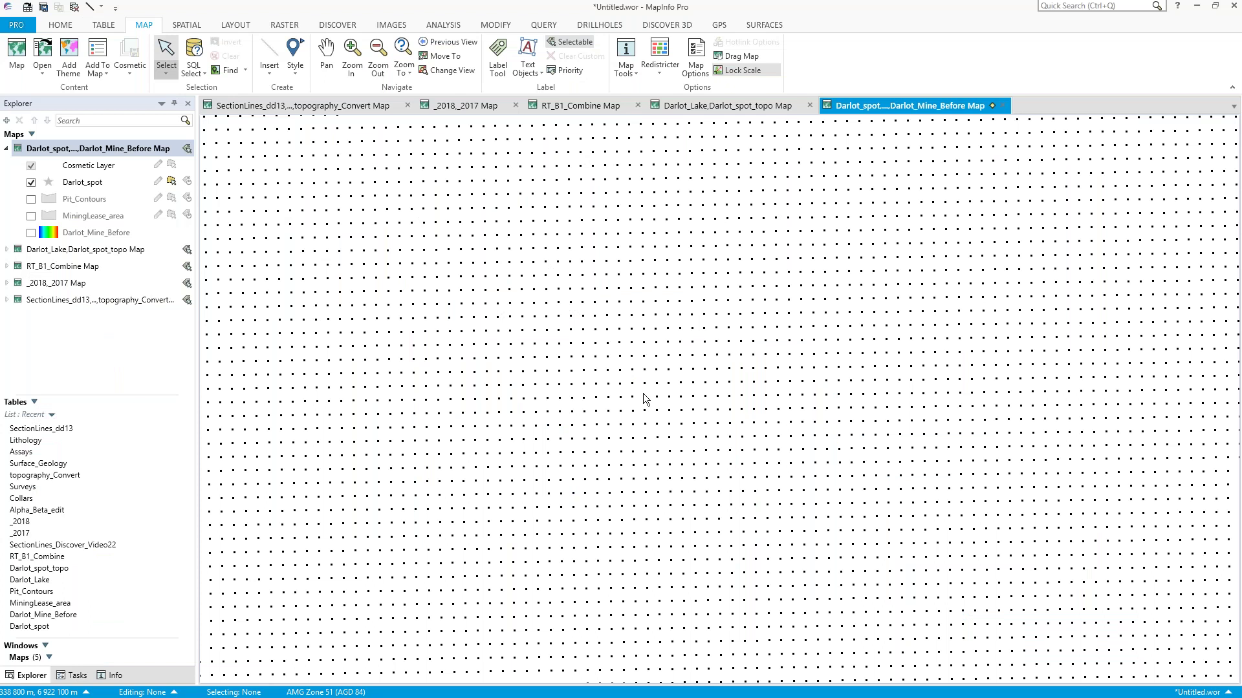
click(353, 29)
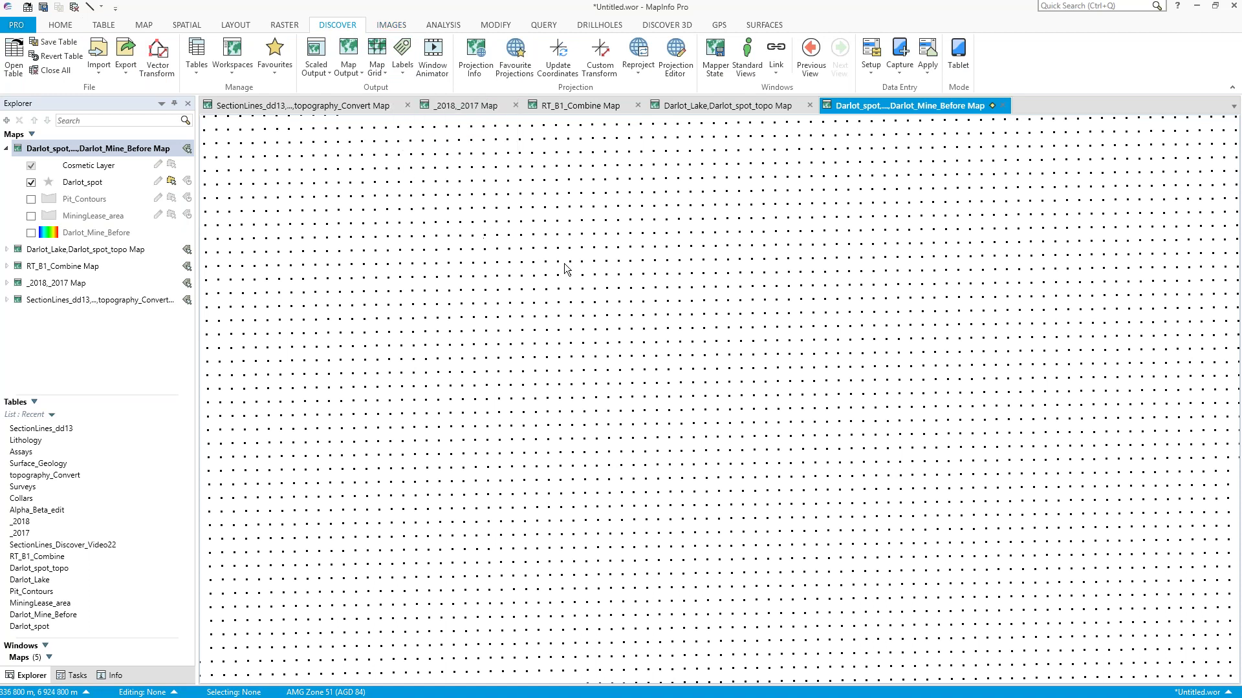
drag(567, 252, 520, 264)
scroll(520, 264, down, 1)
drag(467, 327, 565, 327)
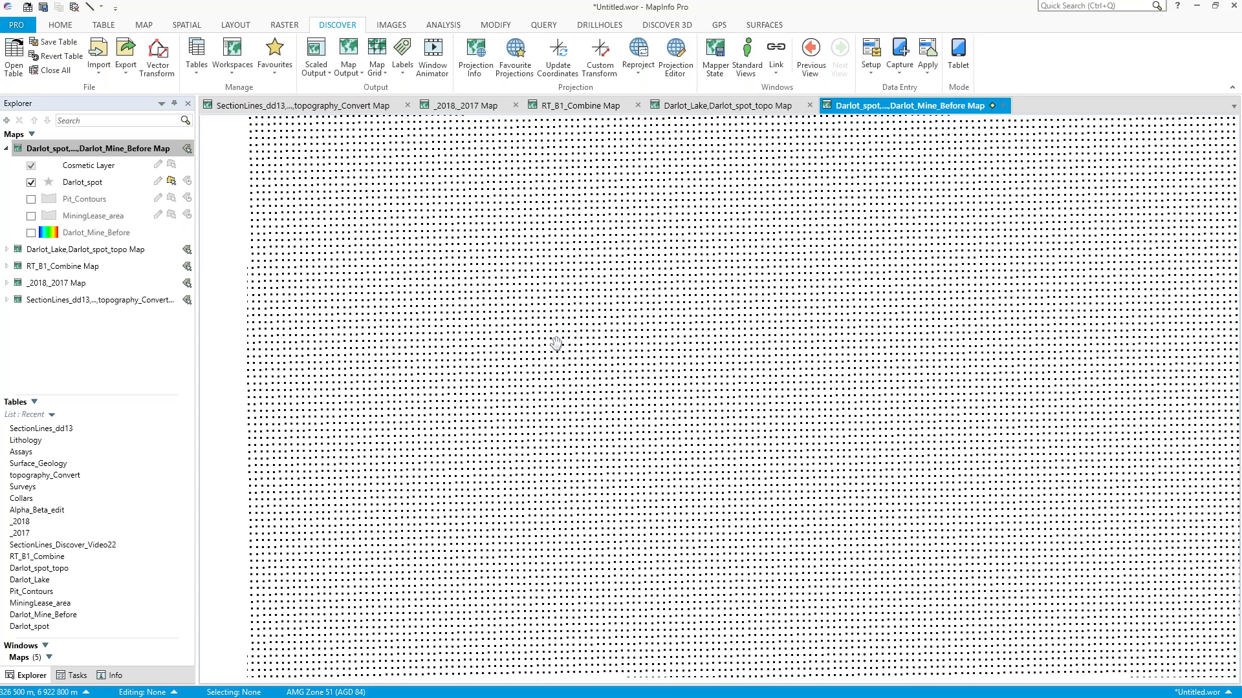
- Create a raster from the Darlot_spot AHD_RL column by Triangulation with cell size 50, output as Darlot spot_AHD_RL2
click(284, 24)
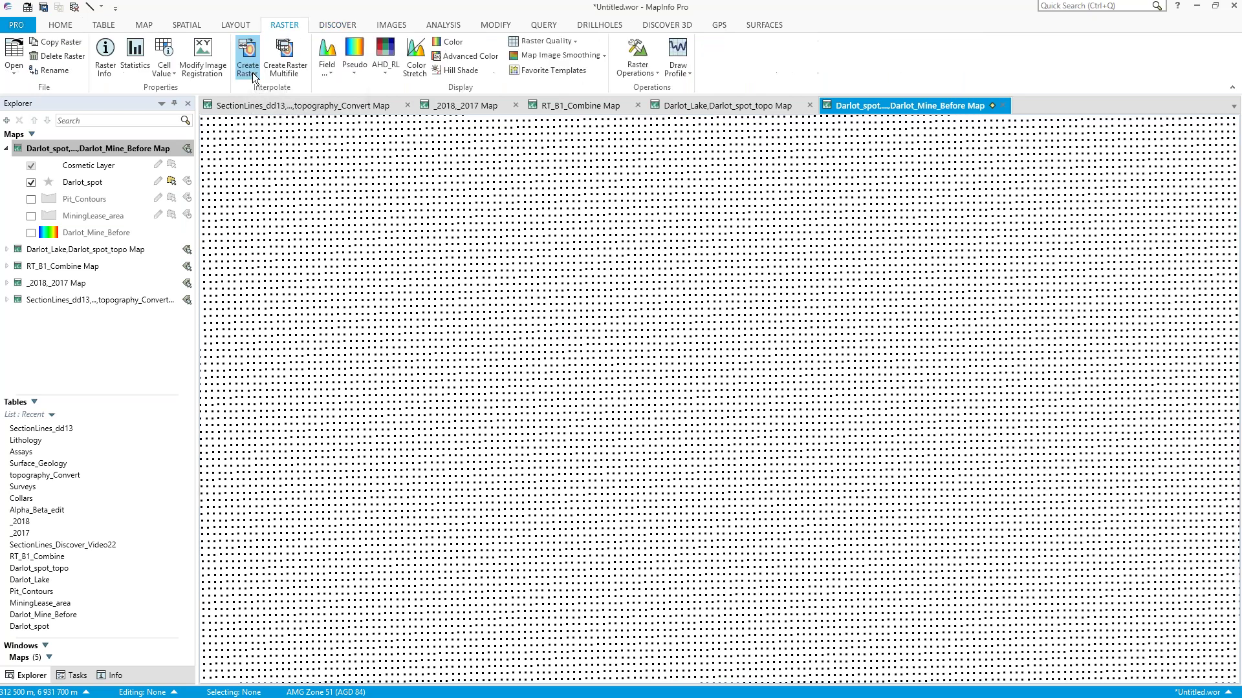
click(252, 76)
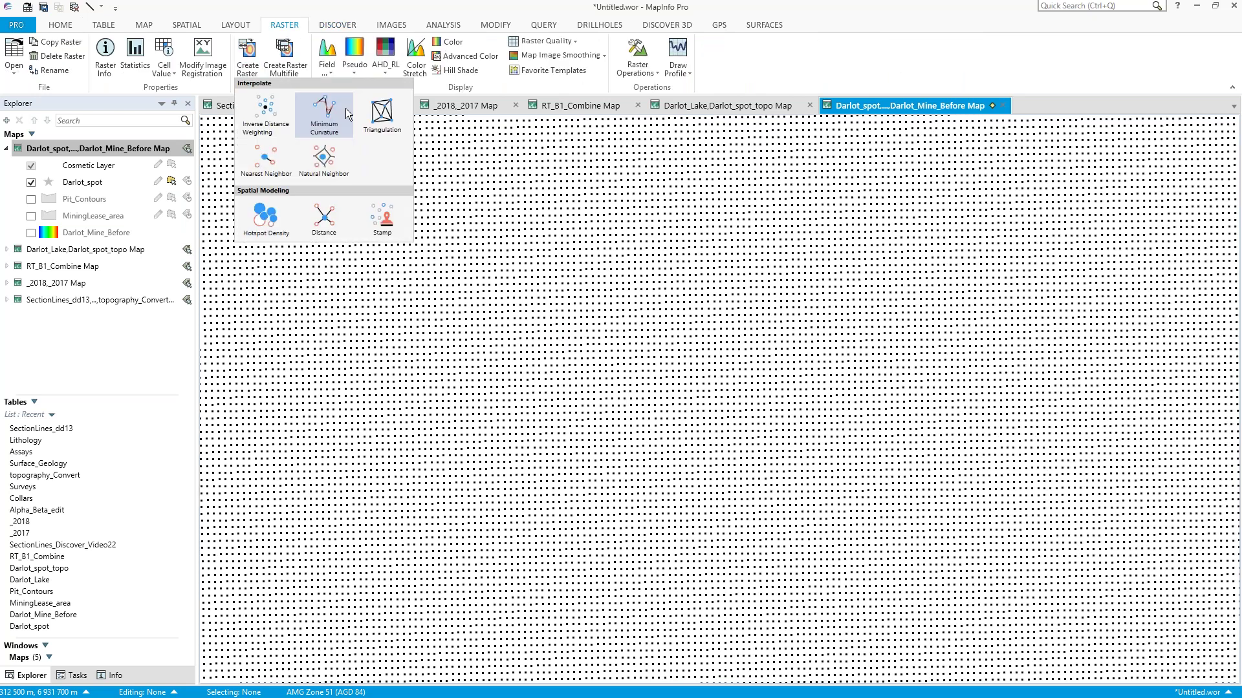
click(382, 122)
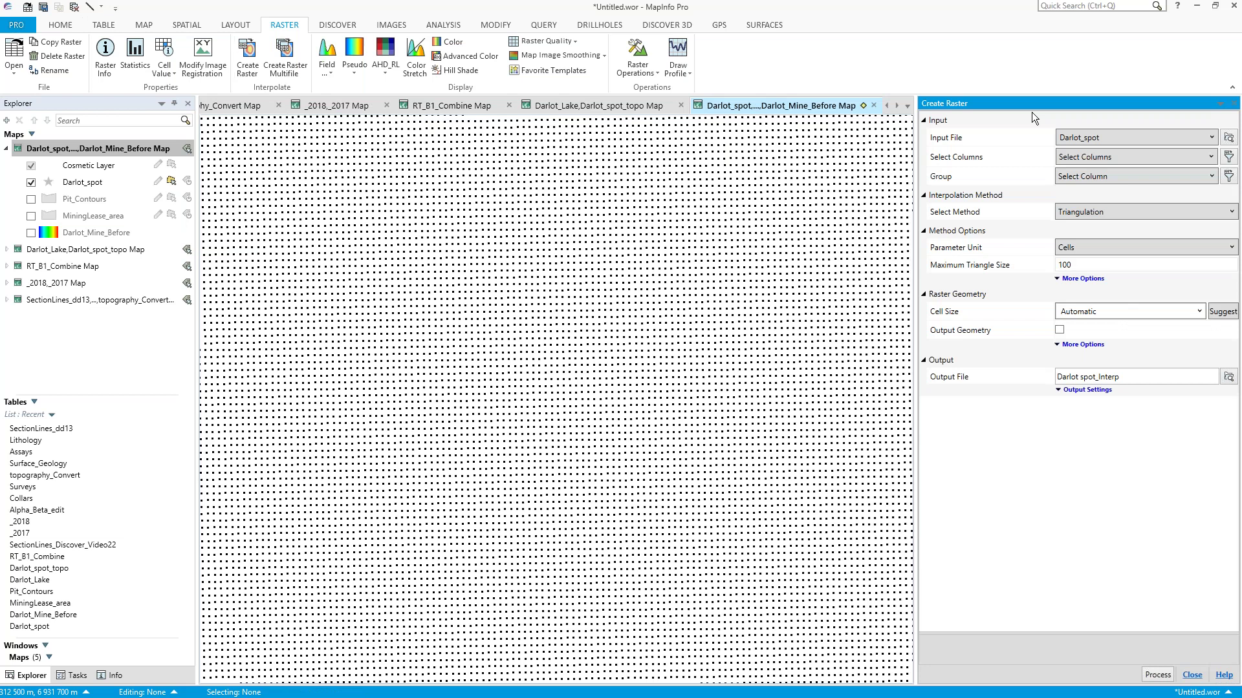
double_click(1190, 311)
text(50)
click(1137, 374)
text(2)
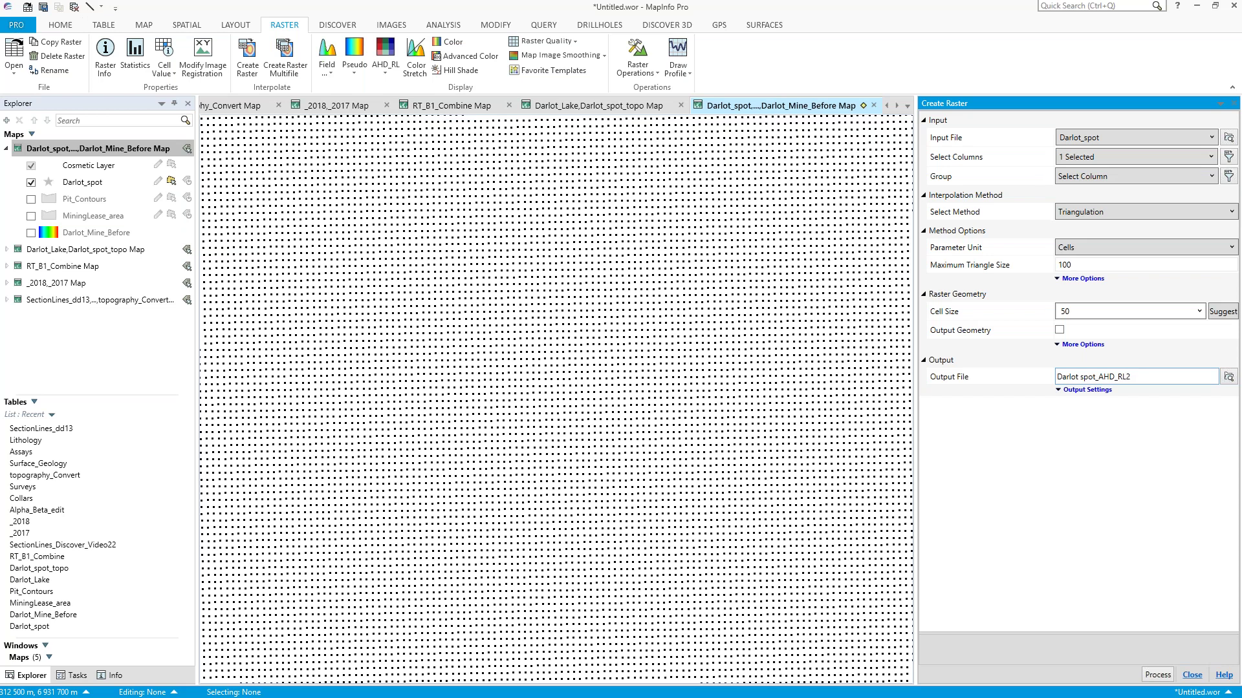
click(1157, 676)
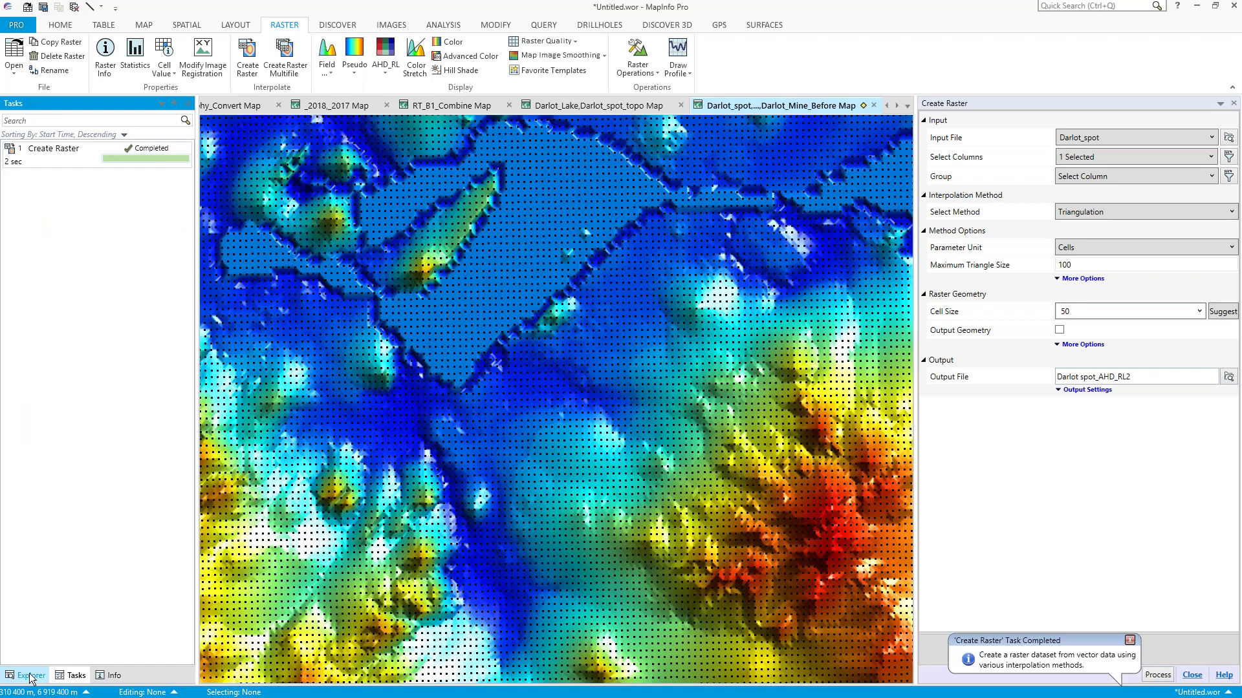
- Hide the Darlot_spot point layer and widen the map area beside the raster creation pane
click(30, 676)
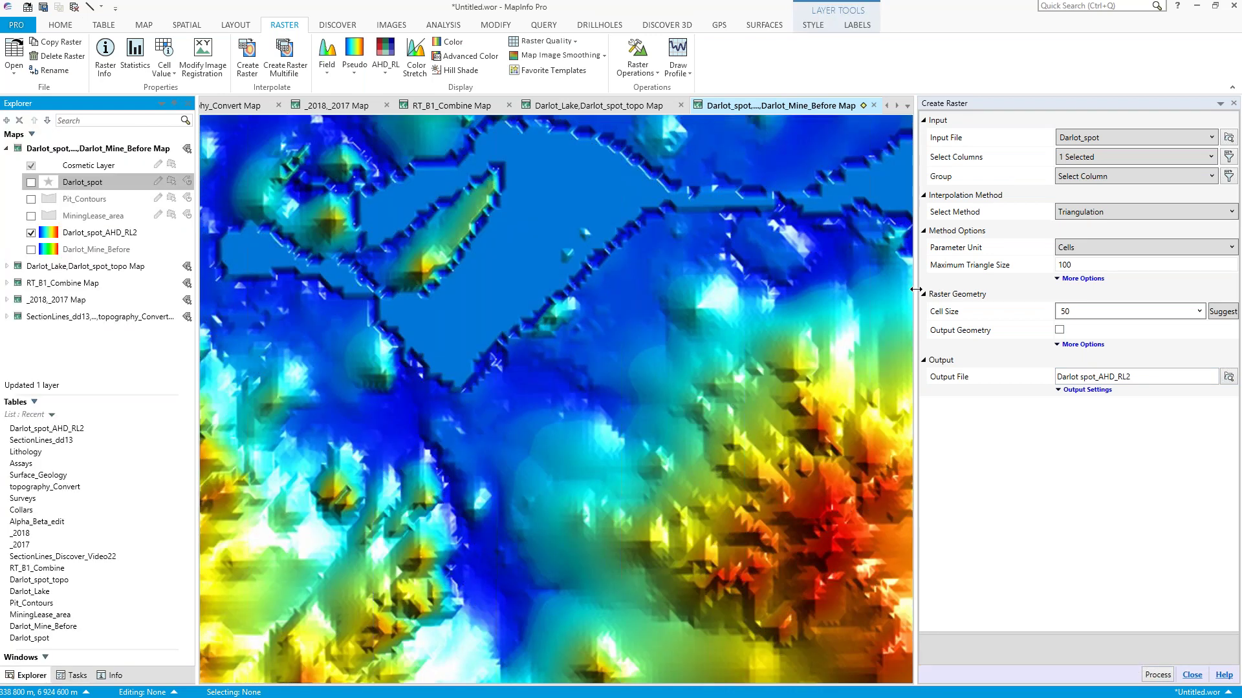
drag(916, 290, 980, 290)
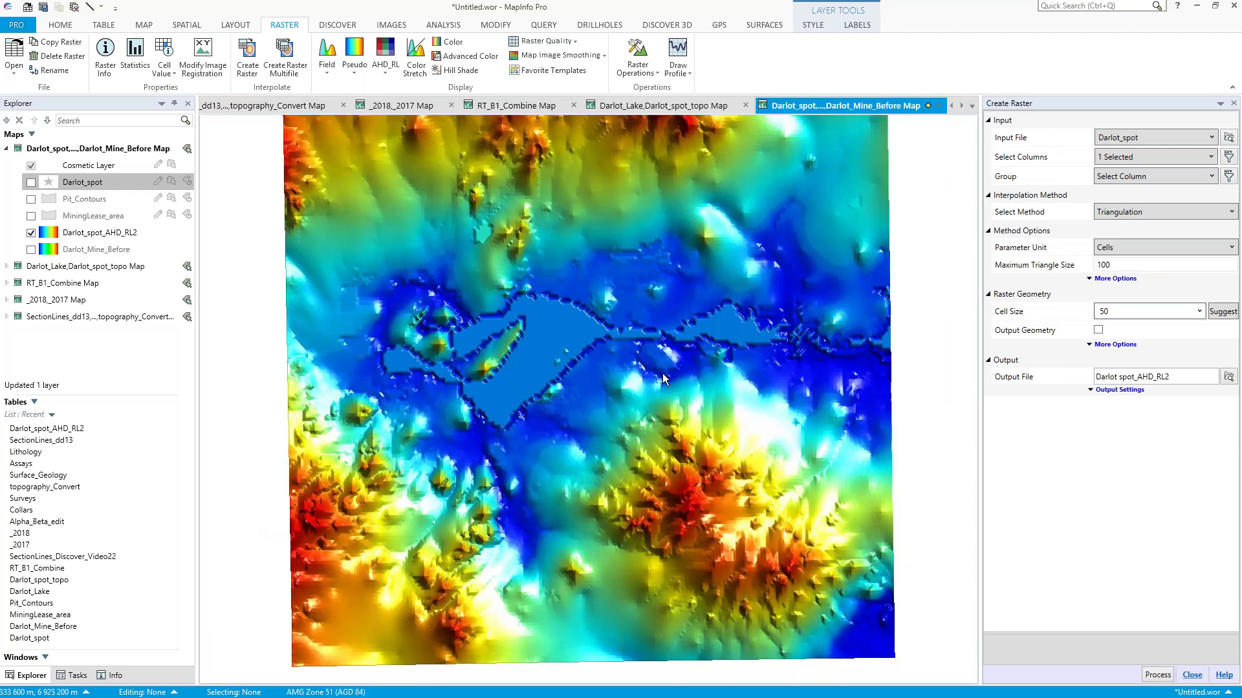
- Apply a blue-green-yellow-red pseudo color table to the Darlot spot_AHD_RL2 raster using Advanced Color
click(134, 234)
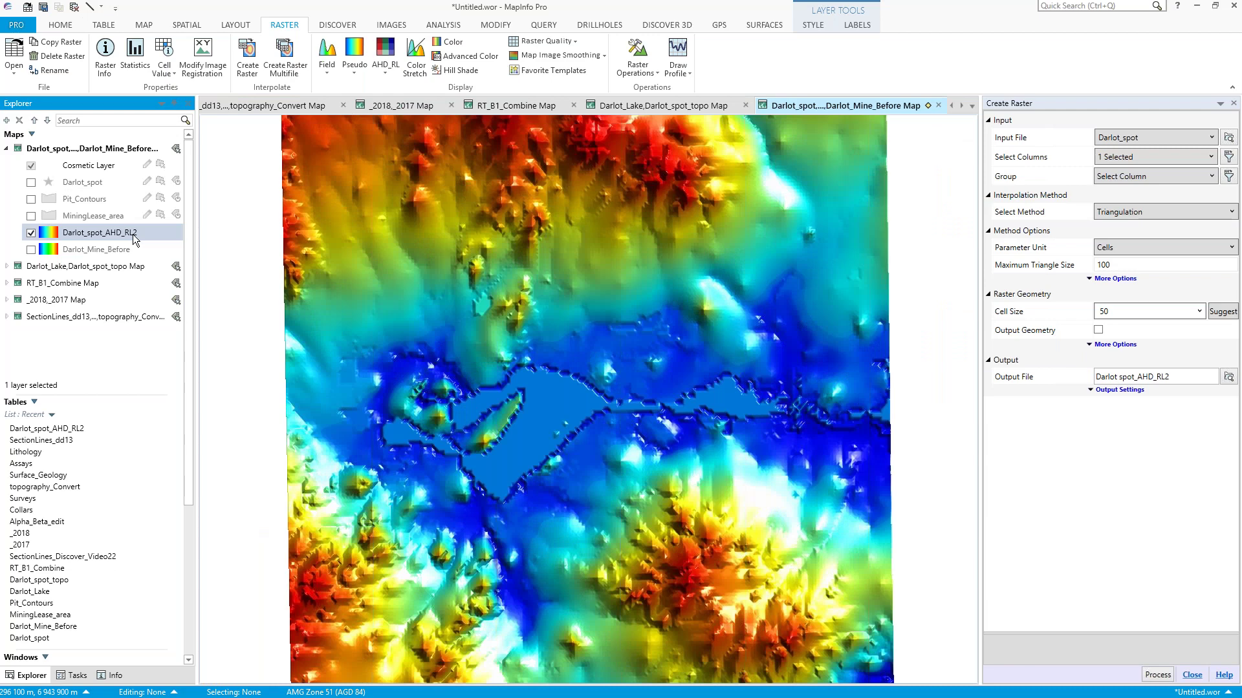
click(815, 25)
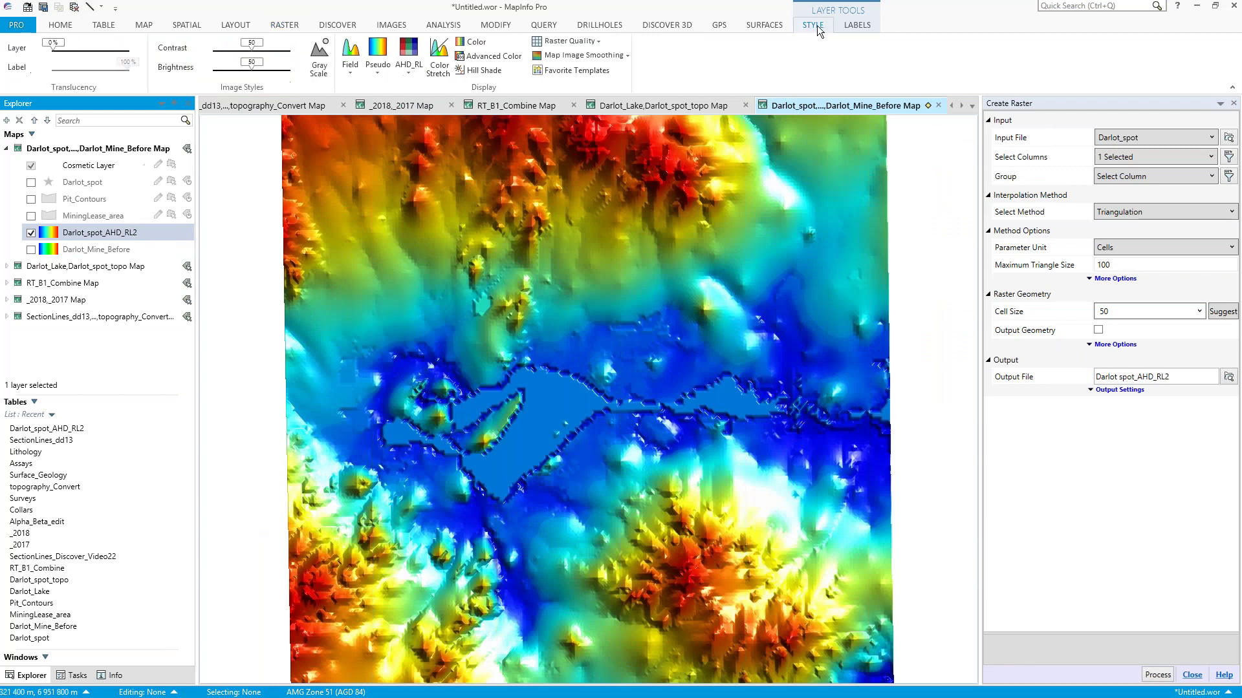
click(494, 57)
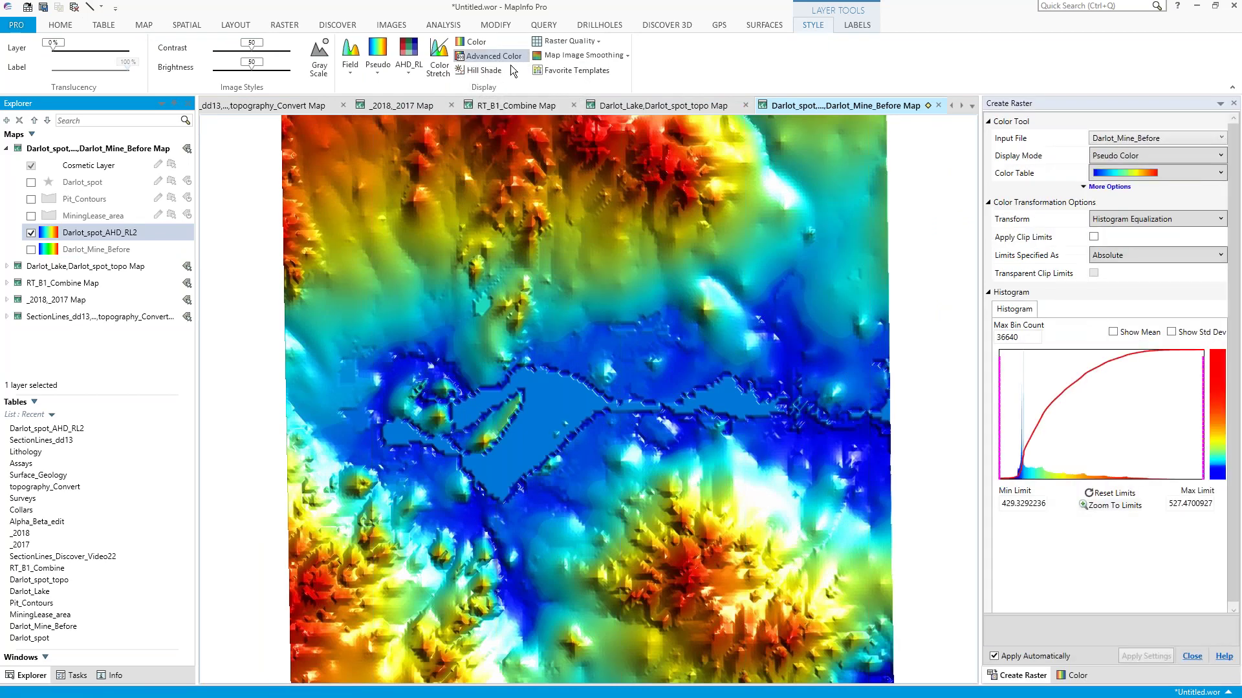
click(1145, 176)
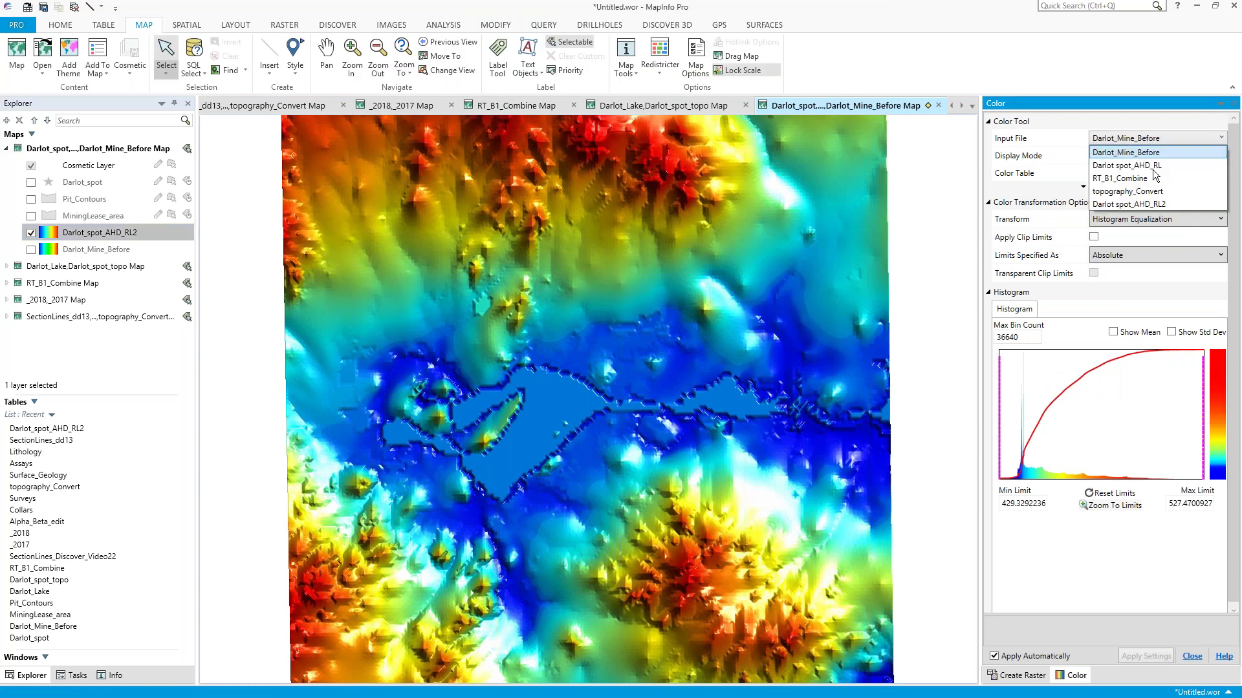
click(1142, 173)
click(1143, 173)
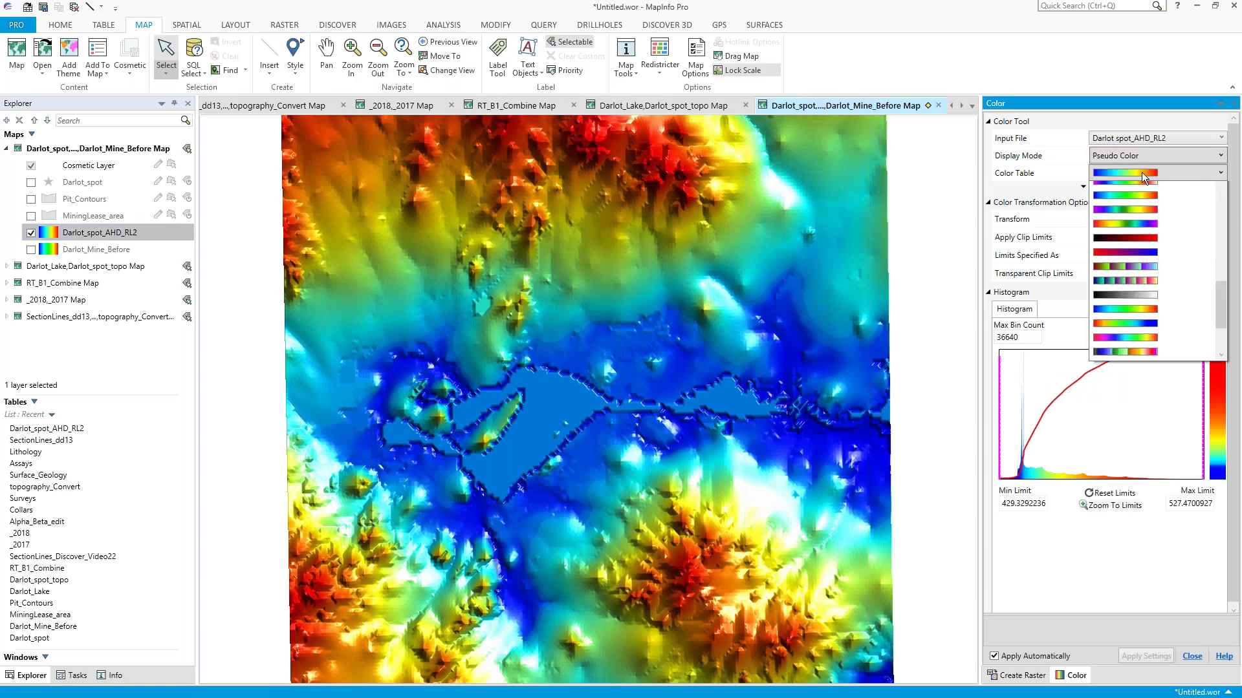
click(1140, 317)
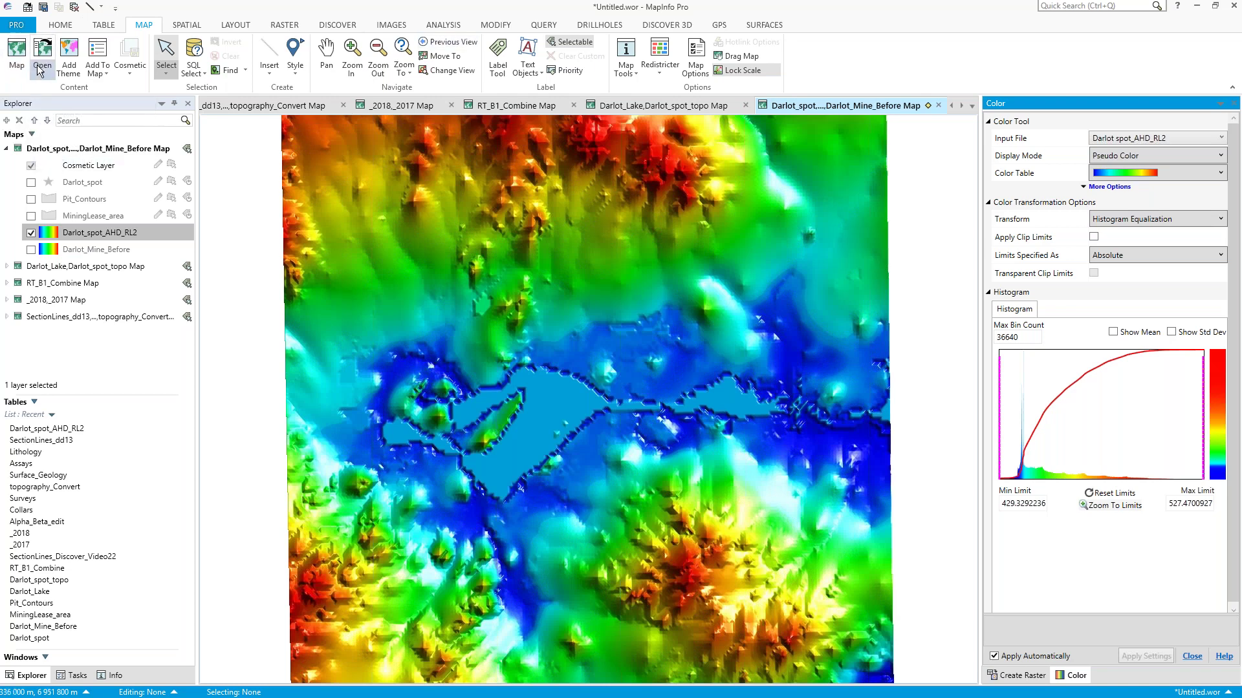
- Add Bing Aerial imagery beneath the raster in the current map
click(67, 27)
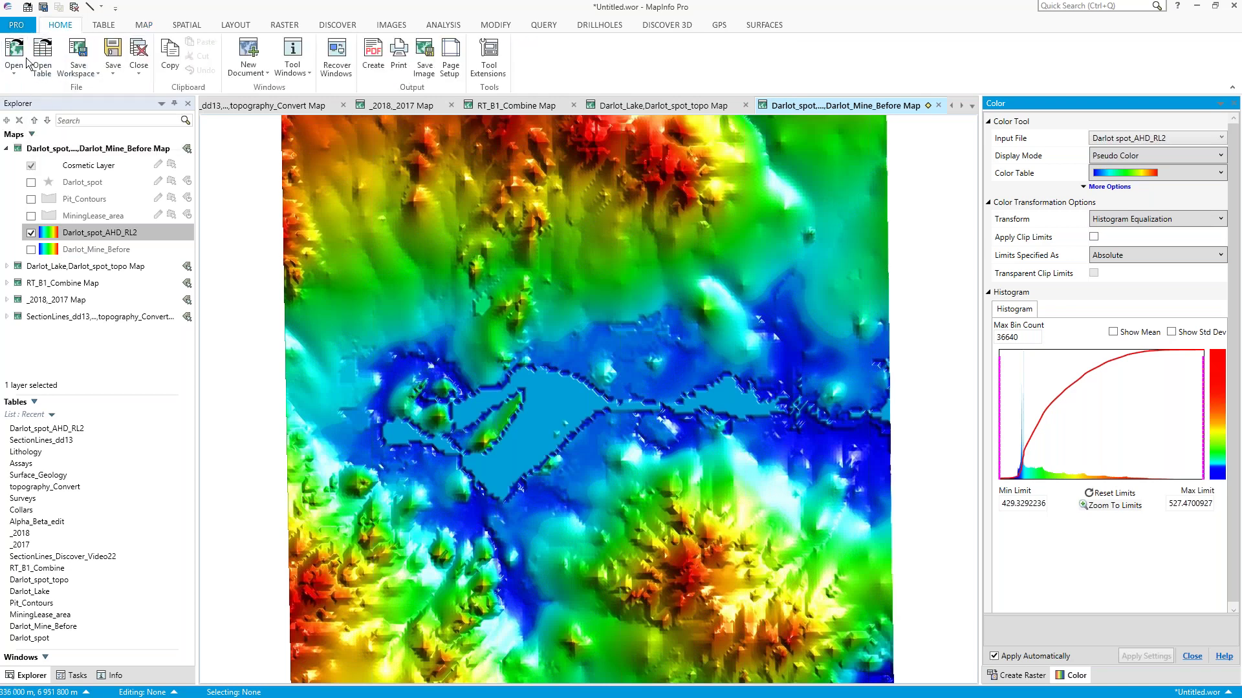
click(25, 59)
click(38, 135)
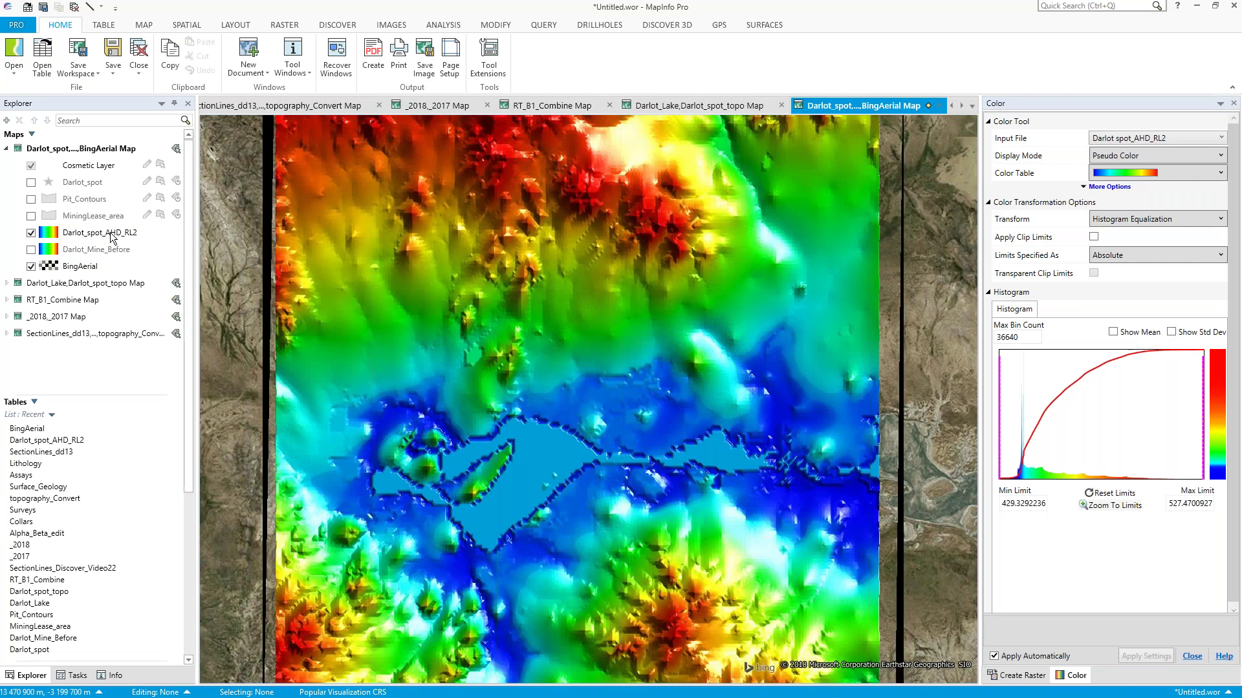
- Reduce the Darlot_spot_AHD_RL2 layer's translucency through 56% and 40% to 0%, and hide the BingAerial layer
click(111, 234)
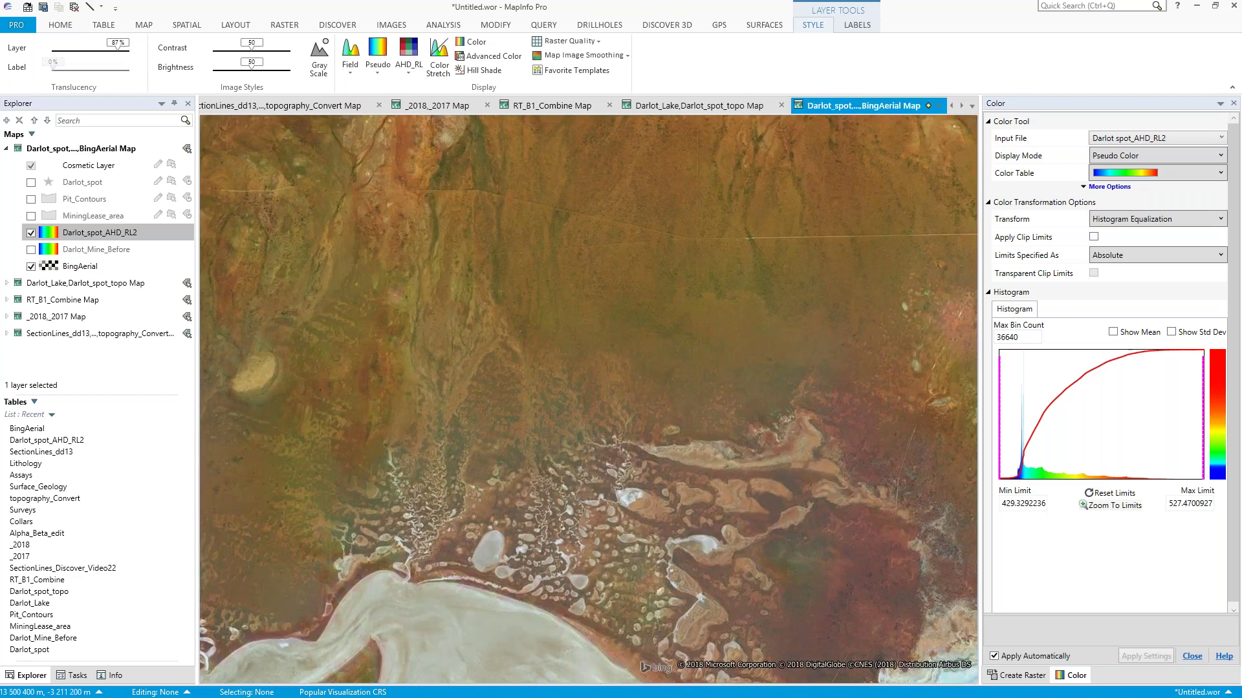
drag(117, 46, 95, 45)
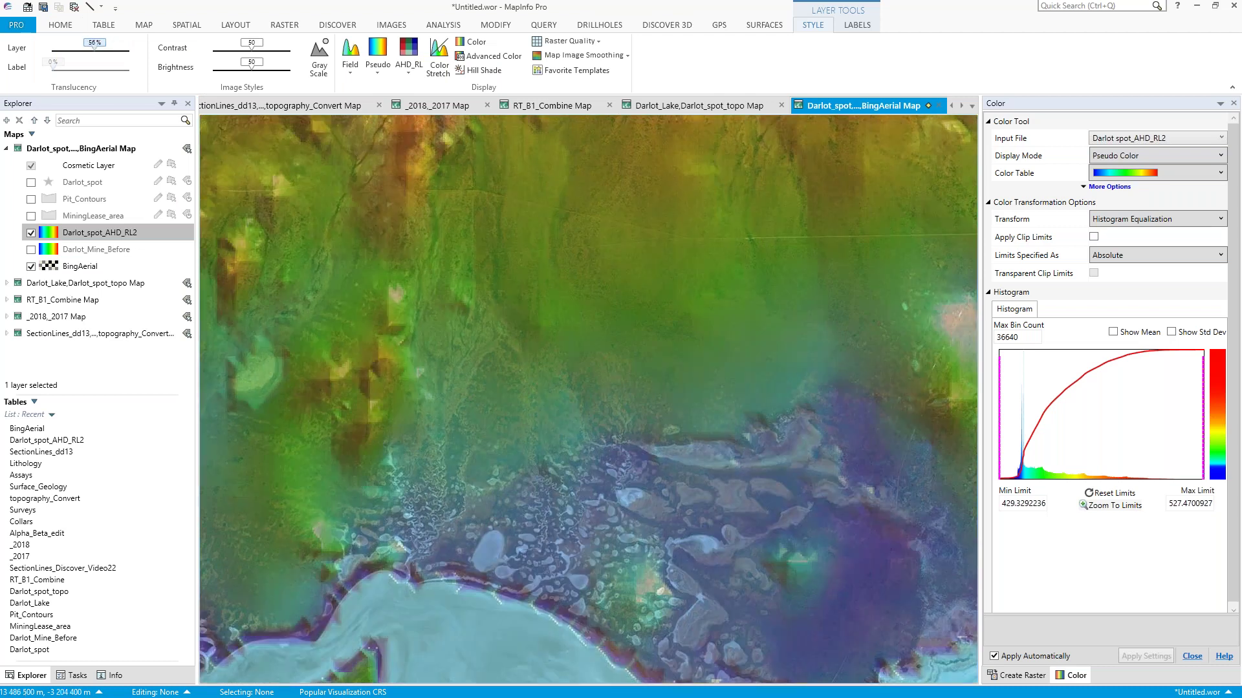
drag(94, 45, 84, 45)
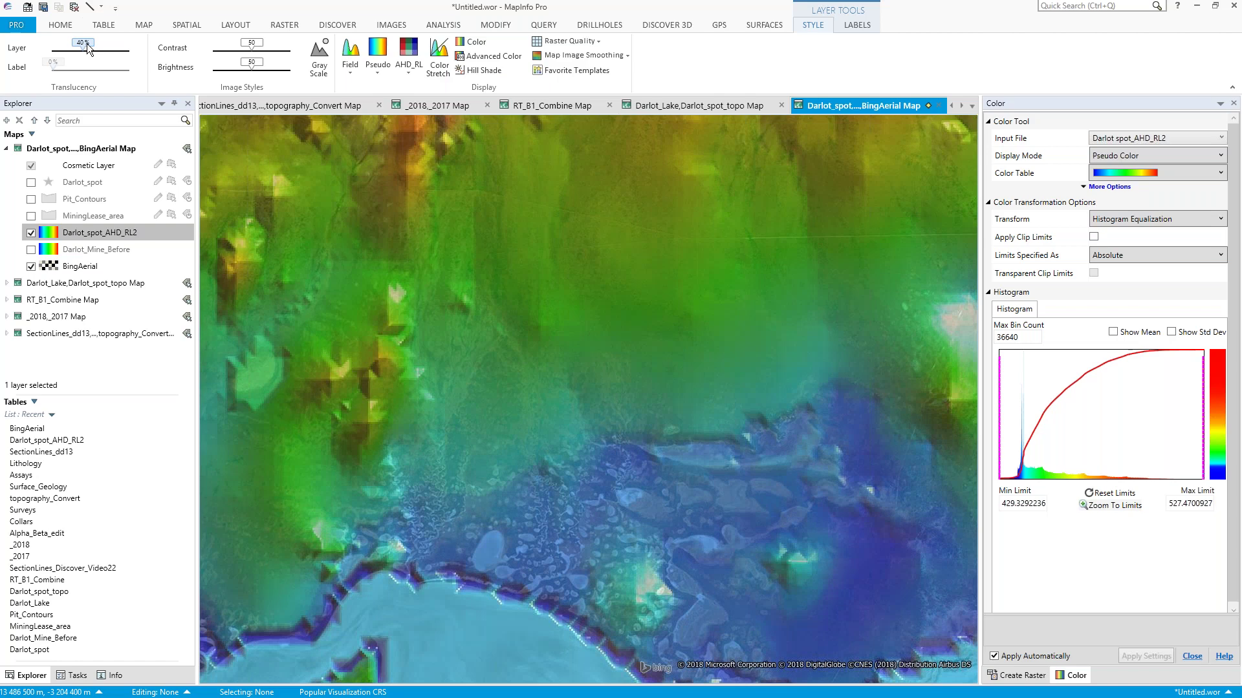
drag(86, 44, 52, 44)
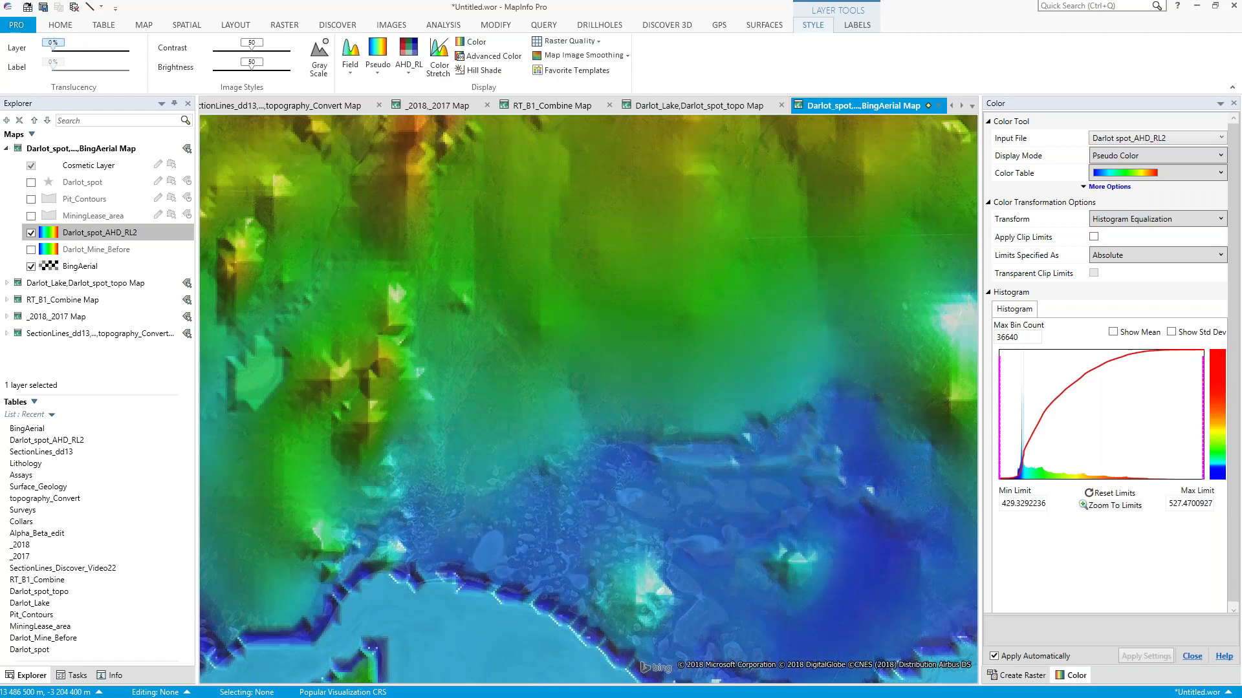
click(31, 267)
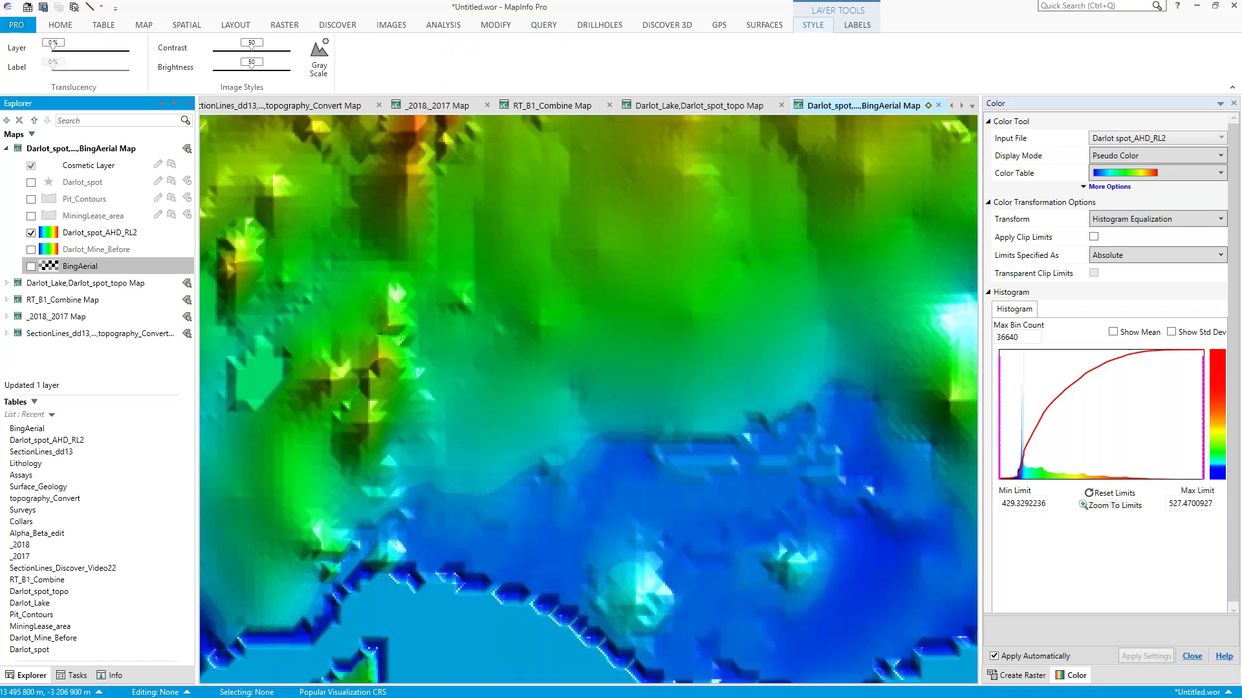
- Start the Contour raster operation with Darlot spot_AHD_RL2 as the input file
click(285, 25)
click(637, 58)
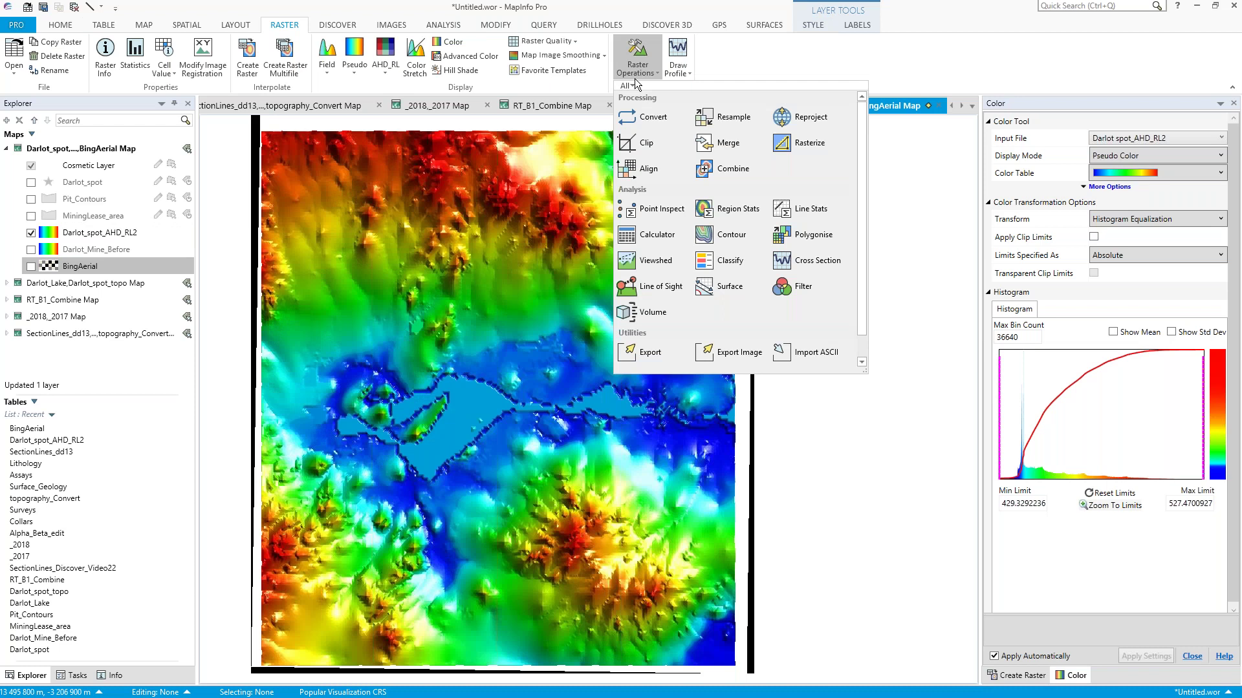
click(744, 234)
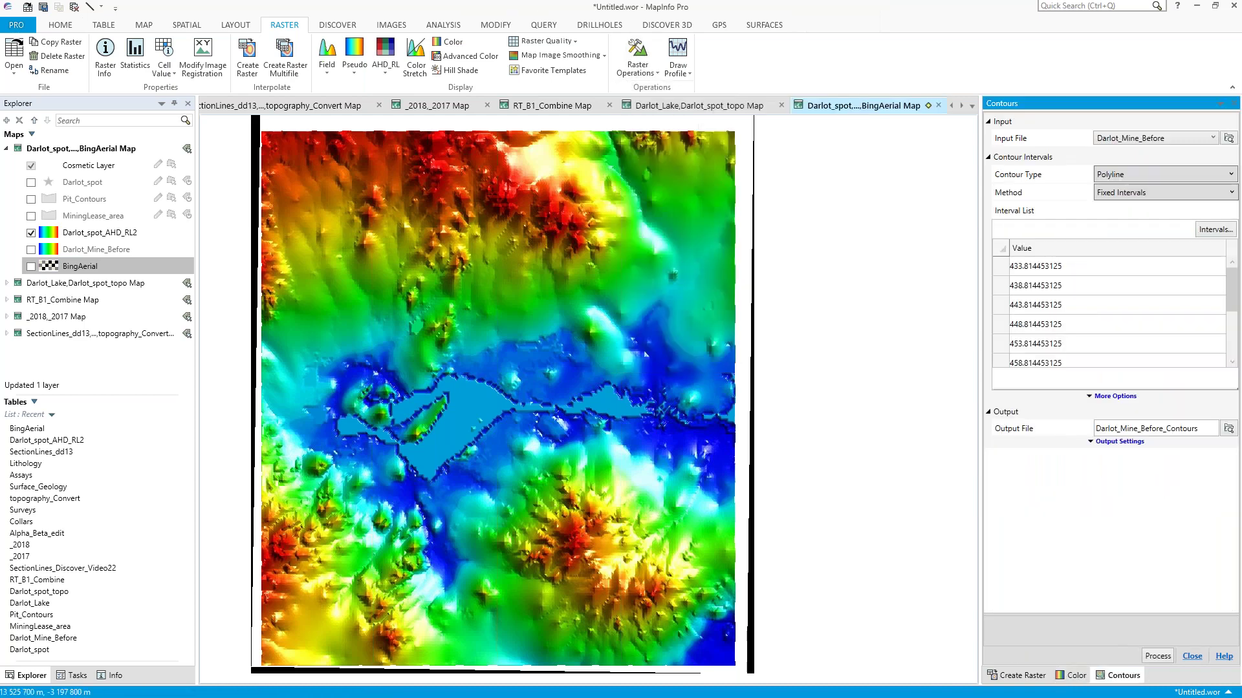
click(1151, 138)
click(1115, 200)
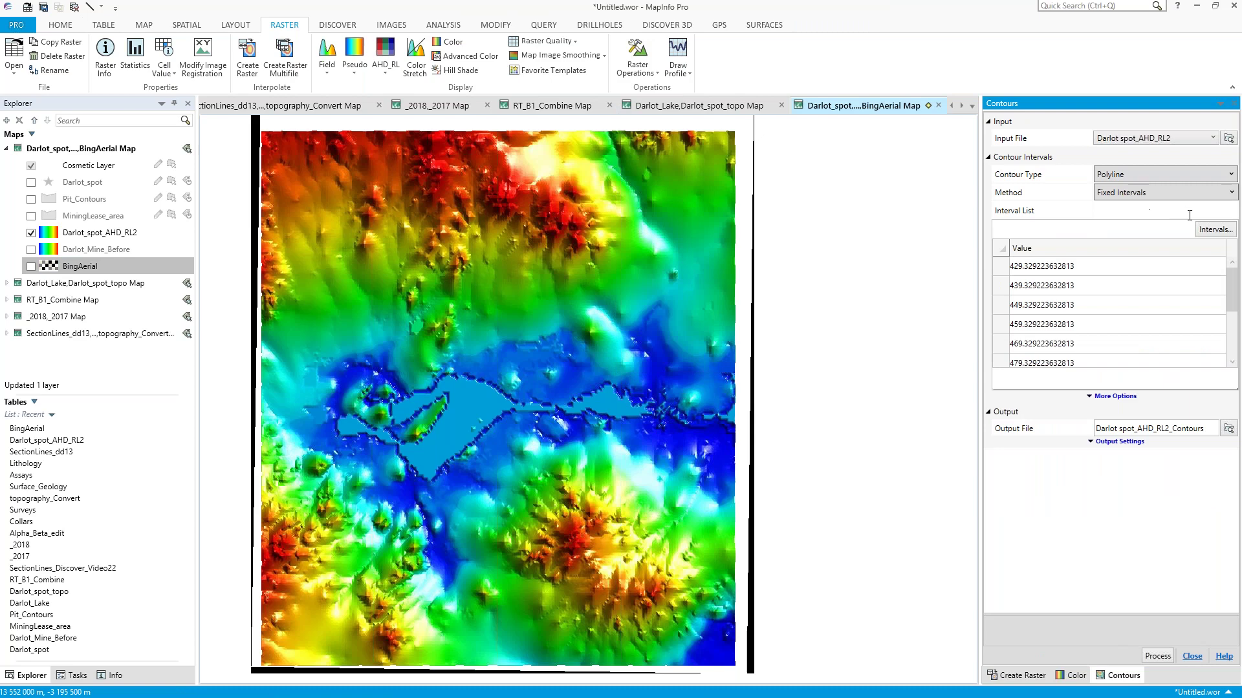
- Set the contour intervals to a minimum of 430 and a maximum of 530, and generate the contours
click(1214, 229)
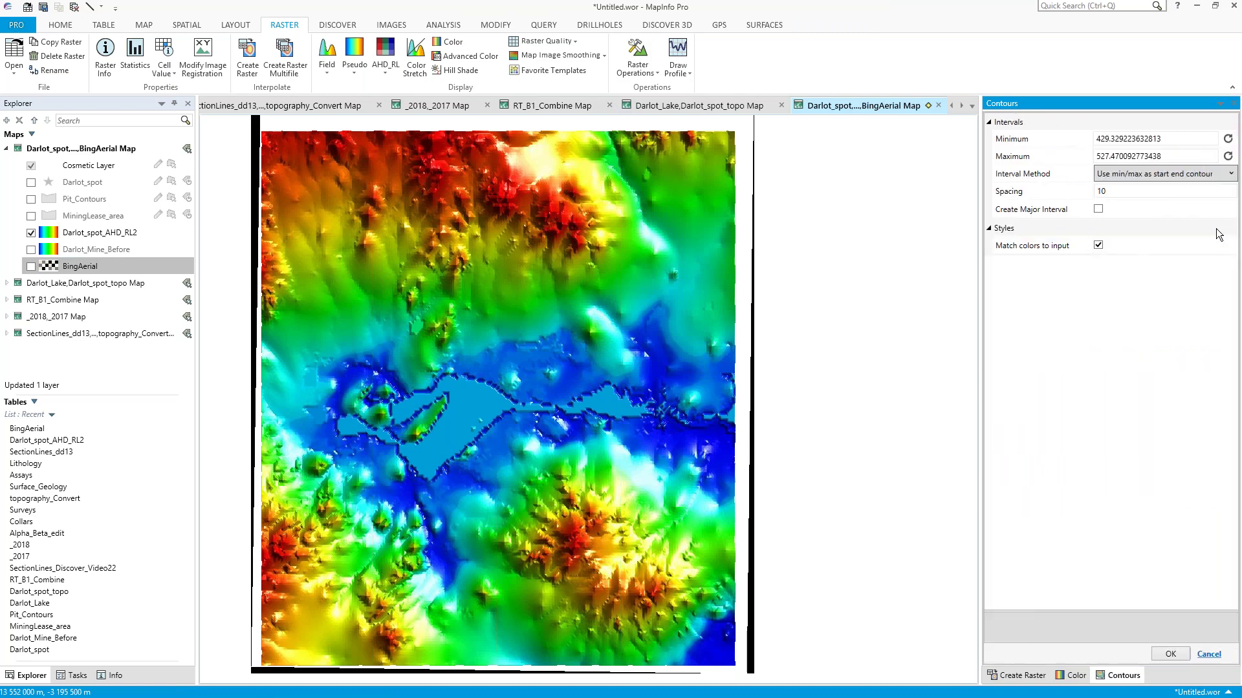
drag(1173, 138, 1096, 138)
text(43)
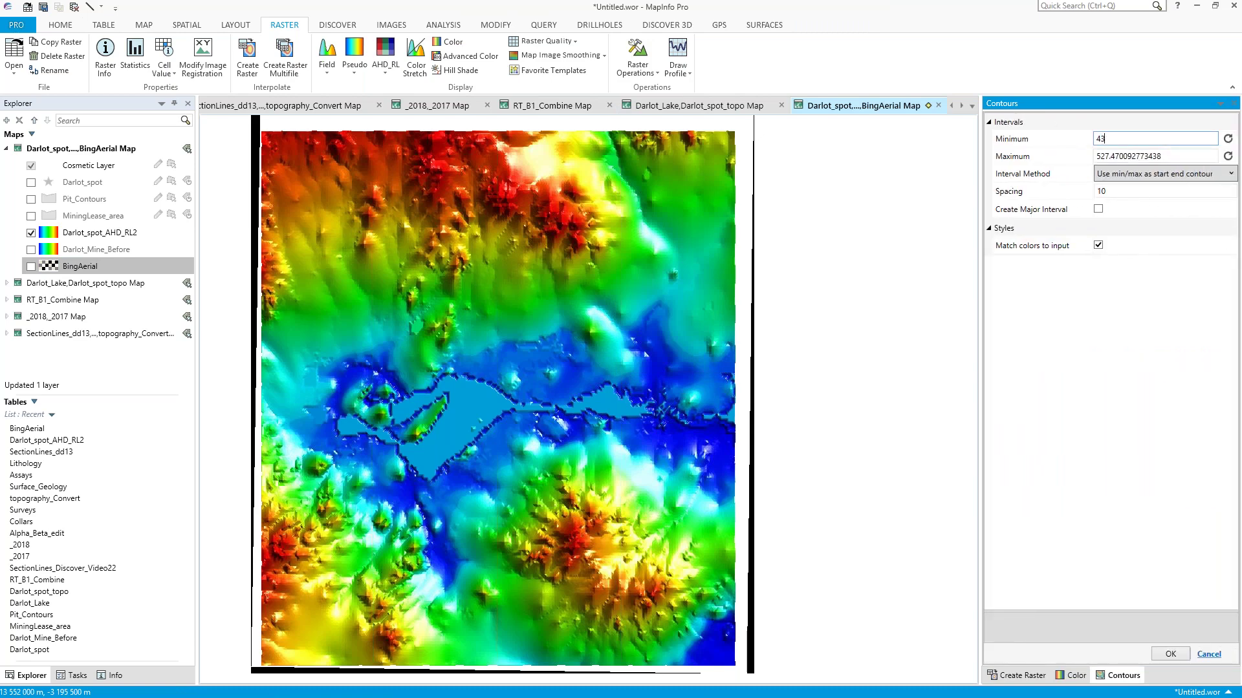
text(0)
drag(1174, 156, 1096, 155)
text(530)
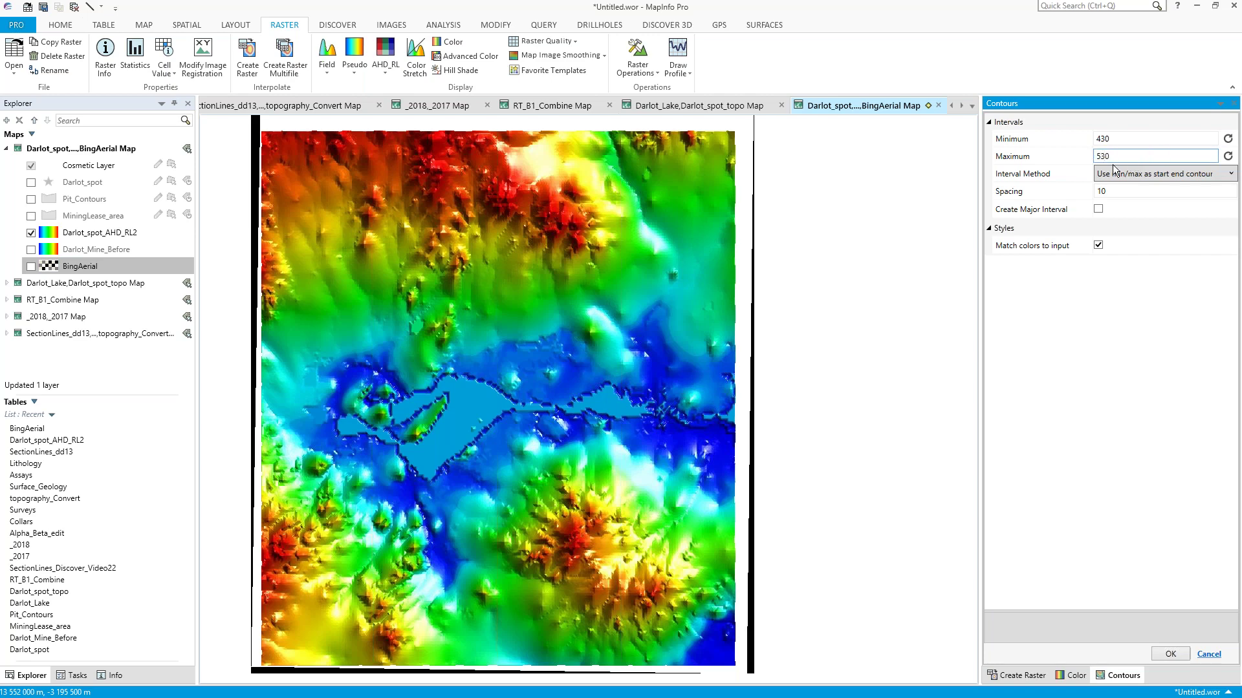
click(1168, 655)
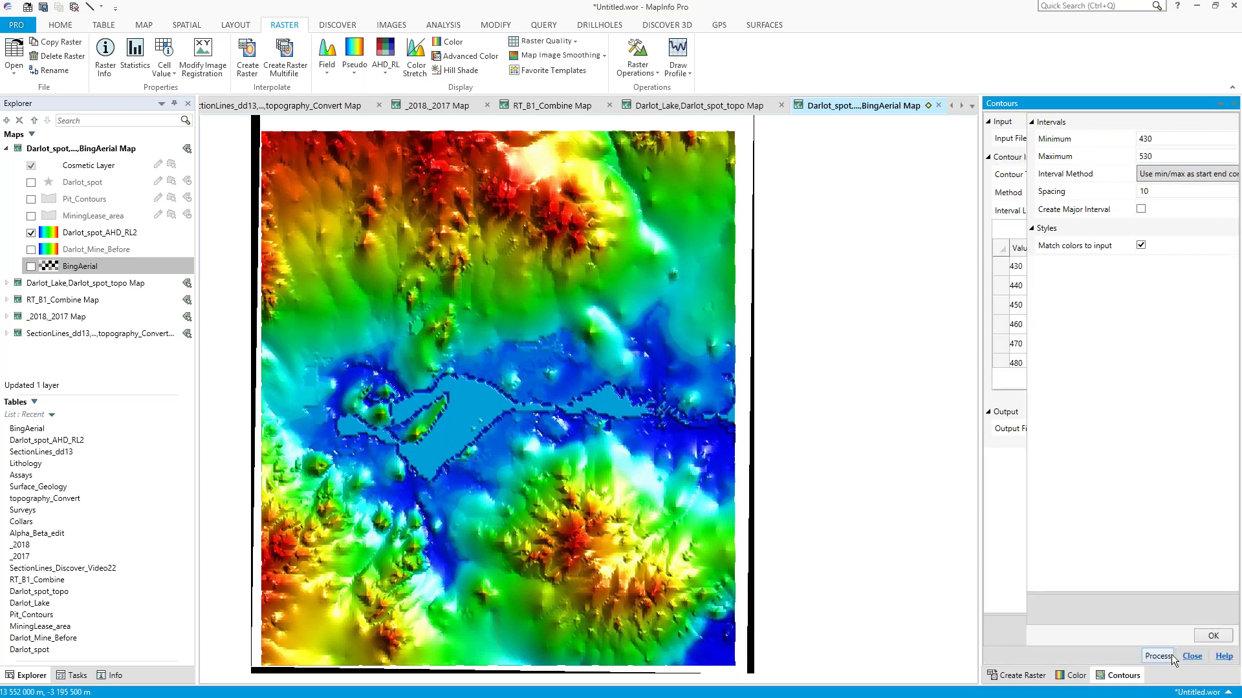
click(1171, 656)
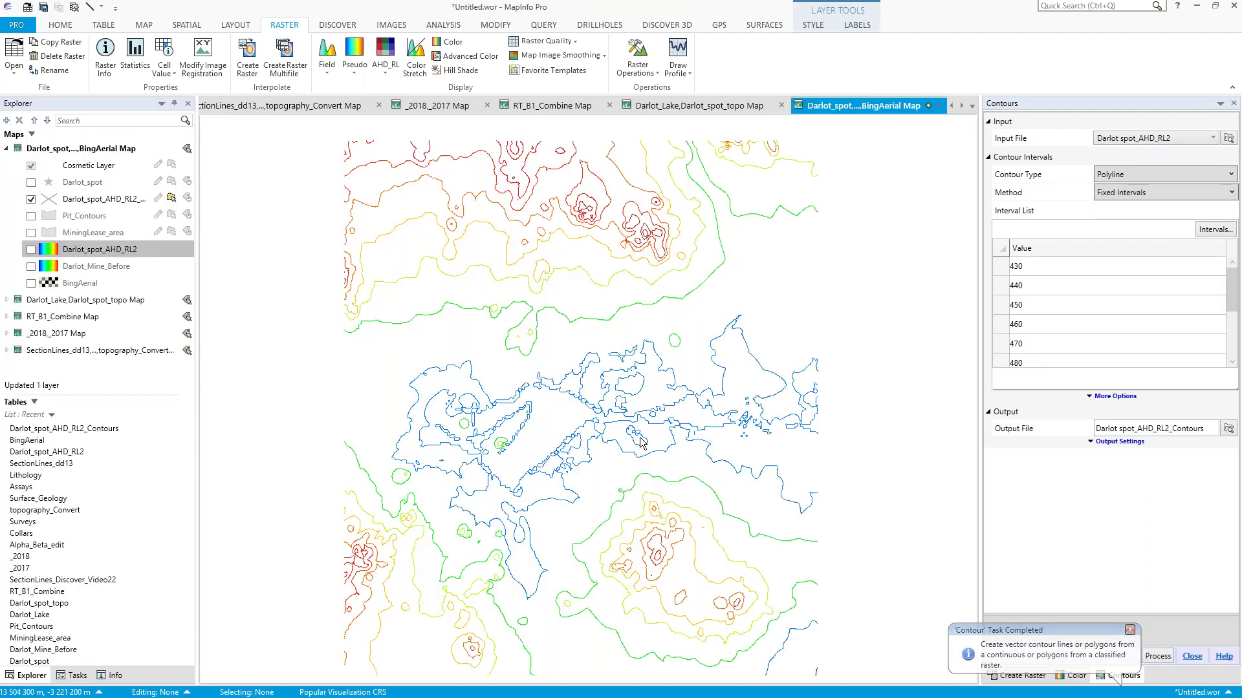
scroll(640, 442, up, 2)
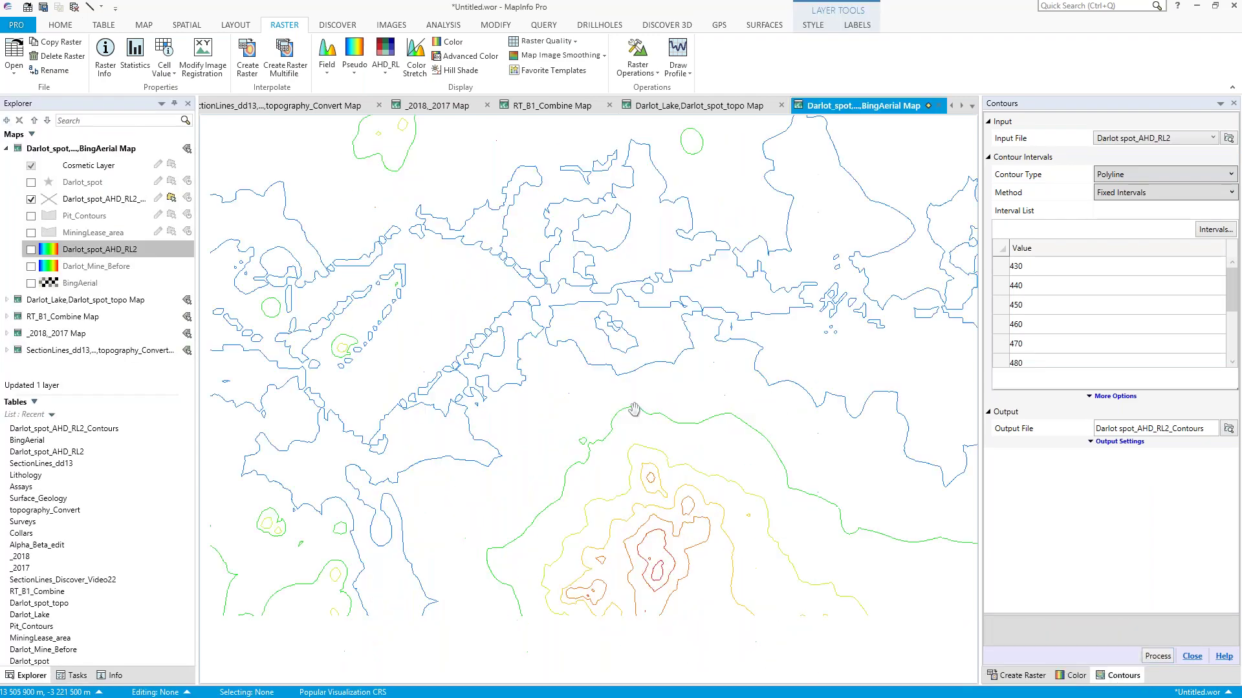
scroll(633, 408, down, 2)
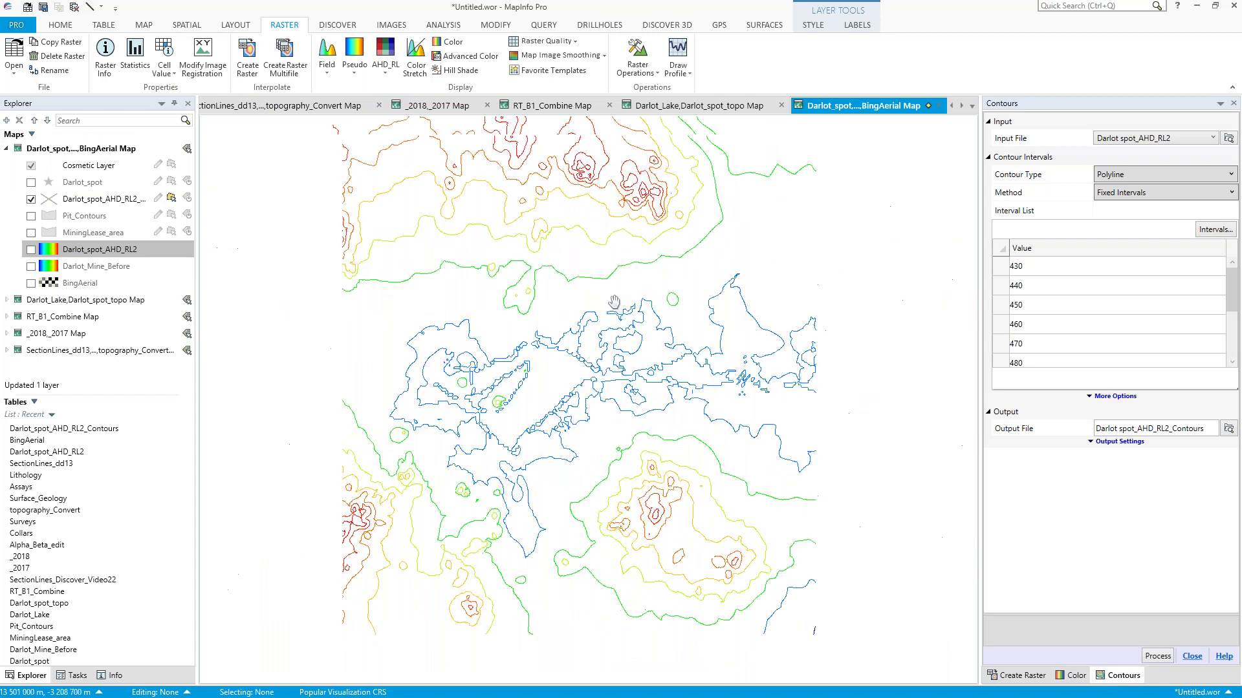
drag(613, 302, 633, 332)
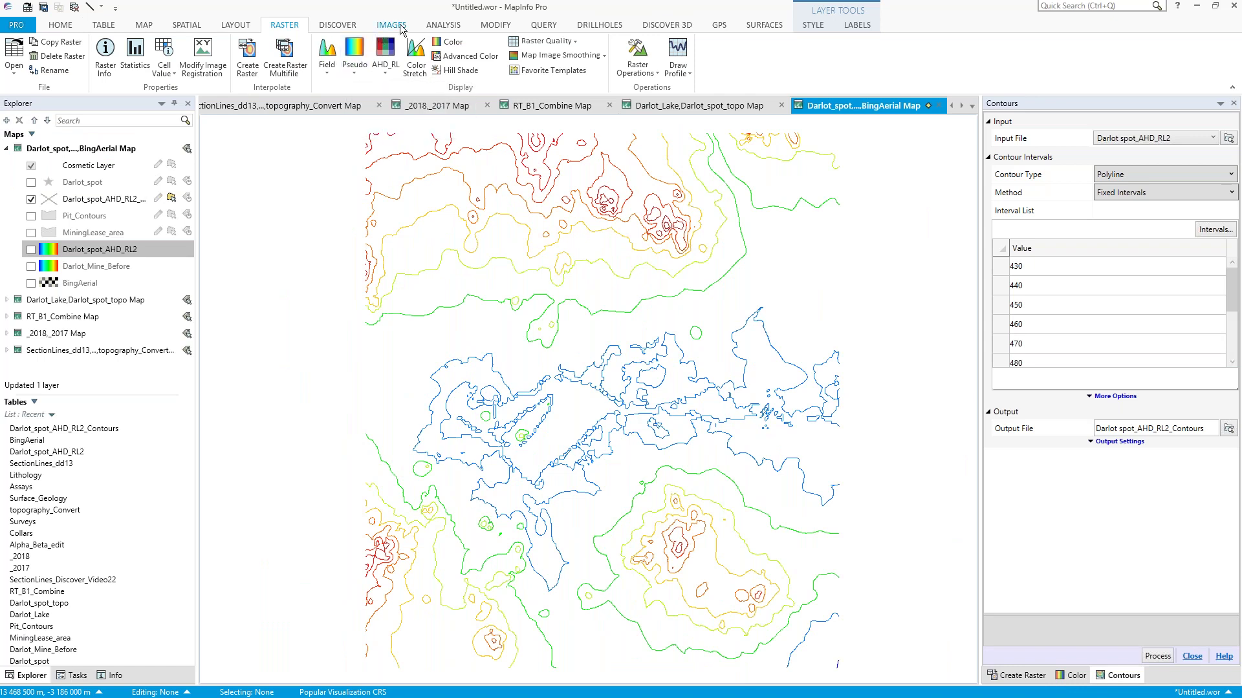
click(638, 74)
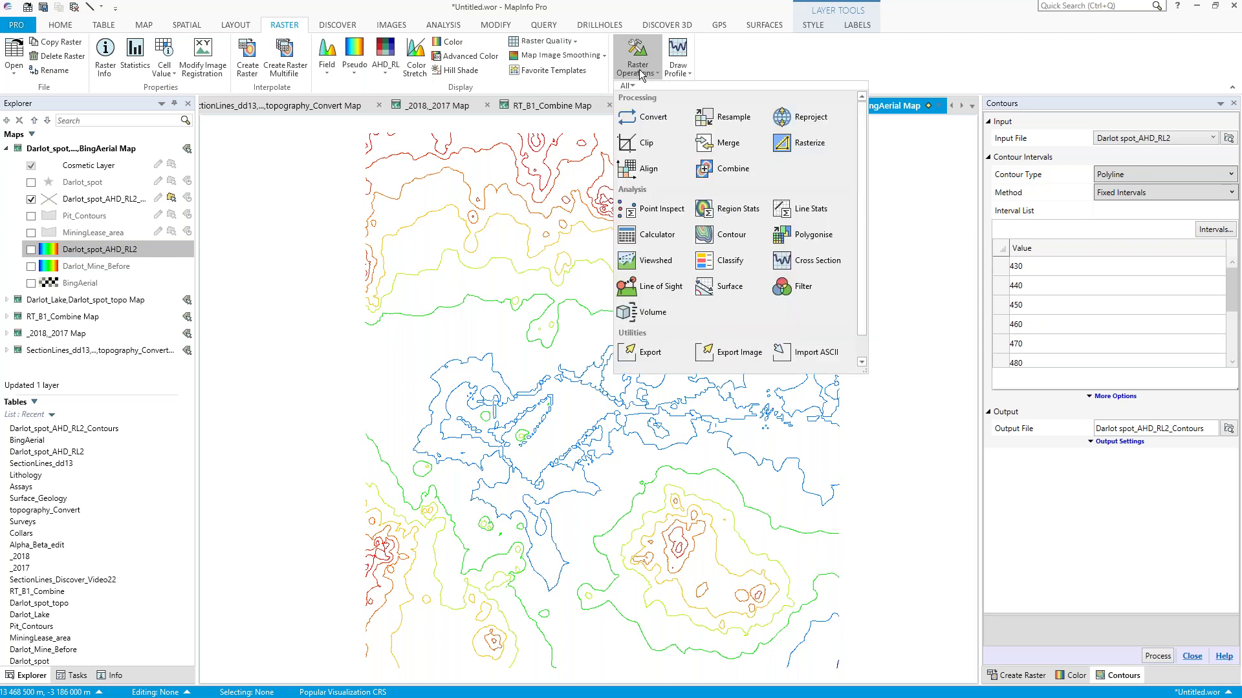
click(640, 74)
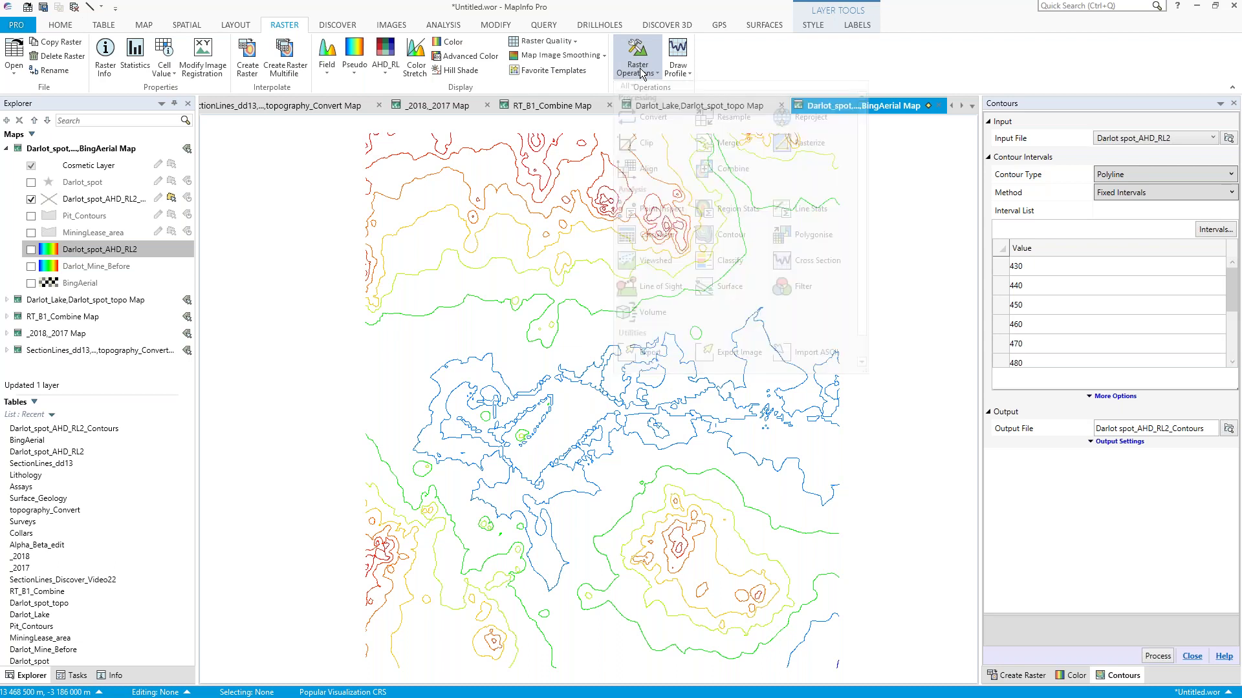
- Show the Pit_Contours, MiningLease_area and Darlot_Mine_Before layers, hide the Darlot_spot_AHD_RL2_Contours layer, and zoom the map to the mining lease
click(30, 215)
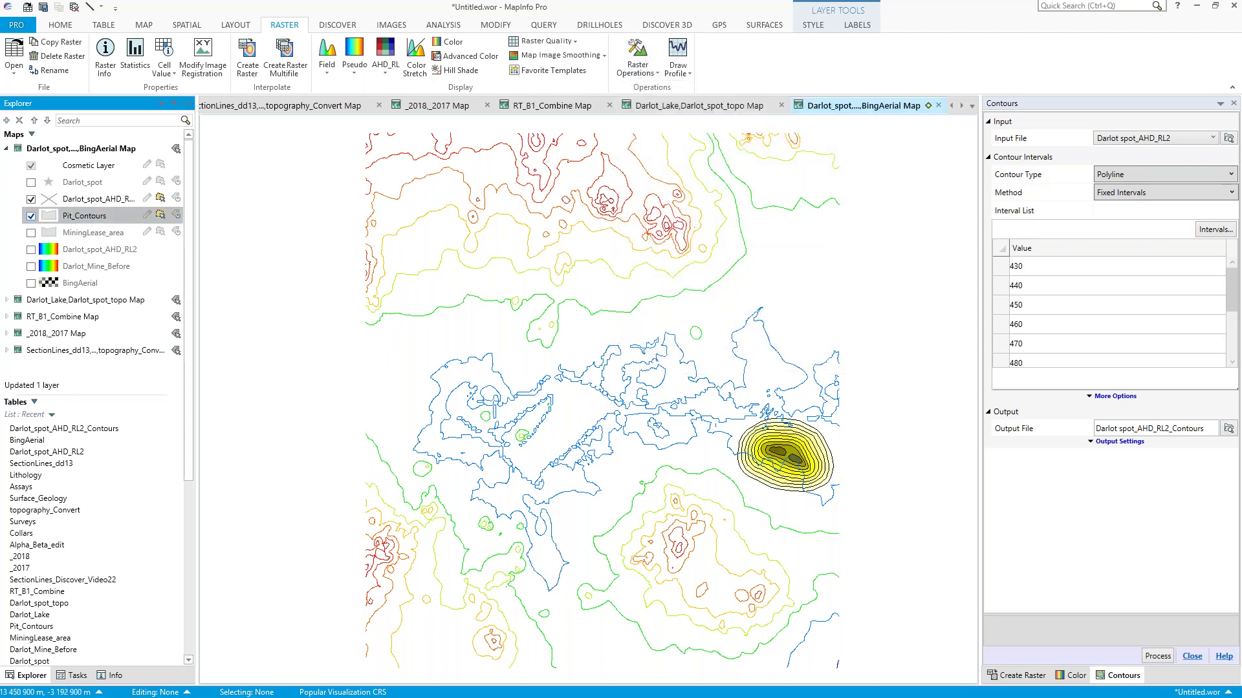
click(31, 199)
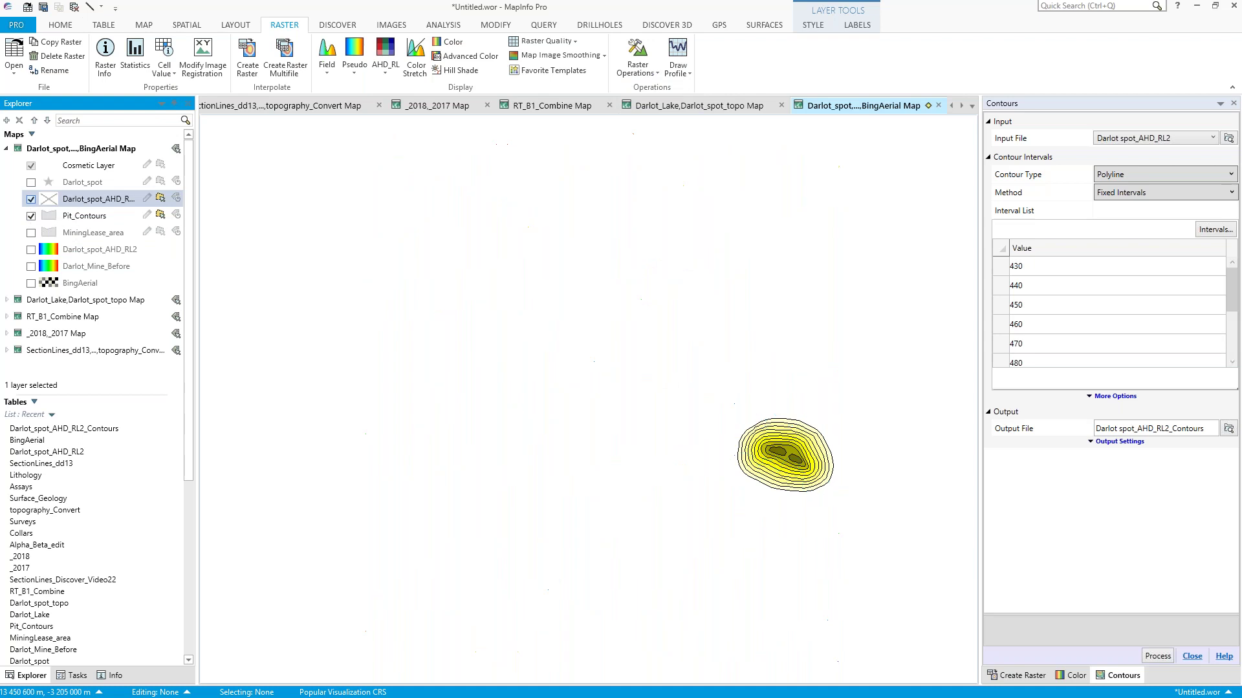
click(31, 234)
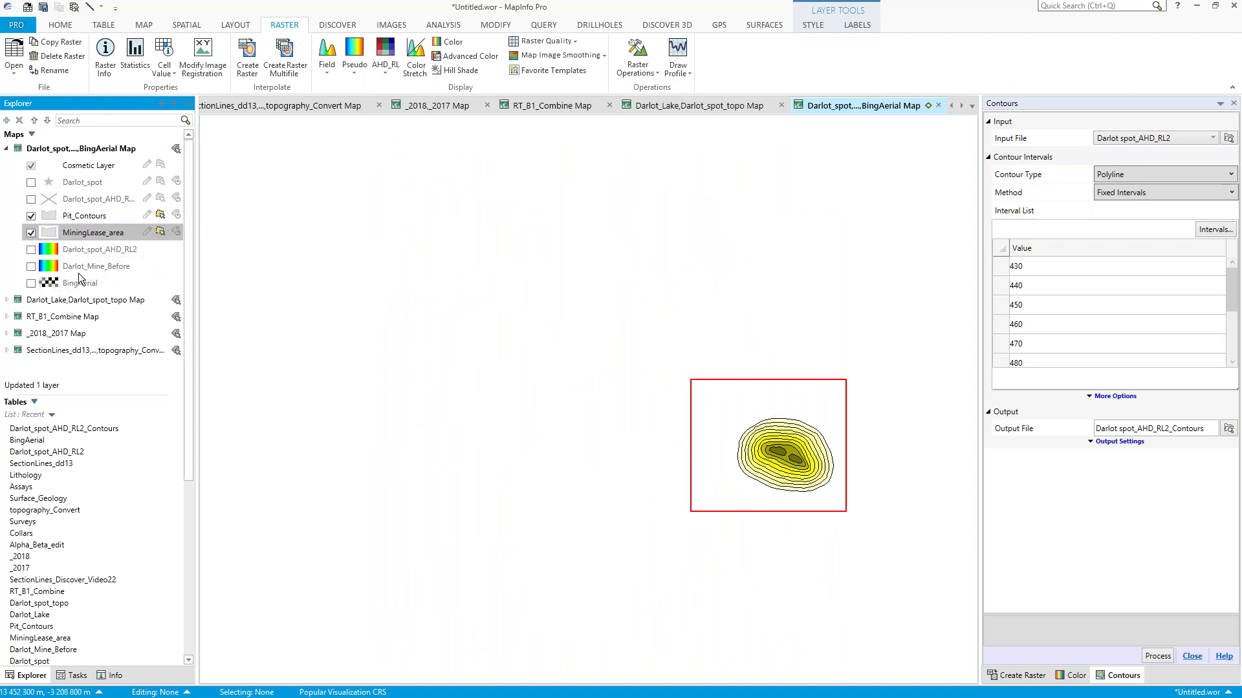
click(47, 268)
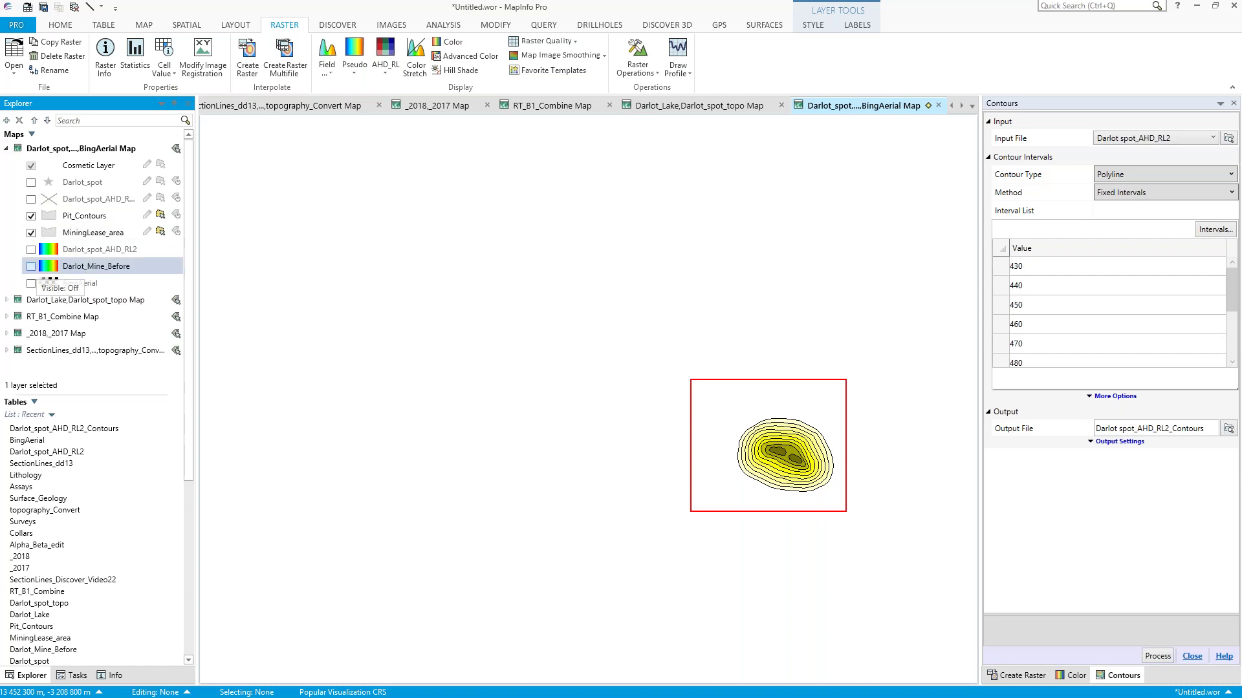
click(31, 266)
right_click(526, 363)
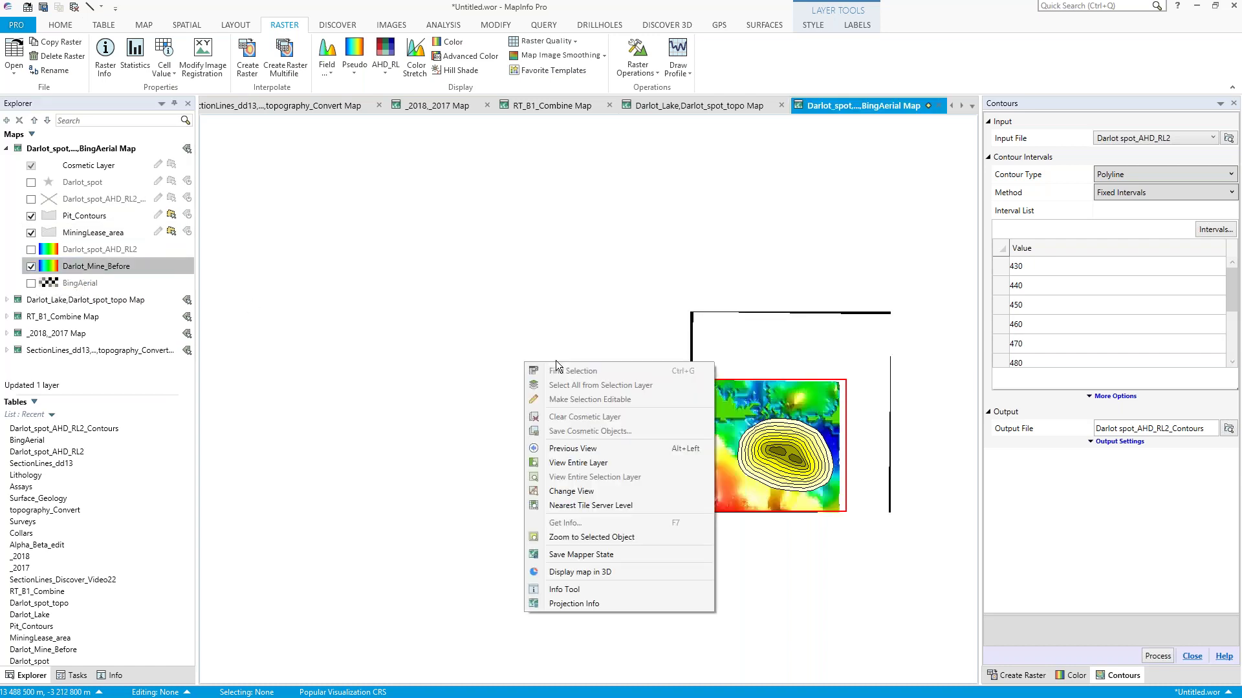
click(568, 329)
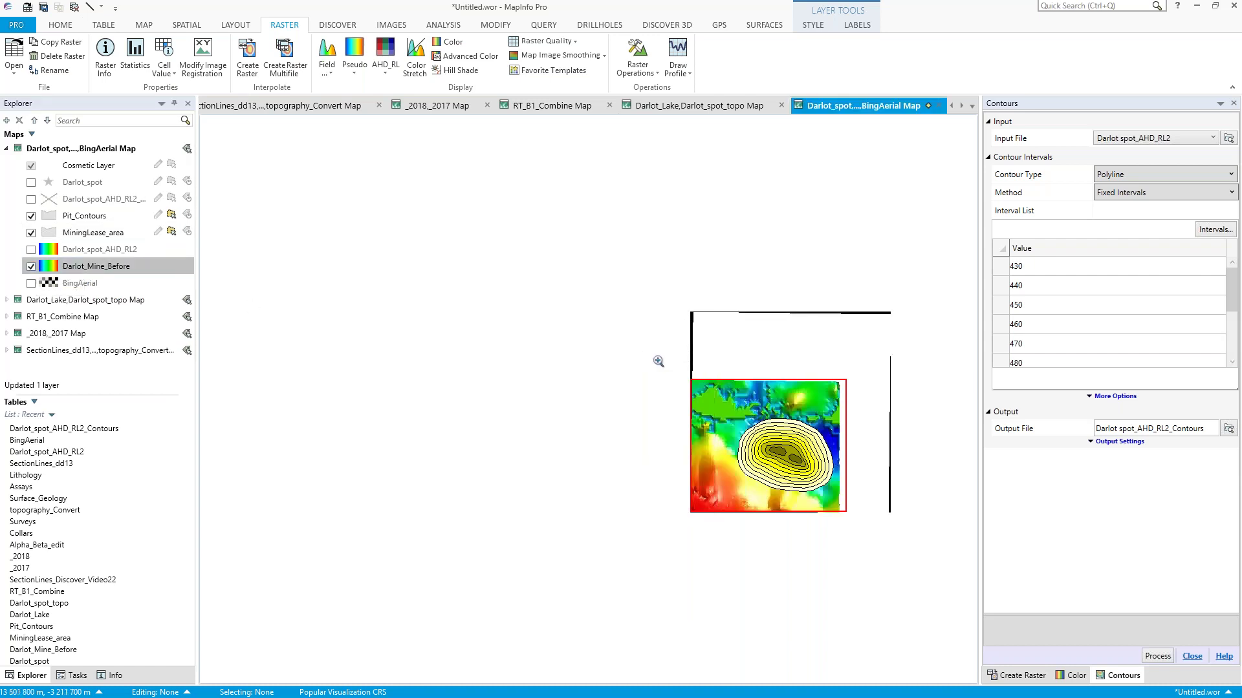
drag(676, 363, 850, 521)
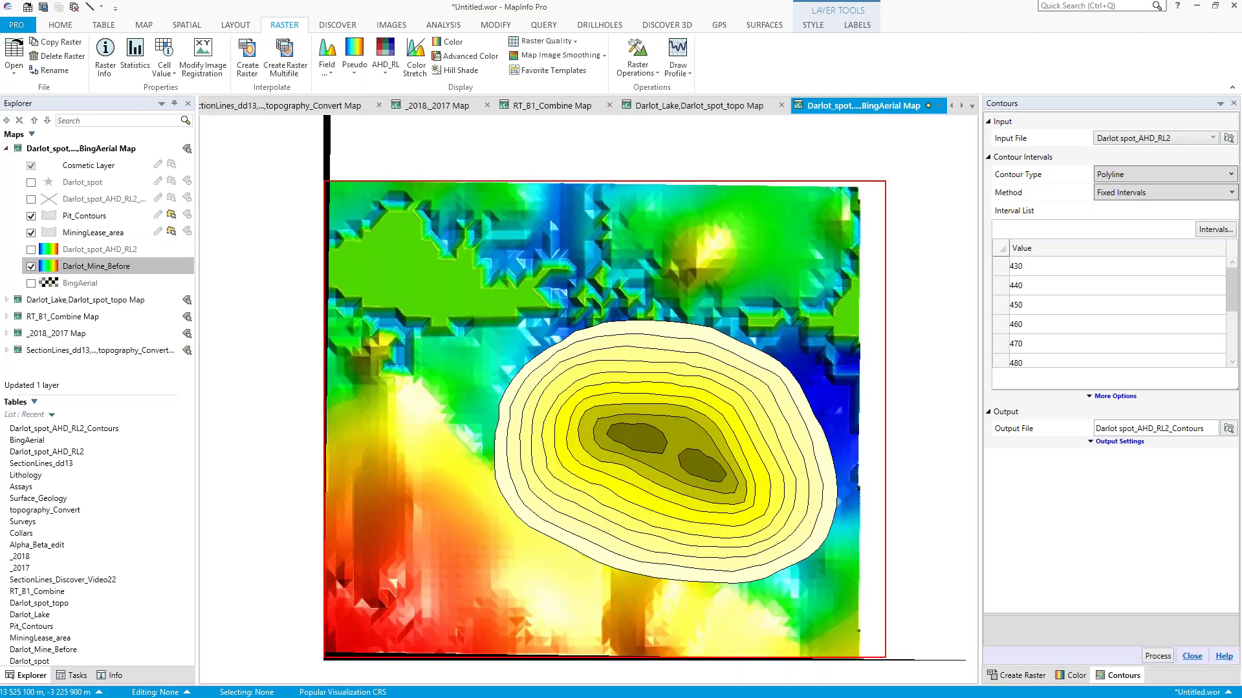
- Select individual Pit_Contours rings one after another, working outward from the pit's inner part
right_click(849, 521)
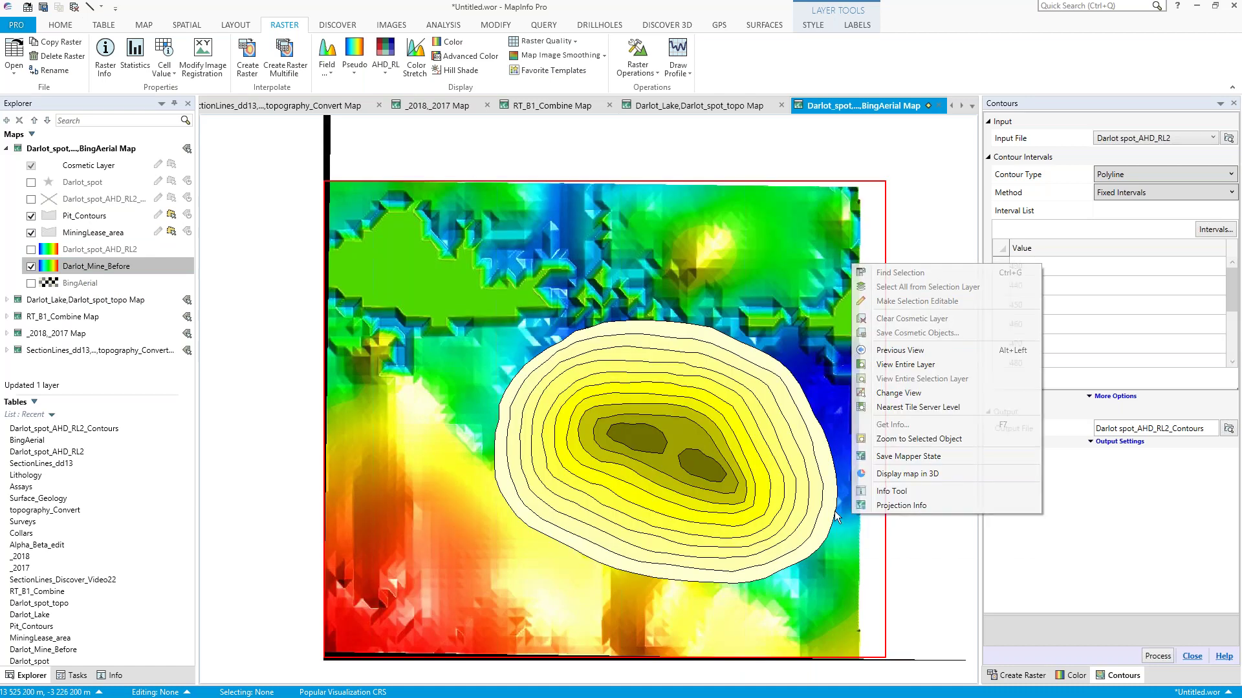
click(719, 418)
click(719, 418)
click(731, 405)
click(737, 394)
click(747, 381)
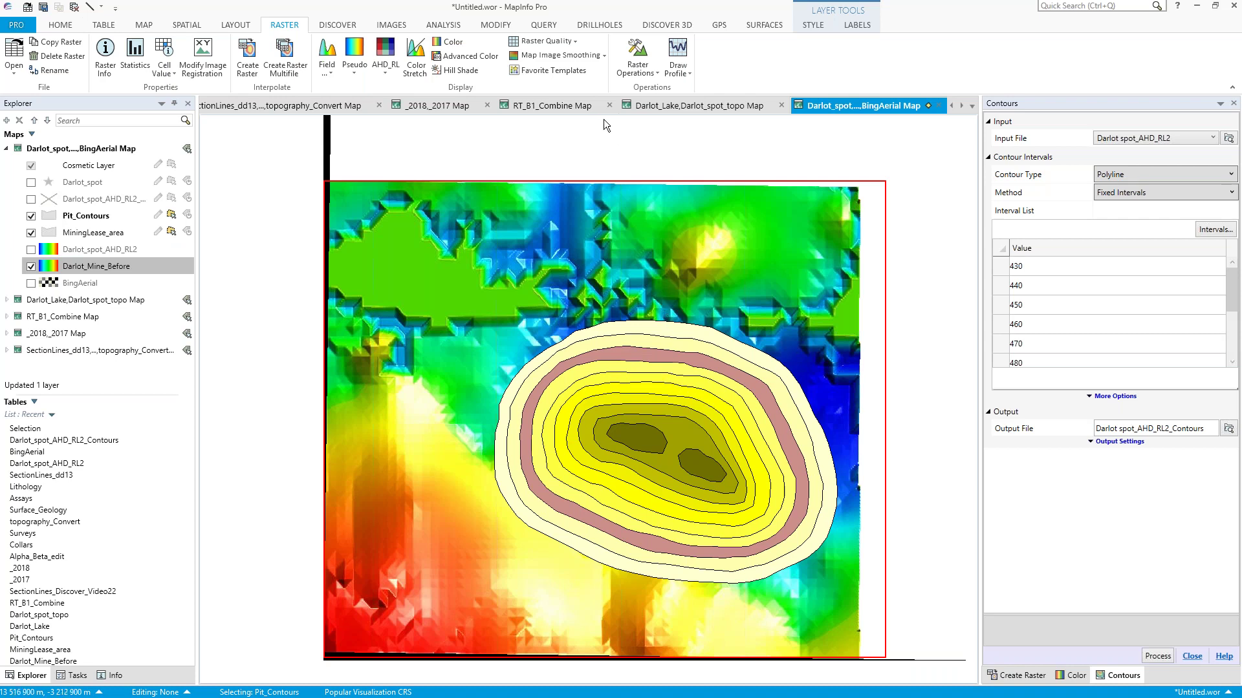
- Rasterize Pit Contours with Average cell value assignment and a cell size of 20
click(638, 73)
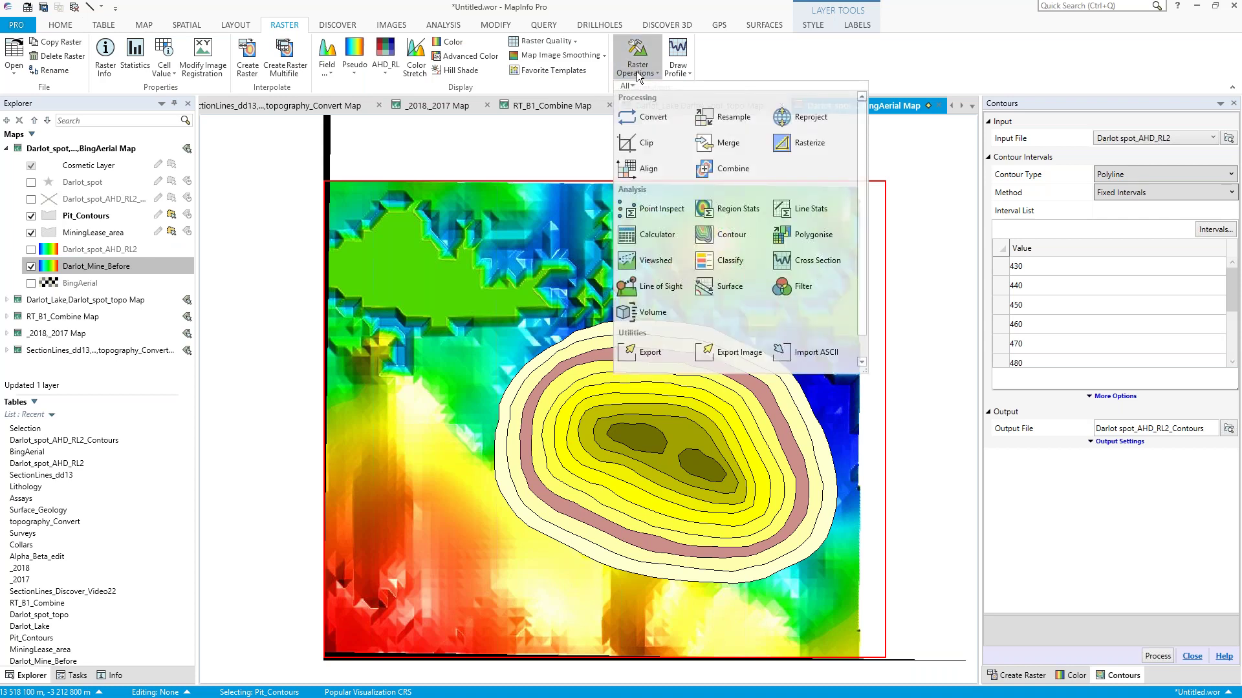
click(810, 144)
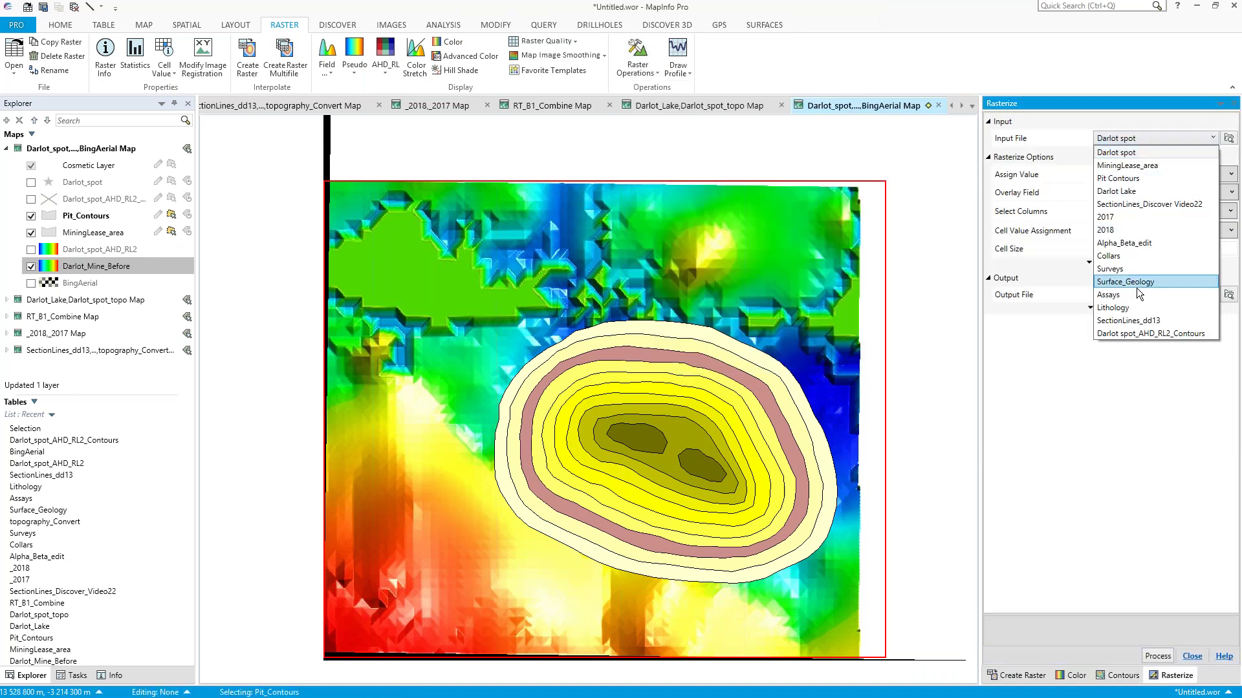
click(1151, 178)
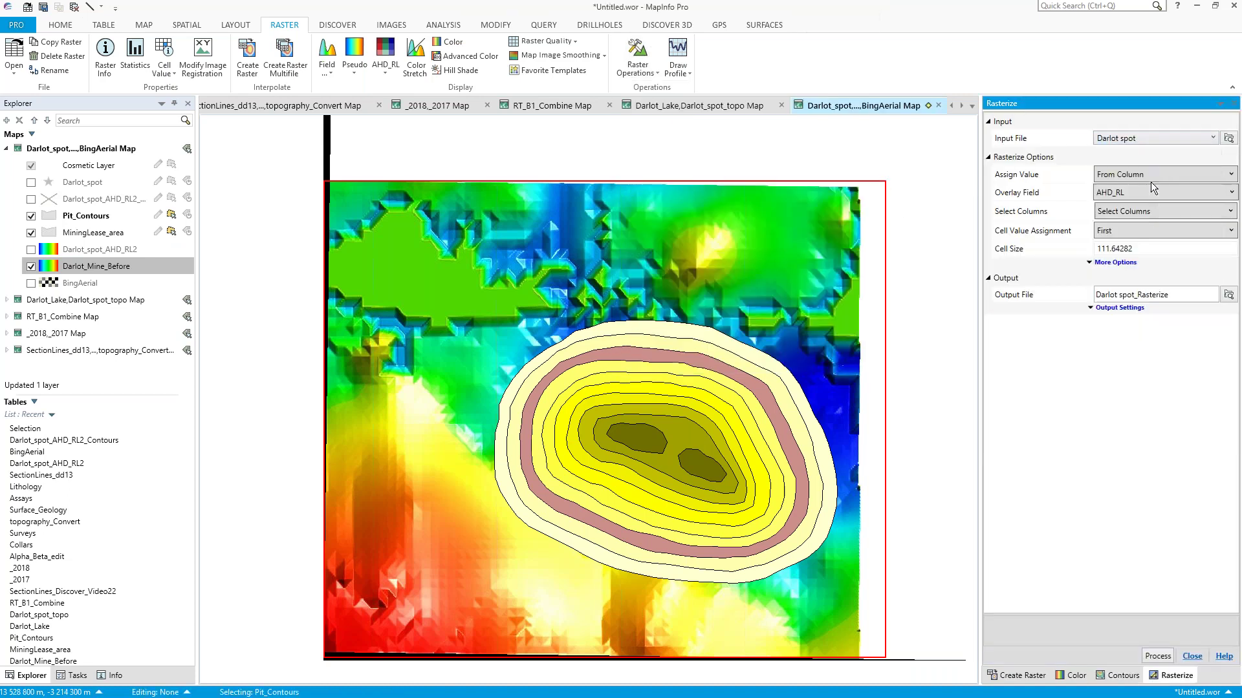
click(1128, 231)
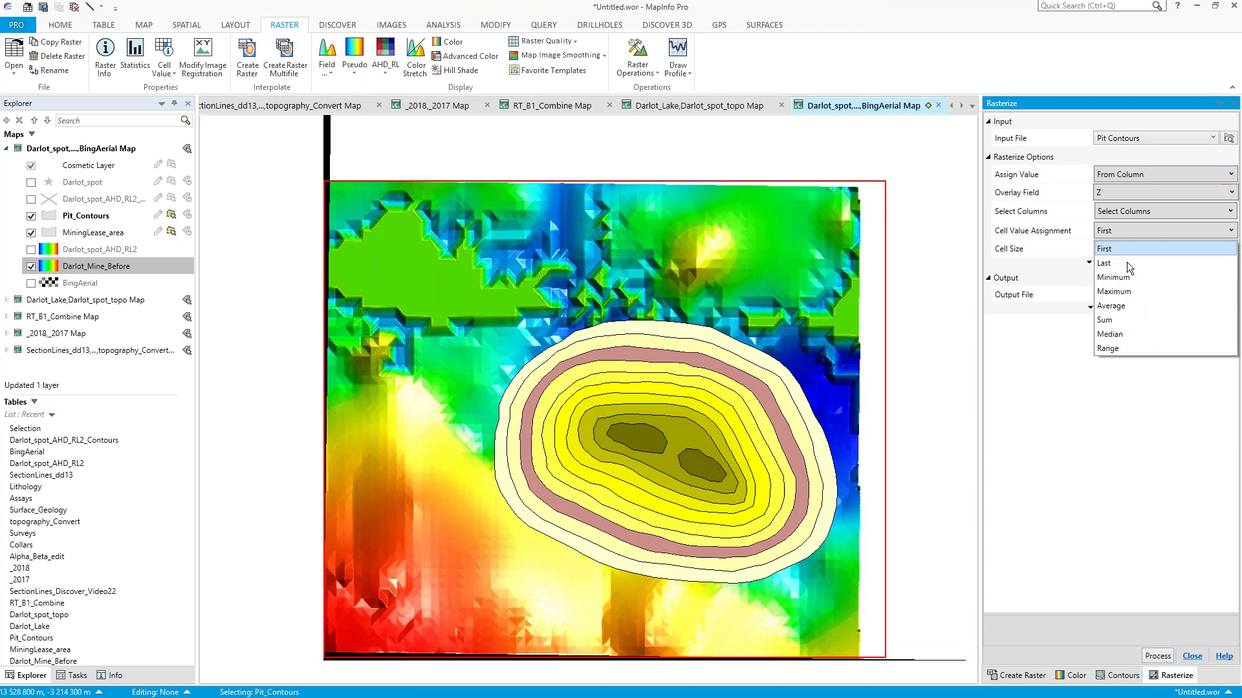
click(1131, 304)
double_click(1146, 249)
text(20)
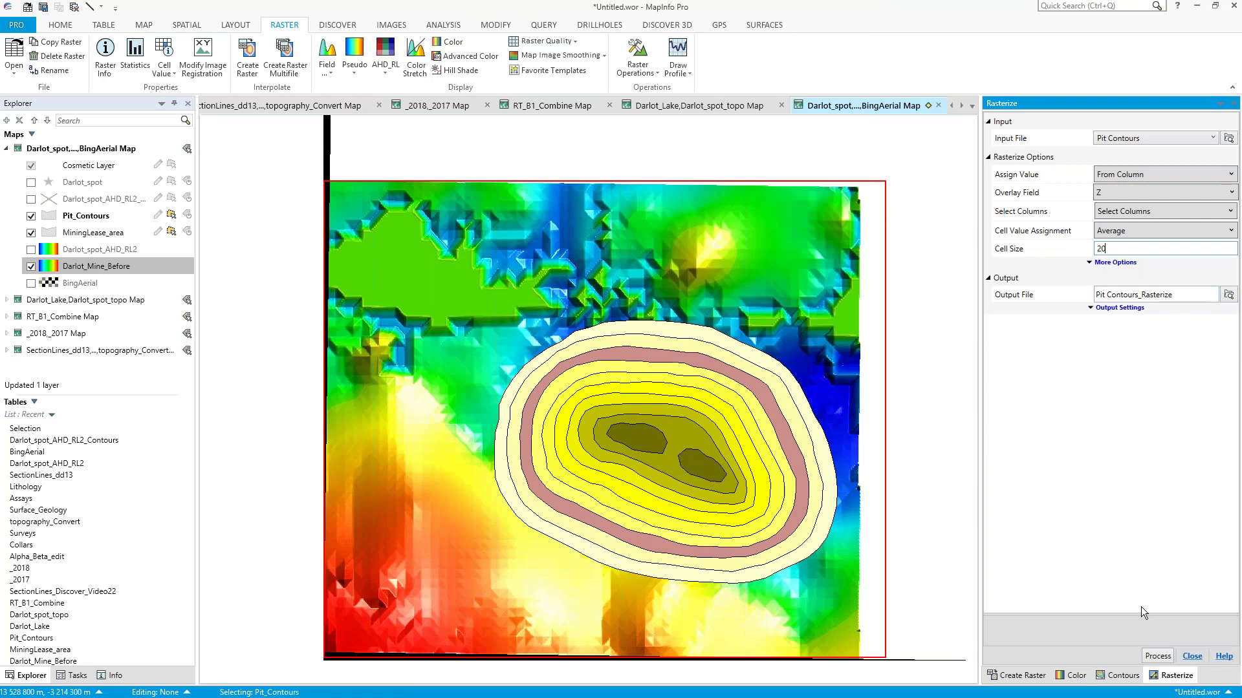
click(1159, 656)
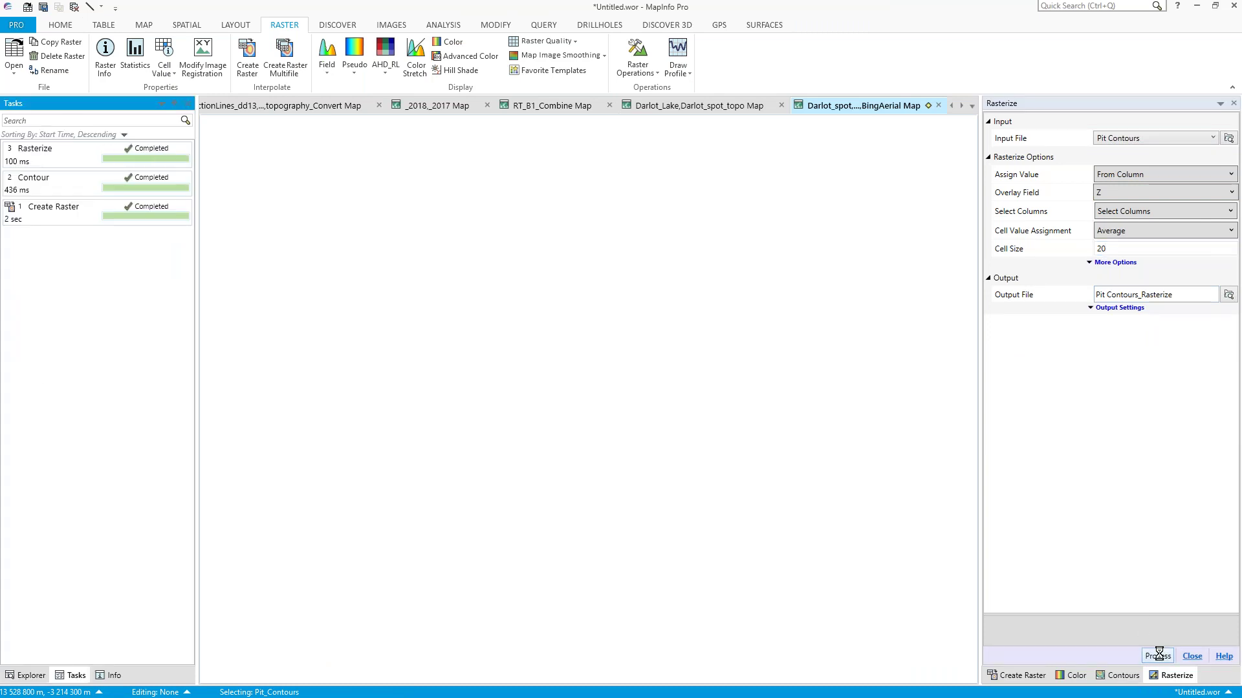
- Hide the Pit_Contours layer to inspect the rasterized pit over the Darlot_Mine_Before raster
click(29, 675)
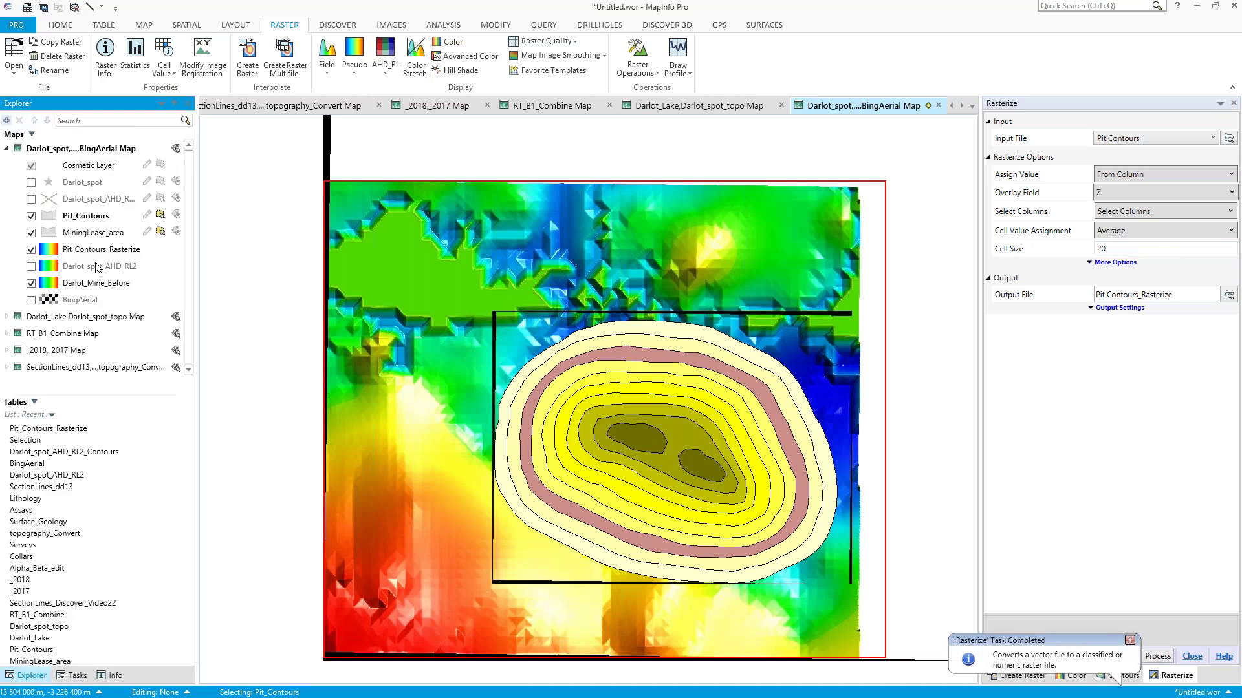
click(31, 216)
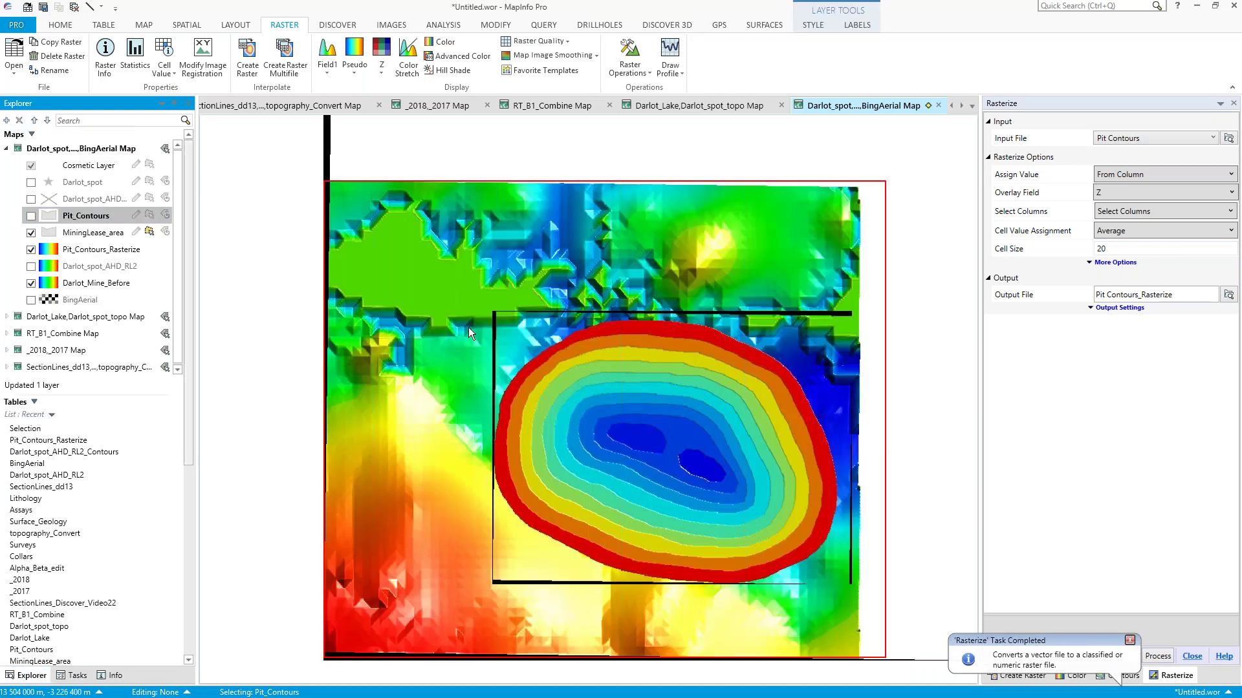
drag(542, 357, 546, 358)
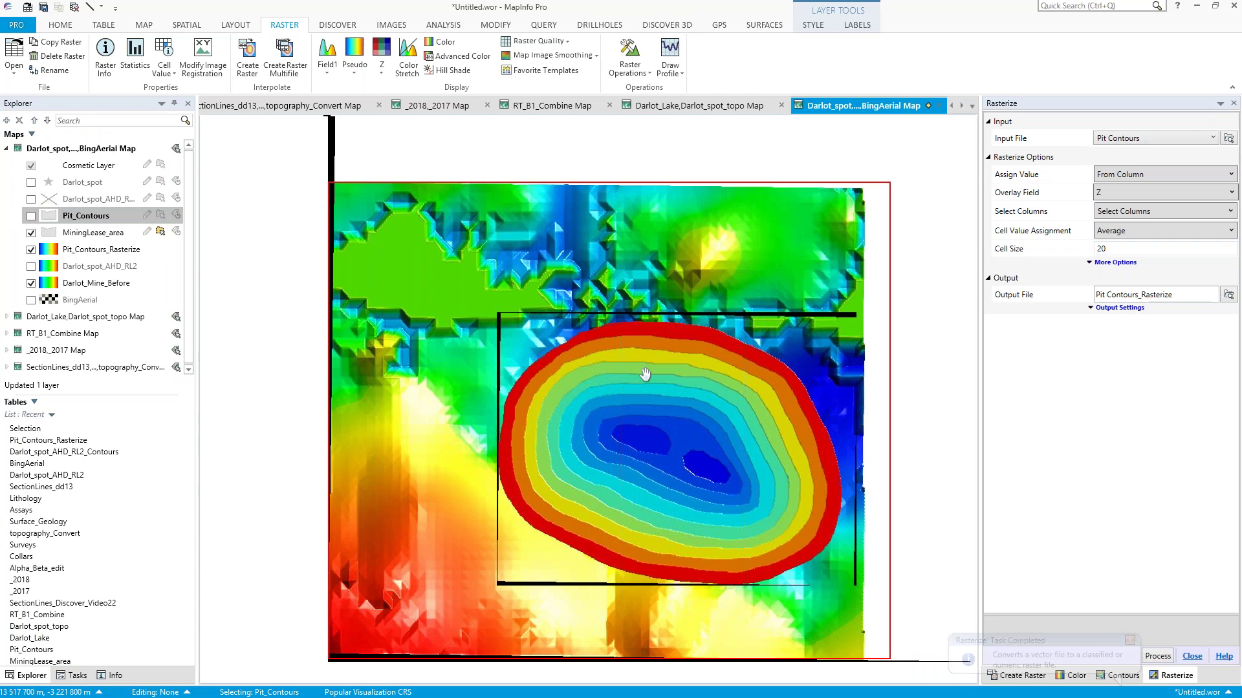
drag(645, 374, 652, 361)
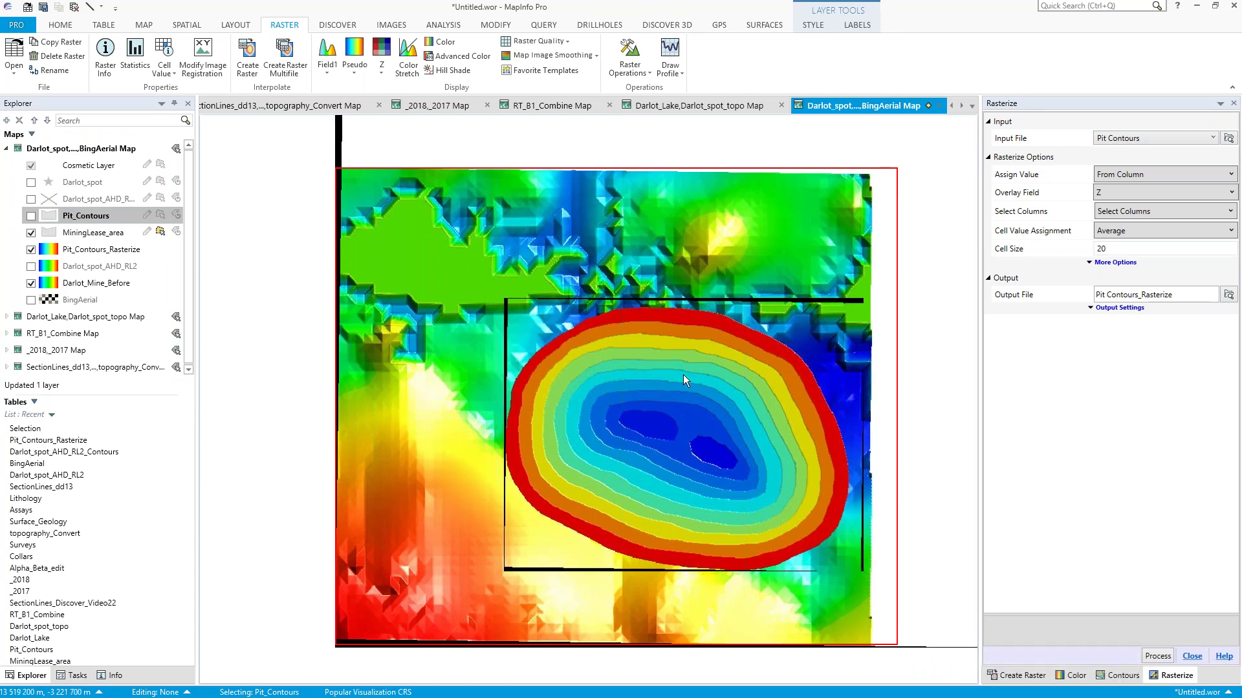
- Start the Merge raster operation with Darlot_Mine_Before and Pit_Contours_Rasterize as the rasters to merge
click(628, 73)
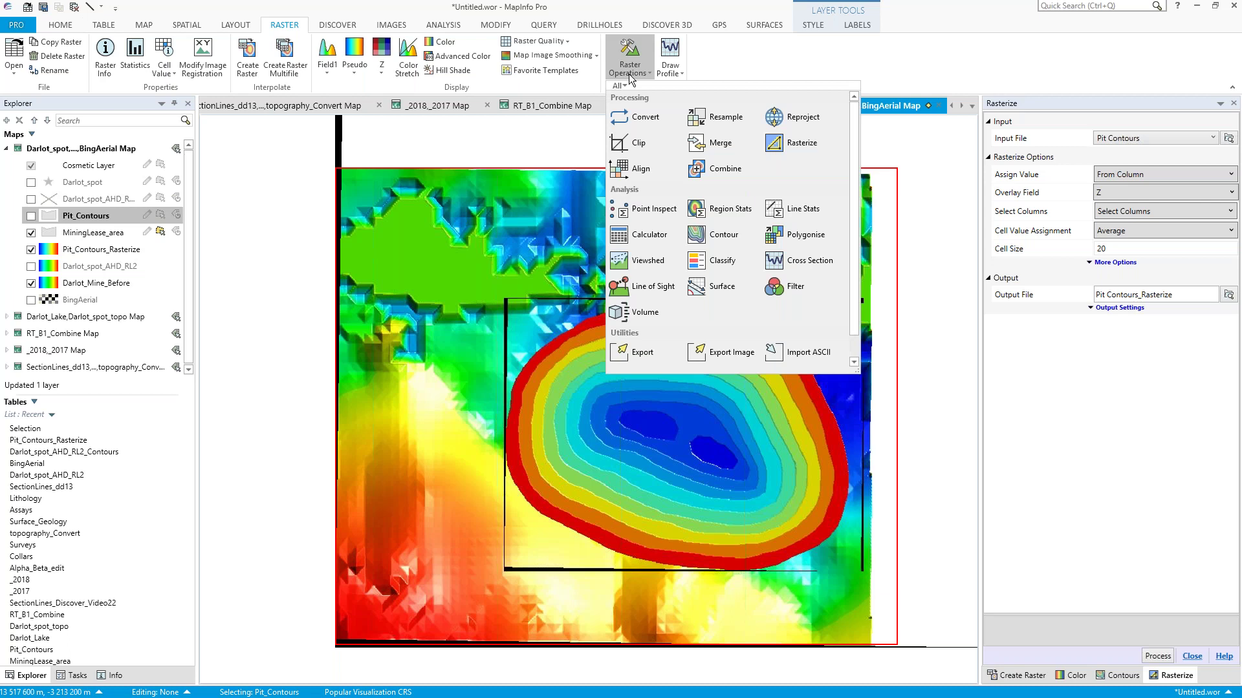
click(719, 143)
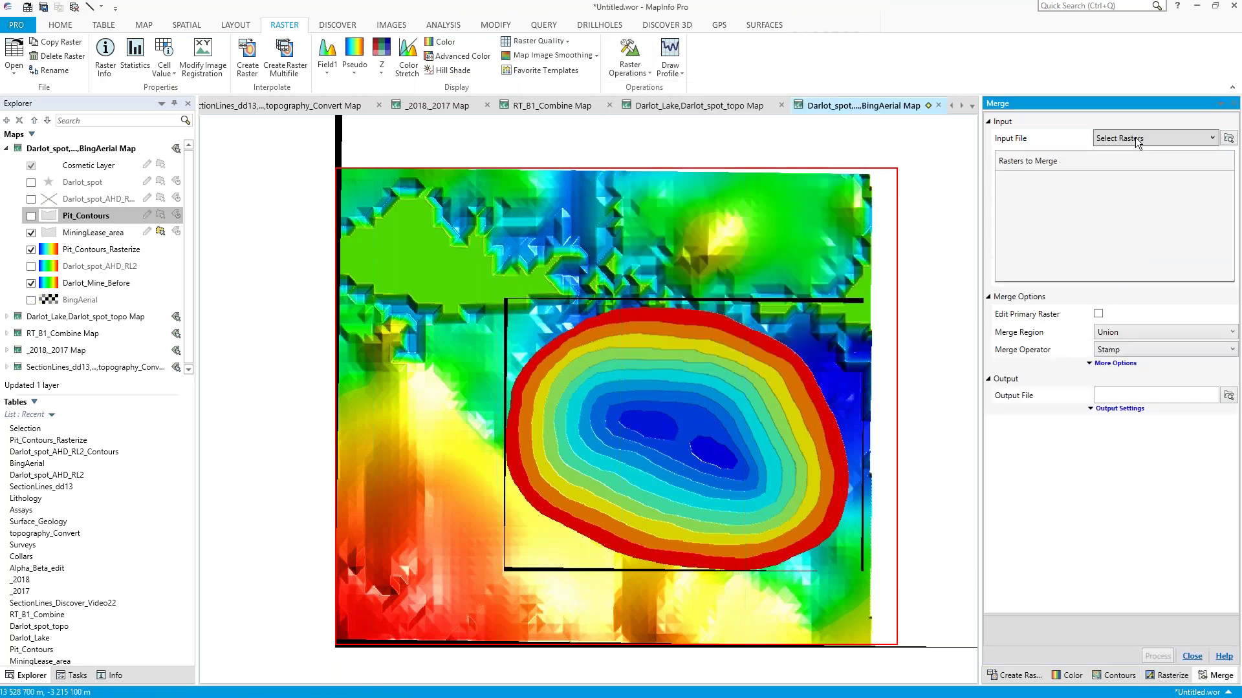
click(1138, 139)
click(1132, 167)
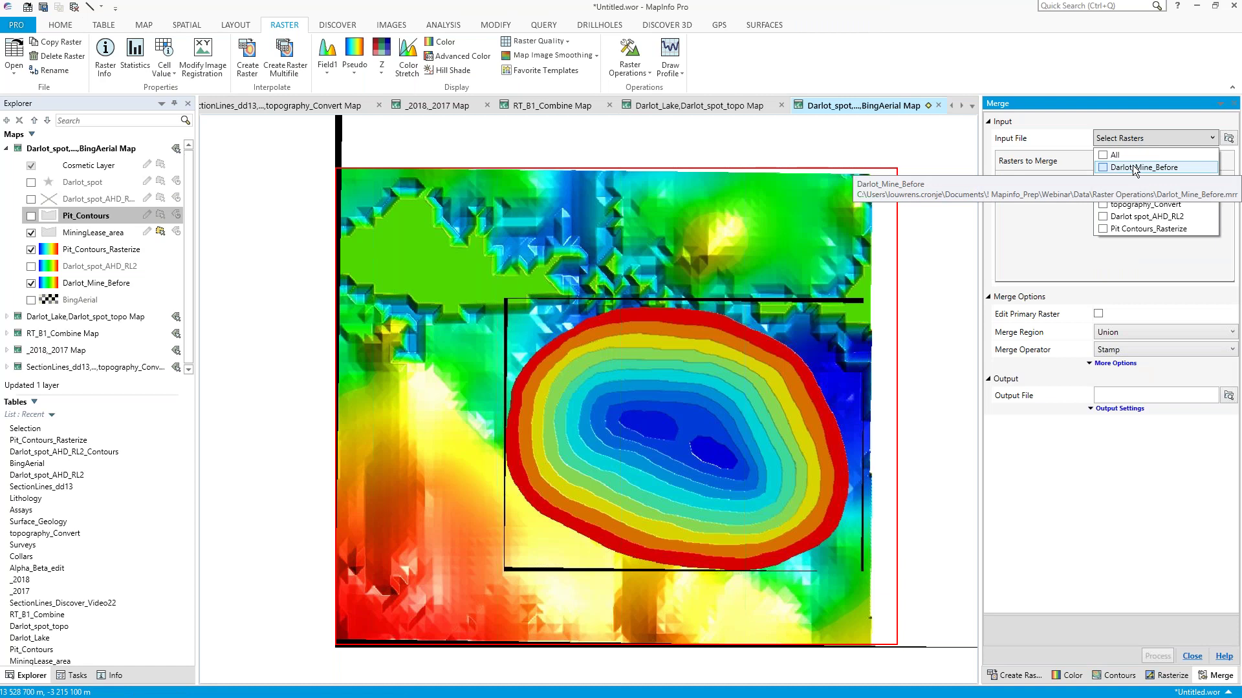
click(1132, 230)
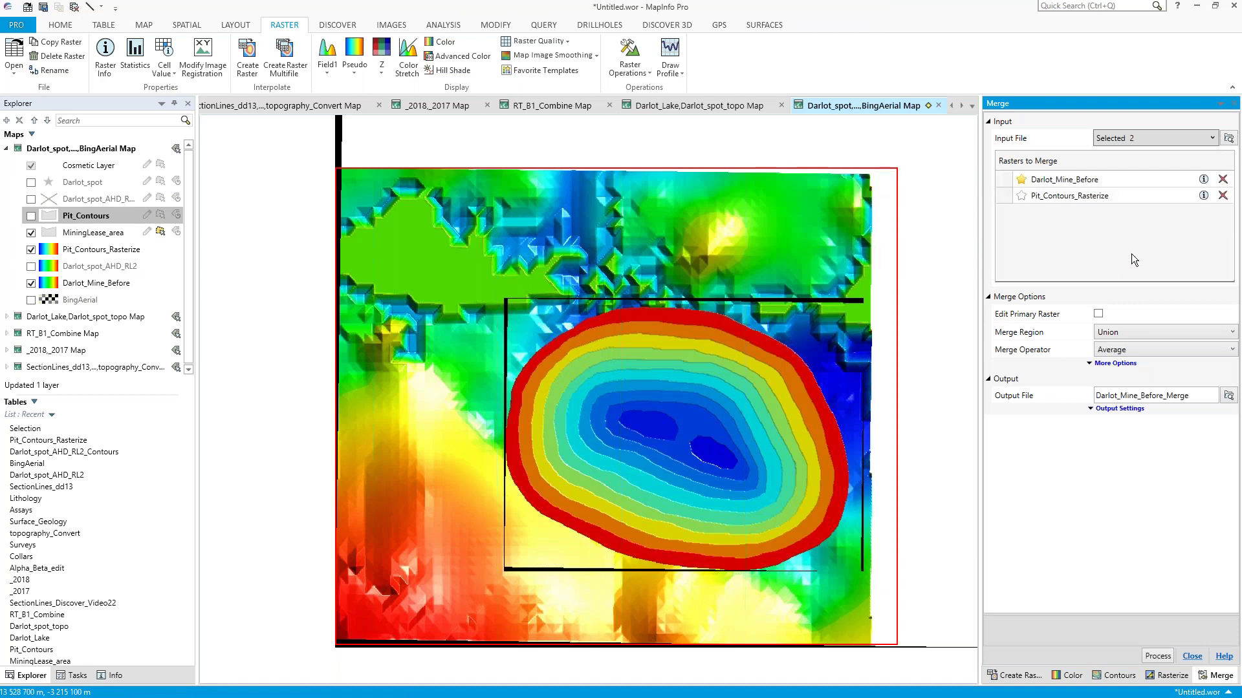
- Merge the rasters with Bicubic resampling into the output file Darlot_Mine_After, and hide the Pit_Contours_Rasterize layer
click(1115, 363)
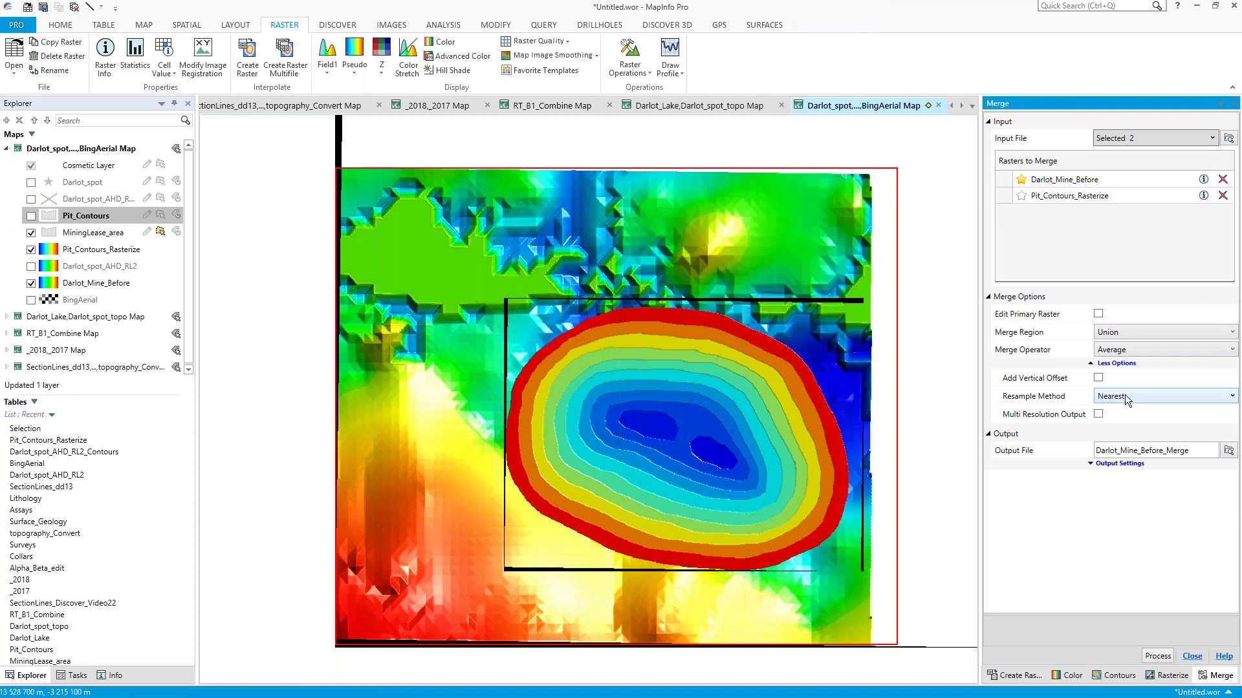
click(1124, 395)
click(1127, 436)
drag(1190, 450, 1144, 450)
click(1158, 655)
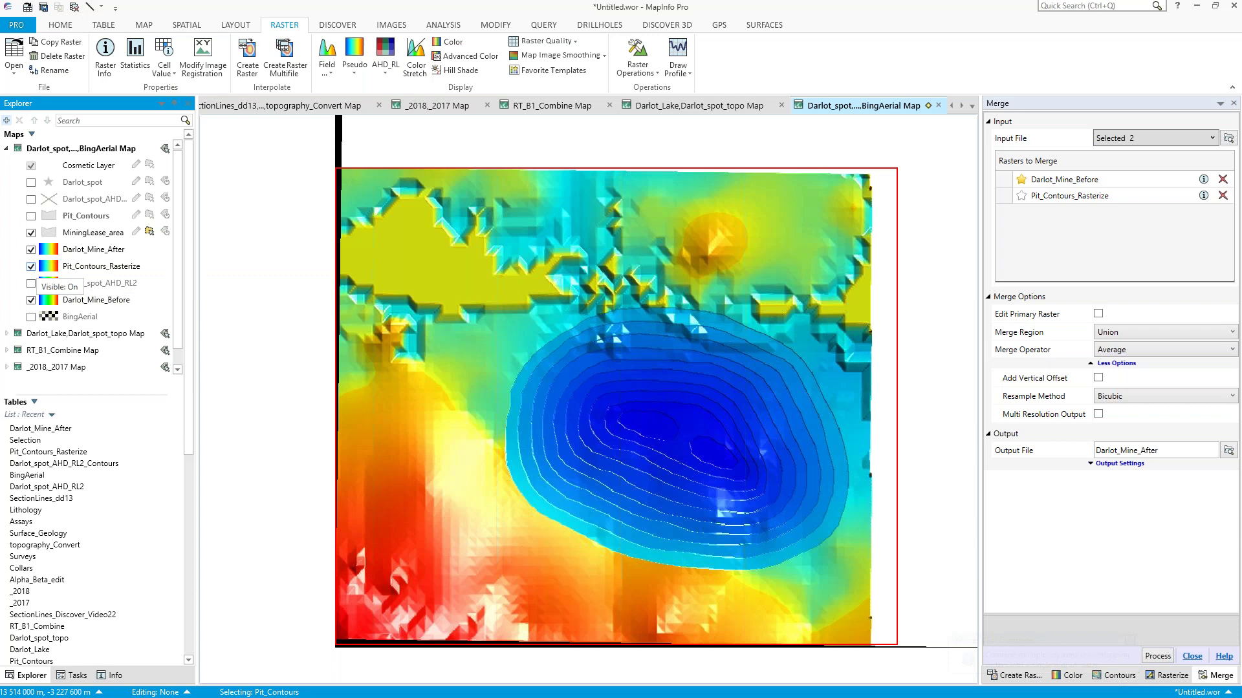
click(31, 266)
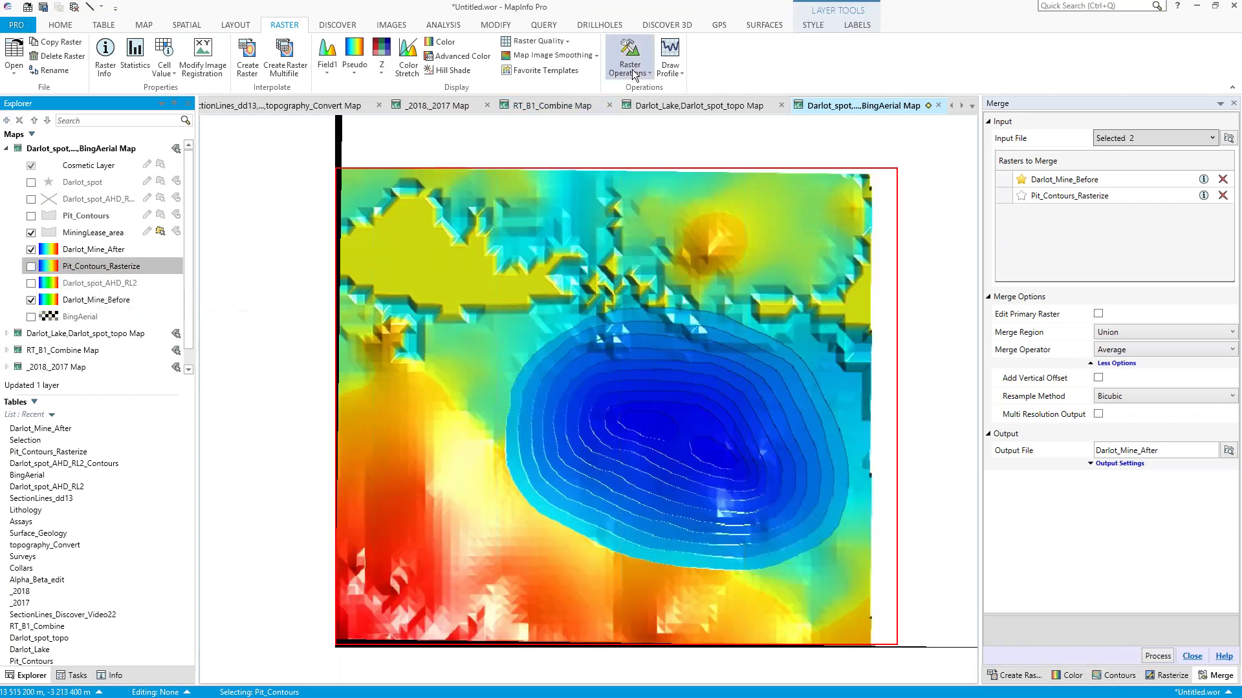
- Start the Volume raster operation on Darlot_Mine_Before with the Between Rasters method and Darlot_Mine_After as the secondary grid
click(634, 73)
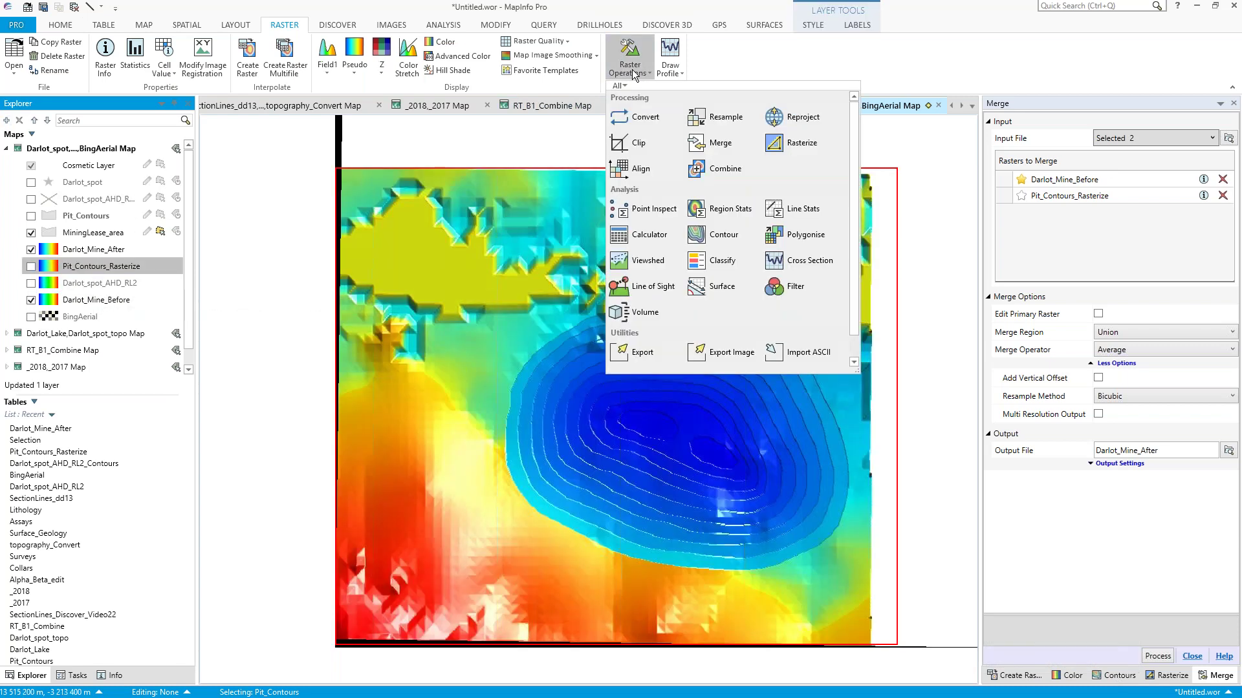
click(646, 314)
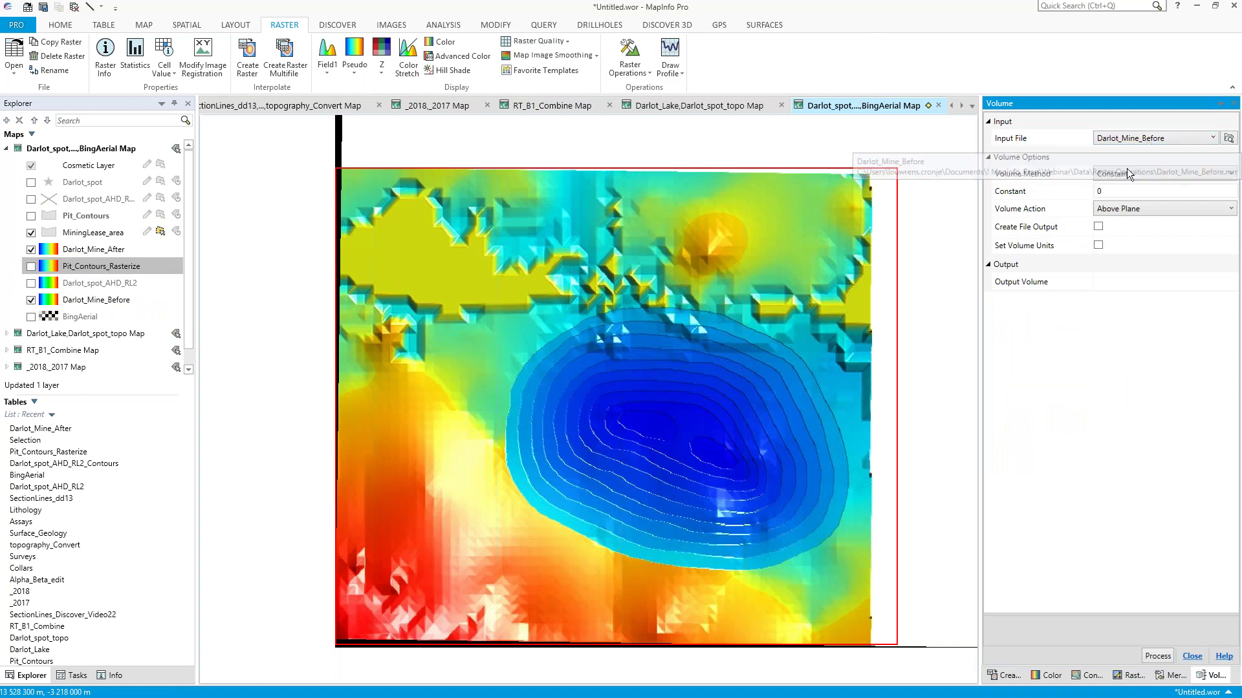
click(1131, 174)
click(1131, 199)
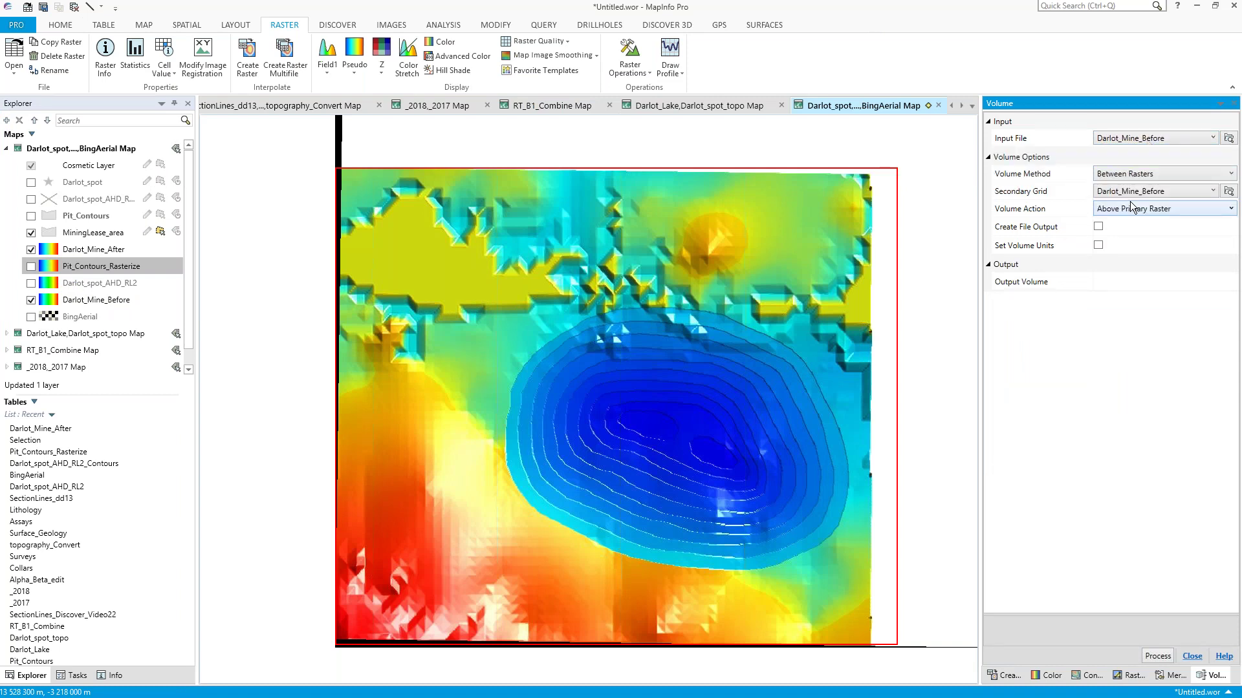
click(1136, 193)
click(1131, 279)
- Set the volume action to Below Primary Raster and compute the volume
click(1127, 210)
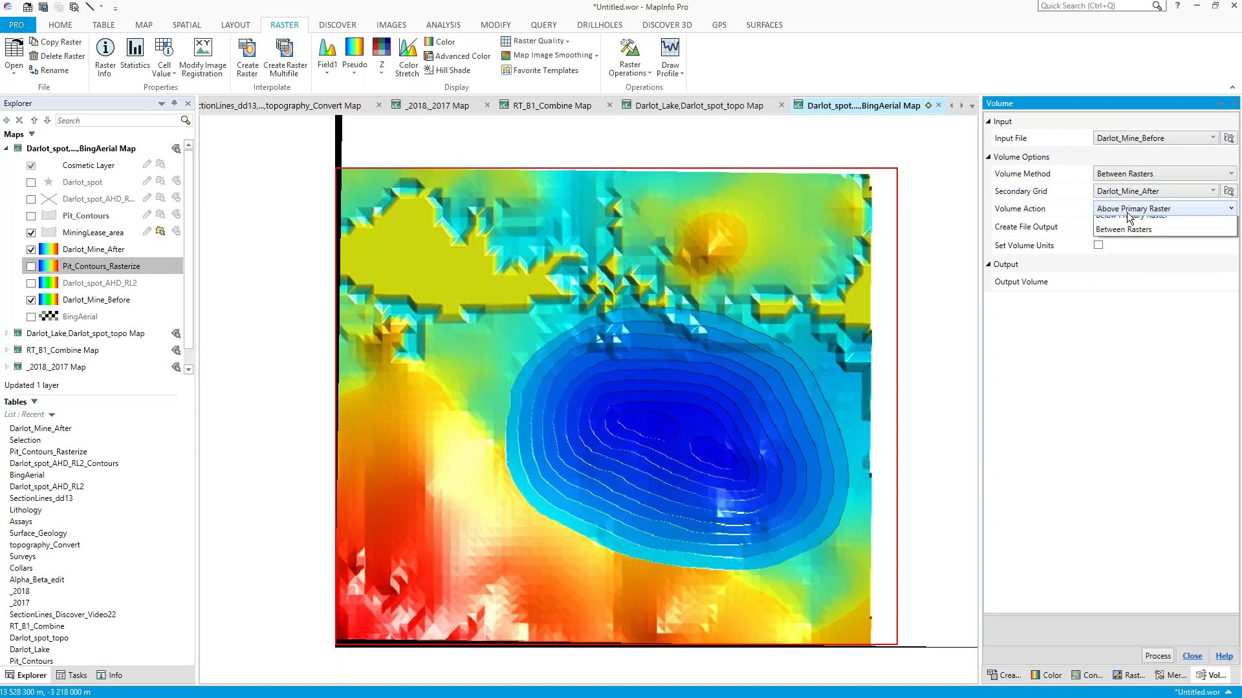
click(1139, 230)
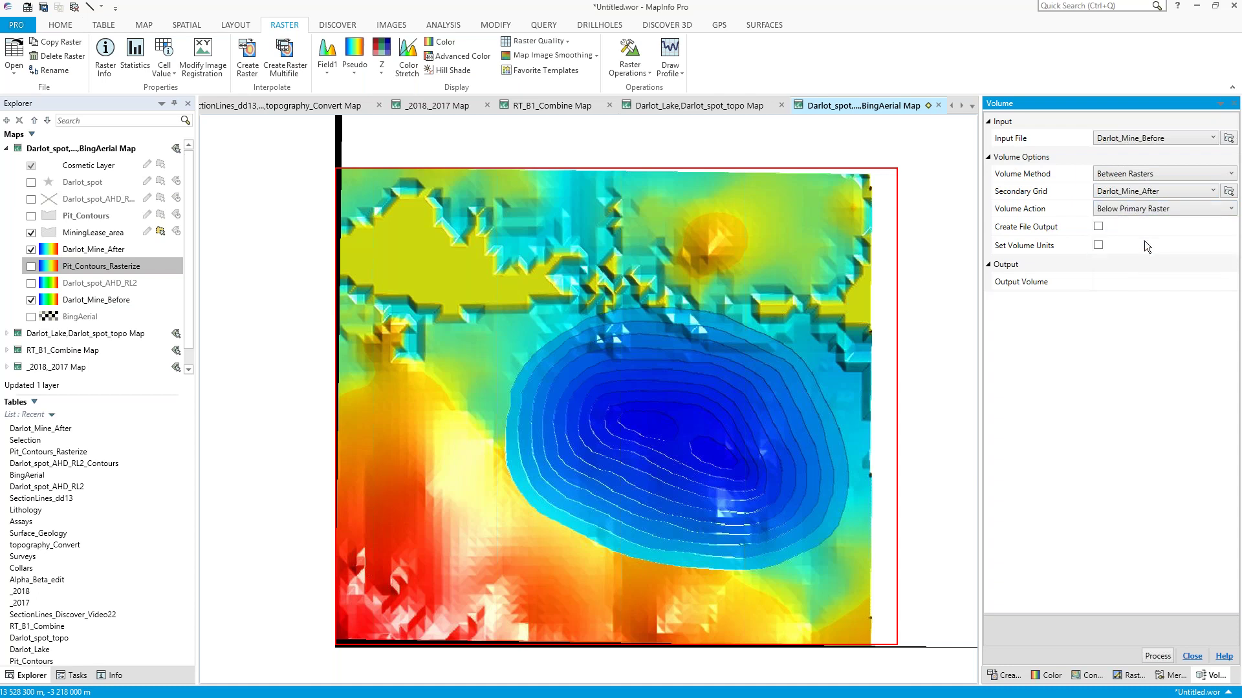
click(1161, 655)
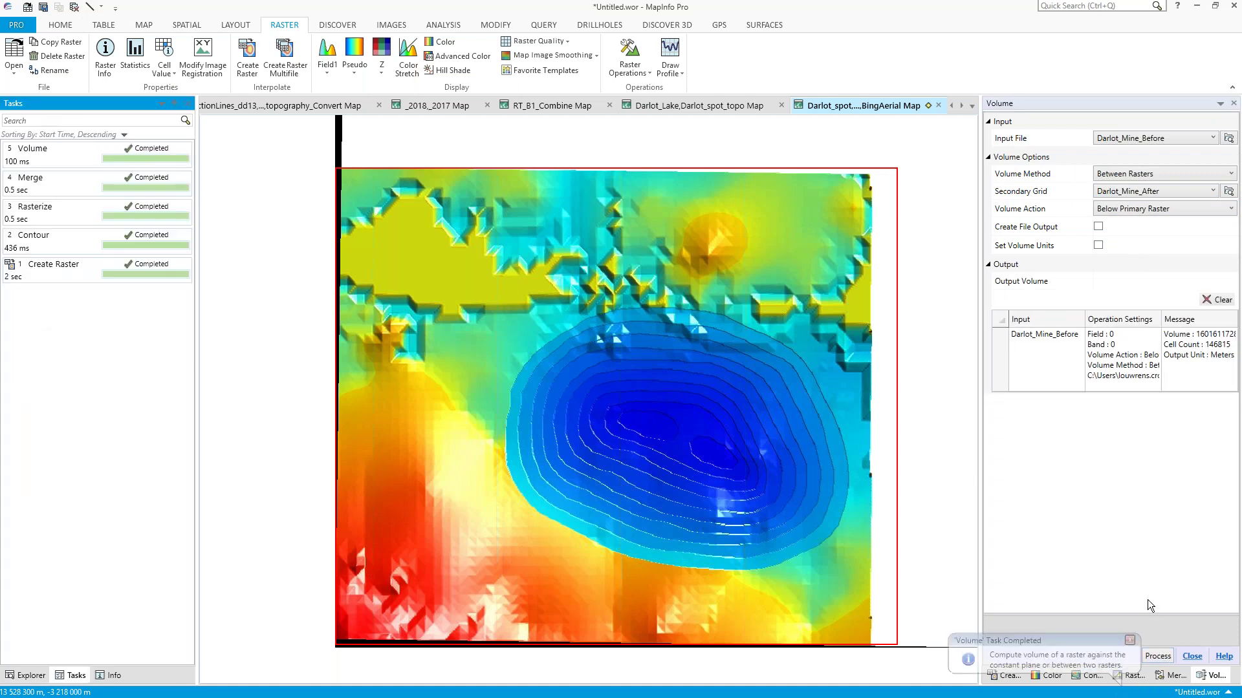
- Widen the volume results area, enable custom volume units, and review the vertical unit options, keeping Meters
drag(980, 391, 932, 388)
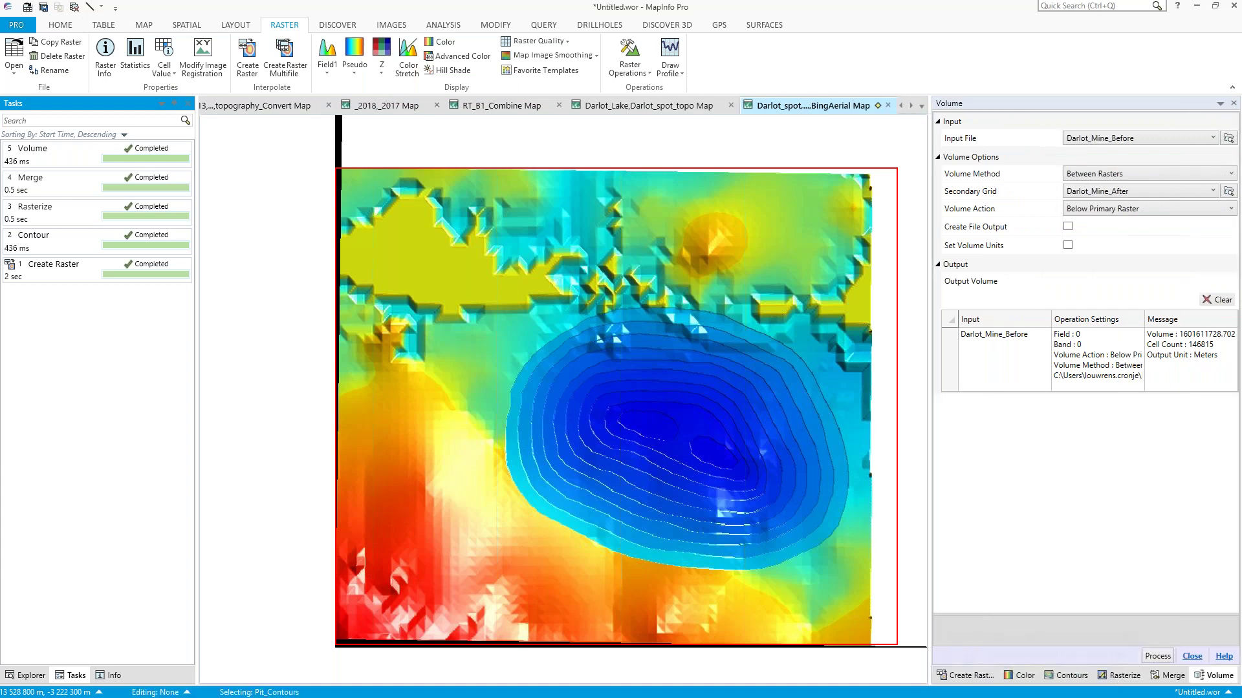
click(1068, 245)
click(1112, 264)
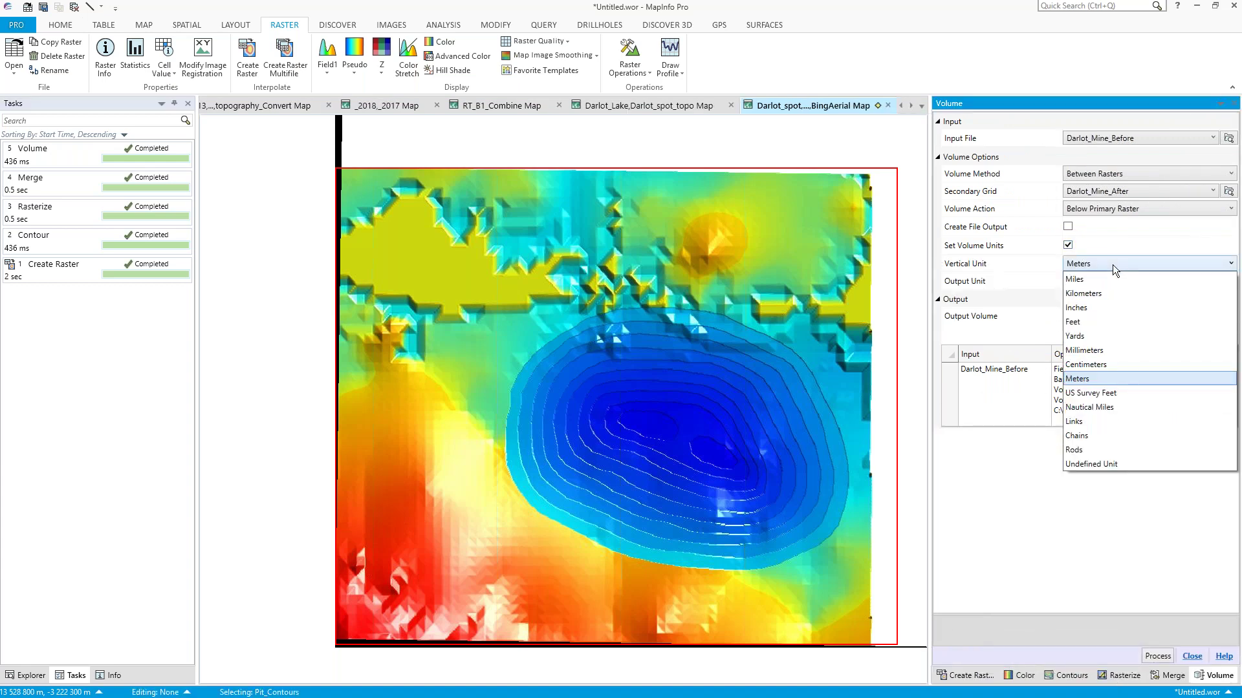
click(1112, 264)
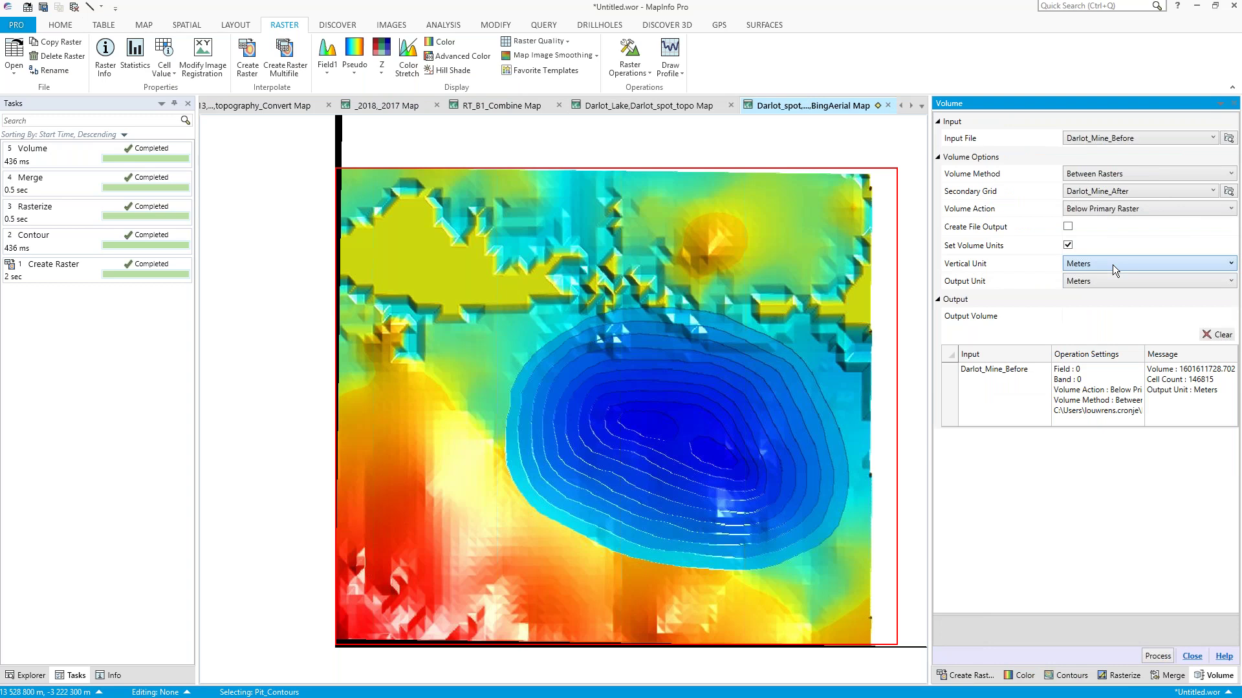
click(27, 675)
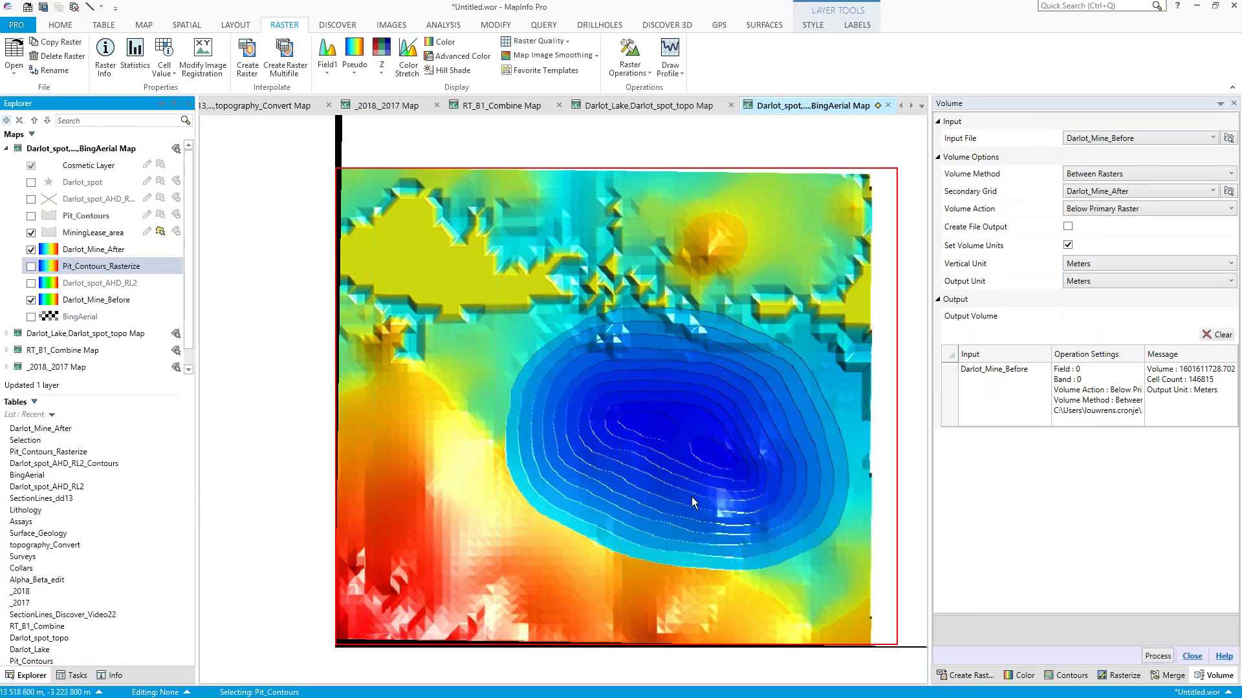
click(1197, 7)
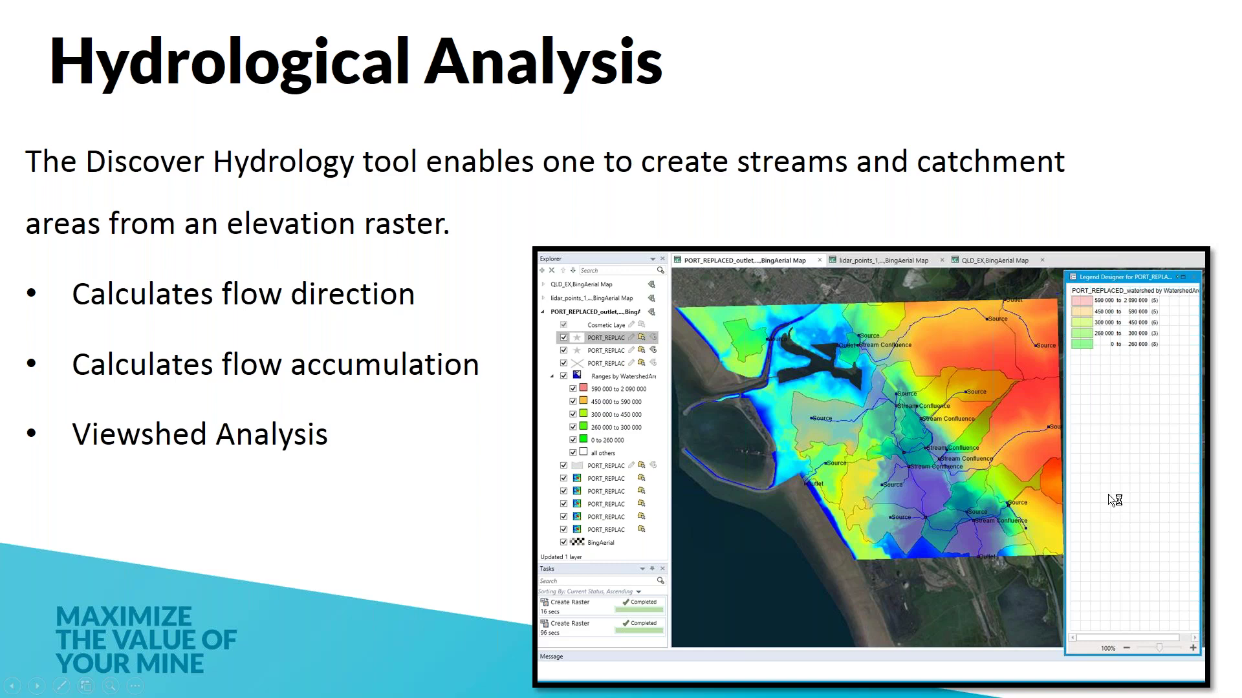
key(Escape)
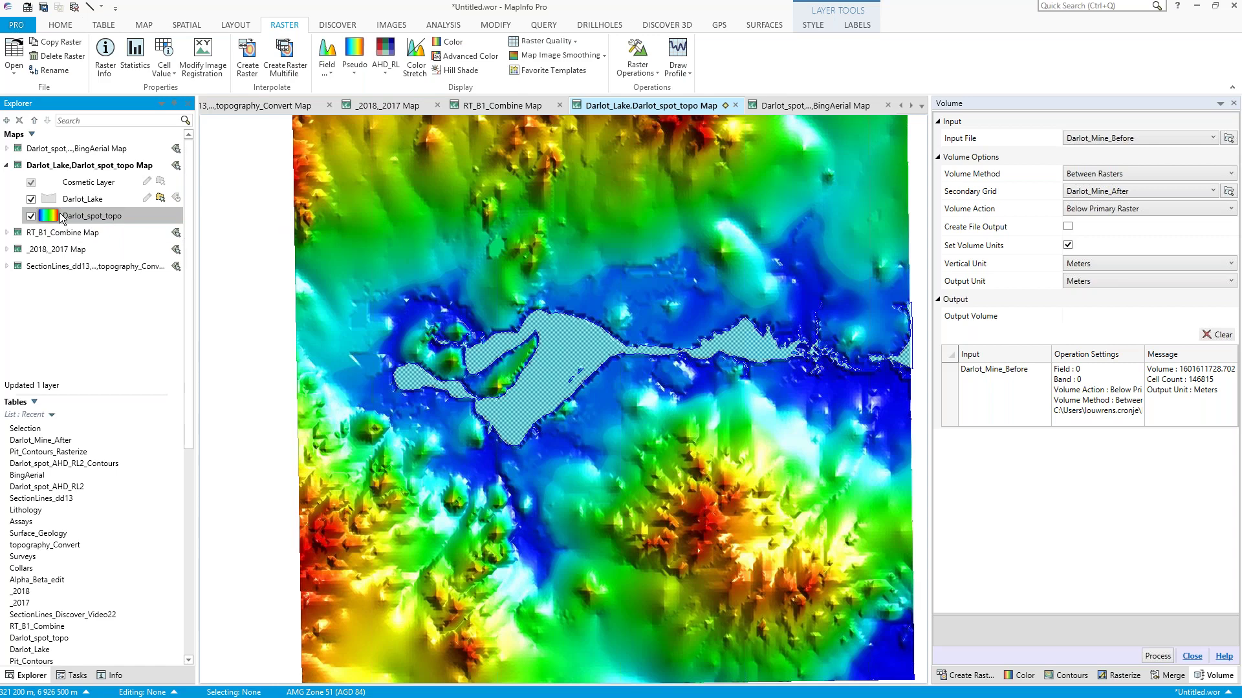
- Hide the Darlot_Lake layer and show it again to examine the lake area in the topography raster
click(34, 201)
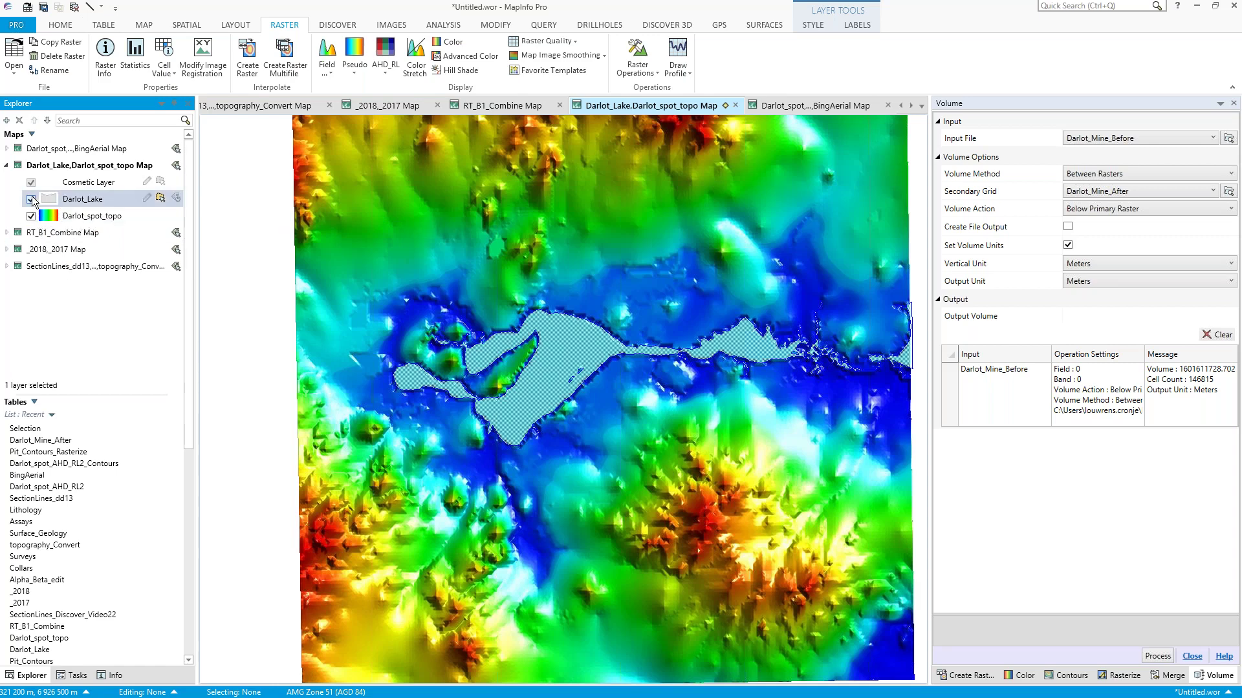
click(31, 199)
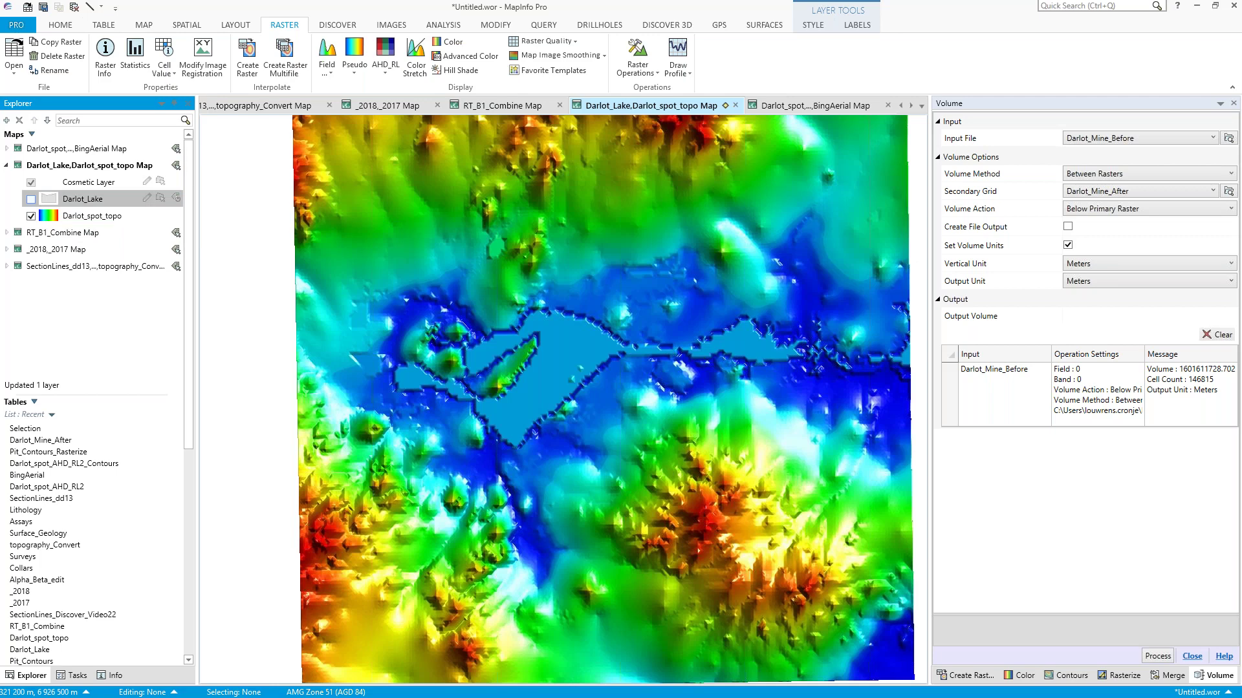
click(31, 200)
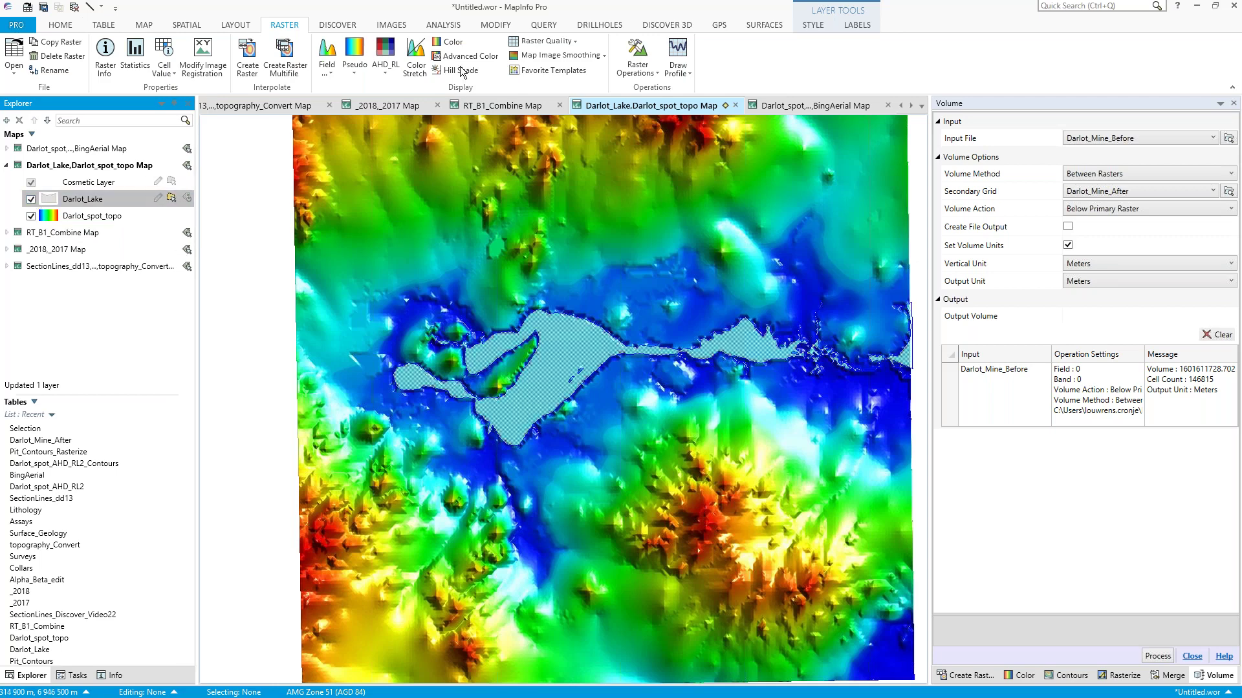
- Start a Hydrological Analysis with DARLOT SPOT_AHD_RL as the input surface
click(442, 27)
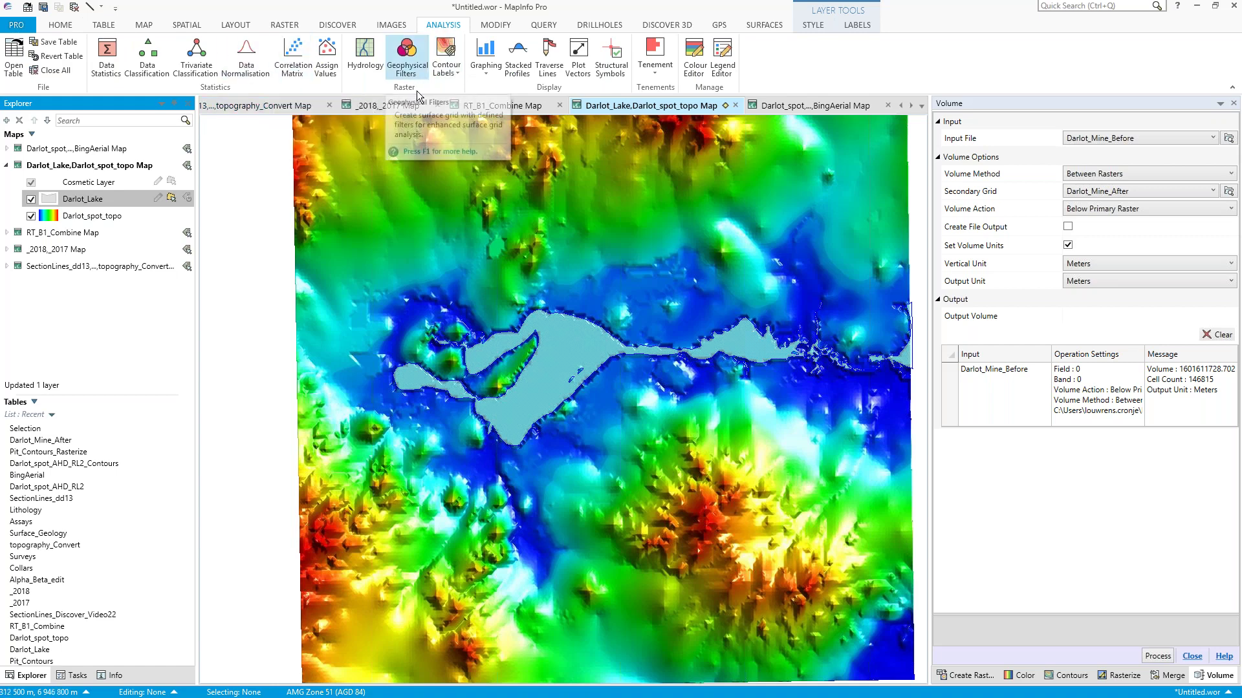
click(366, 70)
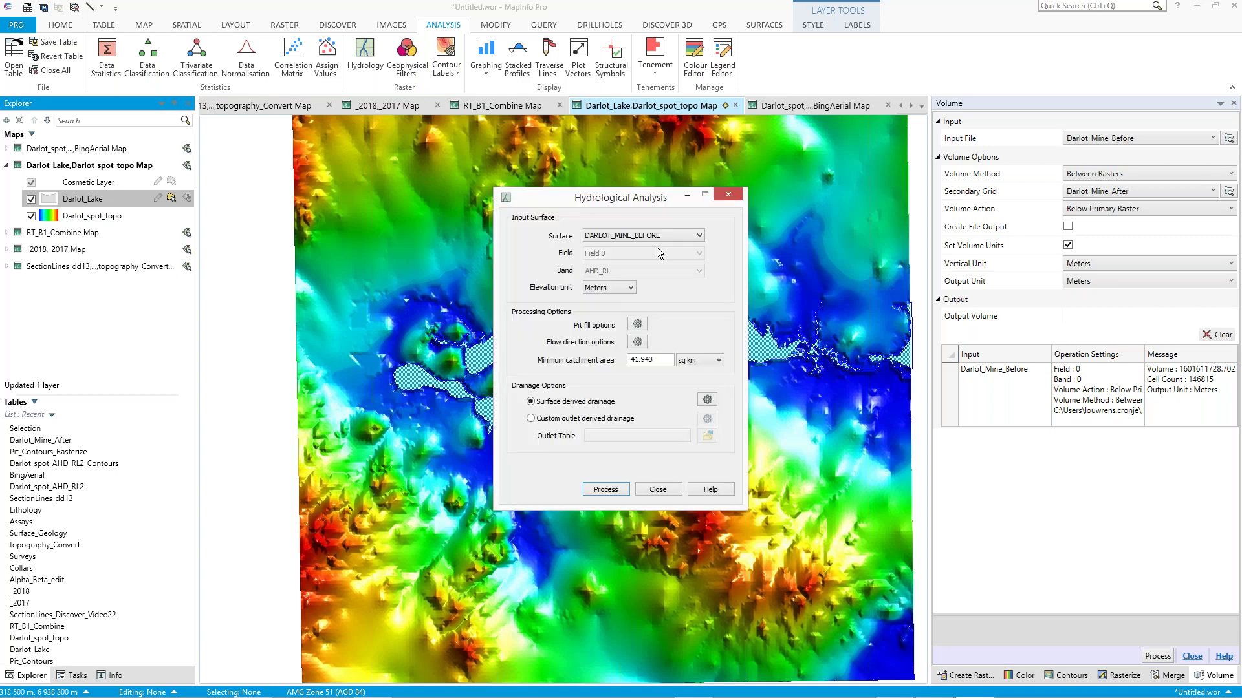
click(657, 235)
click(638, 274)
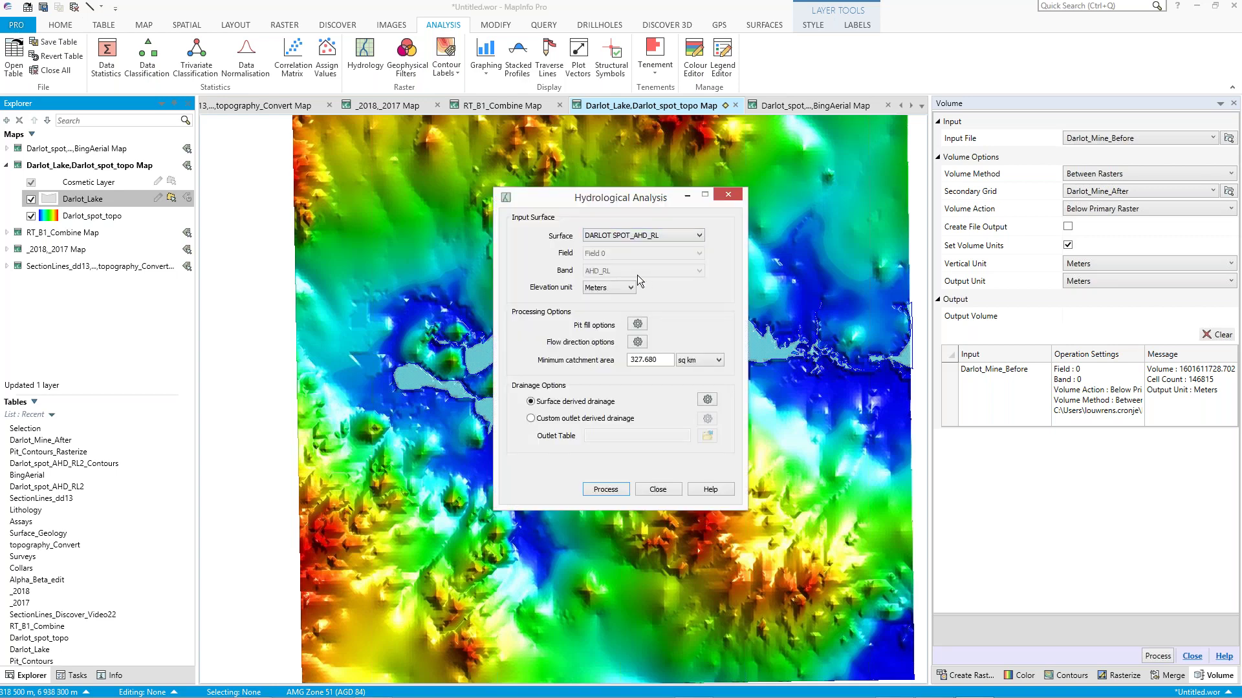
- Enable the polygon exclusion mask in the pit fill options, using the Darlot Lake table as the excluded area
click(637, 325)
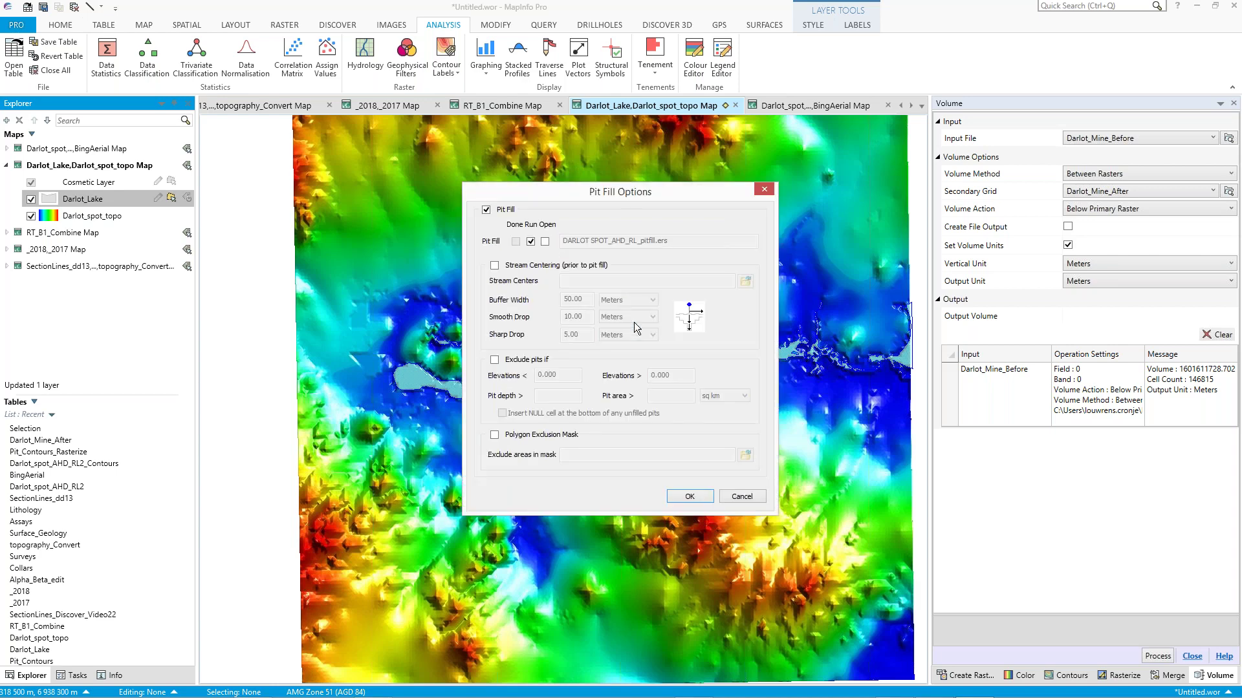
click(495, 435)
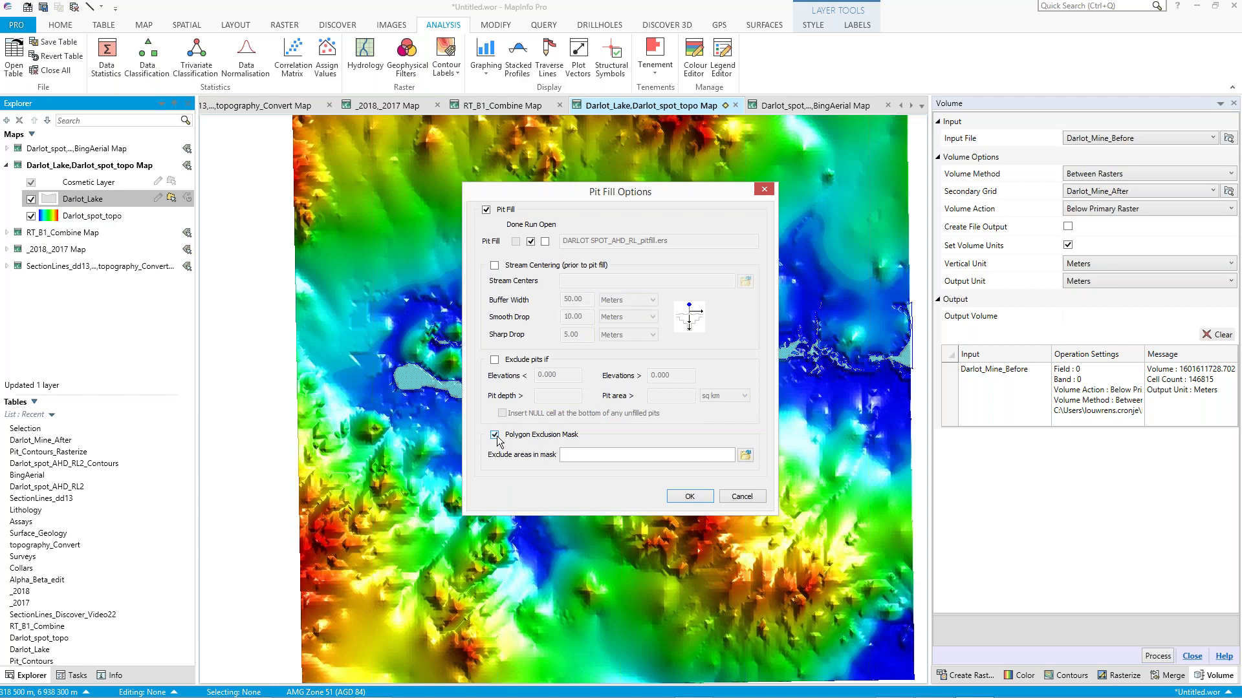
click(746, 455)
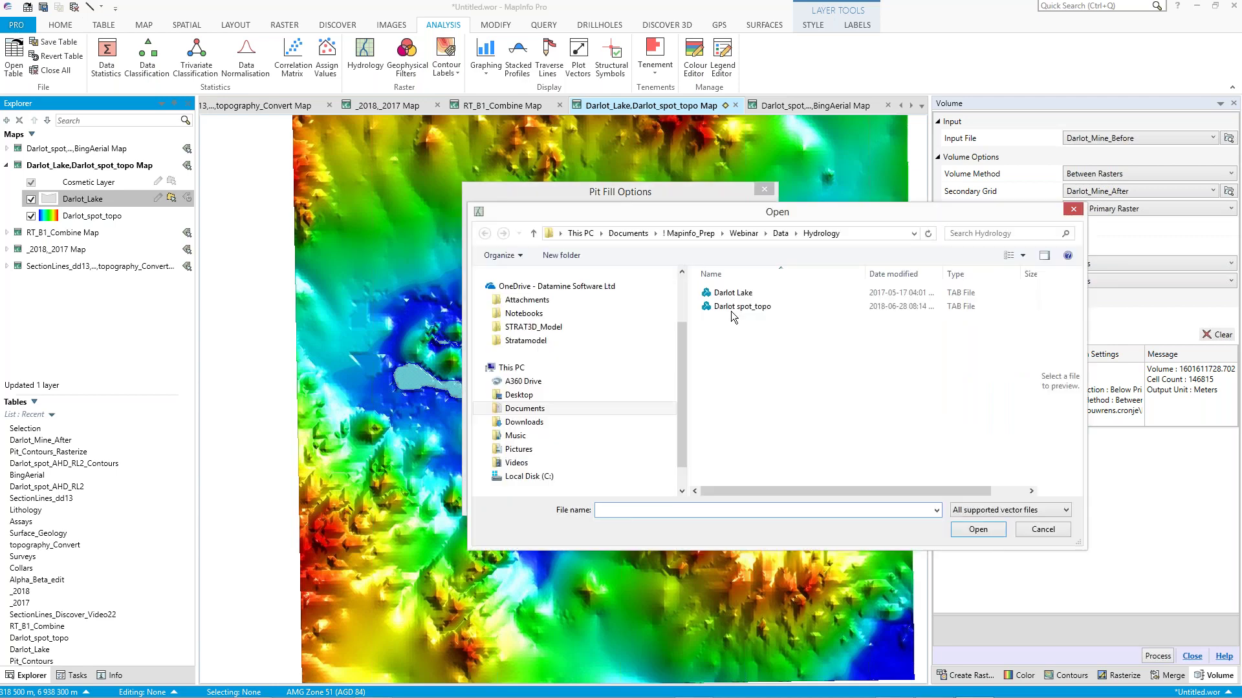
click(733, 293)
click(977, 529)
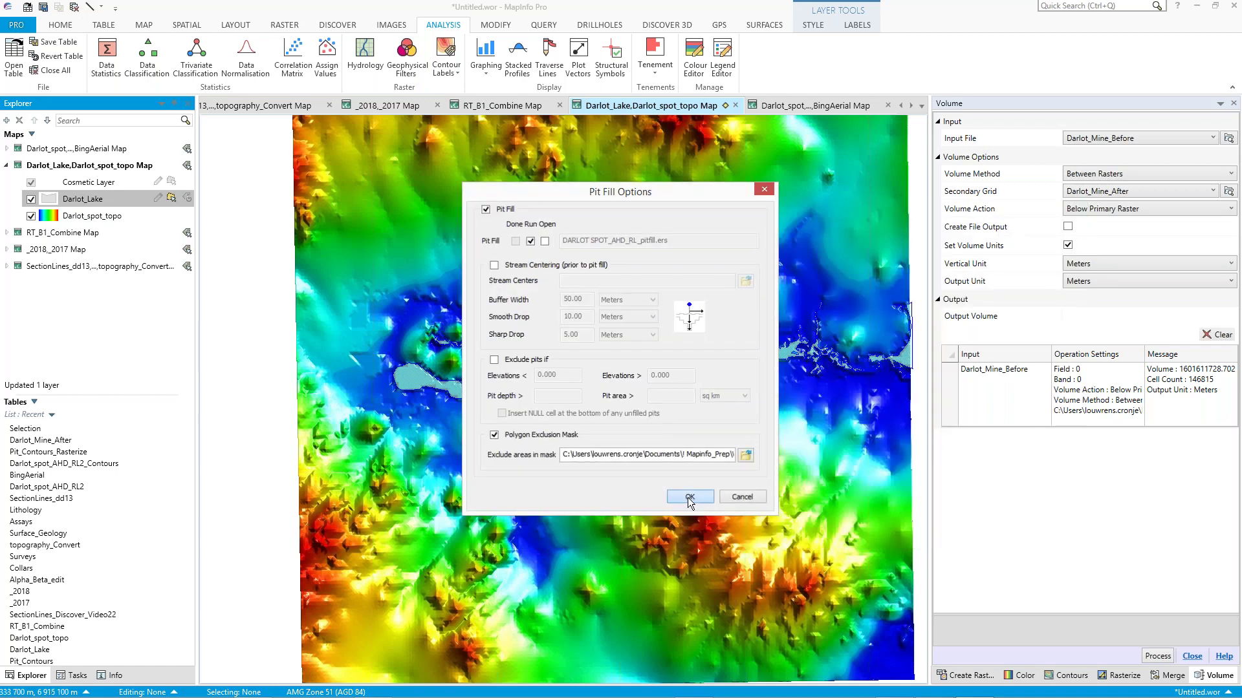
click(690, 498)
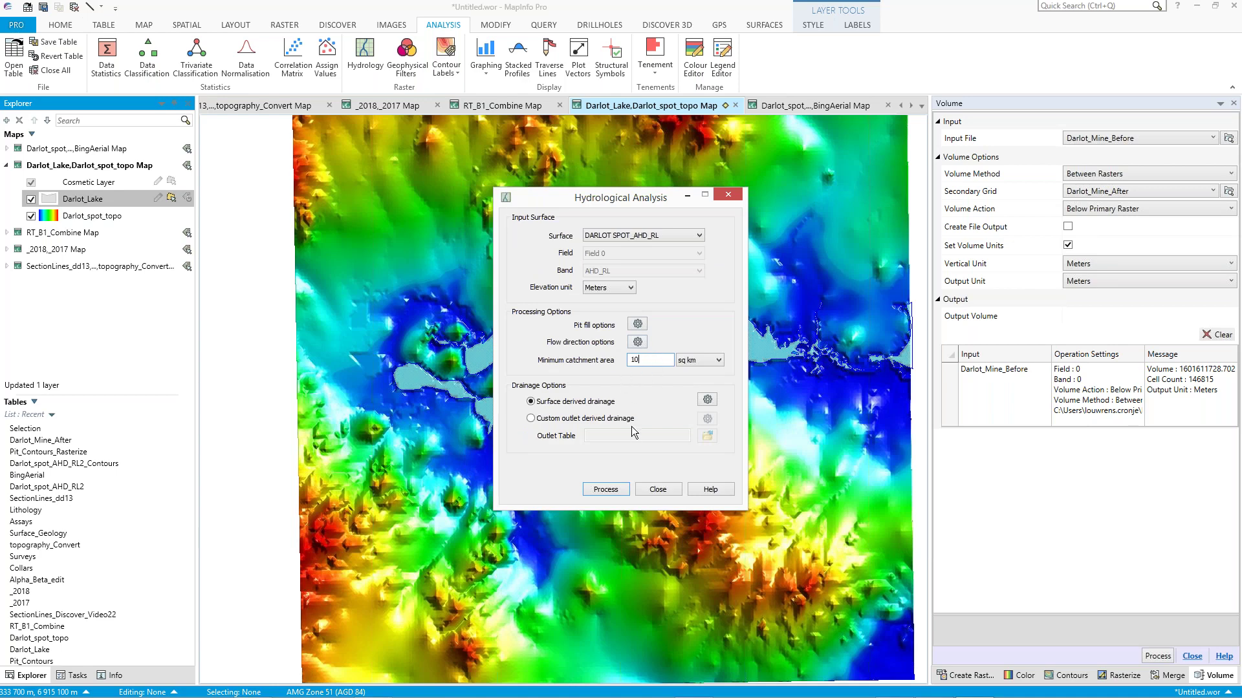
- Set the minimum catchment area to 10 sq km and process the hydrological analysis, overwriting the existing output files
click(613, 491)
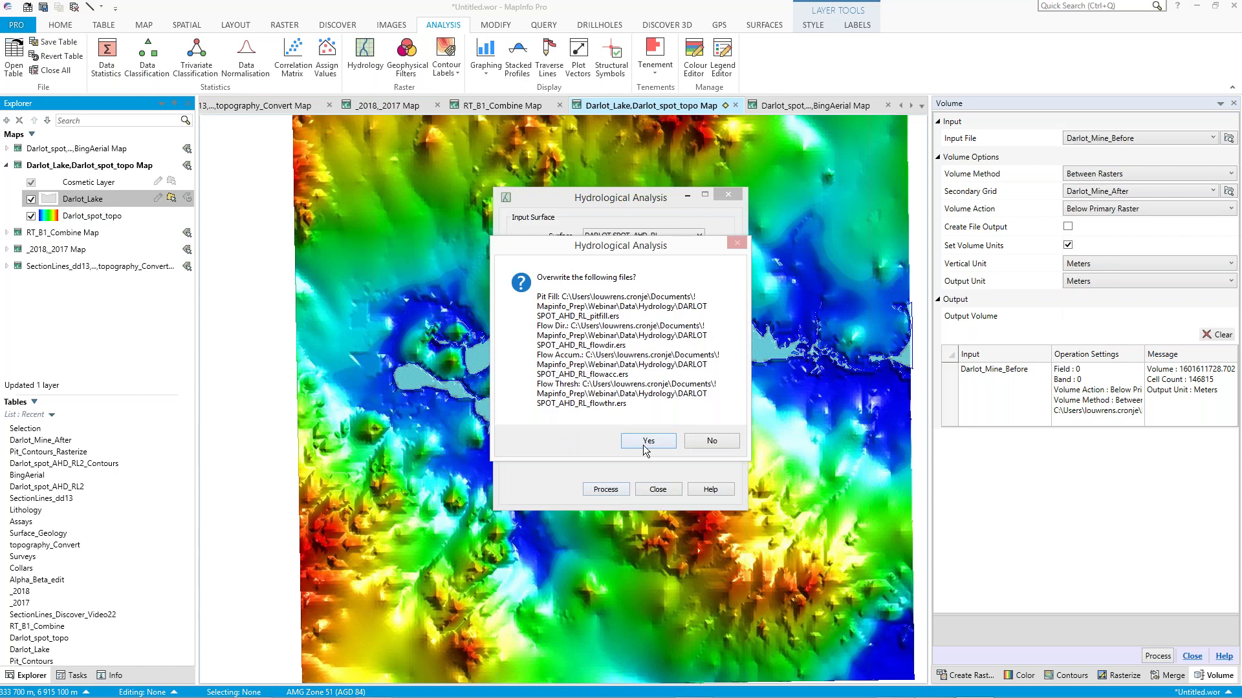
click(648, 441)
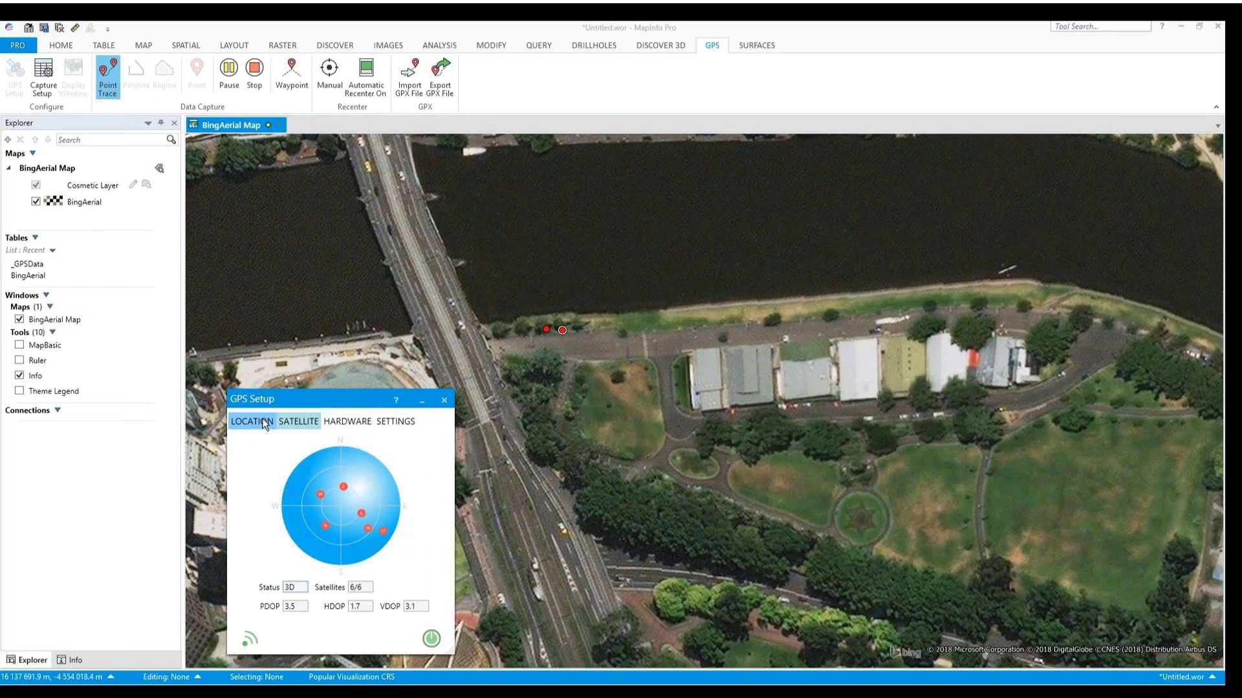
- Show the location details in GPS Setup and stop the waypoint navigation
click(264, 424)
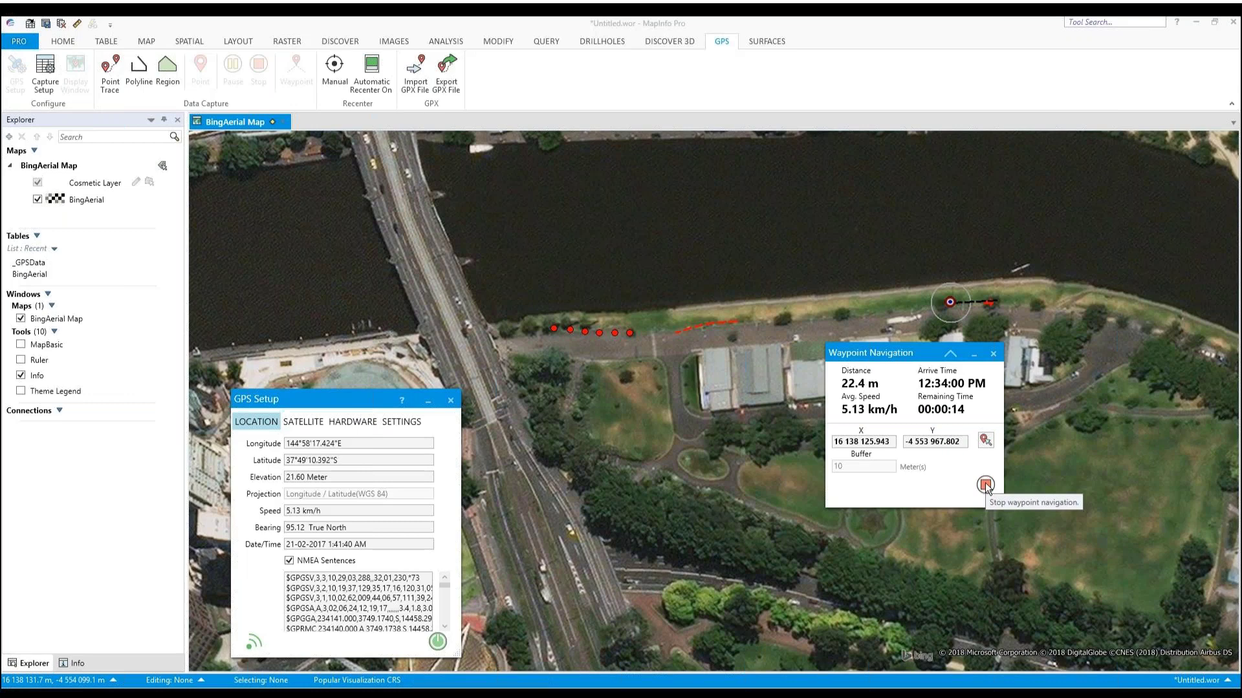
click(985, 485)
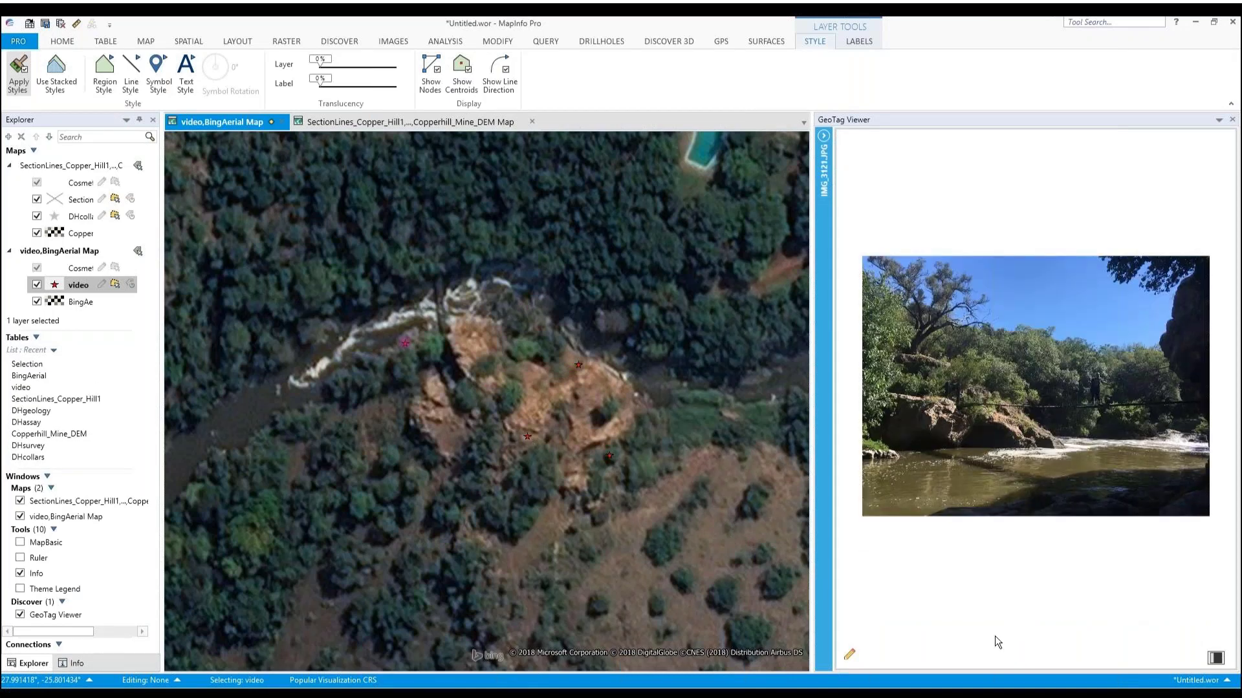
- View the geotagged photos of two points beside the river in the GeoTag Viewer
click(528, 438)
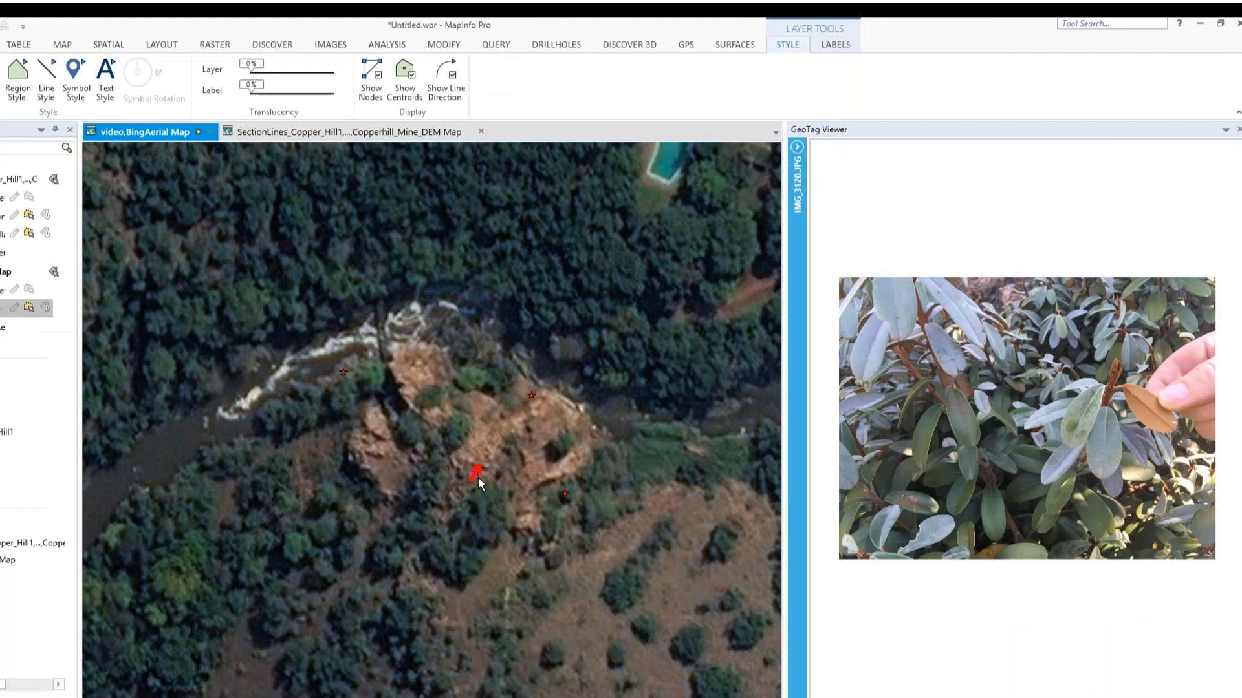
click(344, 372)
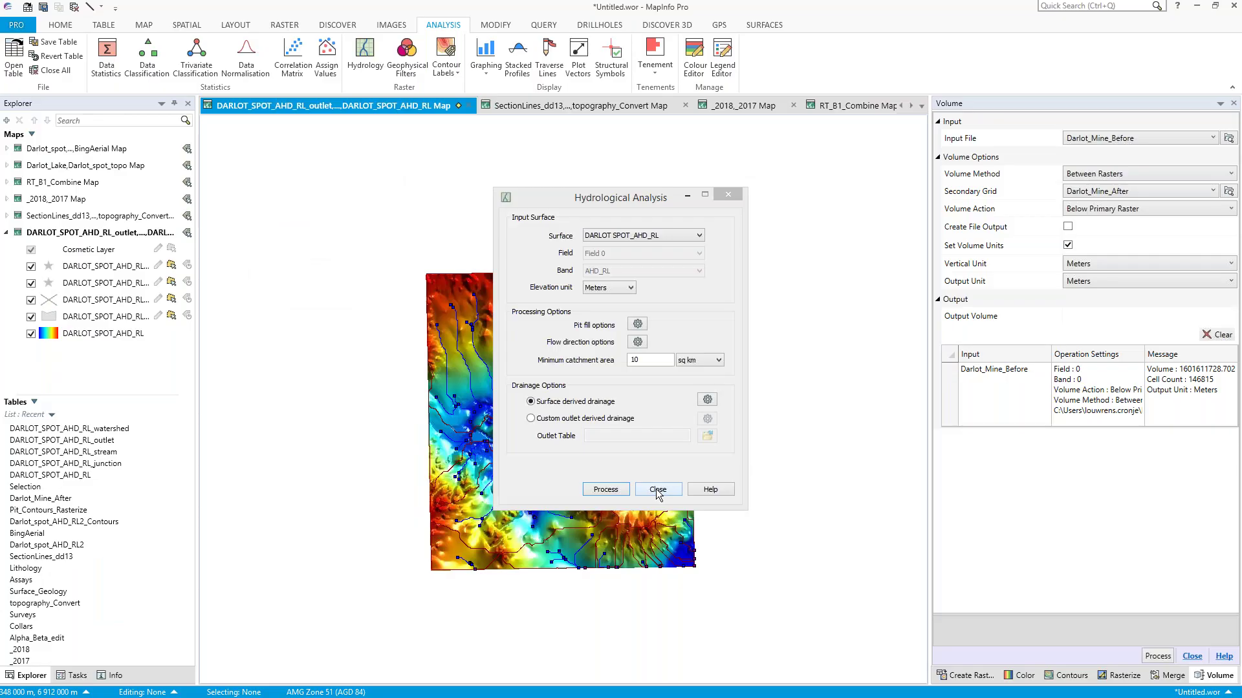
- Close the Hydrological Analysis dialog and set the DARLOT_SPOT_AHD_RL raster layer's translucency to 50%
click(657, 489)
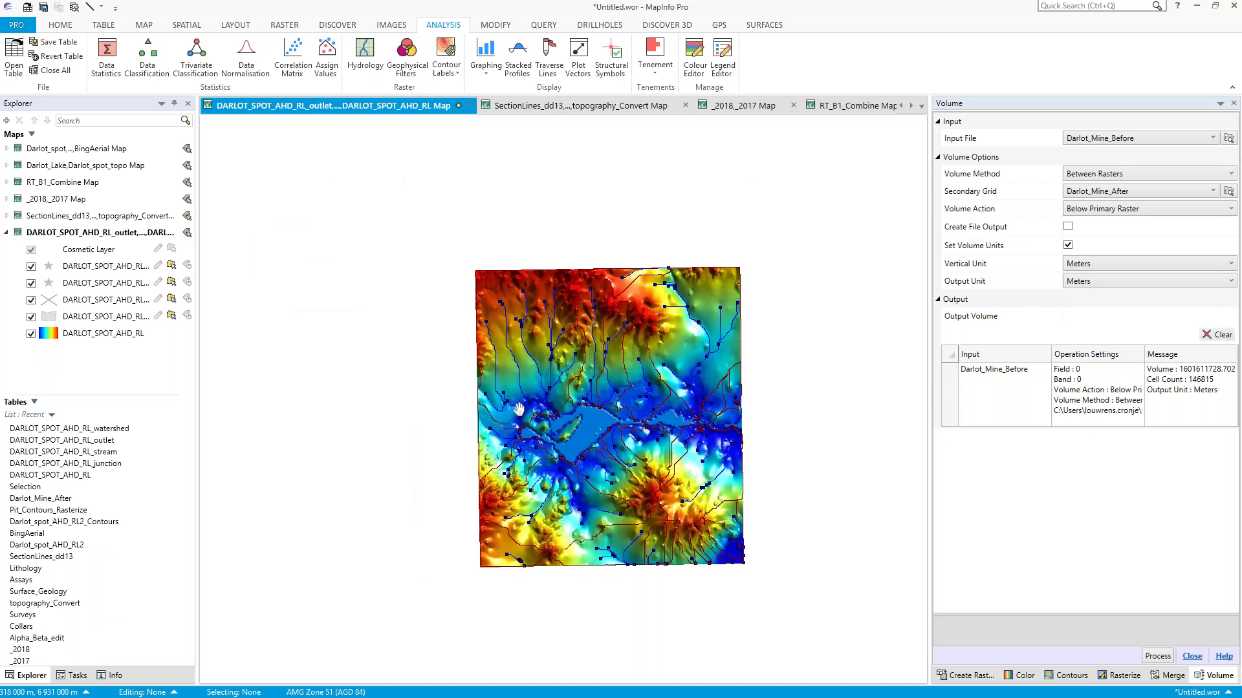
scroll(490, 407, up, 2)
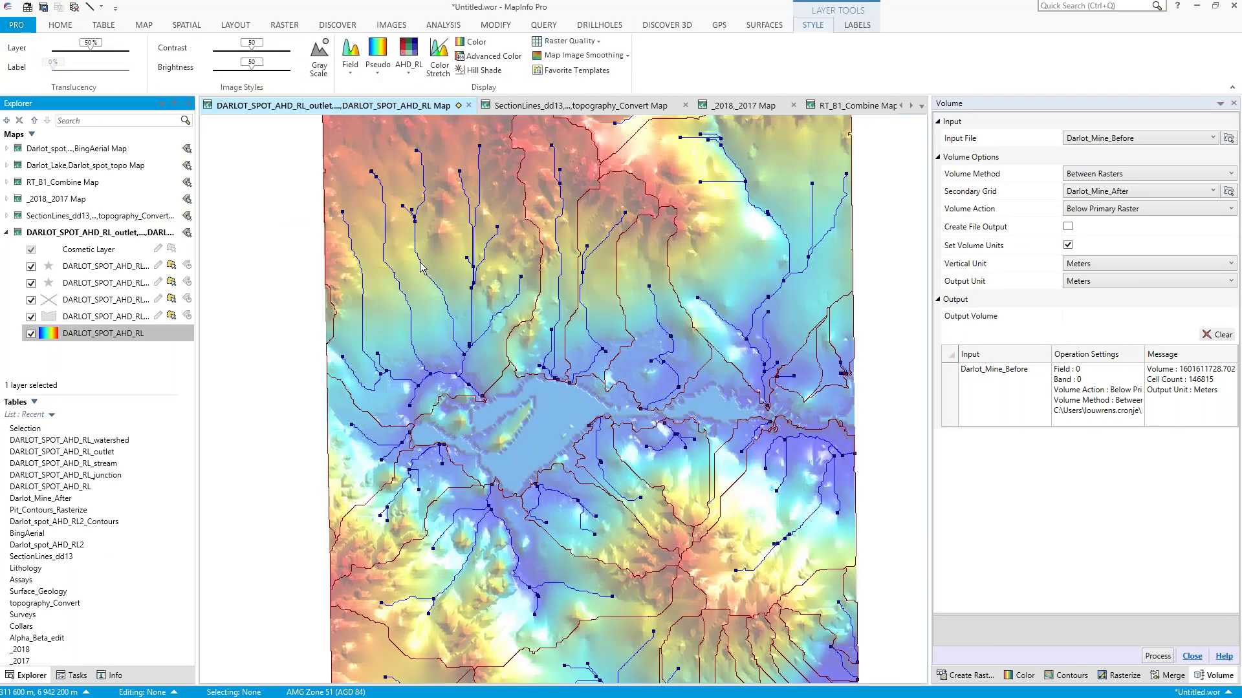
- Select several watershed polygons around the lake one after another to examine their extents and streams
click(421, 268)
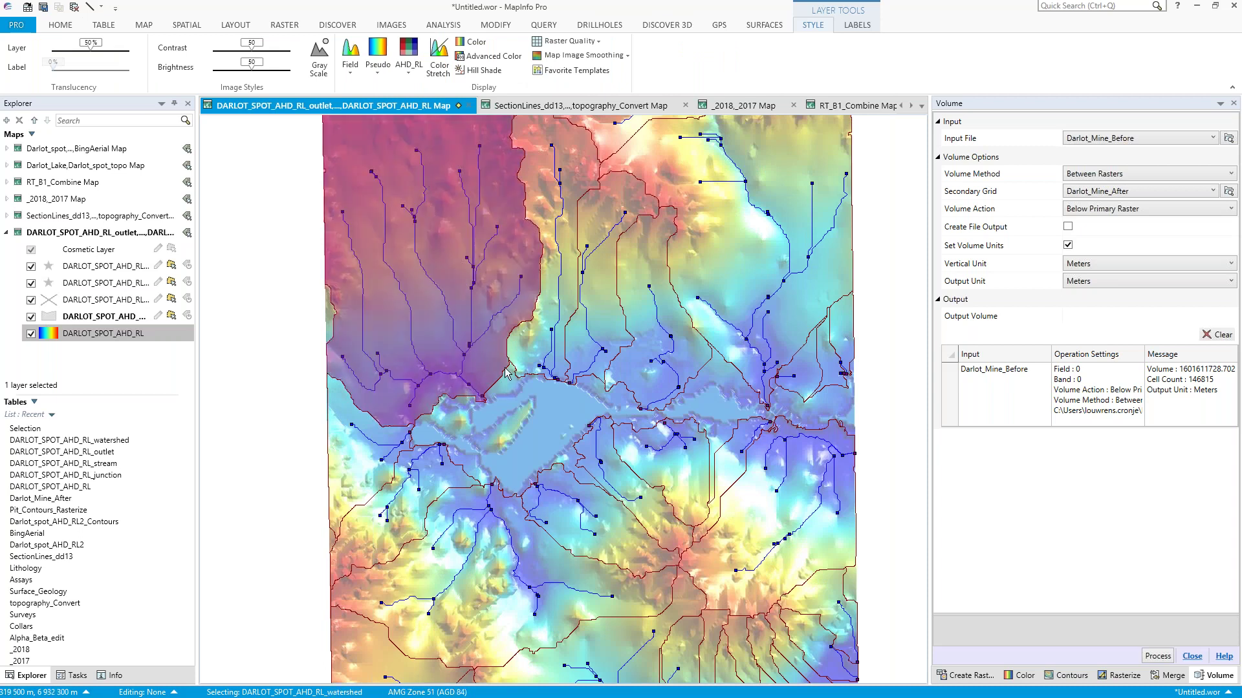
click(550, 317)
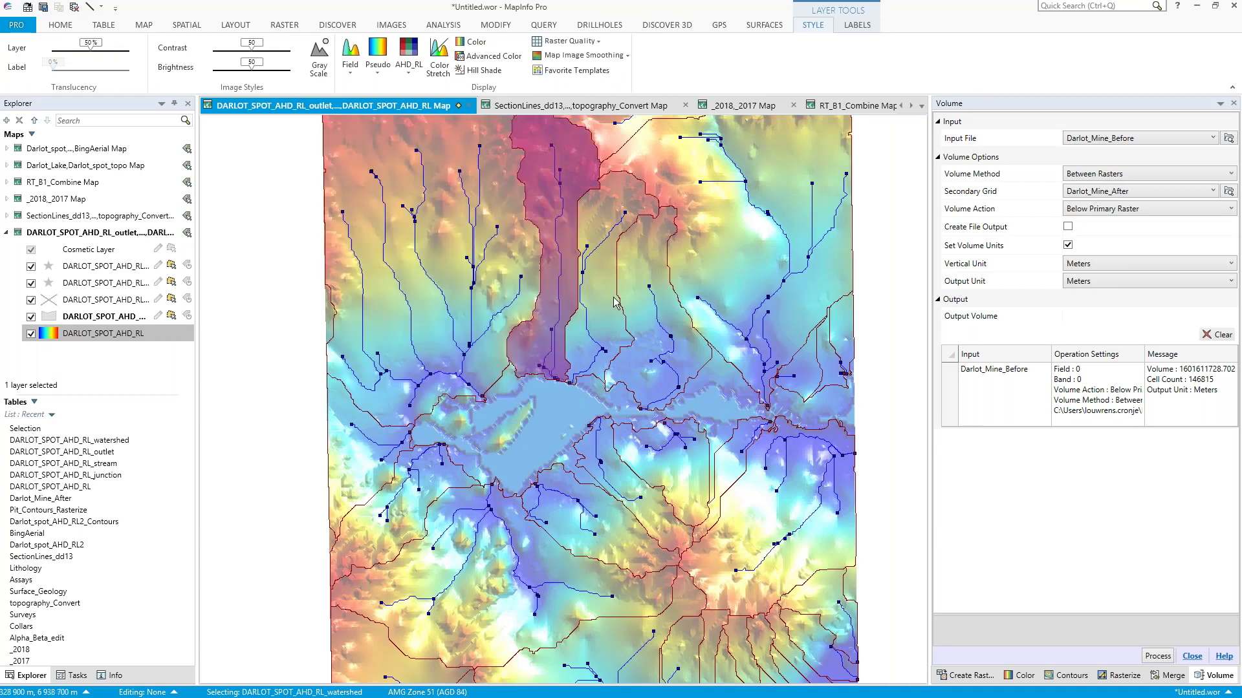
click(651, 300)
click(709, 250)
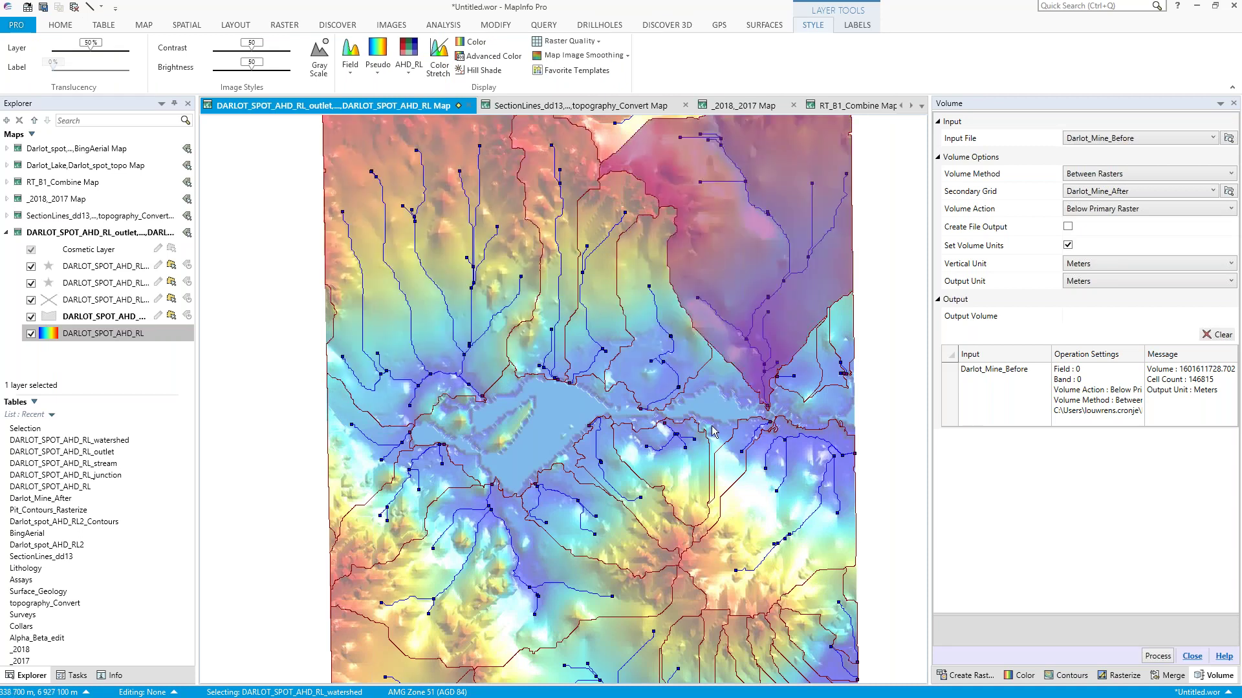
click(775, 508)
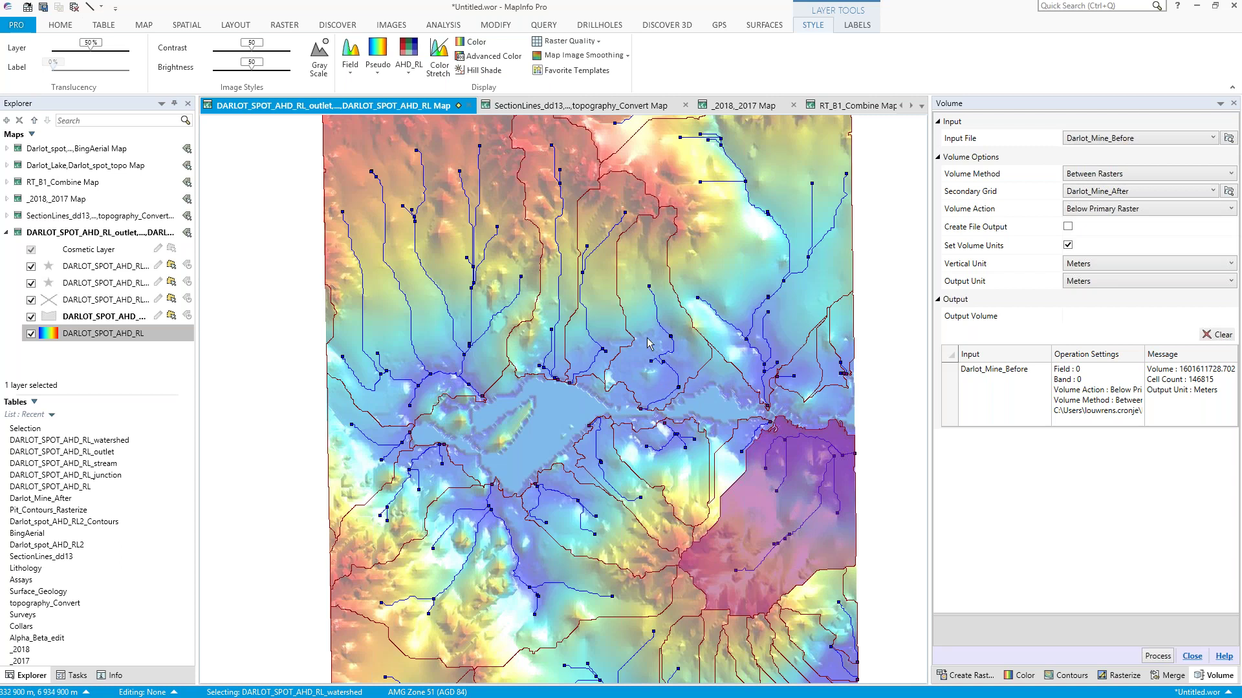
- Start a ranges thematic map with the Region Ranges, Five Diverging Red-Blue template
click(145, 25)
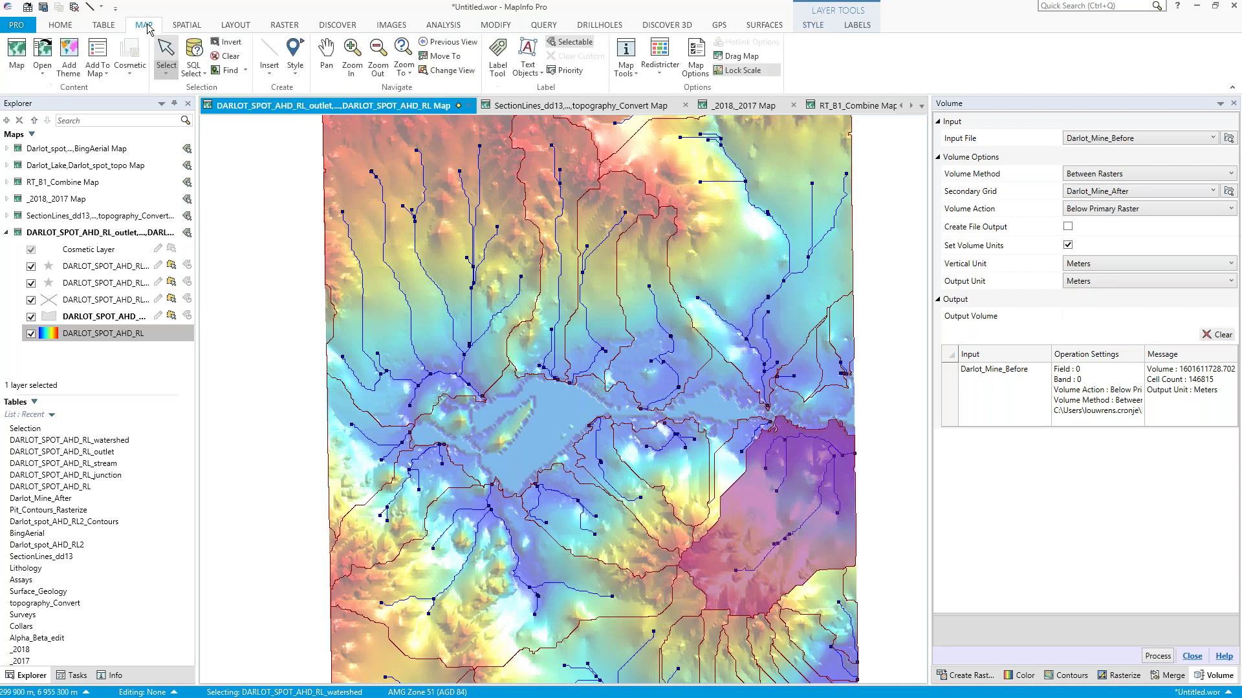
click(72, 71)
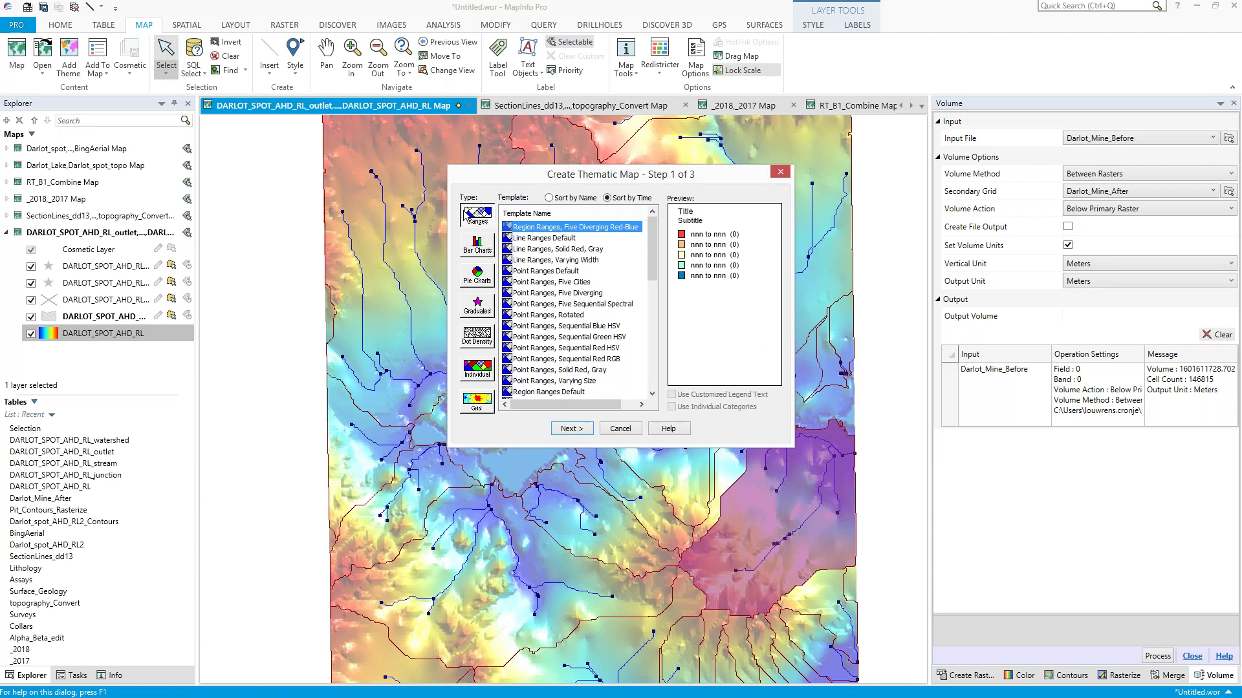
click(553, 227)
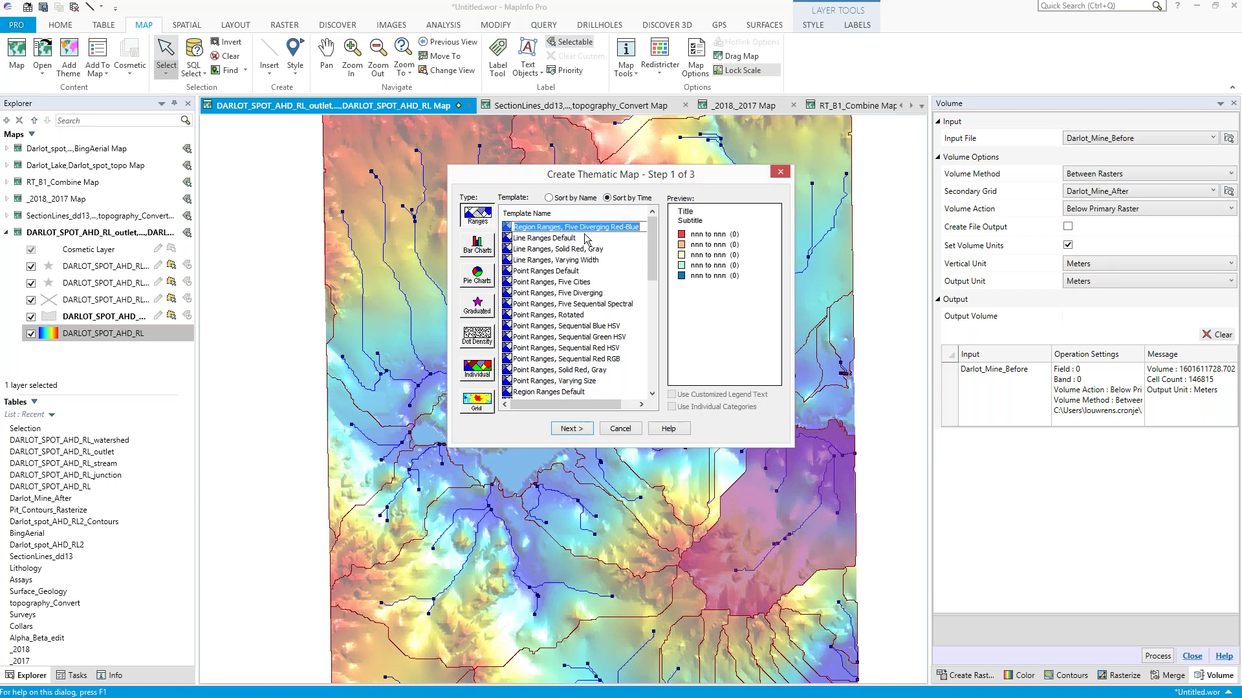
click(572, 430)
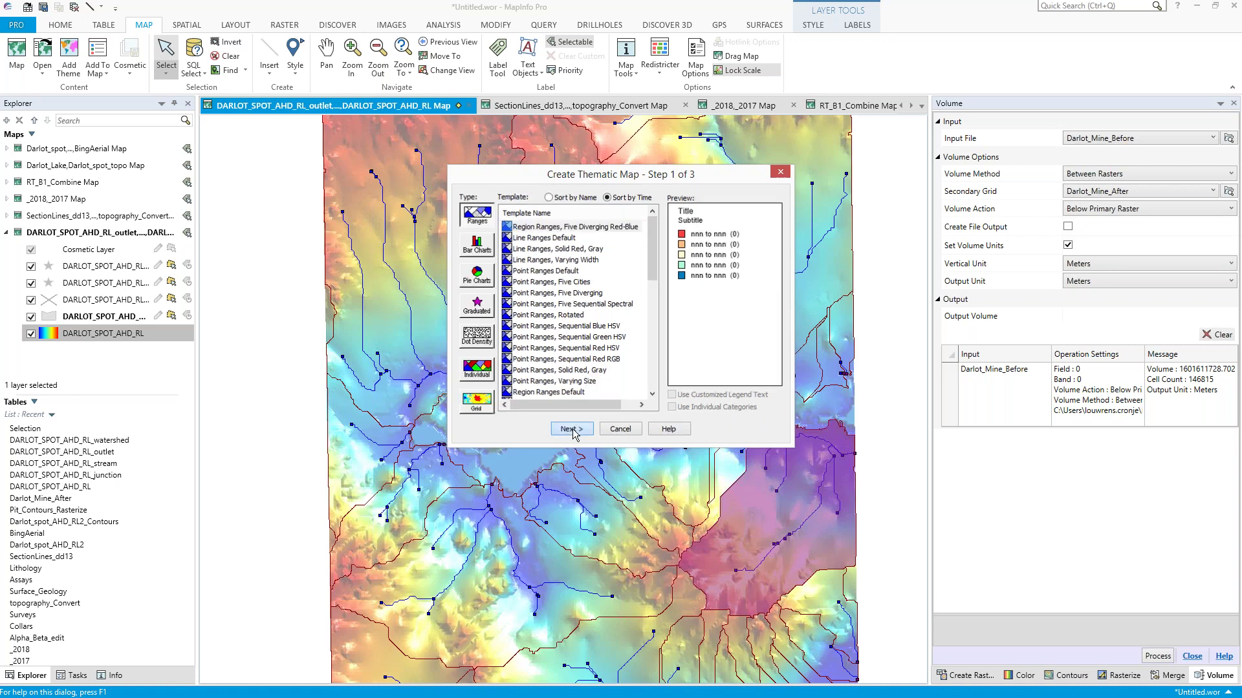
click(572, 430)
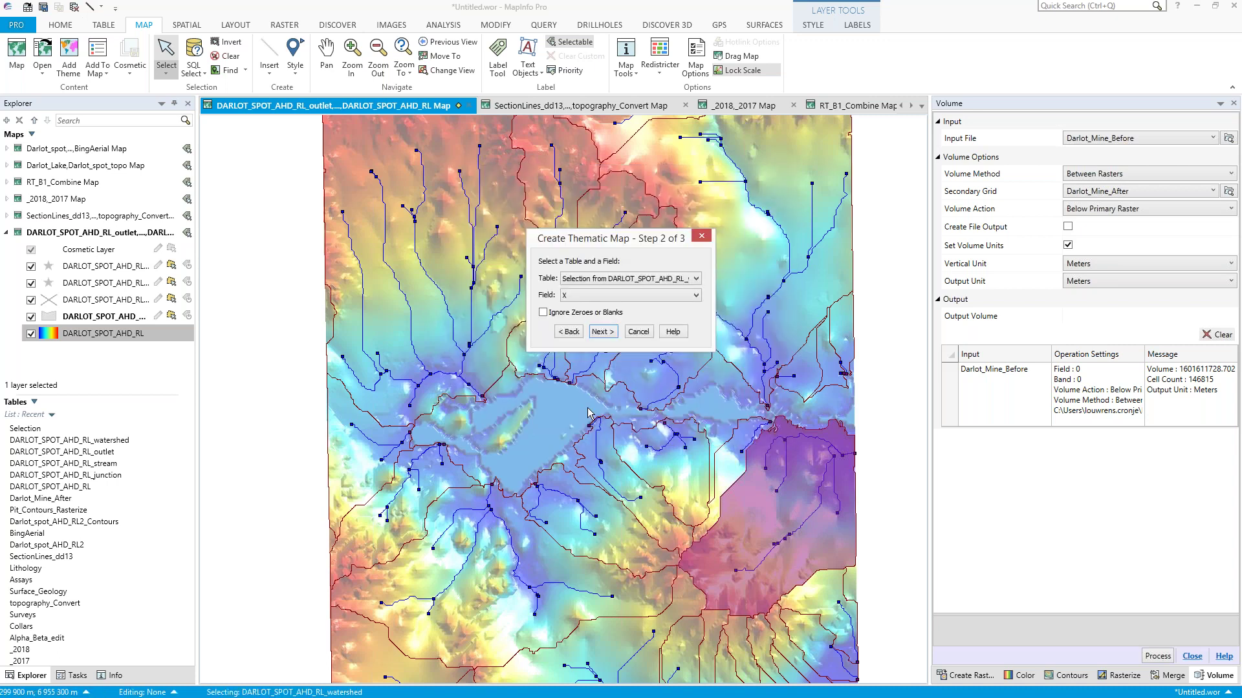
- Base the theme on the WatershedArea field of the DARLOT_SPOT_AHD_RL_watershed table and continue to its customization options
click(608, 279)
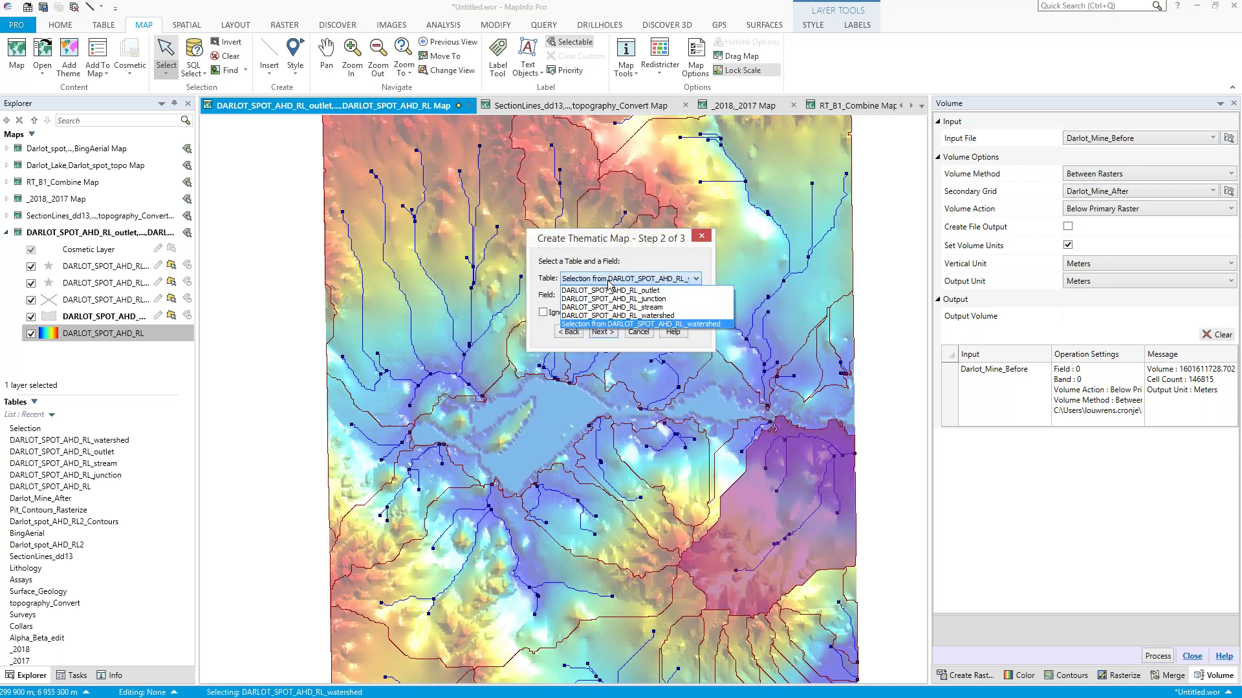
click(647, 316)
click(642, 296)
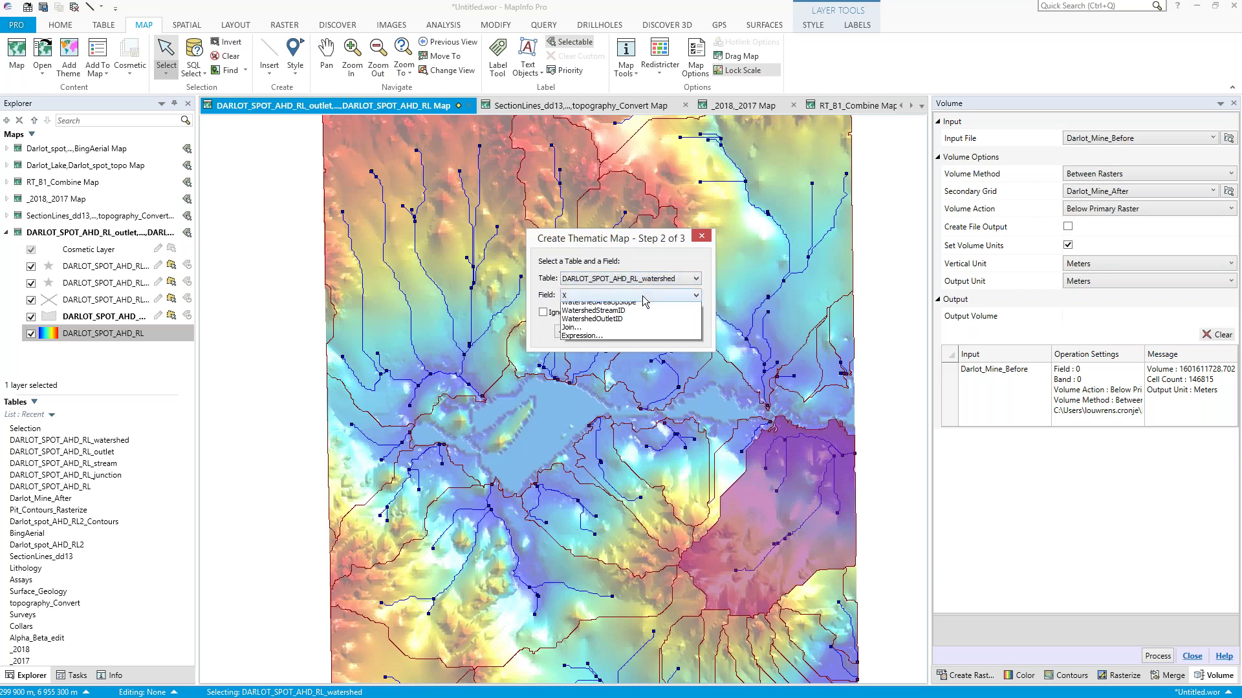
click(622, 358)
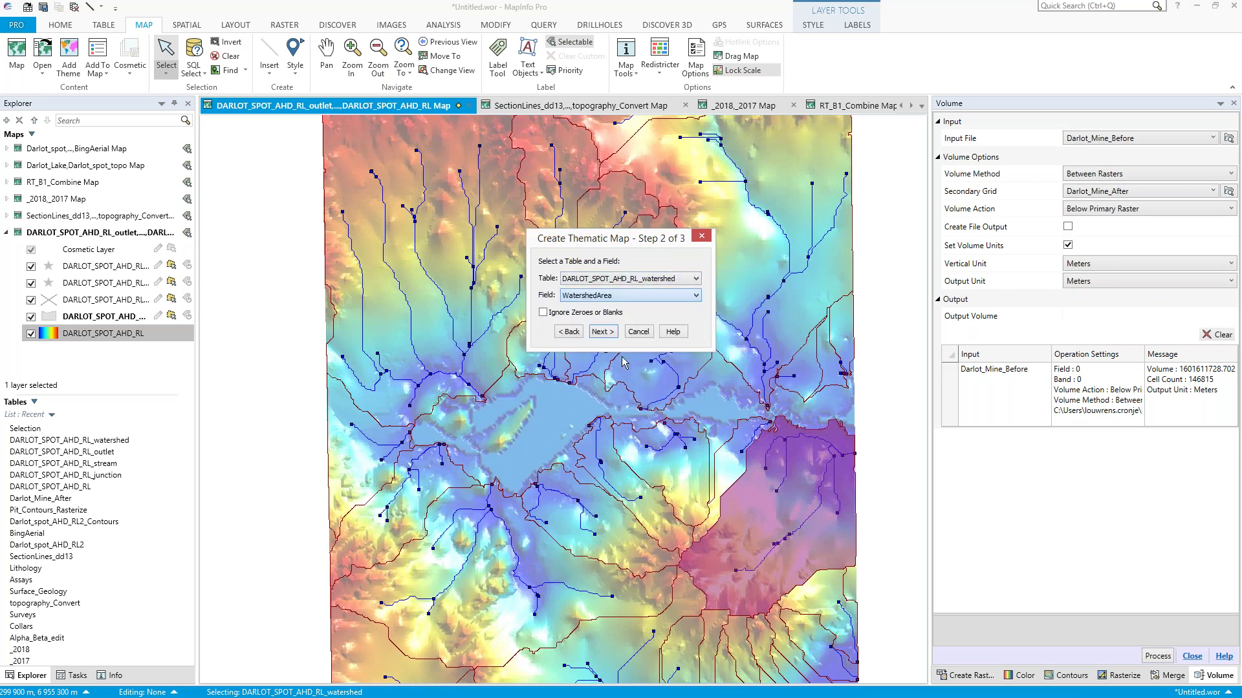
click(602, 332)
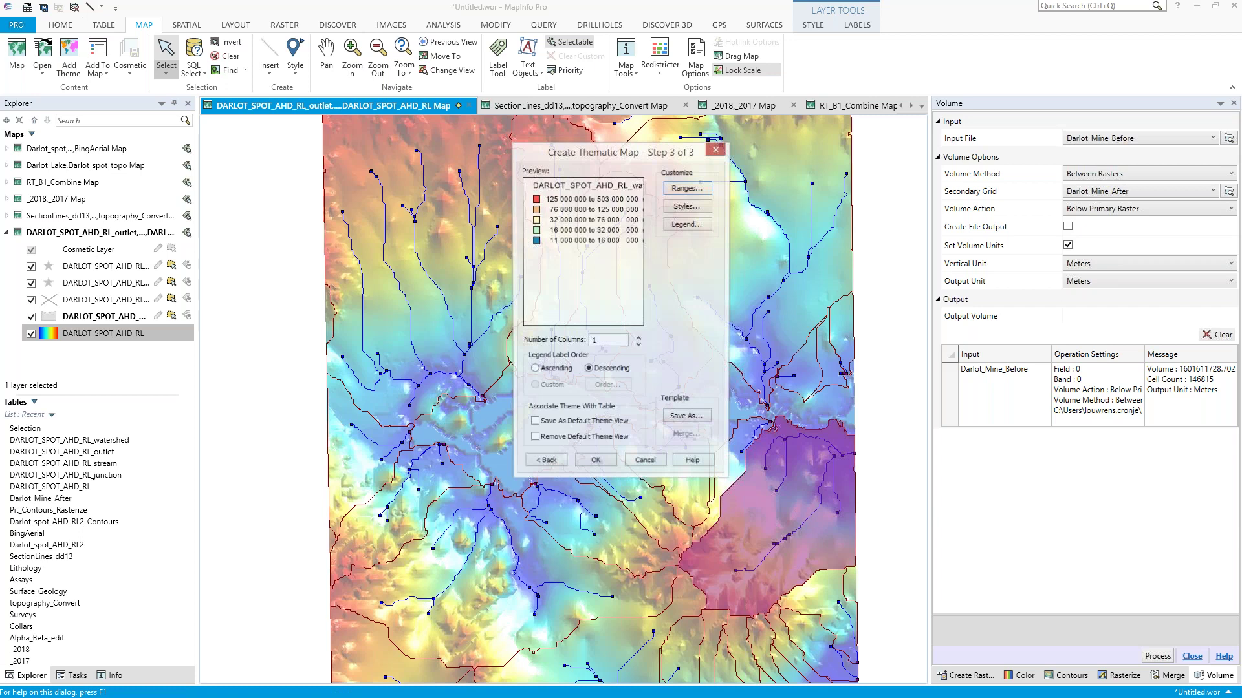
- Set the theme's number of ranges to 8 with the Equal Count method and finish creating the thematic map
click(687, 188)
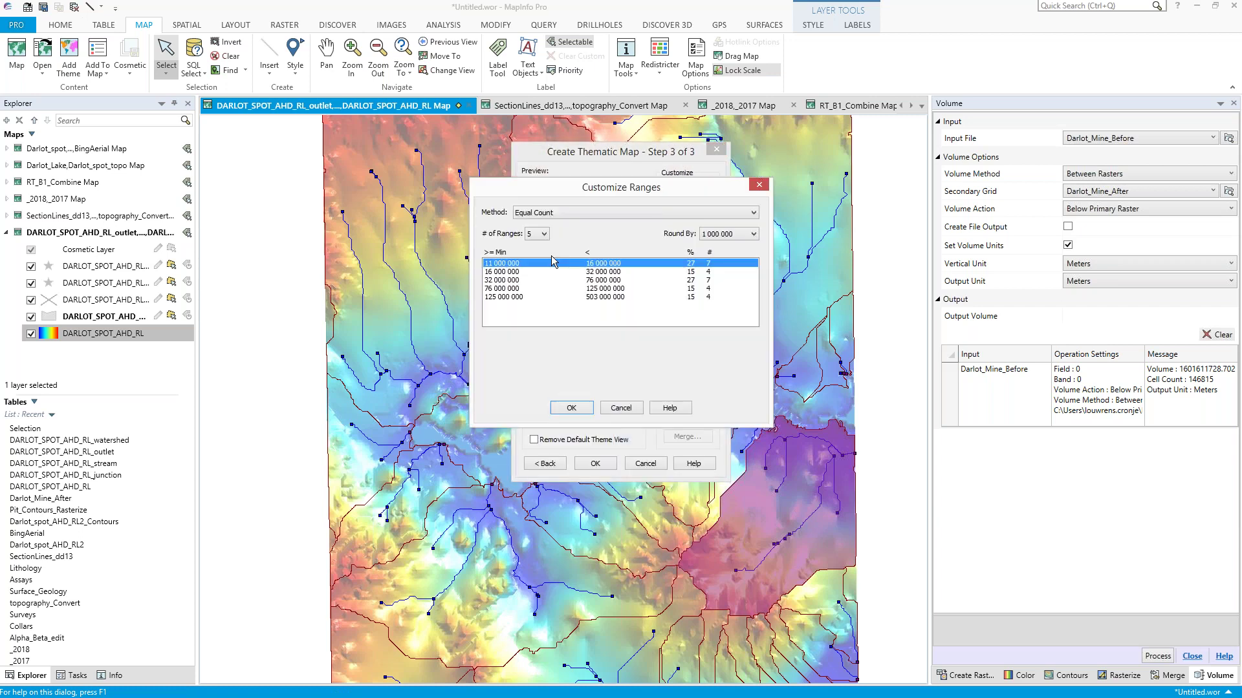
click(544, 234)
click(537, 304)
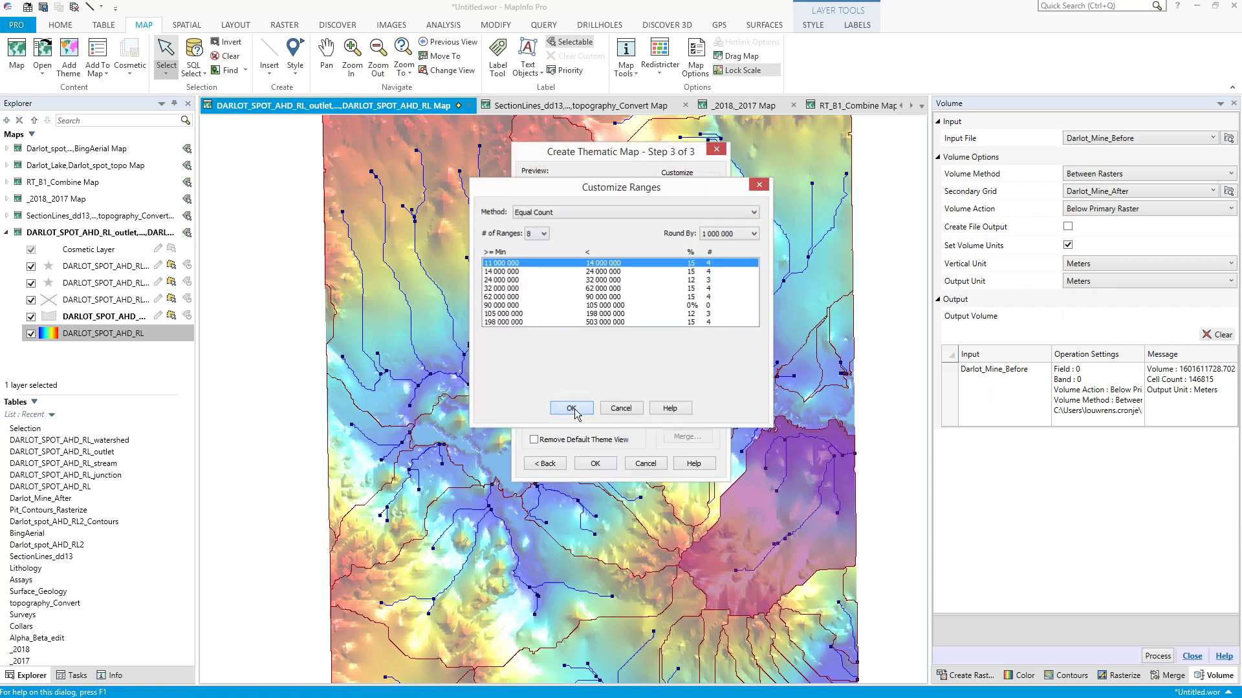
click(571, 409)
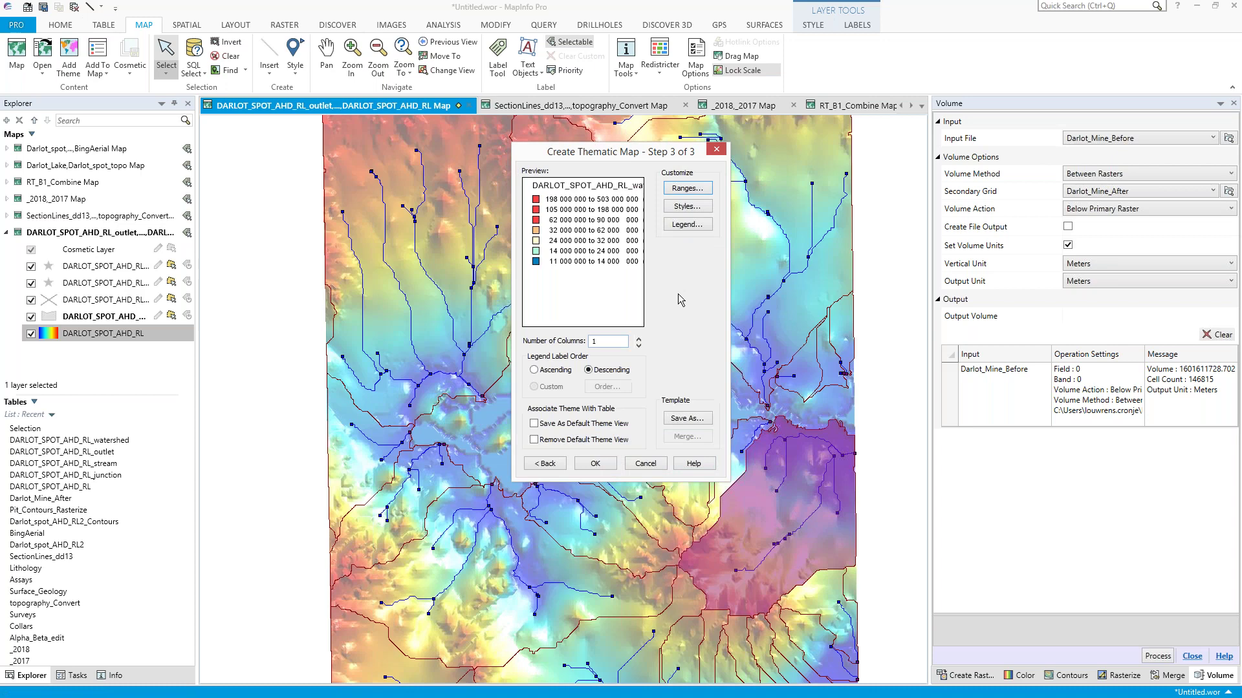
click(596, 464)
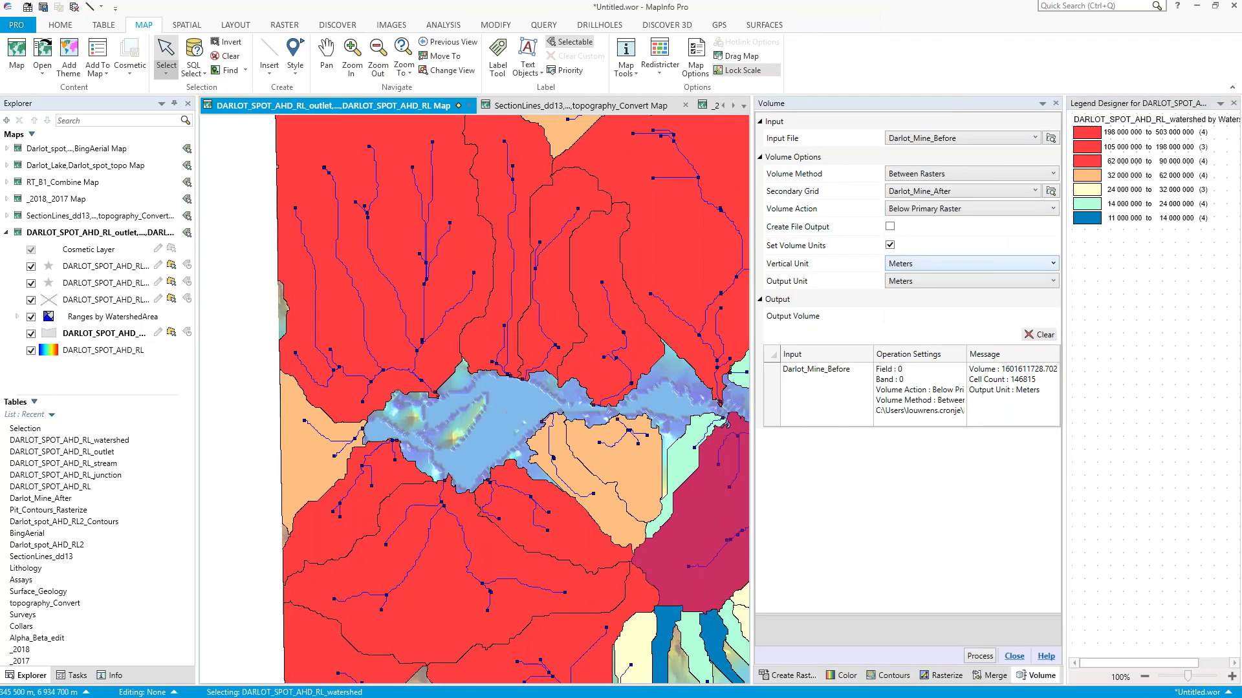
- Recolor the Ranges by WatershedArea theme with the sequential multi-hue cream-orange-dark red palette
click(113, 317)
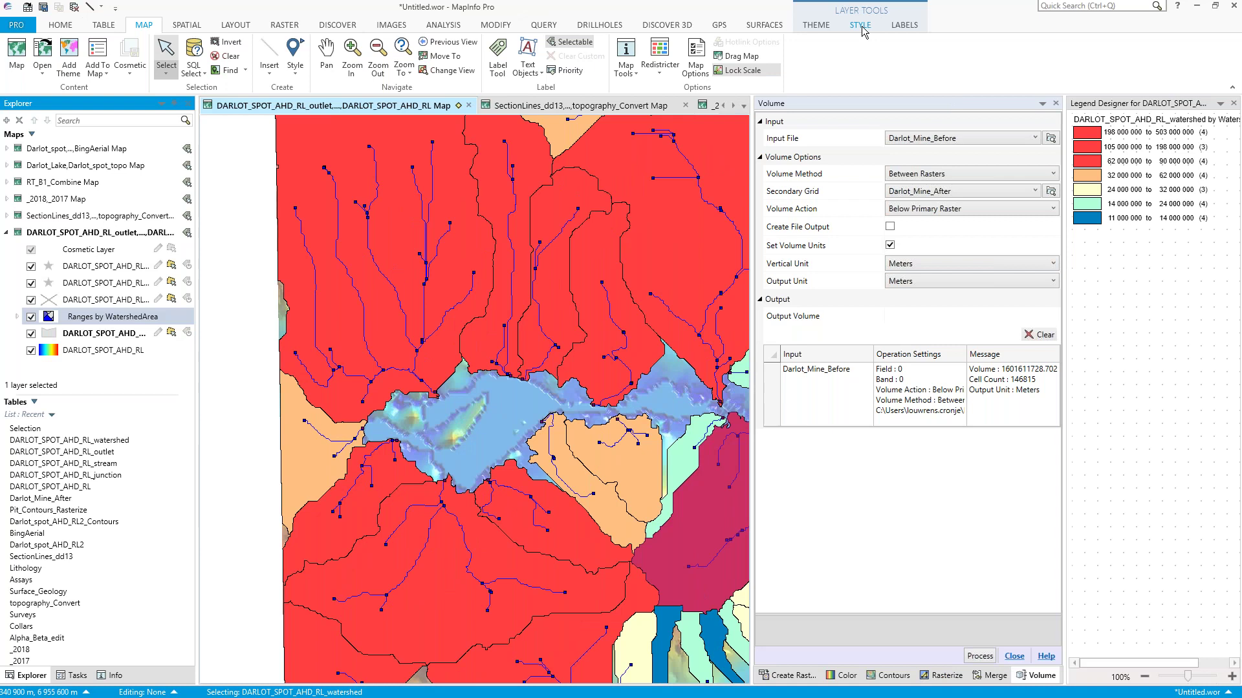
click(816, 25)
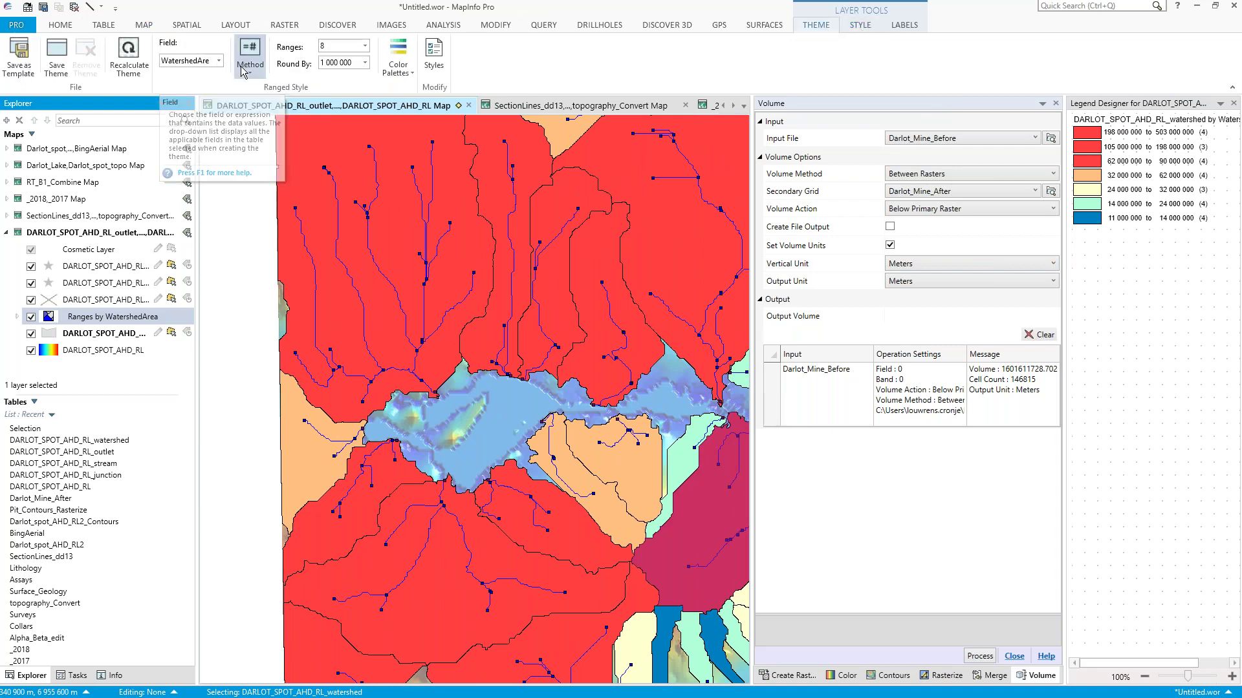
click(397, 68)
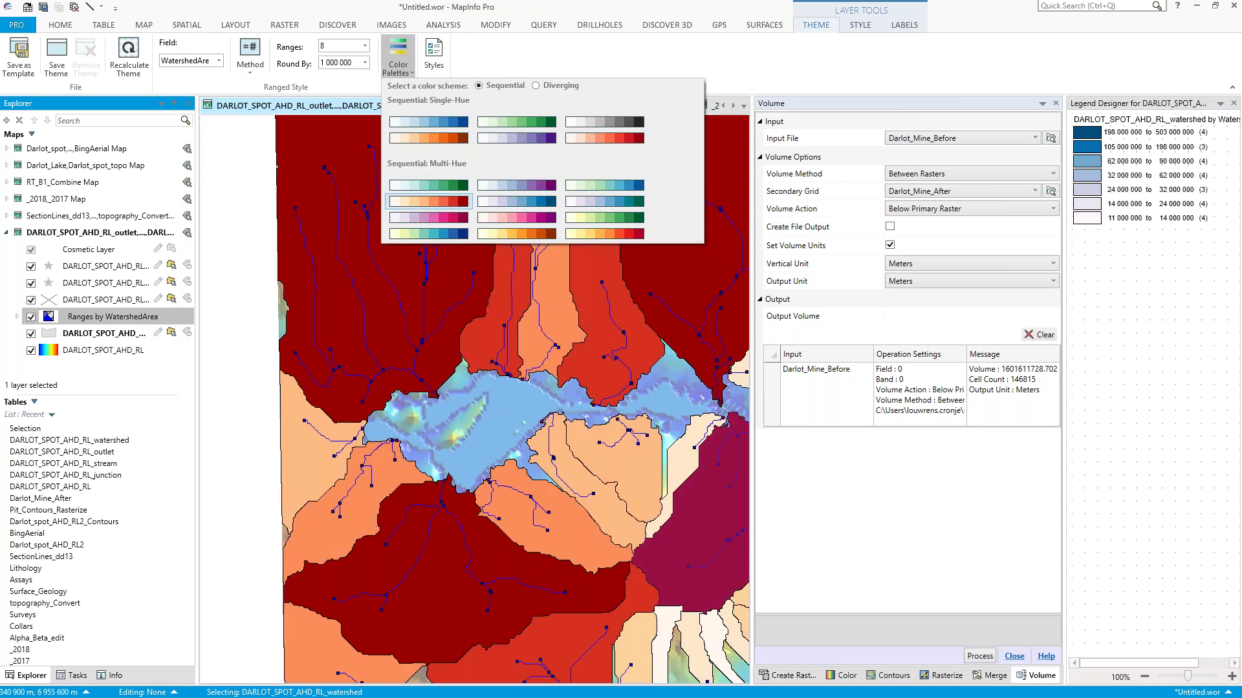
click(429, 201)
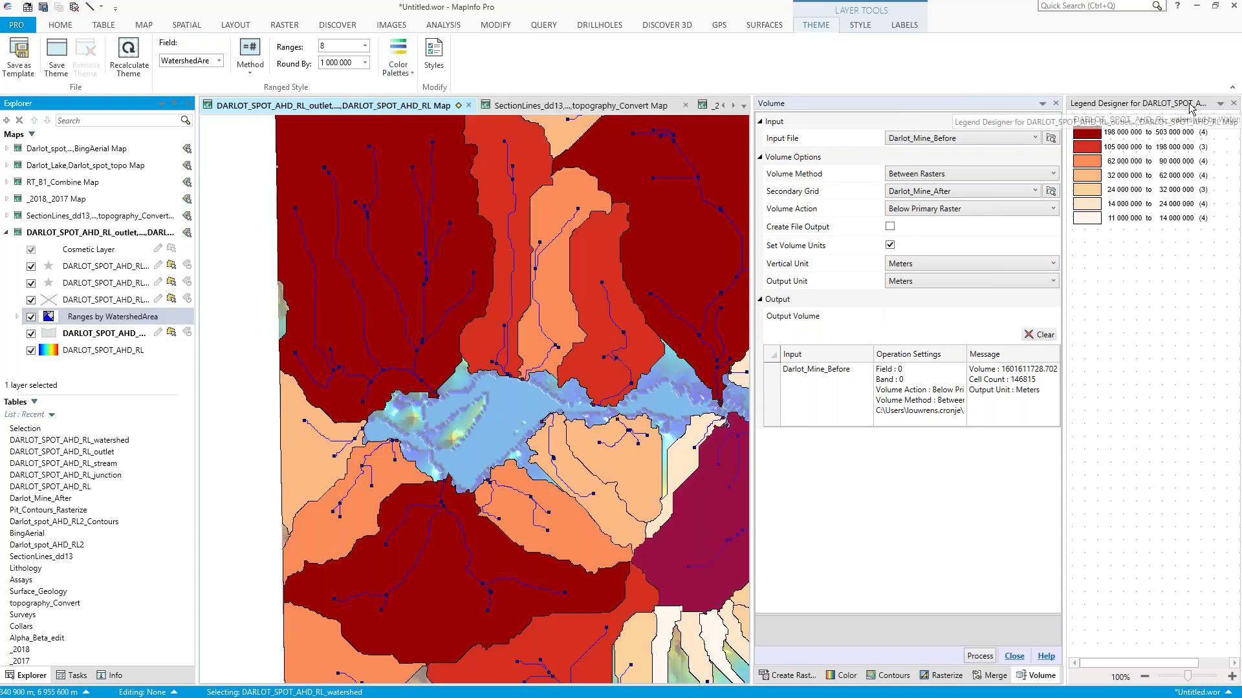
- Undock and close the theme's Legend Designer window, and widen the map area beside the Volume pane
drag(1189, 109, 1113, 120)
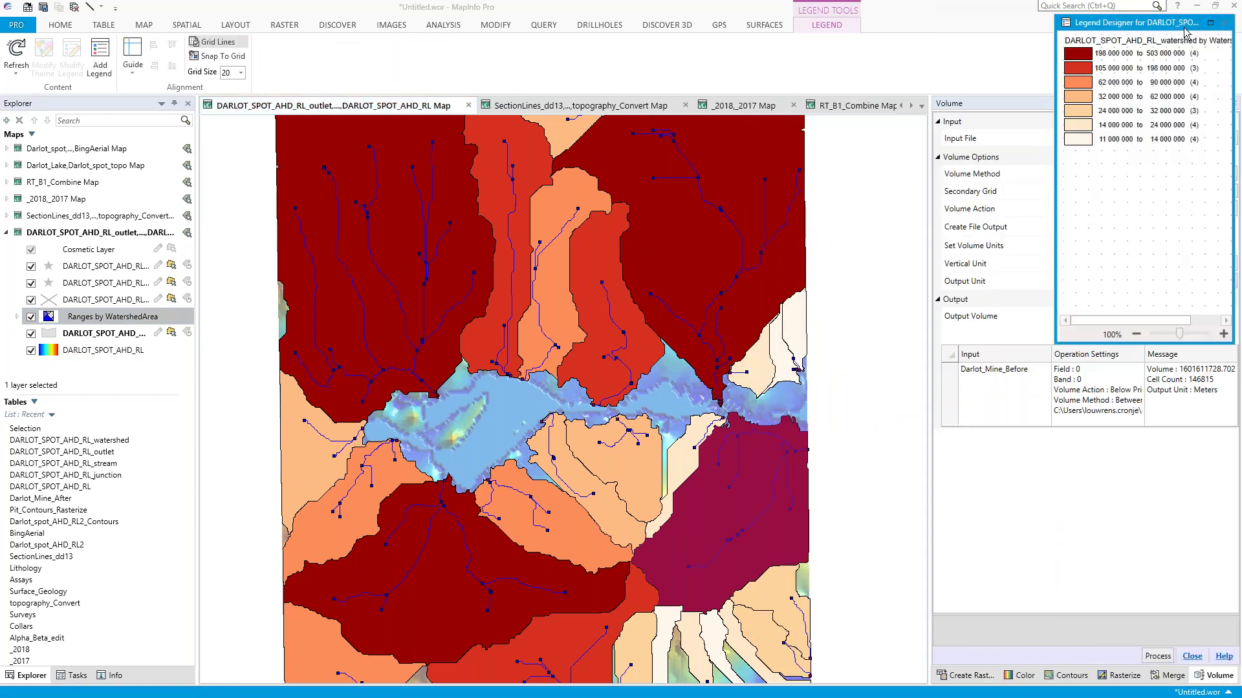
click(1224, 23)
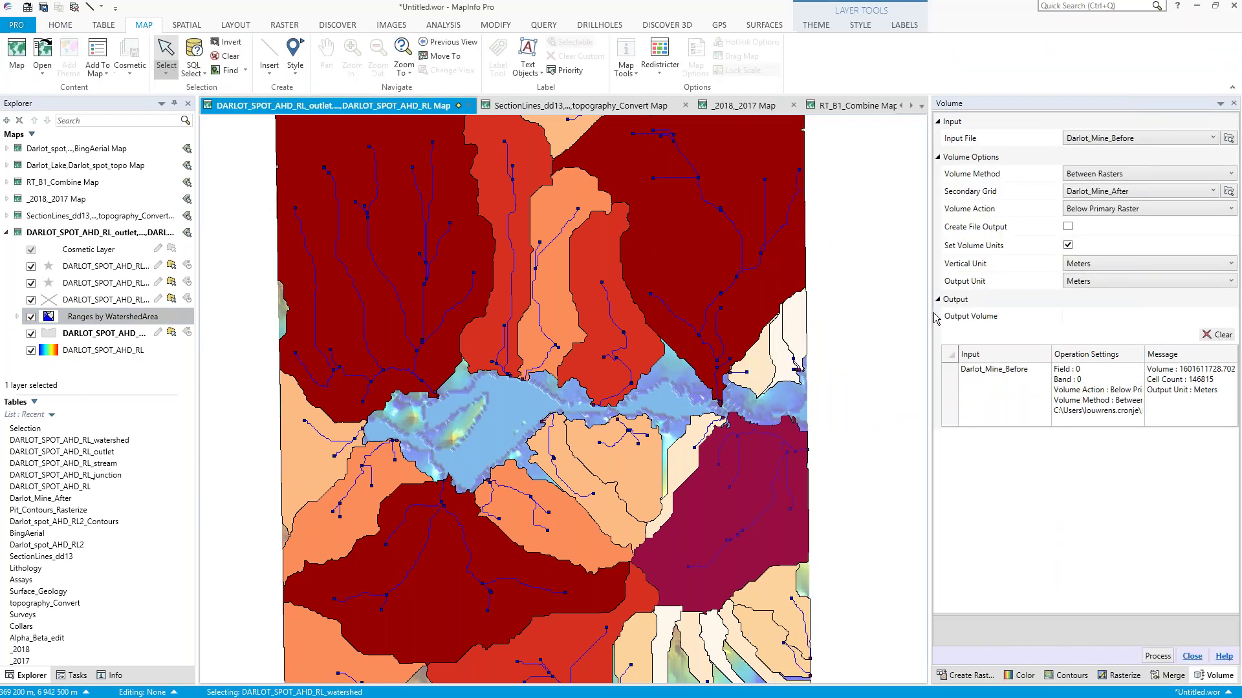
drag(934, 317, 964, 318)
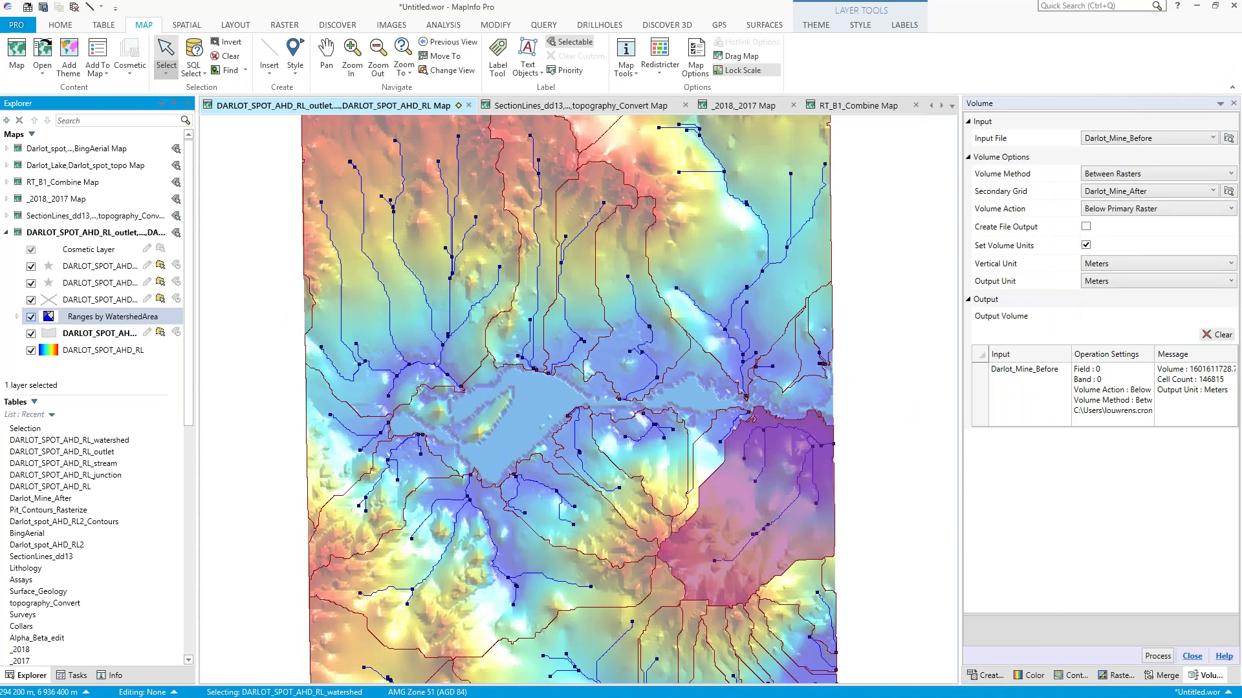
- Hide the Ranges by WatershedArea theme and set the DARLOT_SPOT_AHD_RL raster layer's translucency to 0%
click(32, 316)
click(103, 350)
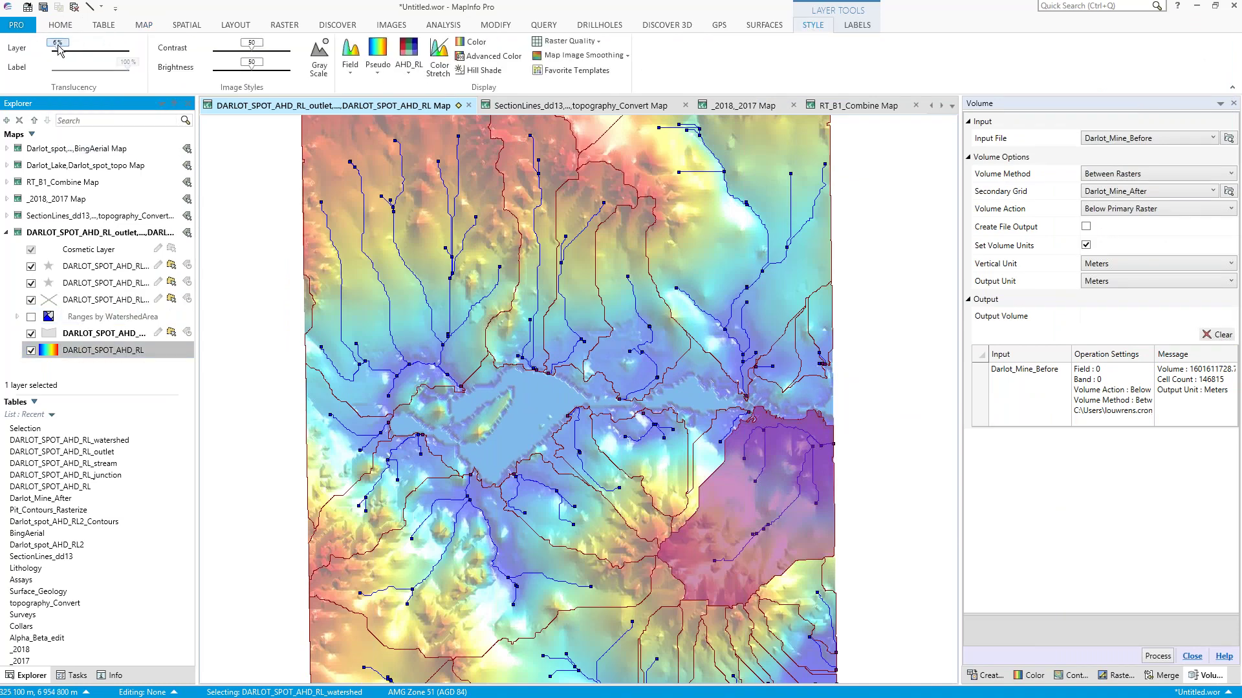
drag(58, 50, 52, 50)
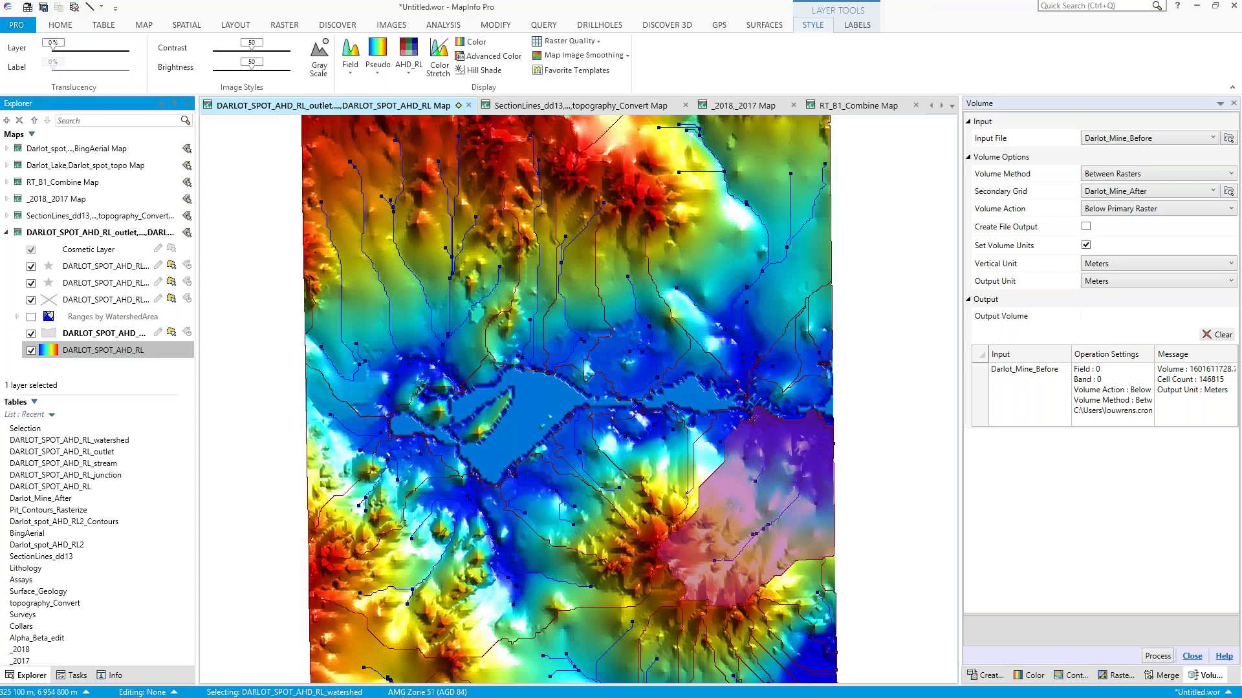
- Make the Cosmetic Layer editable and draw a small rectangle on the red high ground north of the lake
scroll(698, 217, up, 2)
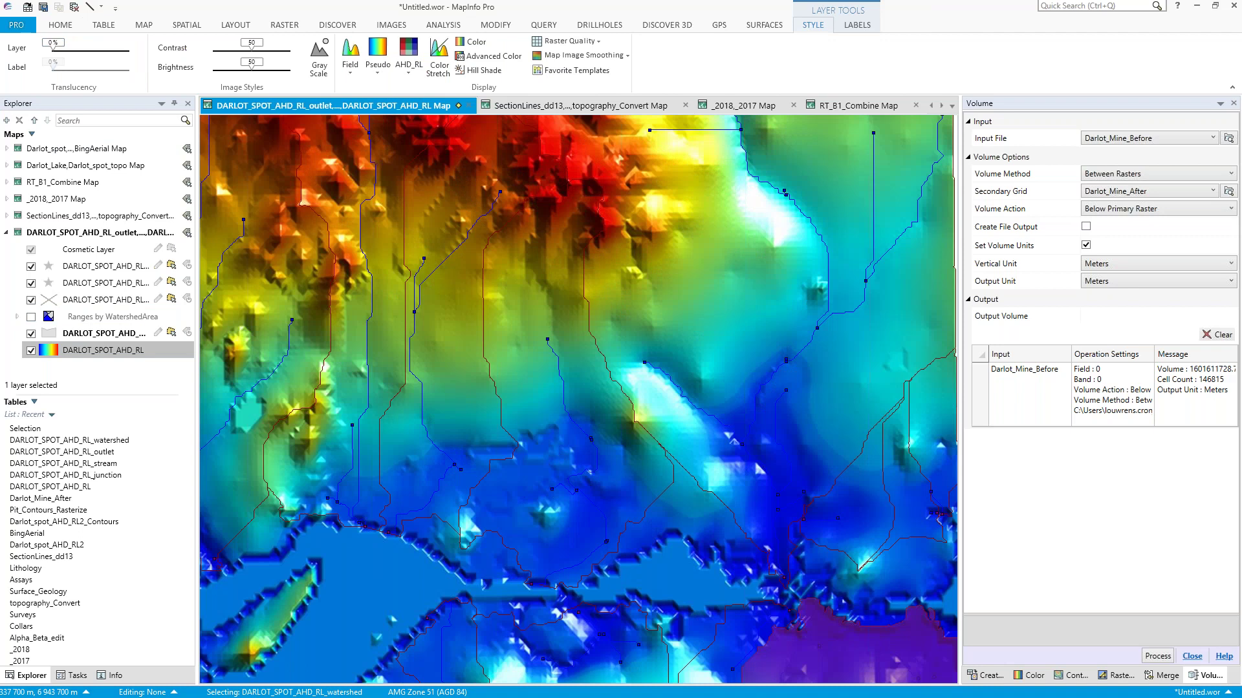
drag(610, 433, 582, 466)
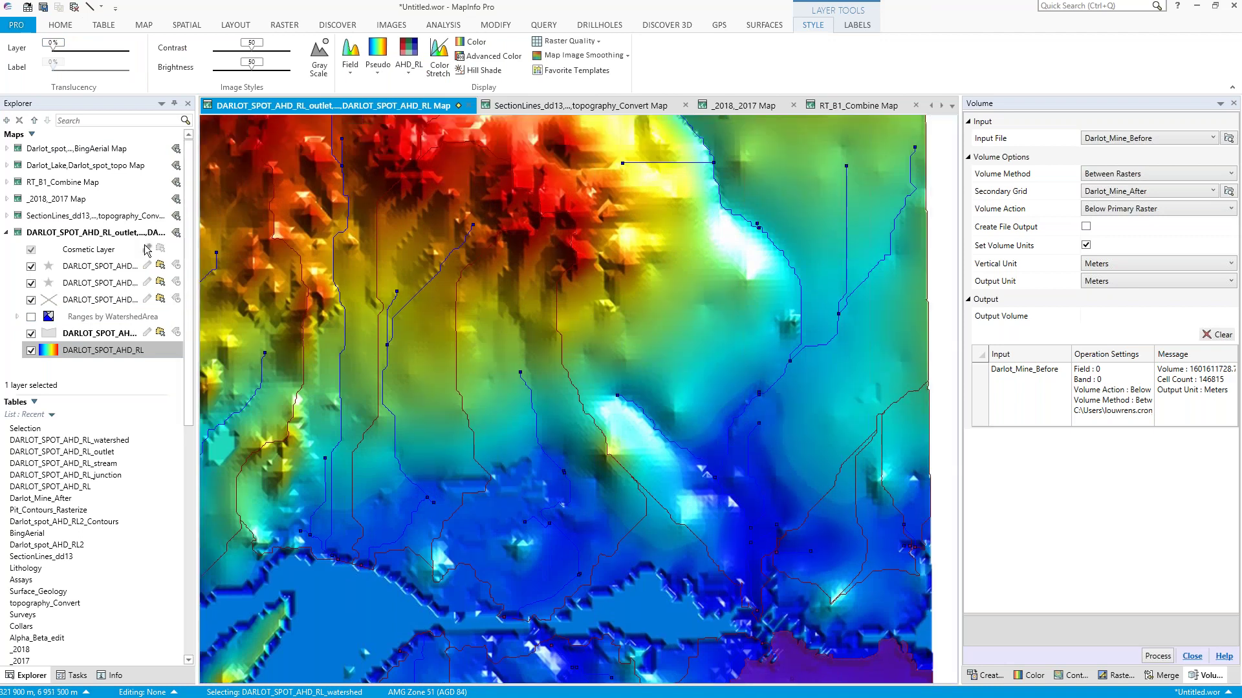
click(147, 250)
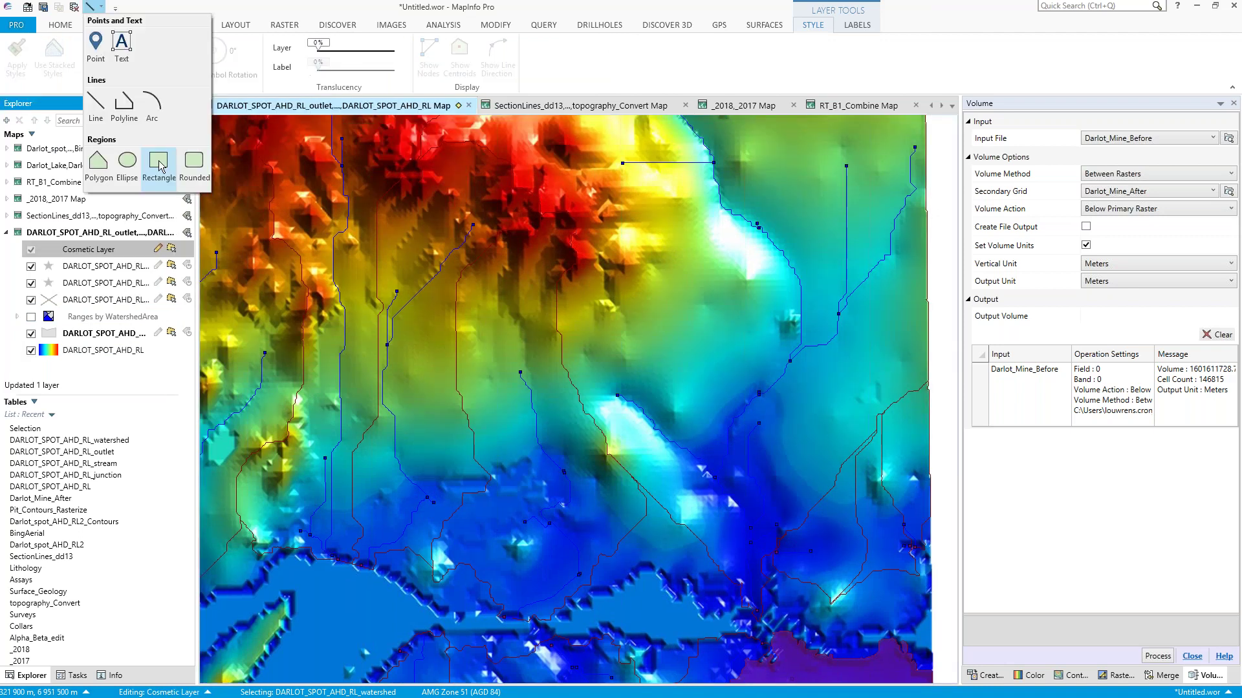
click(159, 163)
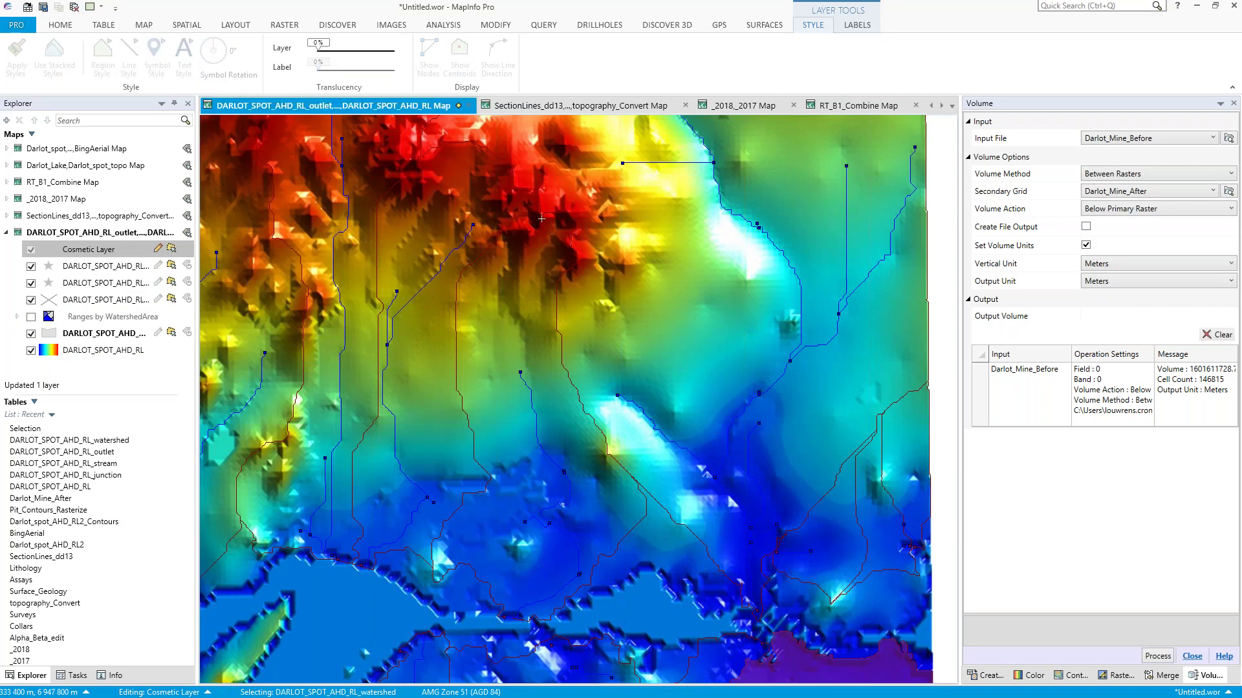
drag(553, 226, 568, 241)
right_click(607, 247)
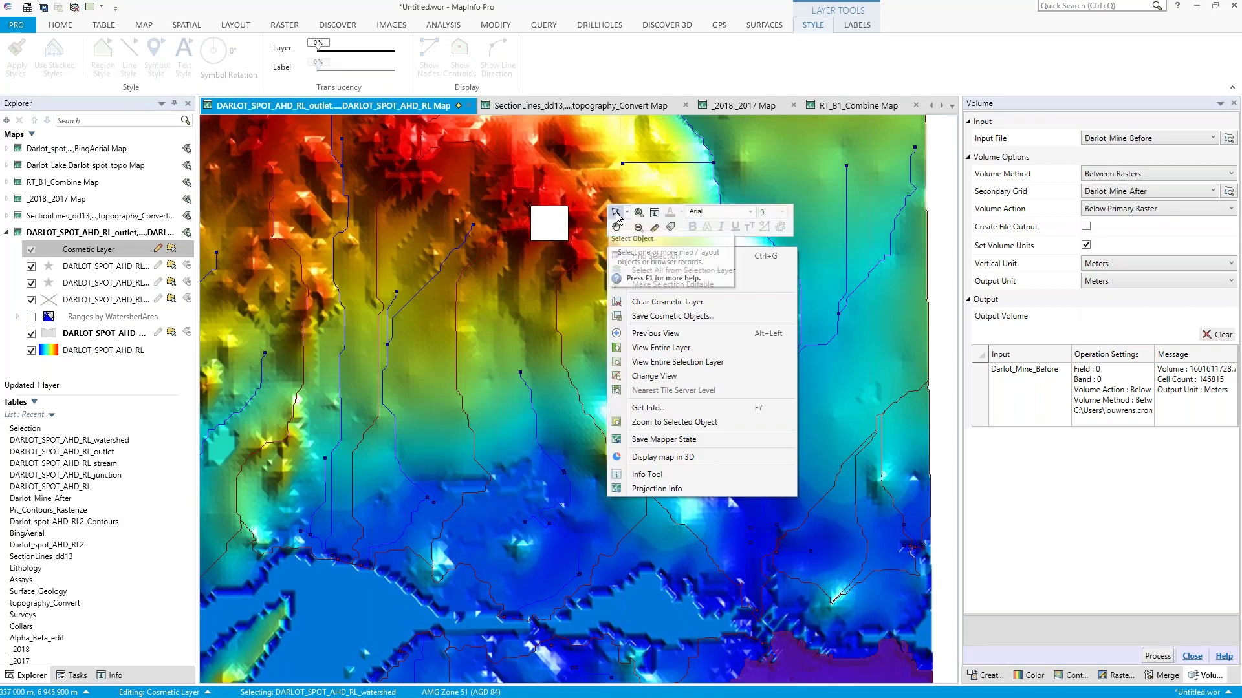
click(615, 222)
drag(653, 304, 612, 281)
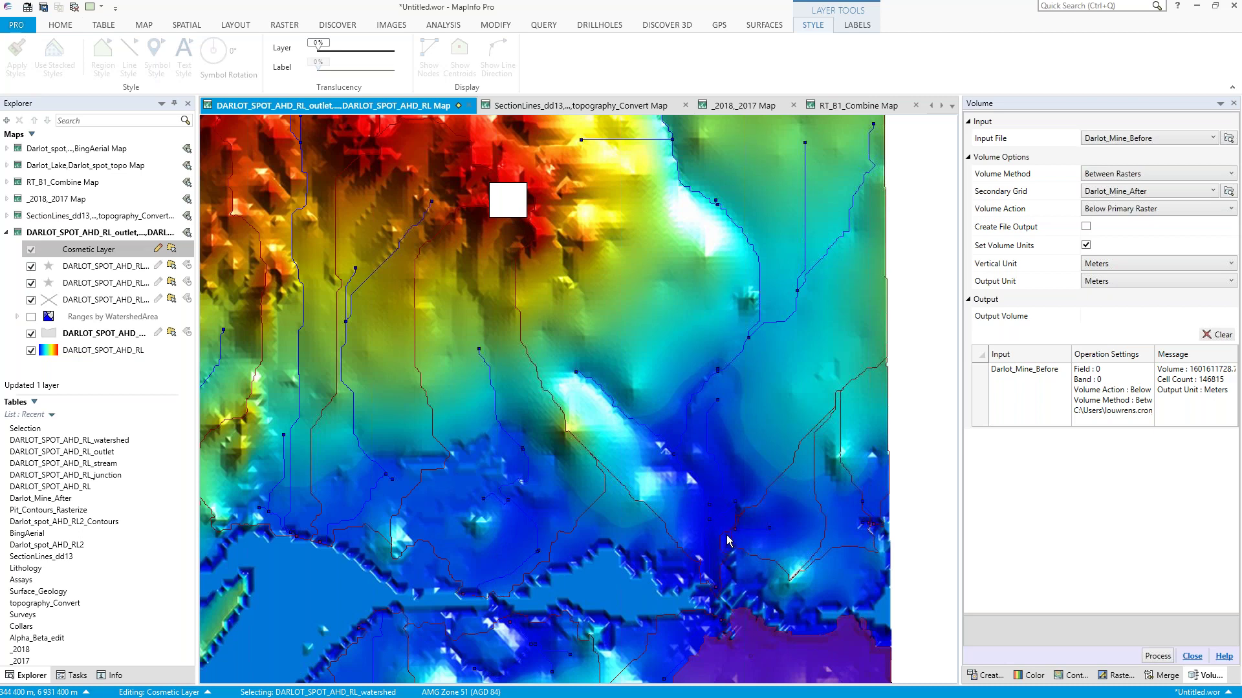
- Draw a line-of-sight profile from the blue lowland near the lake to the white rectangle, and center the curve in its chart
click(285, 26)
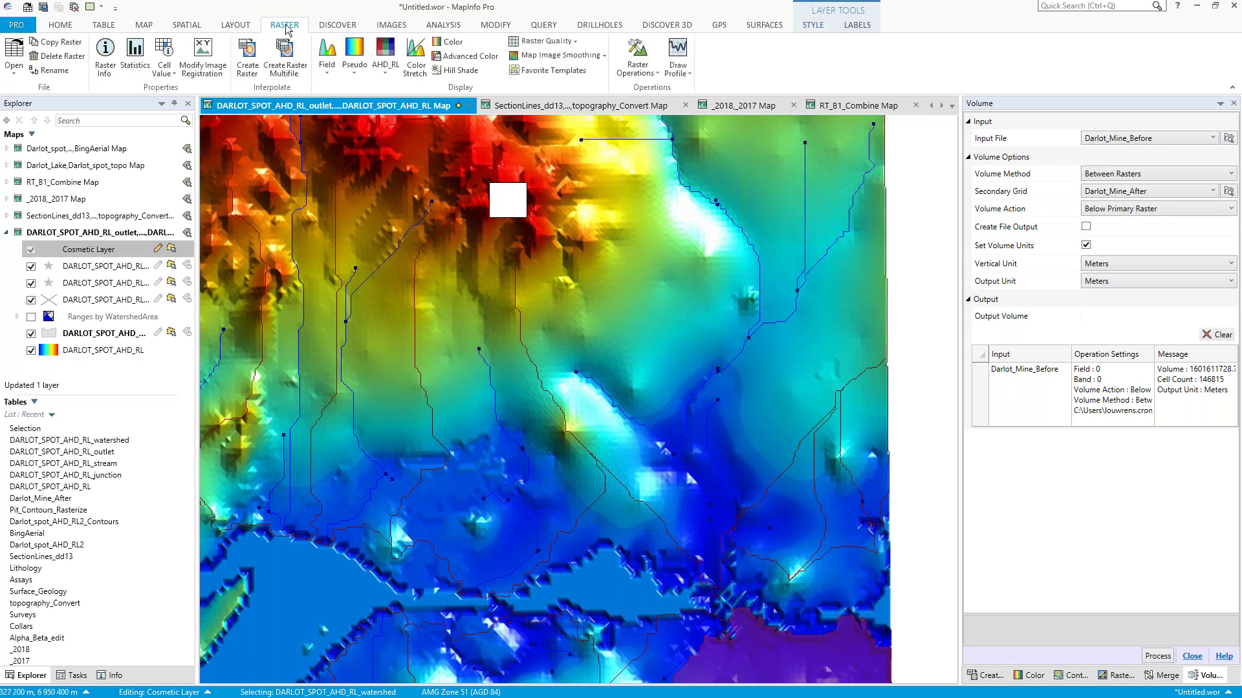
click(679, 72)
click(688, 150)
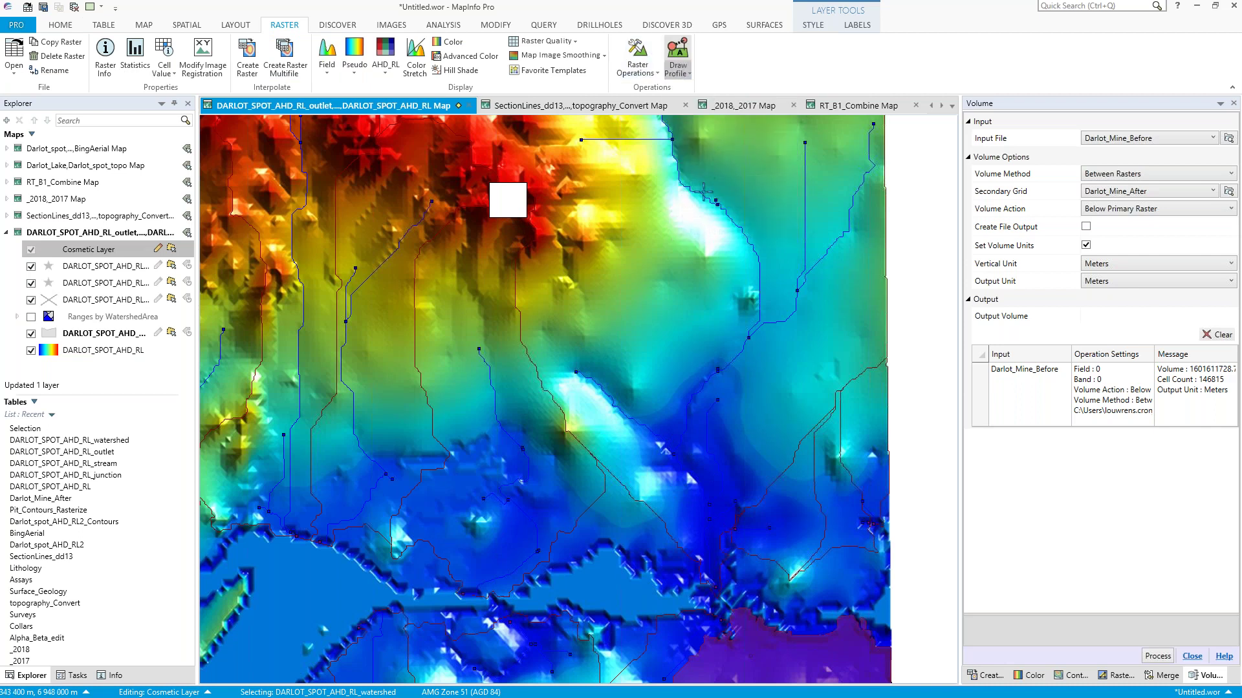
drag(718, 527, 539, 212)
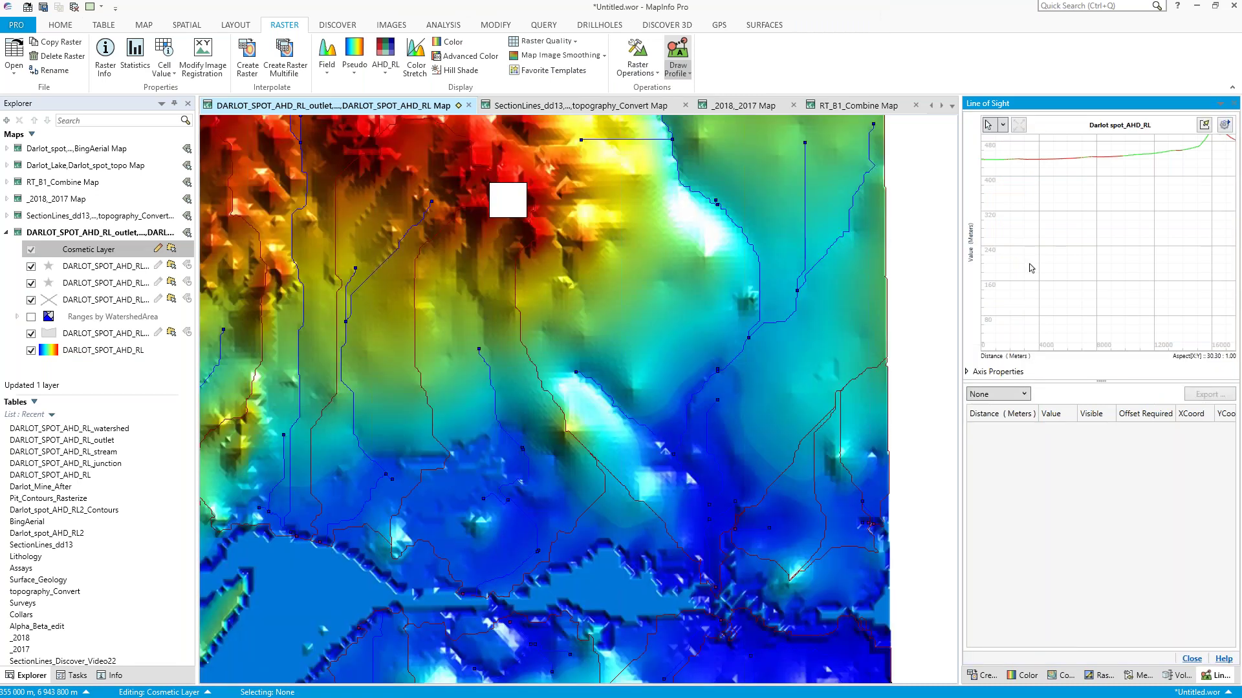
right_click(1035, 249)
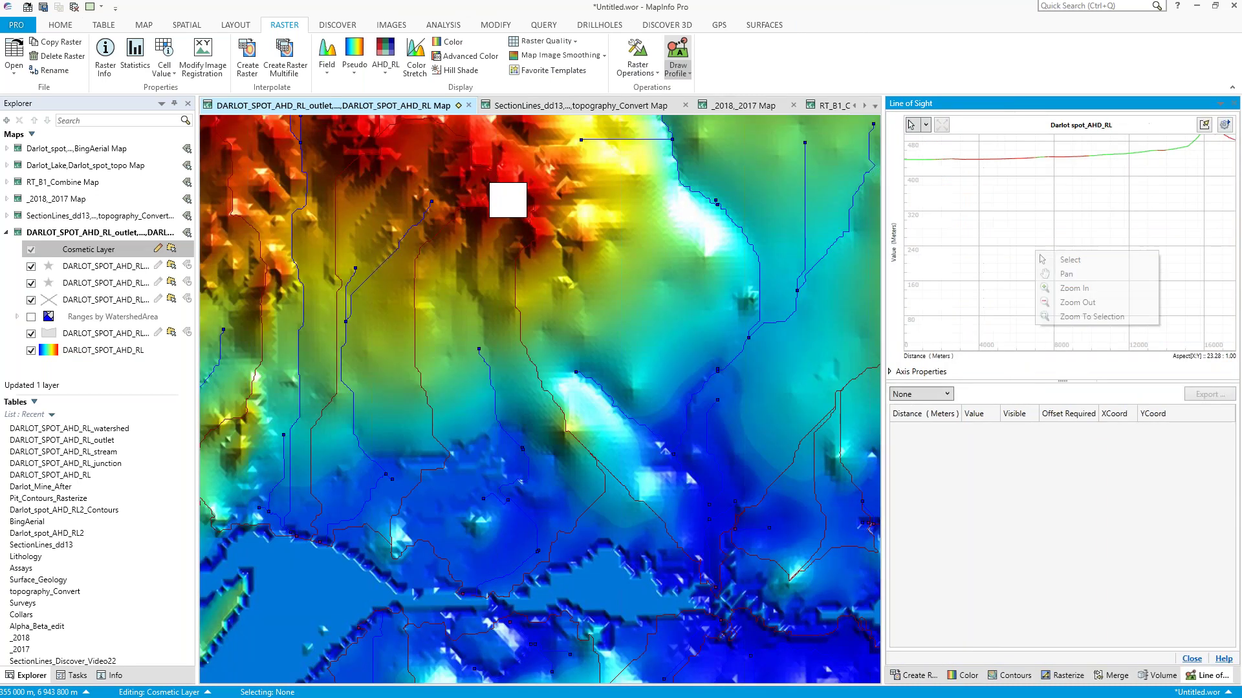
click(1065, 274)
drag(1140, 216, 1141, 293)
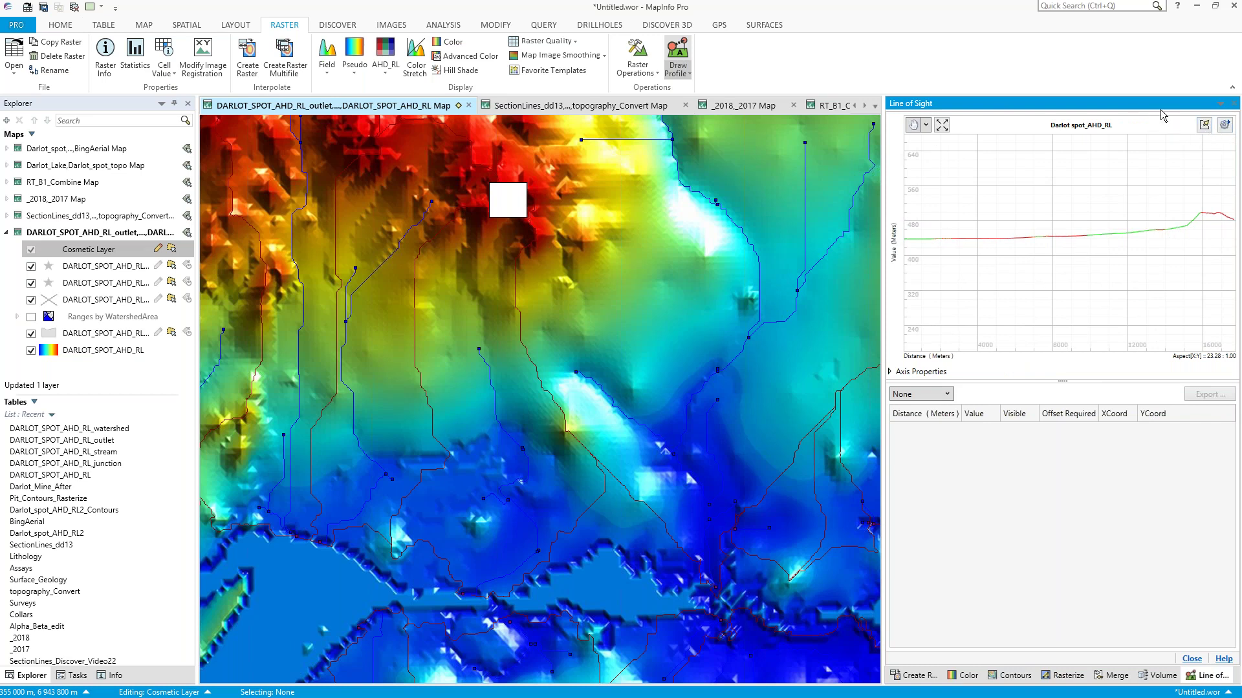
- Configure the line-of-sight profile to show its point symbol on the map as a yellow star of size 24
click(1220, 129)
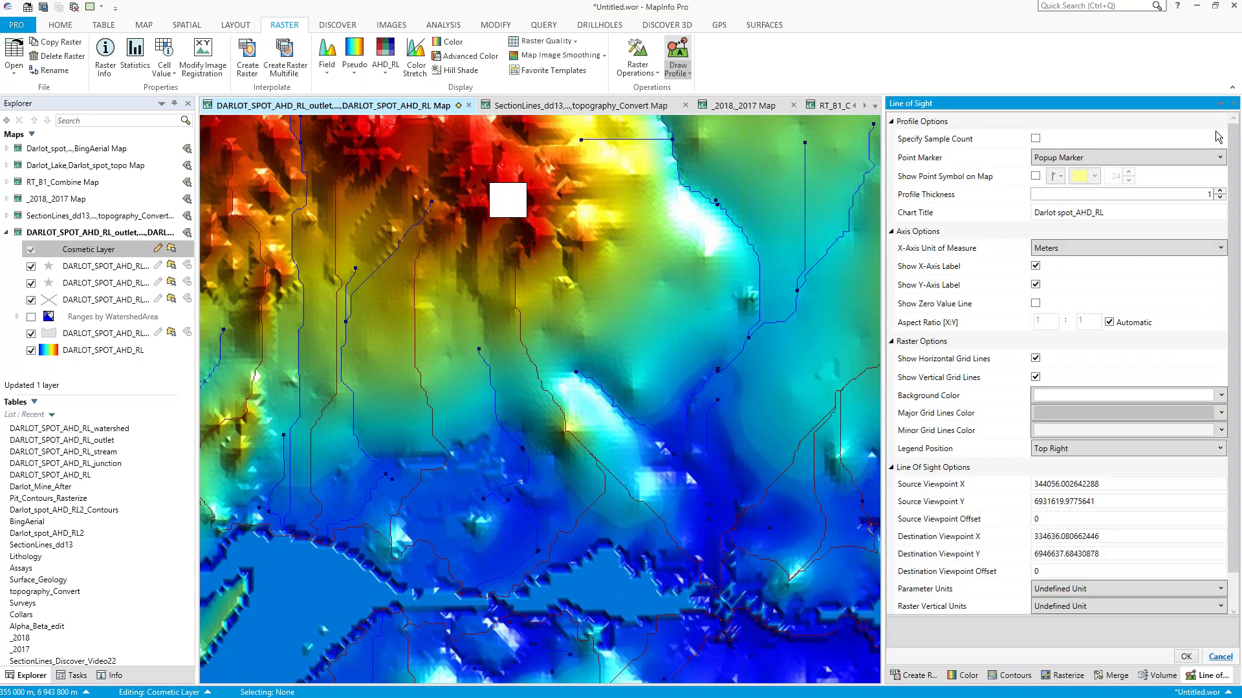
click(1036, 175)
click(1093, 176)
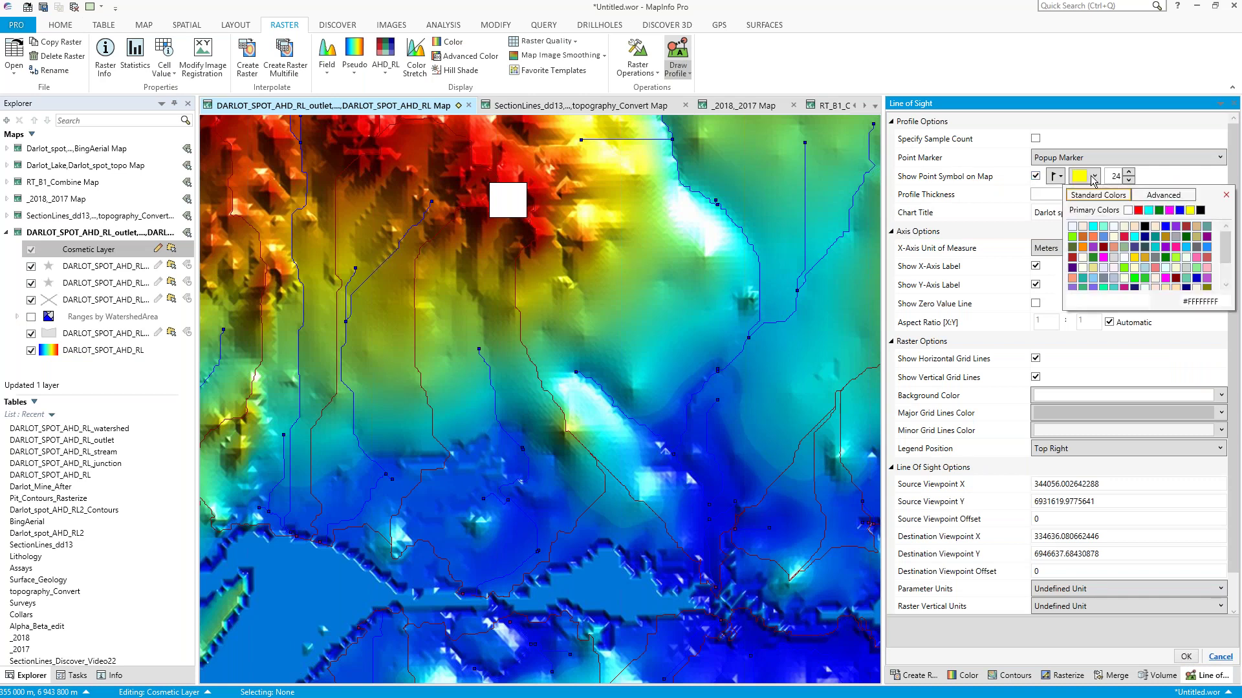
click(1094, 176)
click(1060, 176)
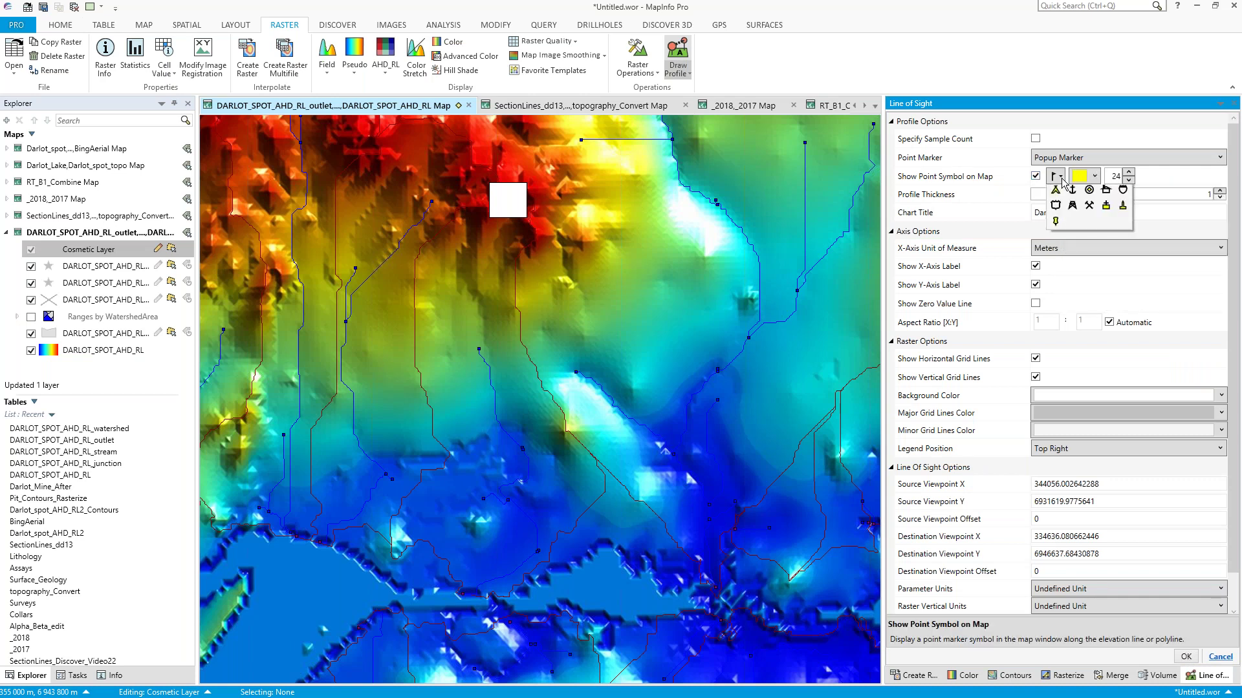
click(1098, 196)
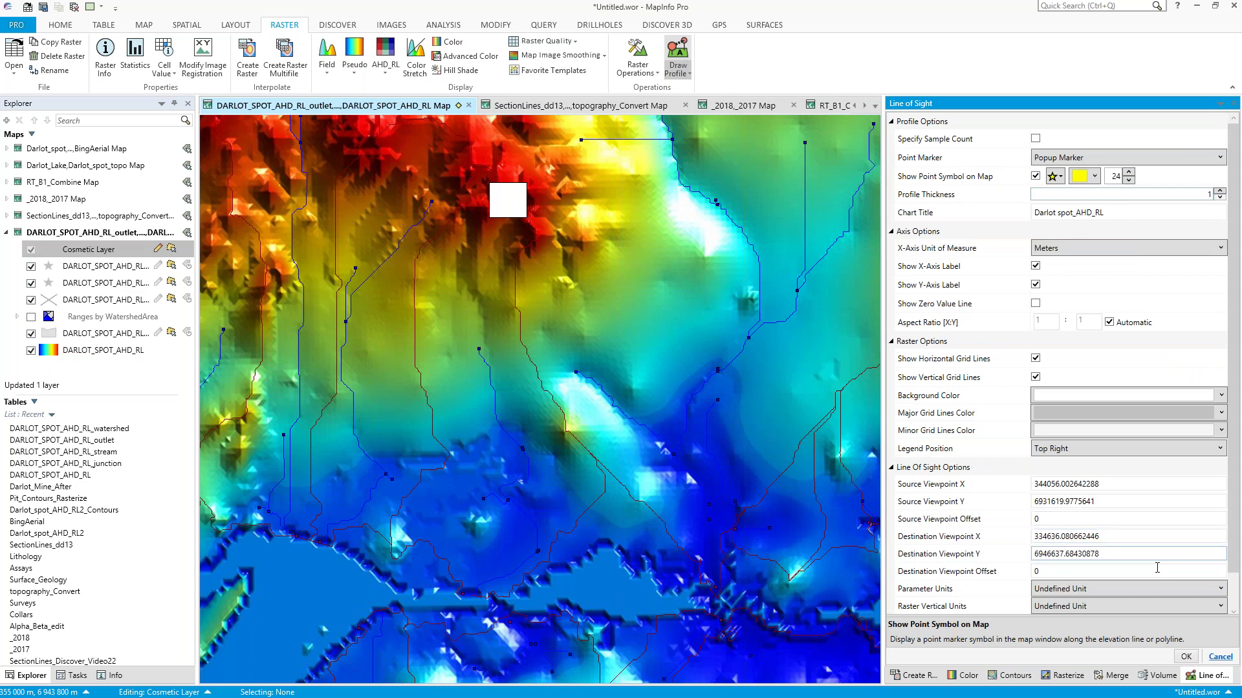
click(1185, 657)
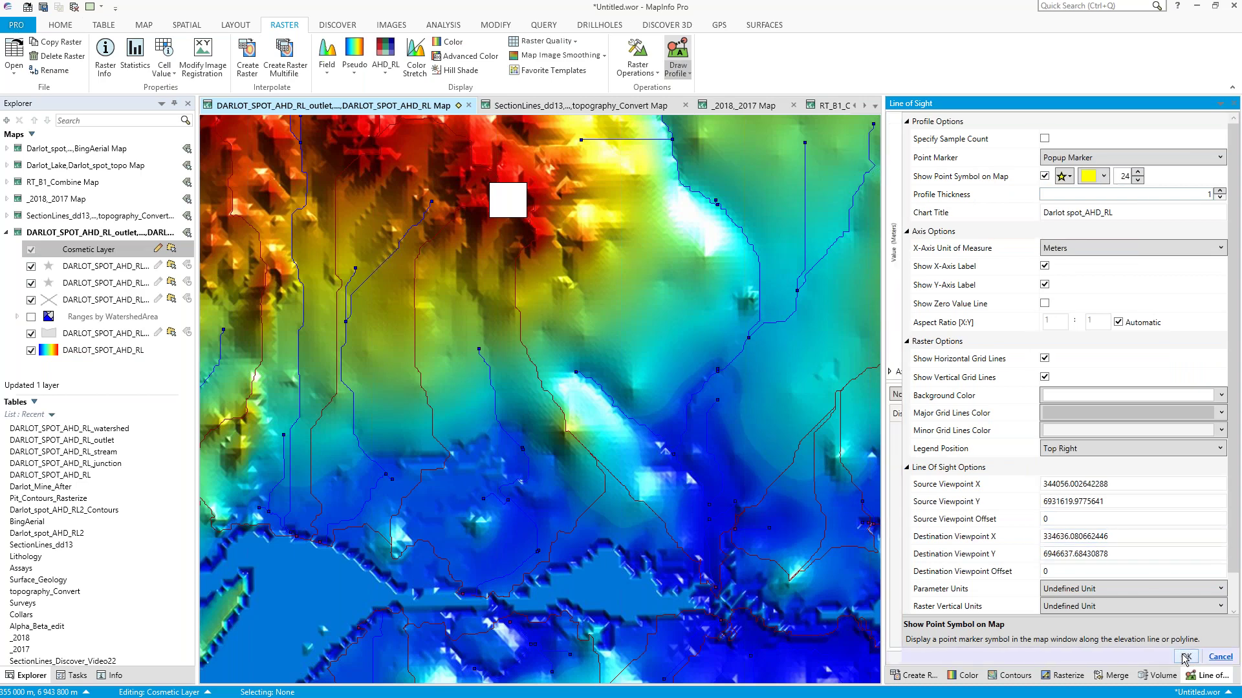
- Display the Darlot spot_AHD_RL Profile Interactive data and trace points along the profile to examine their visibility and map locations
click(921, 394)
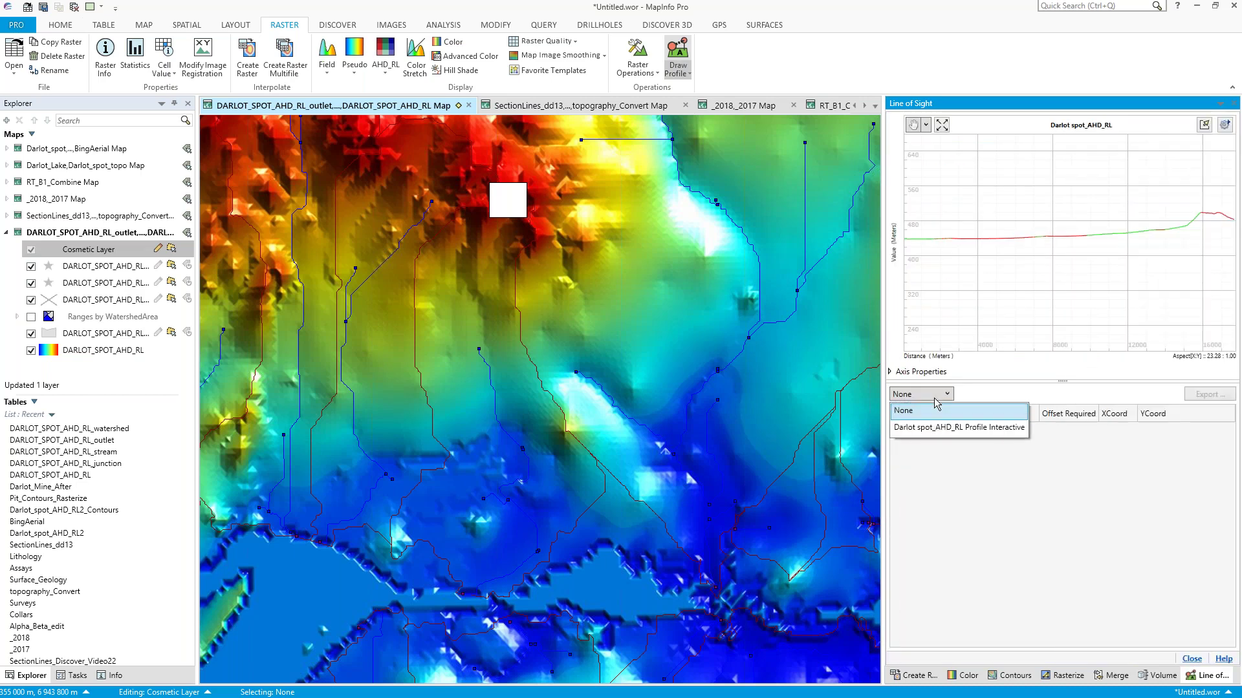
click(936, 428)
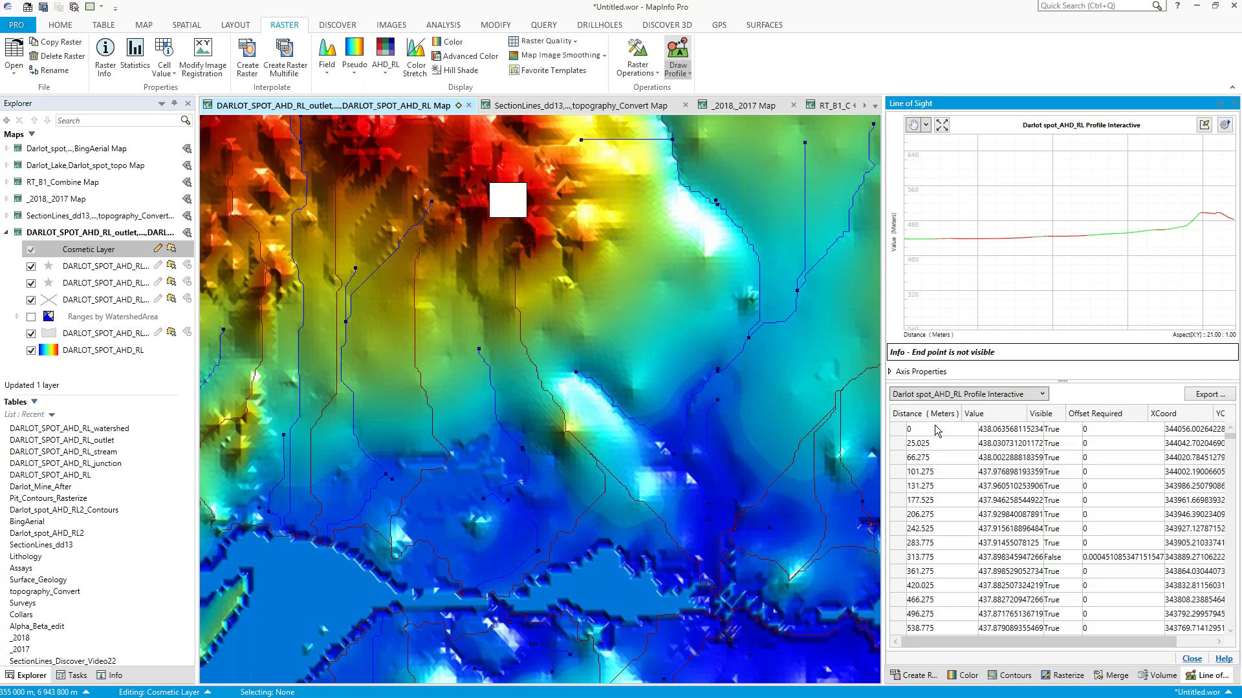
mouse_move(1000, 228)
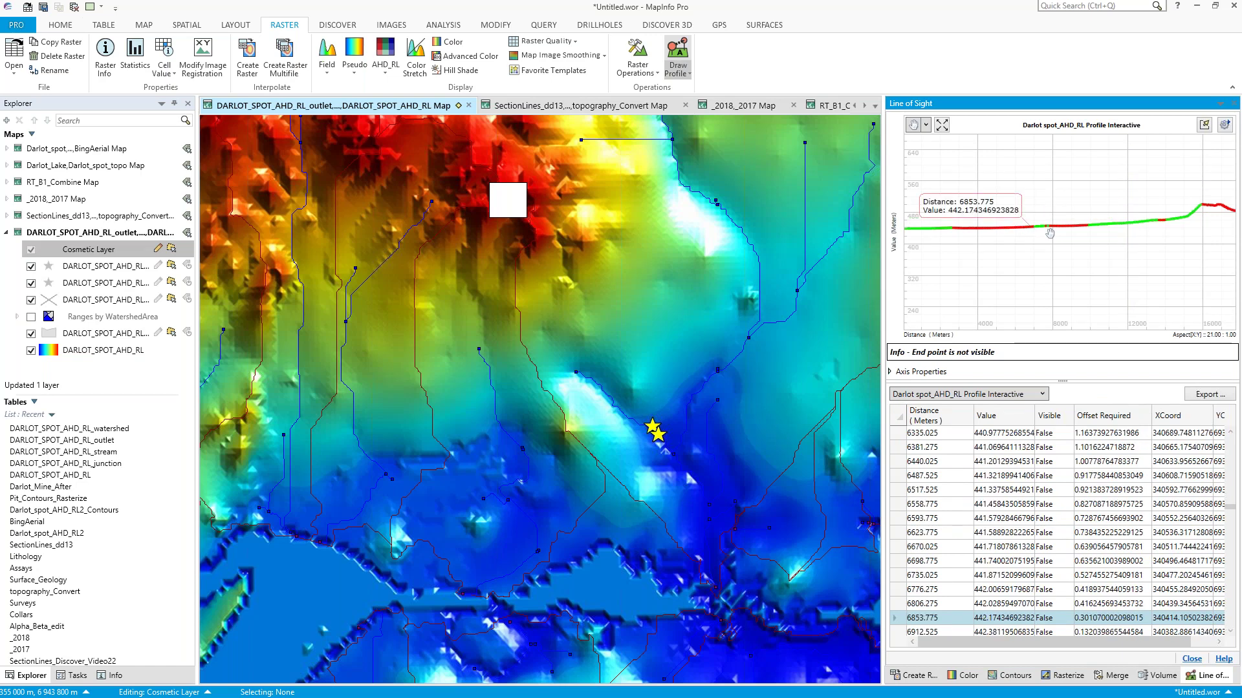
right_click(1111, 229)
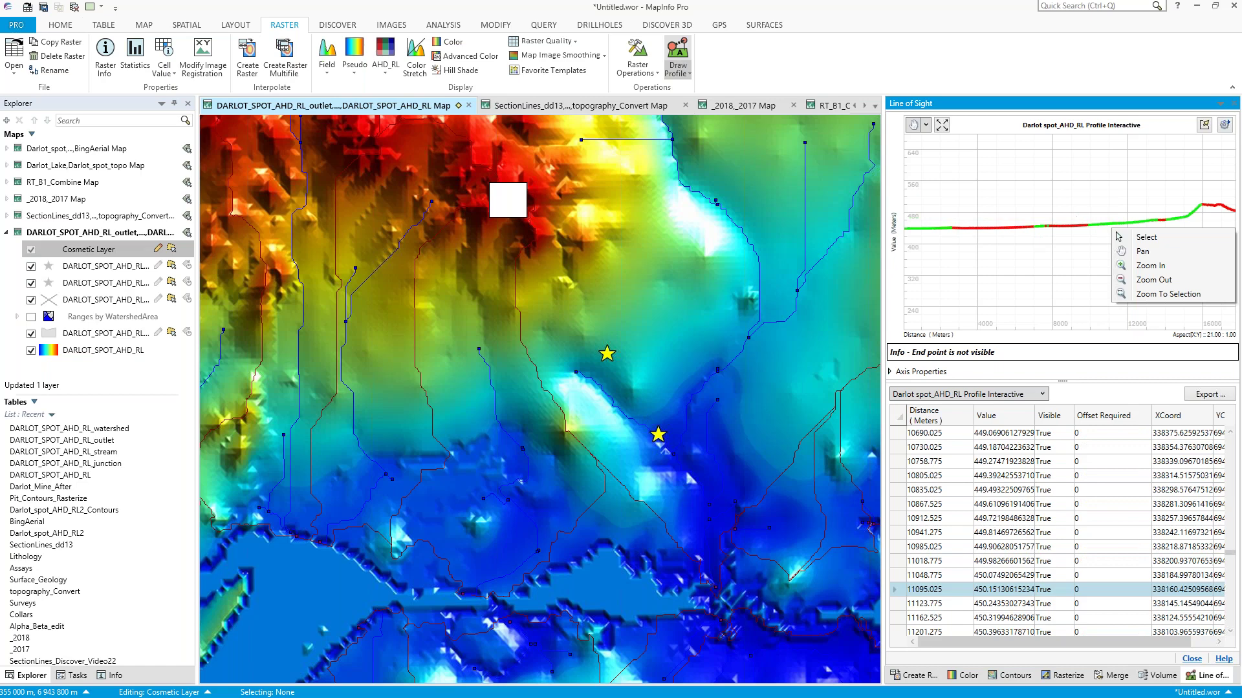
click(1142, 236)
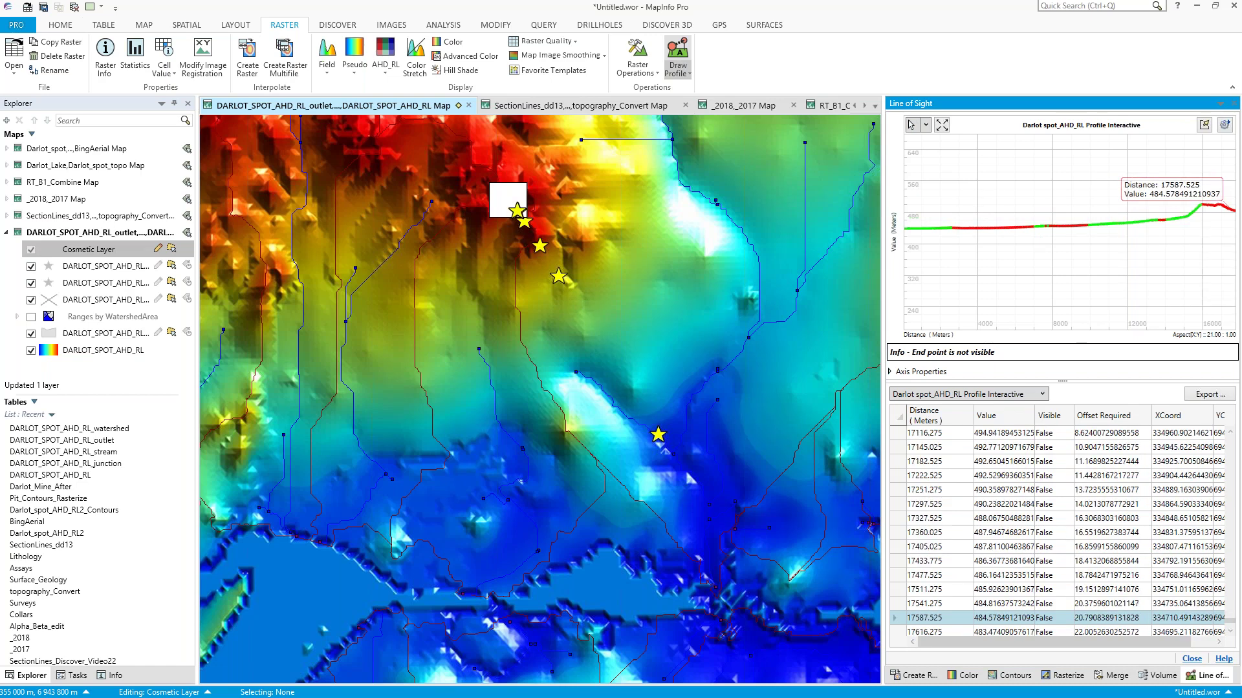
right_click(666, 255)
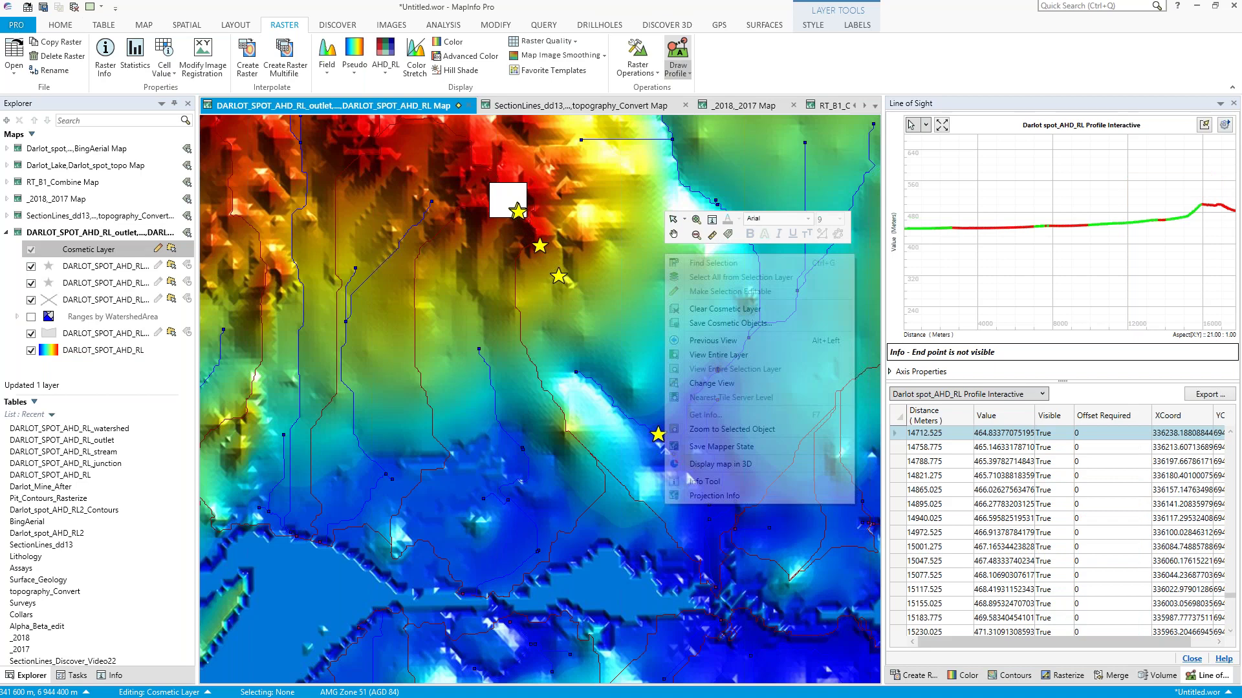
- Select the large watershed east of the white rectangle, and instead select the narrow watershed running south from the rectangle
click(663, 449)
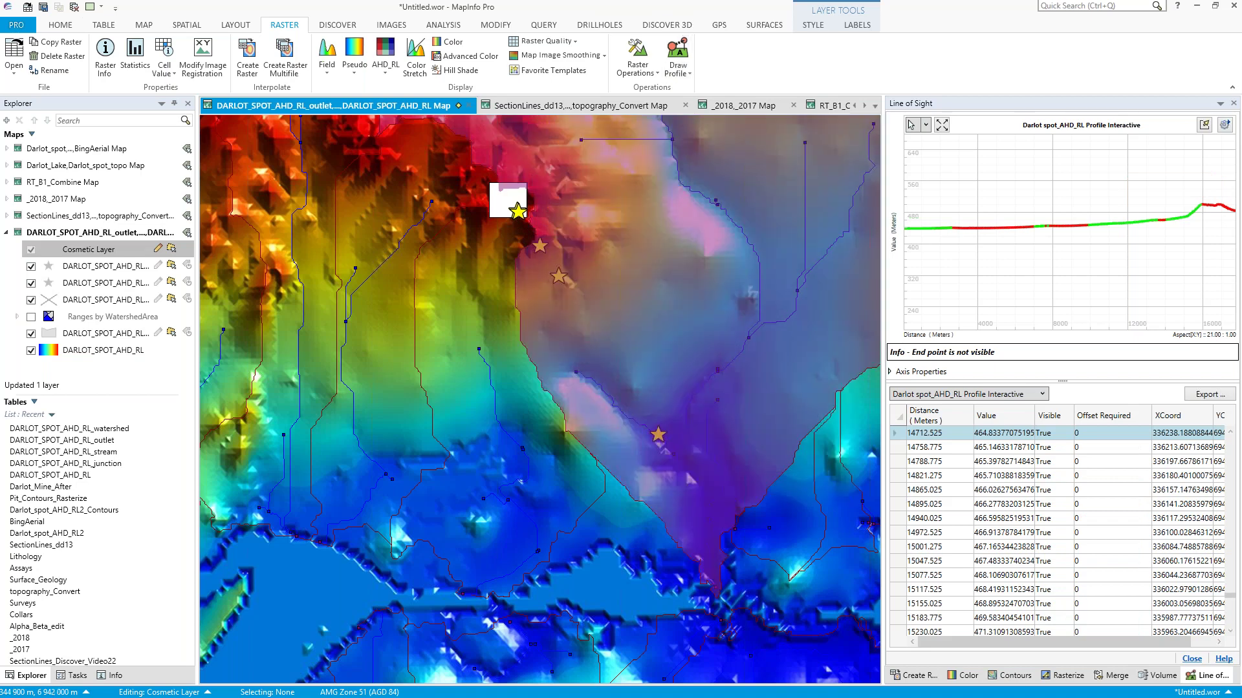
click(484, 362)
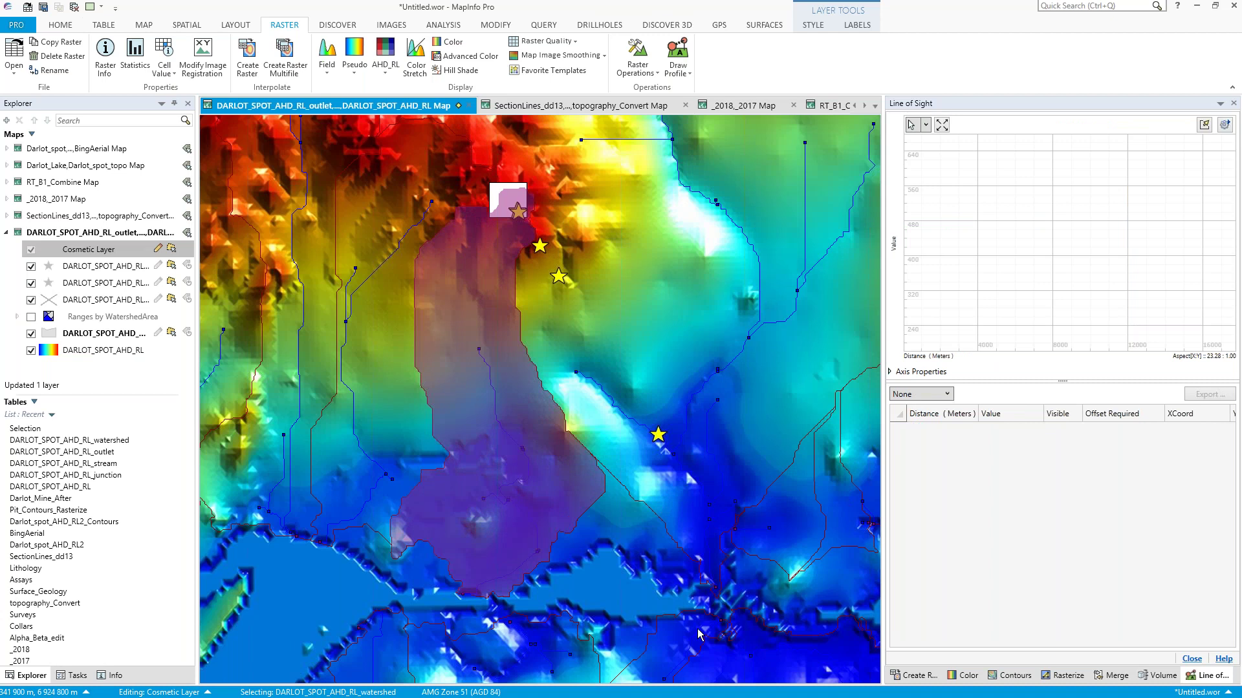
- Switch to PowerPoint to view the Analysing LANDSAT Imagery slide, leave the slide show, and return to MapInfo Pro
click(1197, 8)
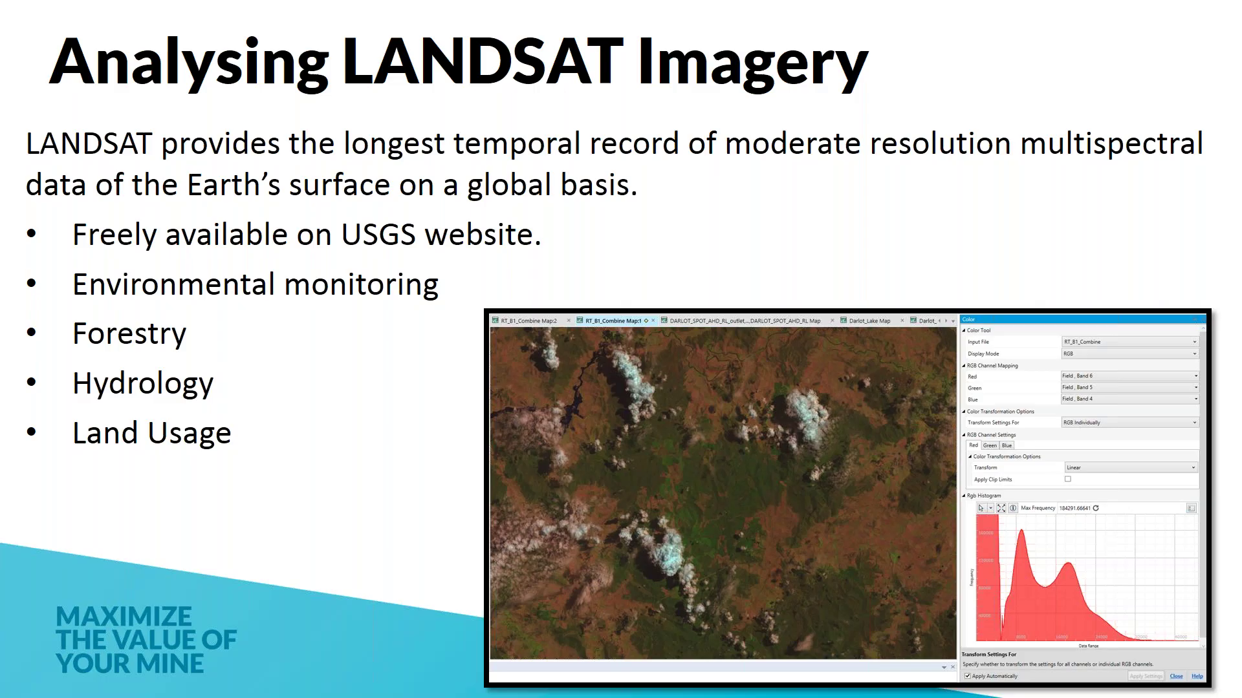
key(Escape)
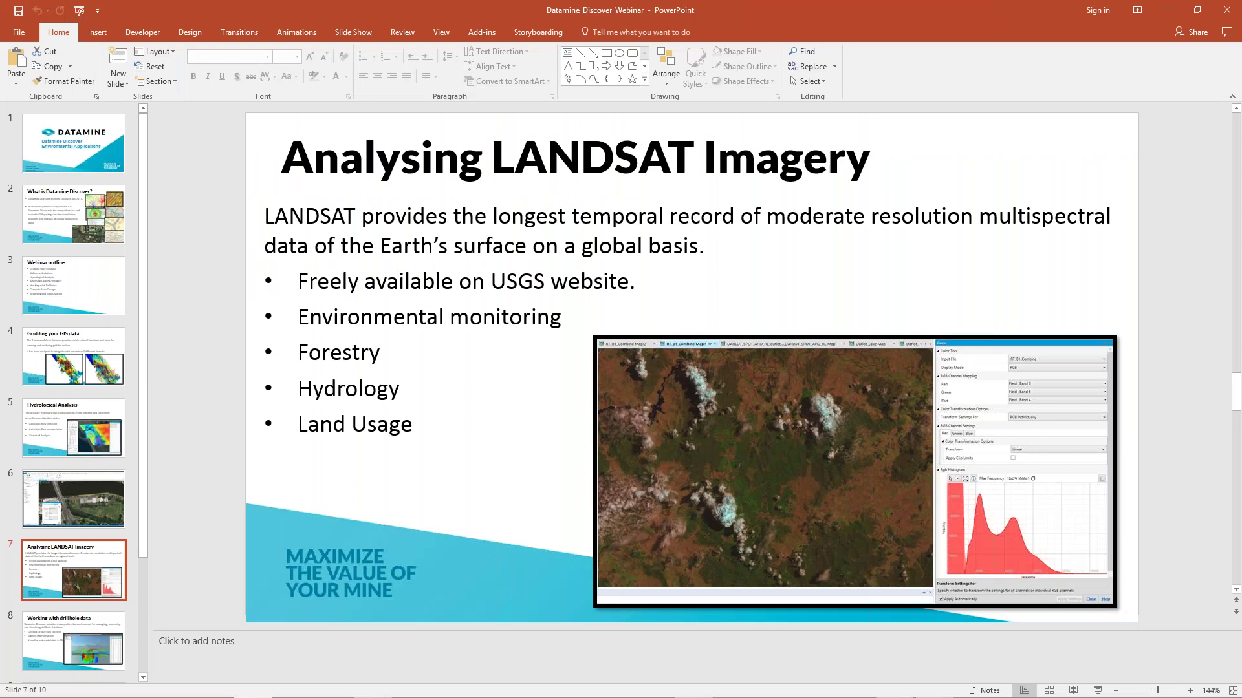
key(alt+Tab)
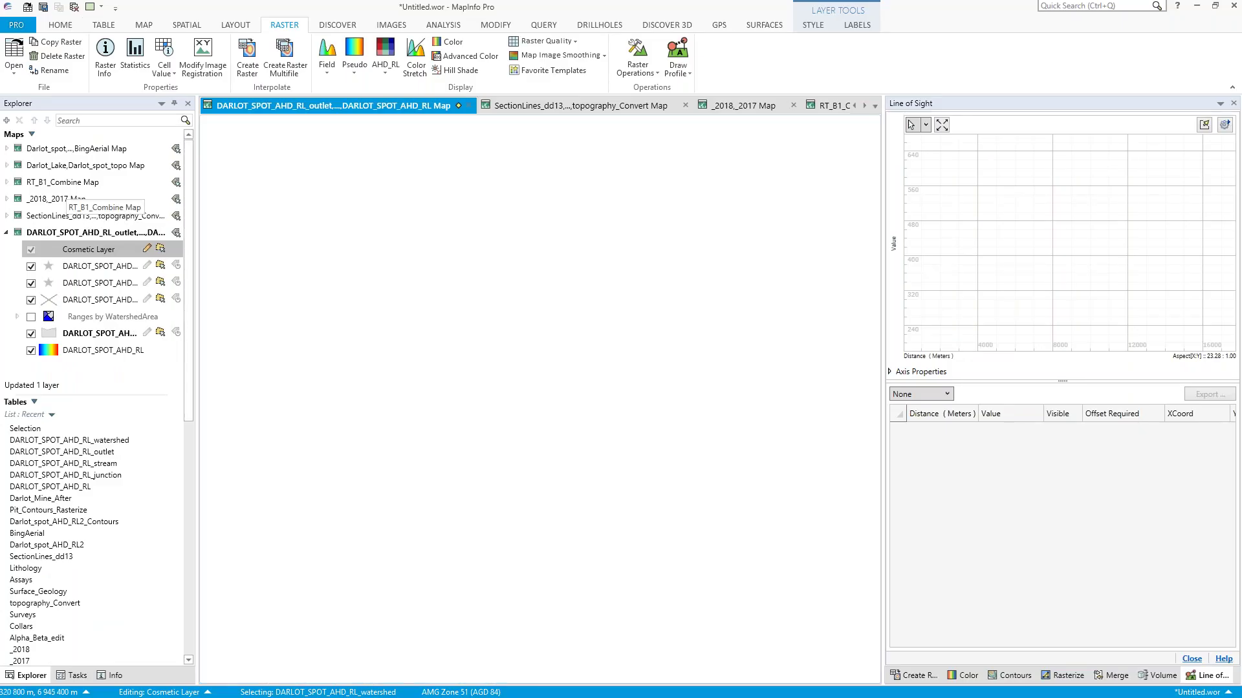
- Display the RT_B1_Combine Map and enlarge the central part of the satellite image
click(103, 182)
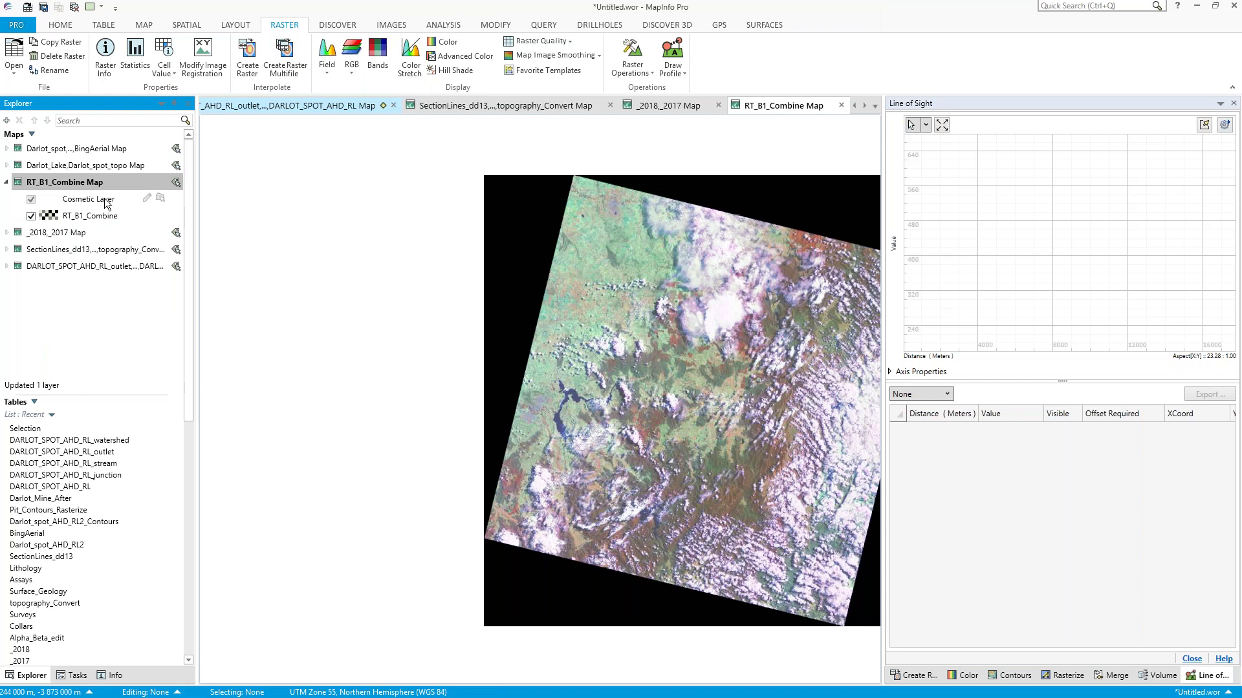
drag(599, 299, 749, 454)
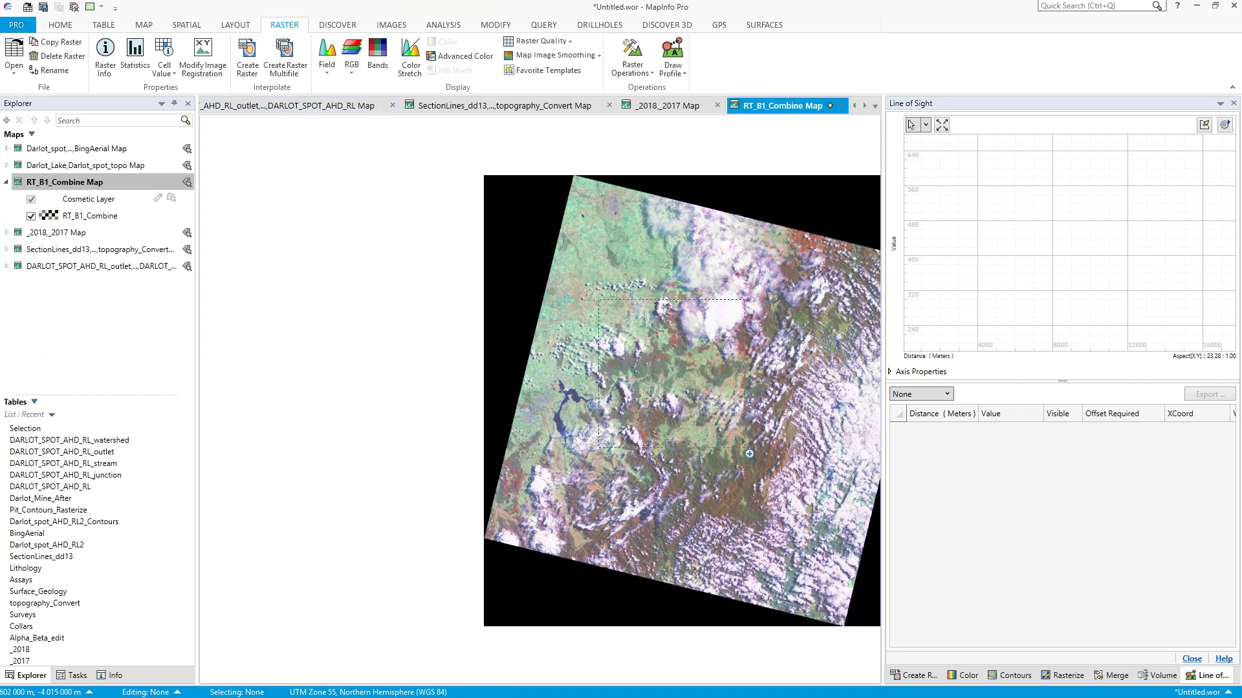
drag(749, 454, 749, 454)
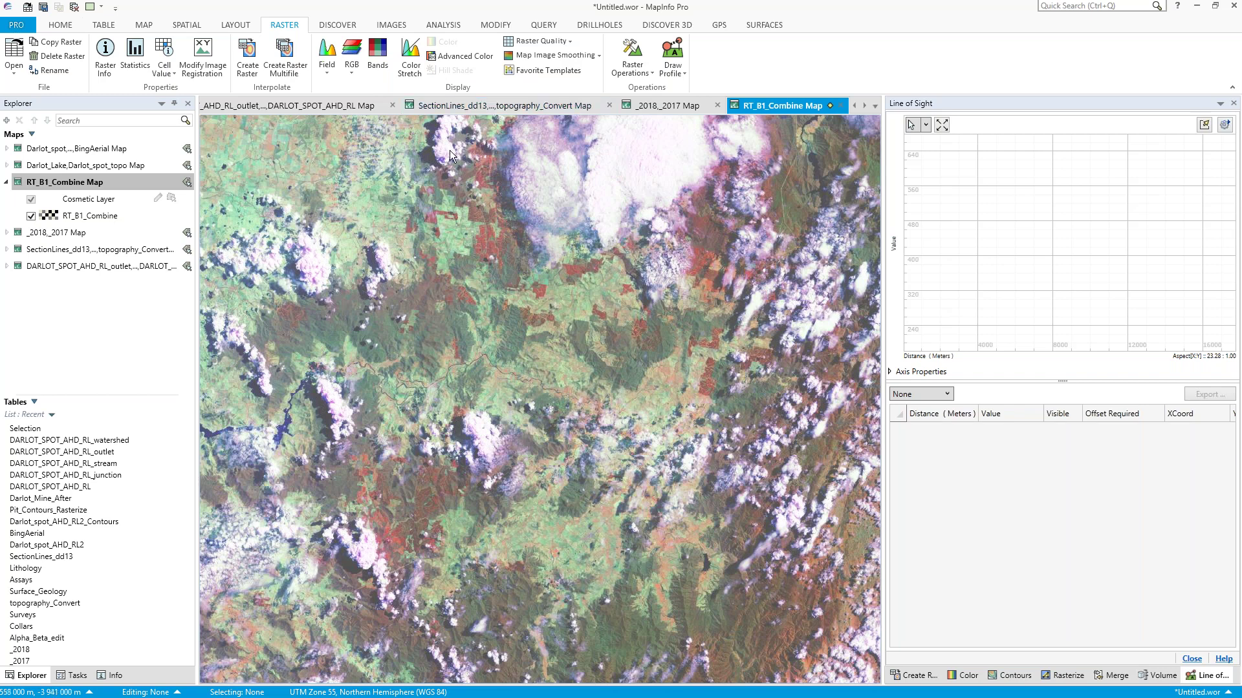
- Display the RT_B1_Combine raster in RGB mode with a Histogram color stretch
click(351, 71)
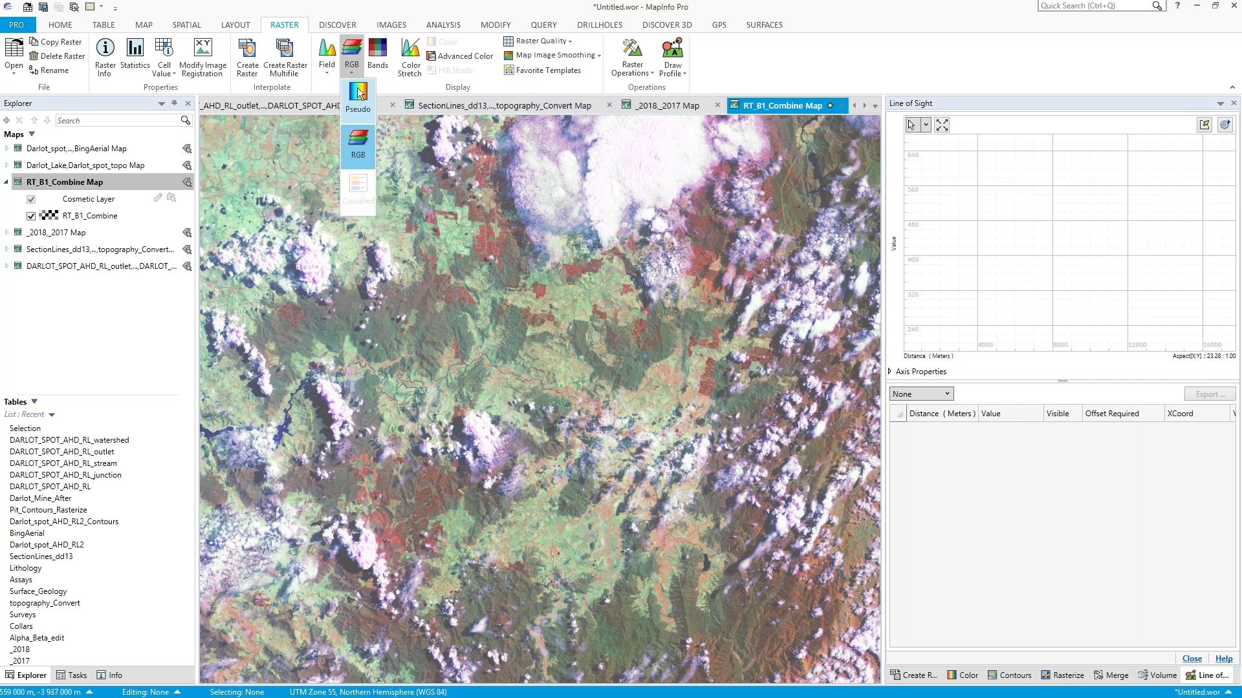
click(358, 146)
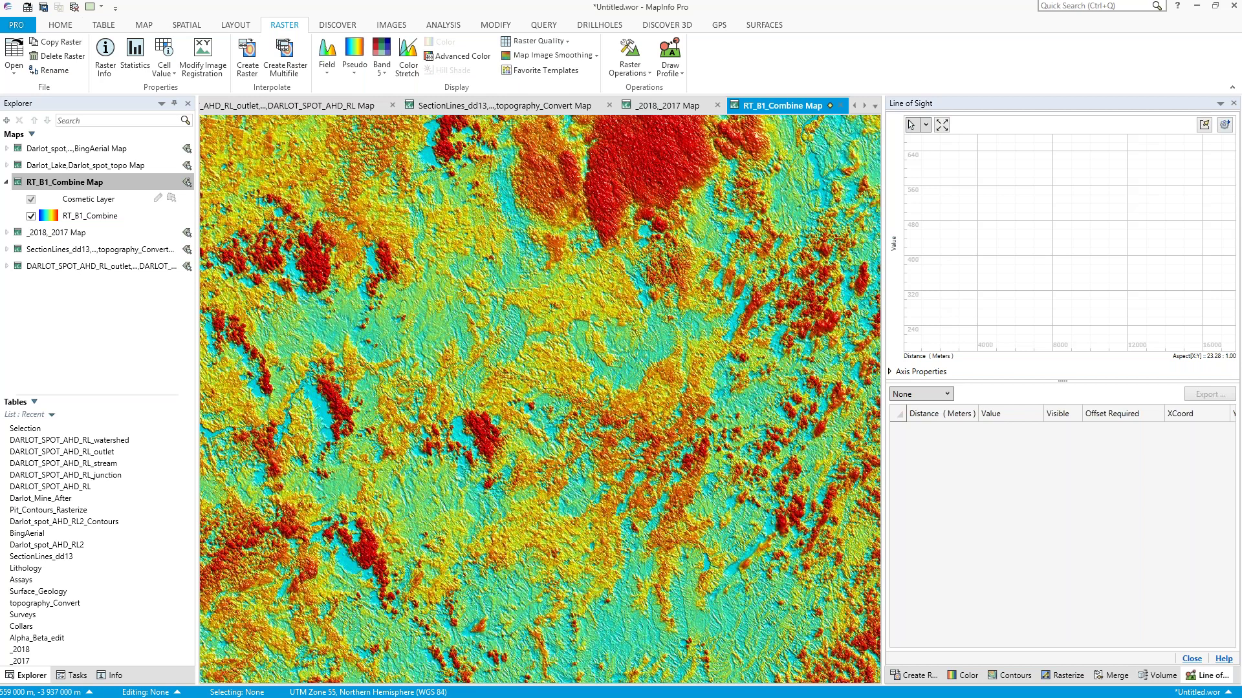
click(408, 65)
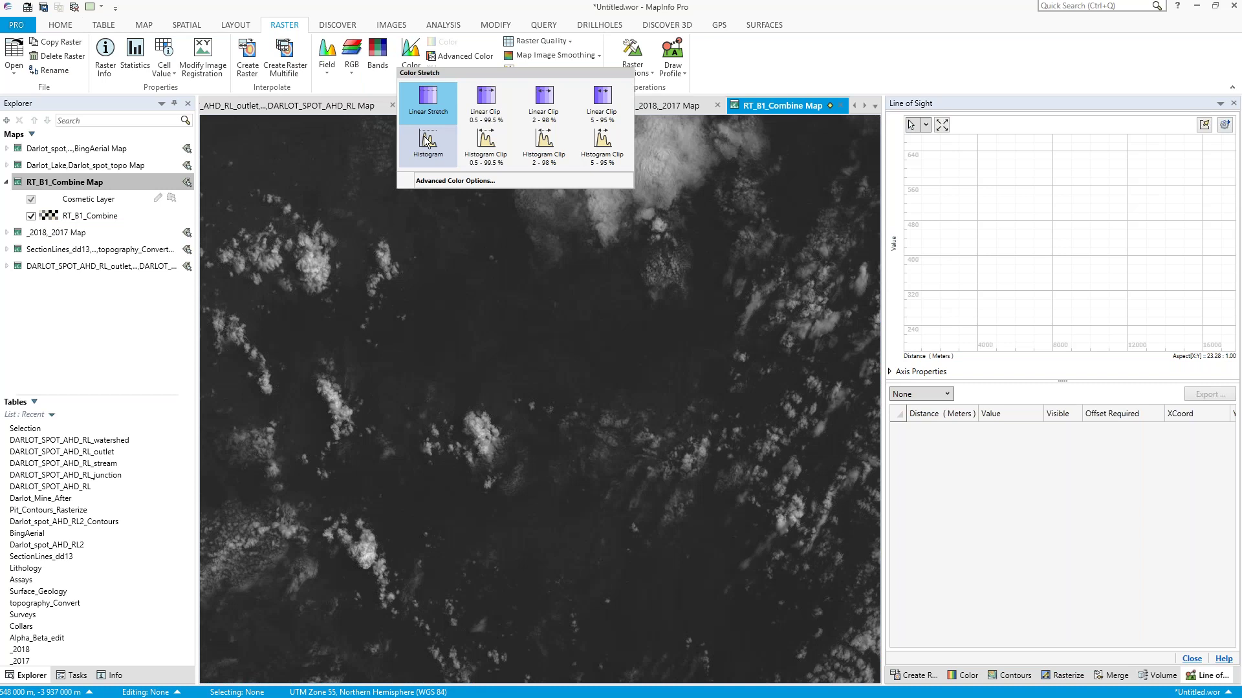
click(427, 141)
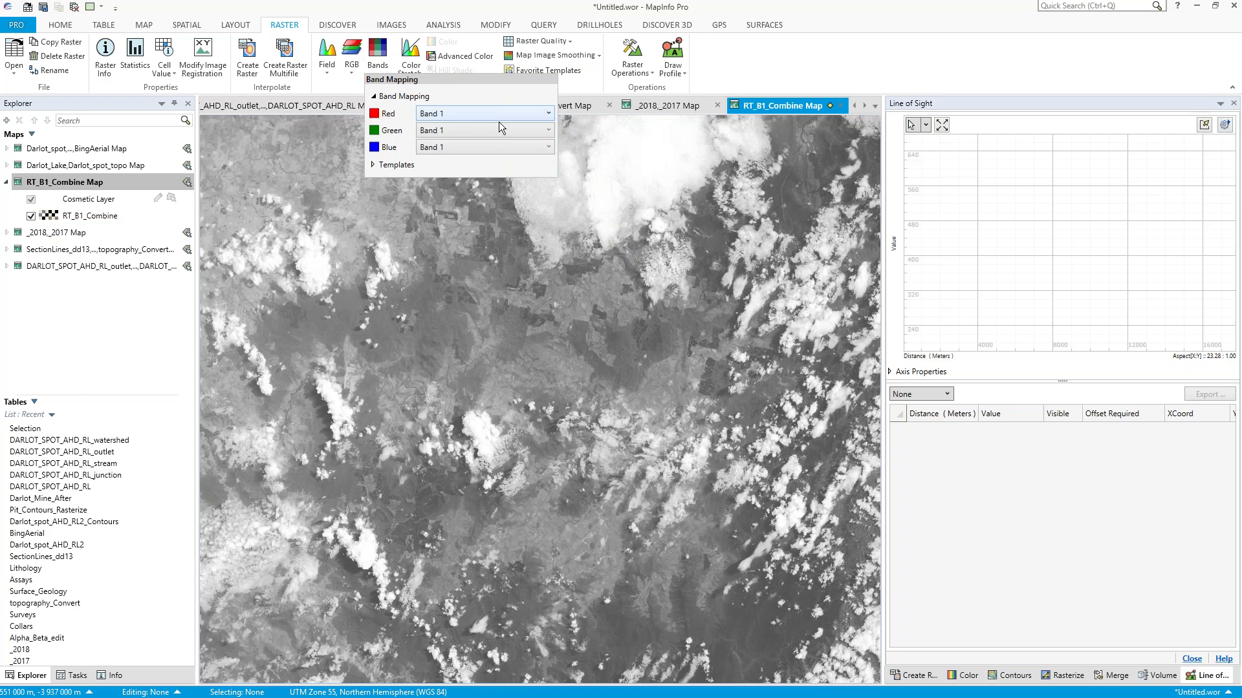
- Try the Landsat 8 False Color Agriculture band templates on the raster and finish with Landsat 8 Color Infrared (B5, B4, B3)
click(374, 166)
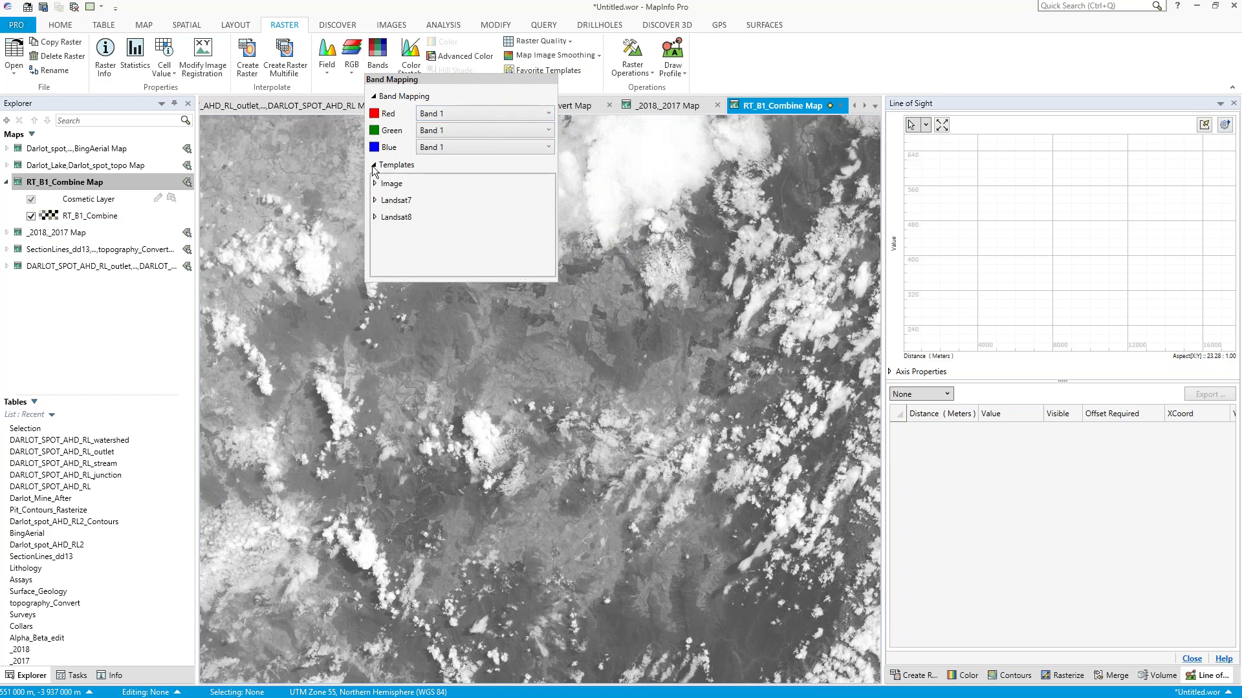
click(375, 218)
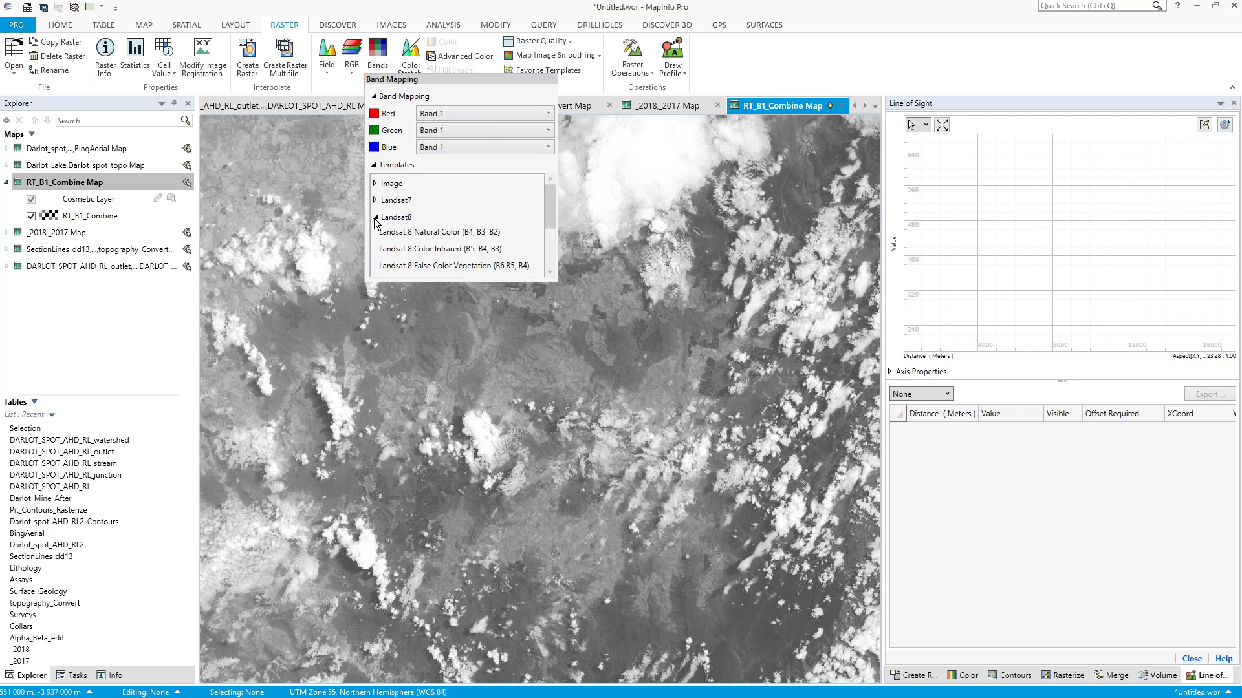
click(444, 248)
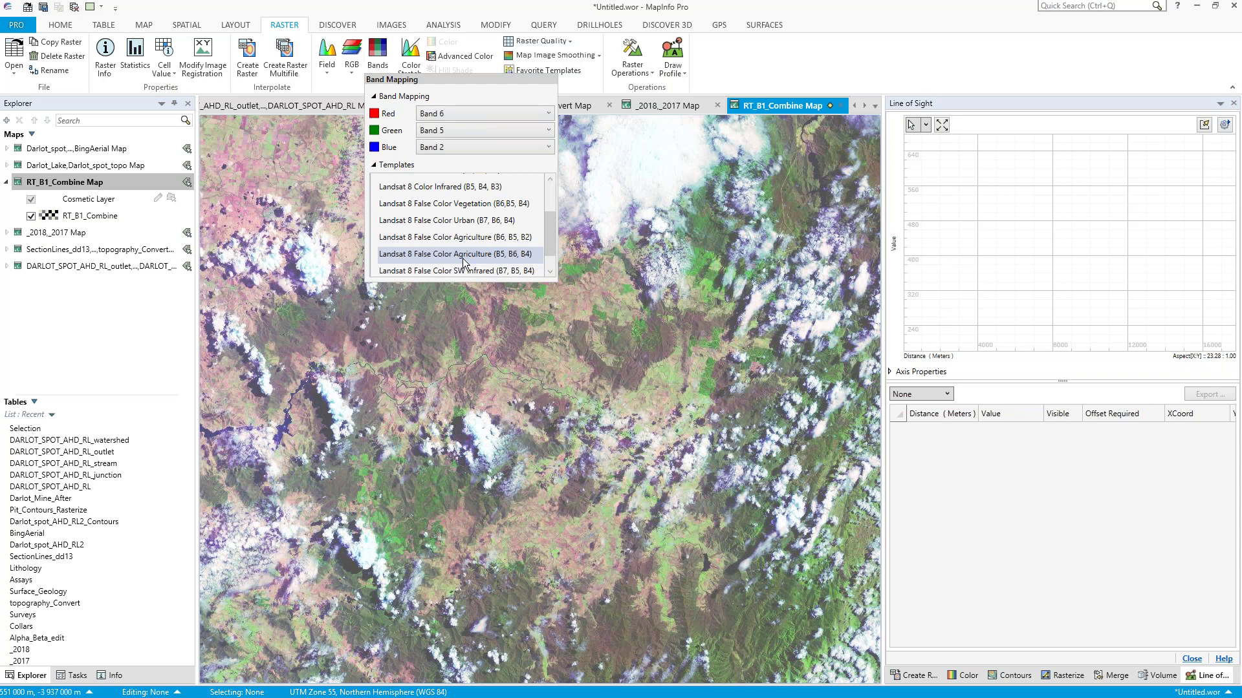
scroll(463, 262, down, 1)
click(463, 264)
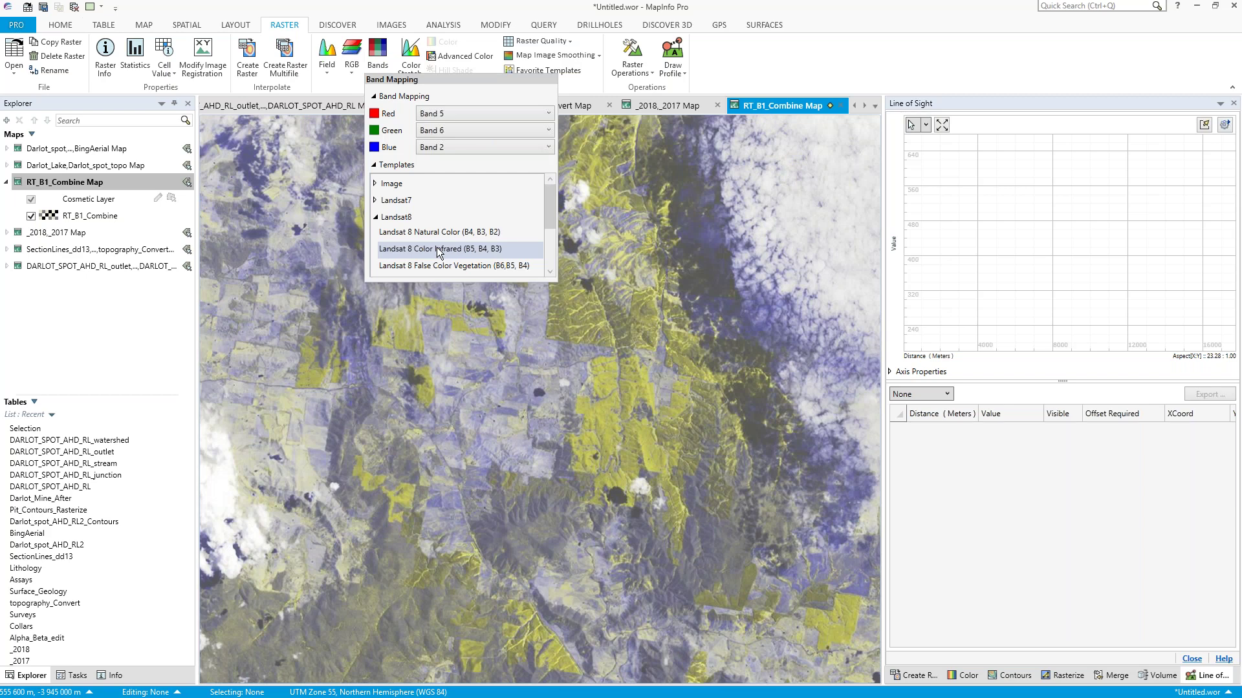
click(440, 249)
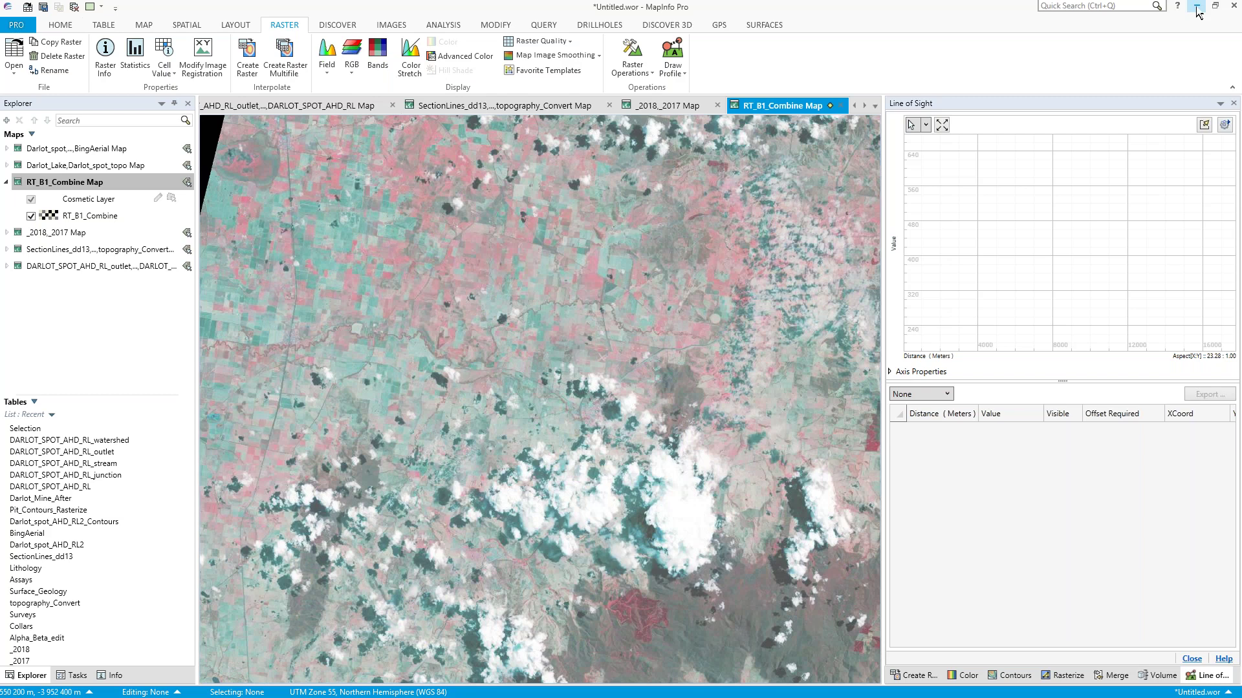
- Switch to PowerPoint to view the Working with drillhole data slide, leave the slide show, and return to MapInfo Pro
click(1197, 9)
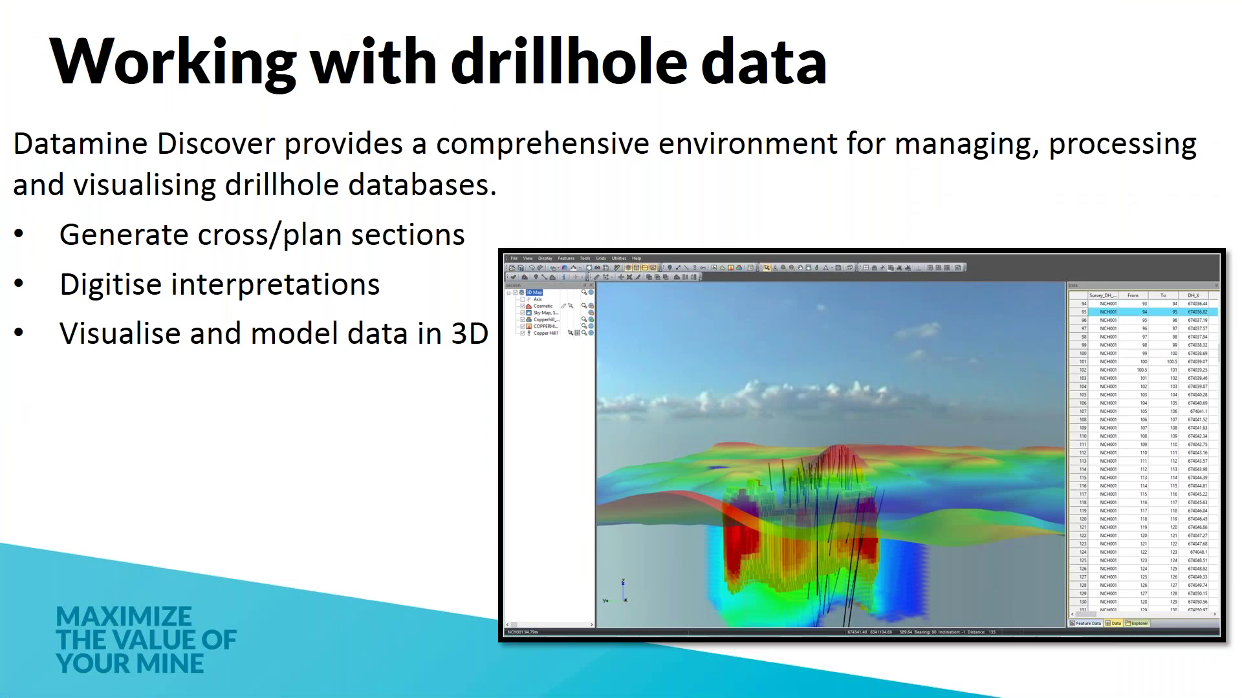
key(Escape)
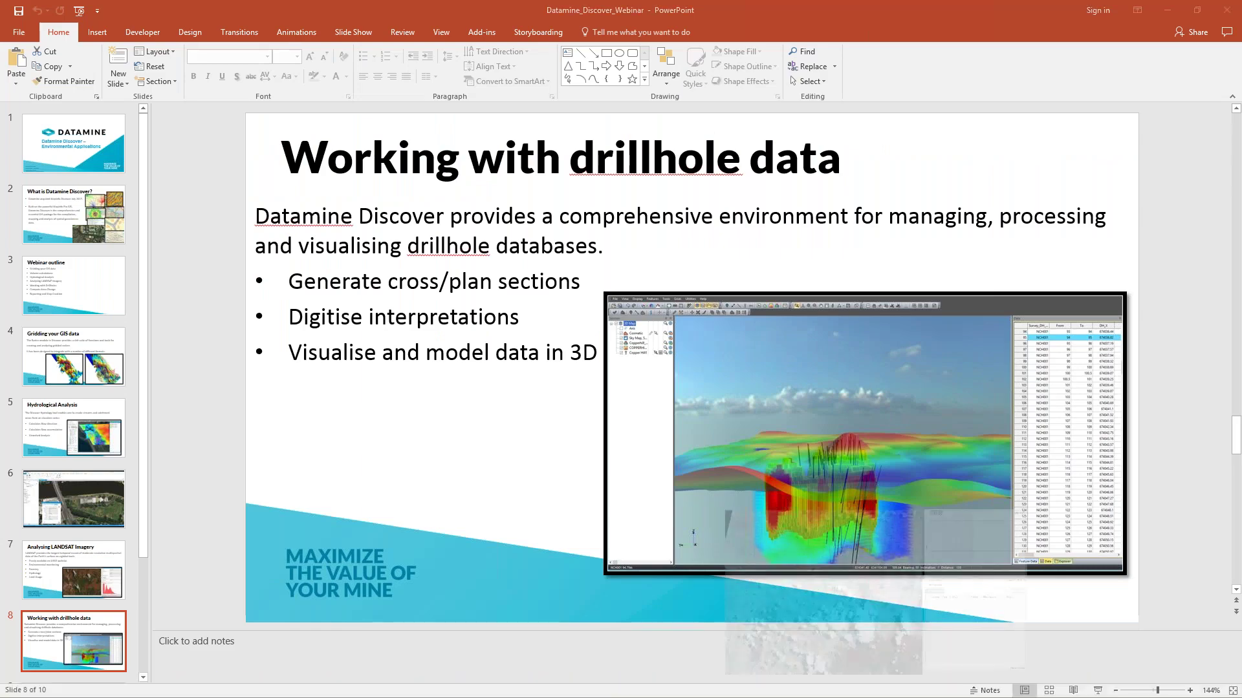
key(alt+Tab)
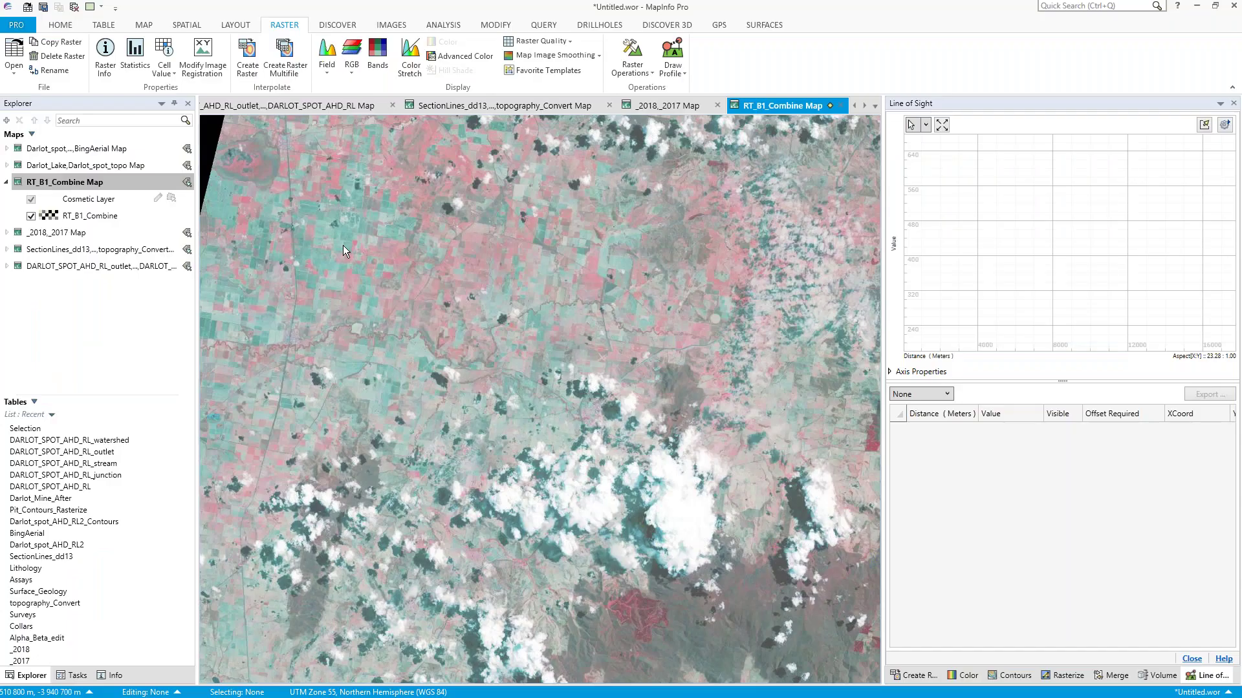
- Display the SectionLines_dd13 topography_Convert map and hide its Surface_Geology layer
key(ctrl+Tab)
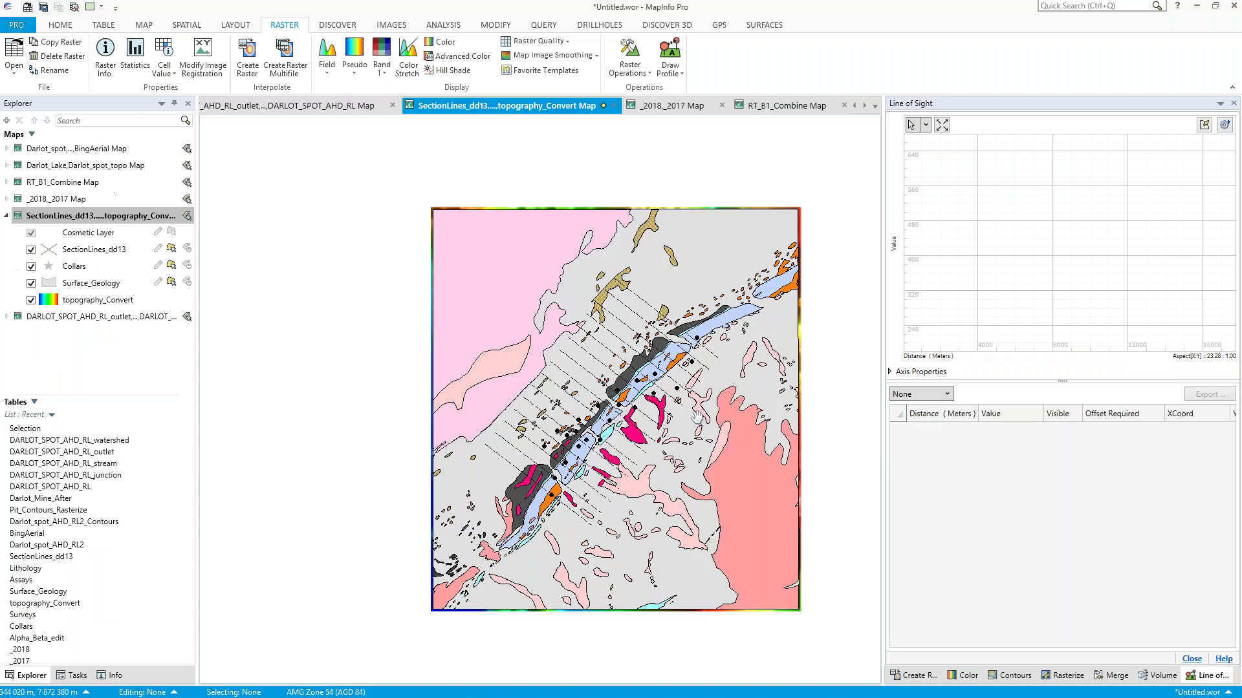
scroll(697, 417, up, 2)
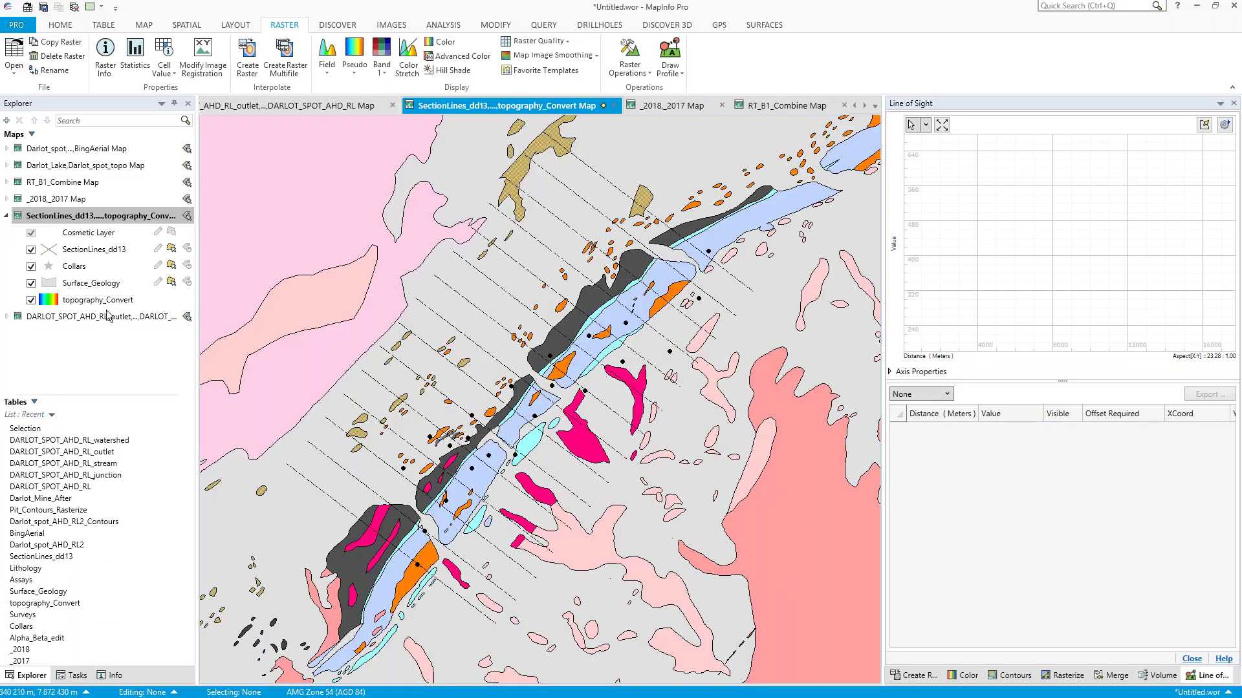
click(31, 282)
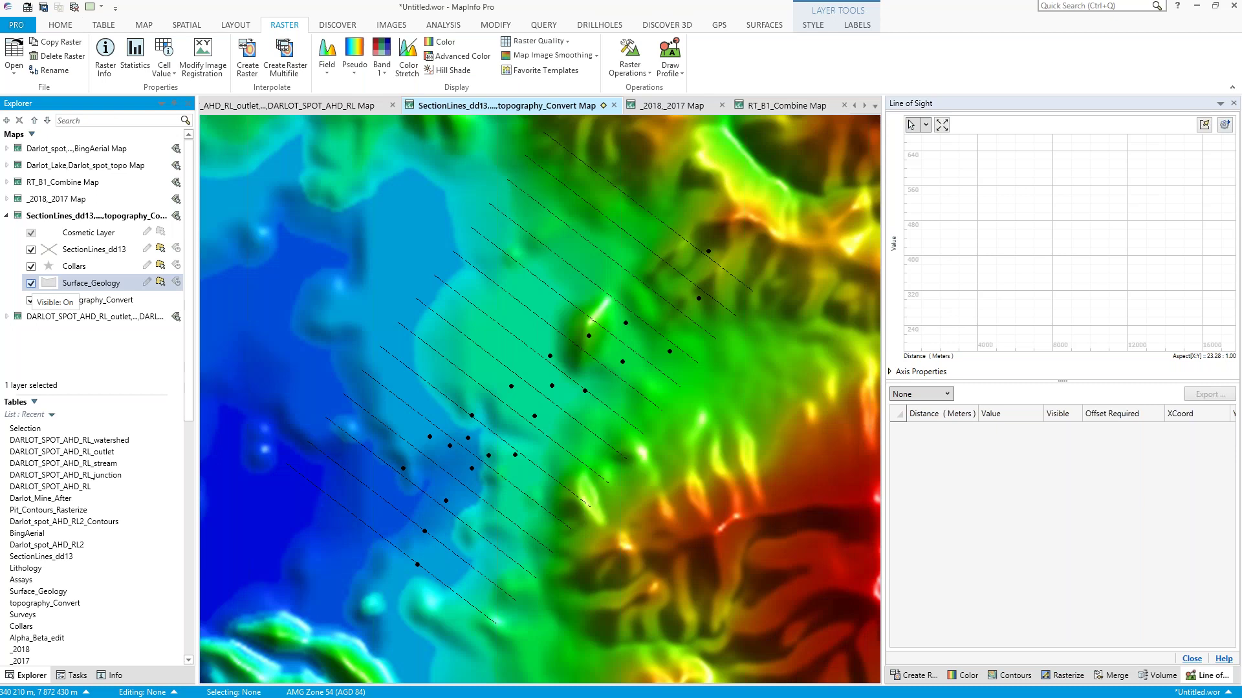
click(31, 282)
- Widen the map area beside the Line of Sight pane and turn on the labels of the Collars layer
drag(882, 390, 1086, 390)
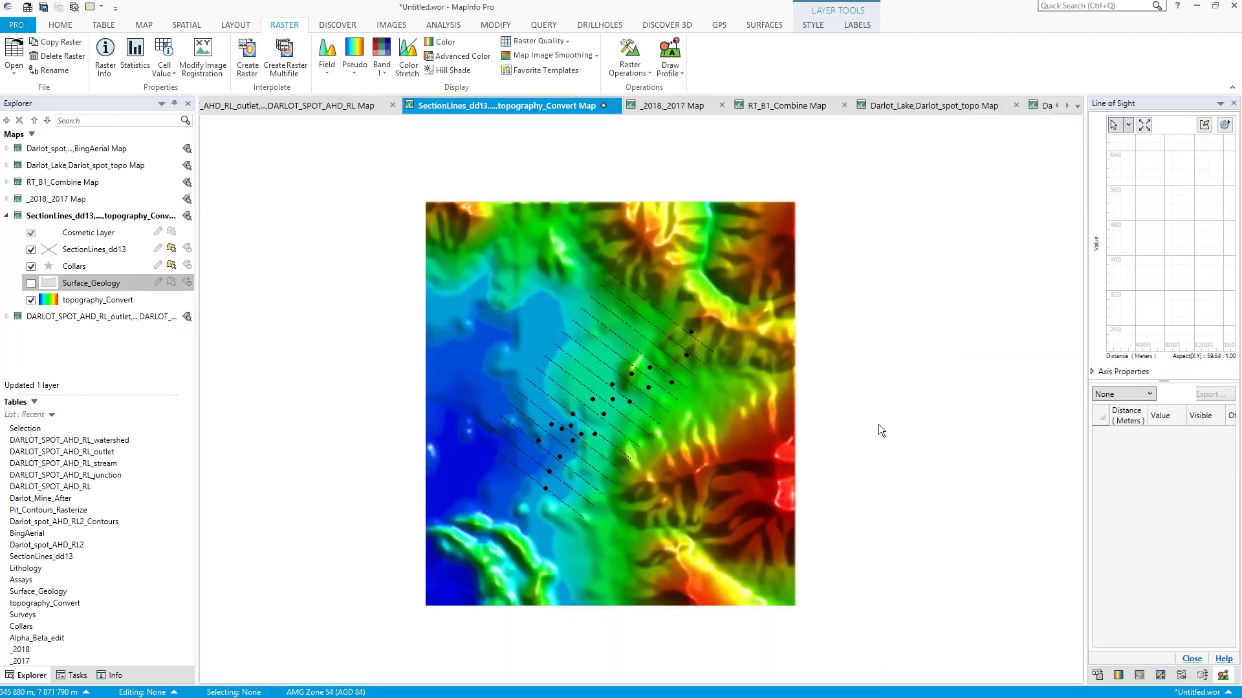
scroll(712, 388, up, 2)
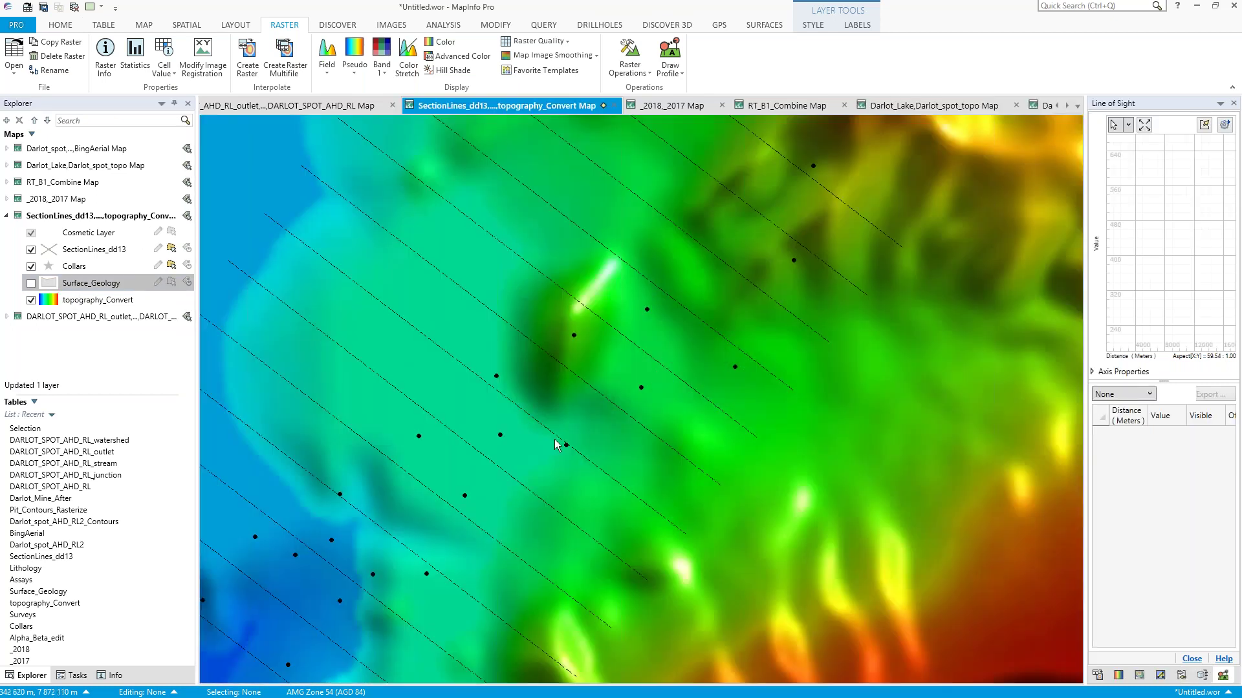
drag(554, 445, 646, 458)
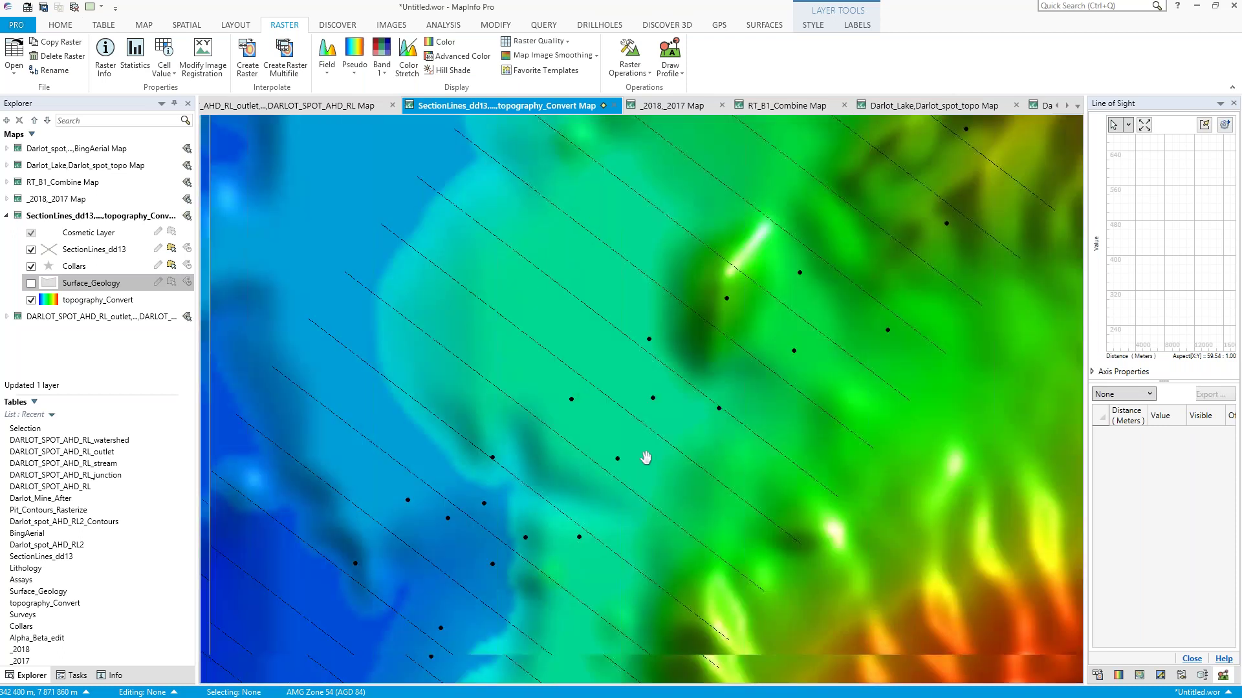
click(187, 266)
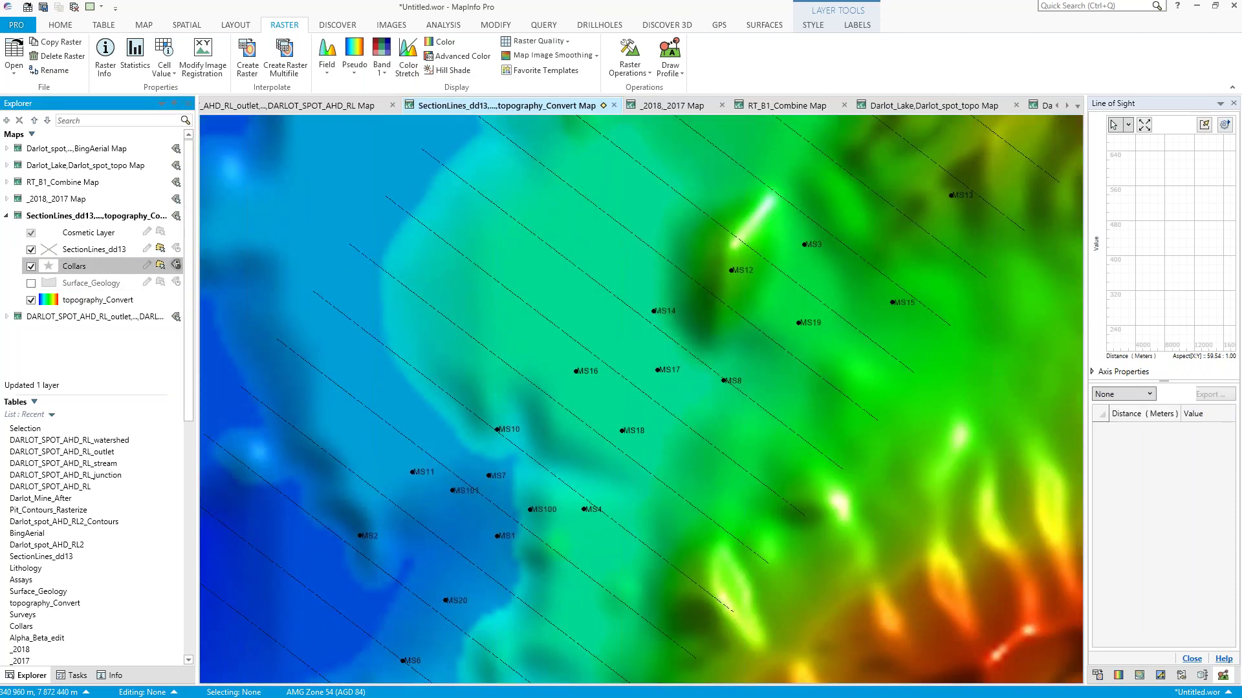
drag(543, 453, 599, 398)
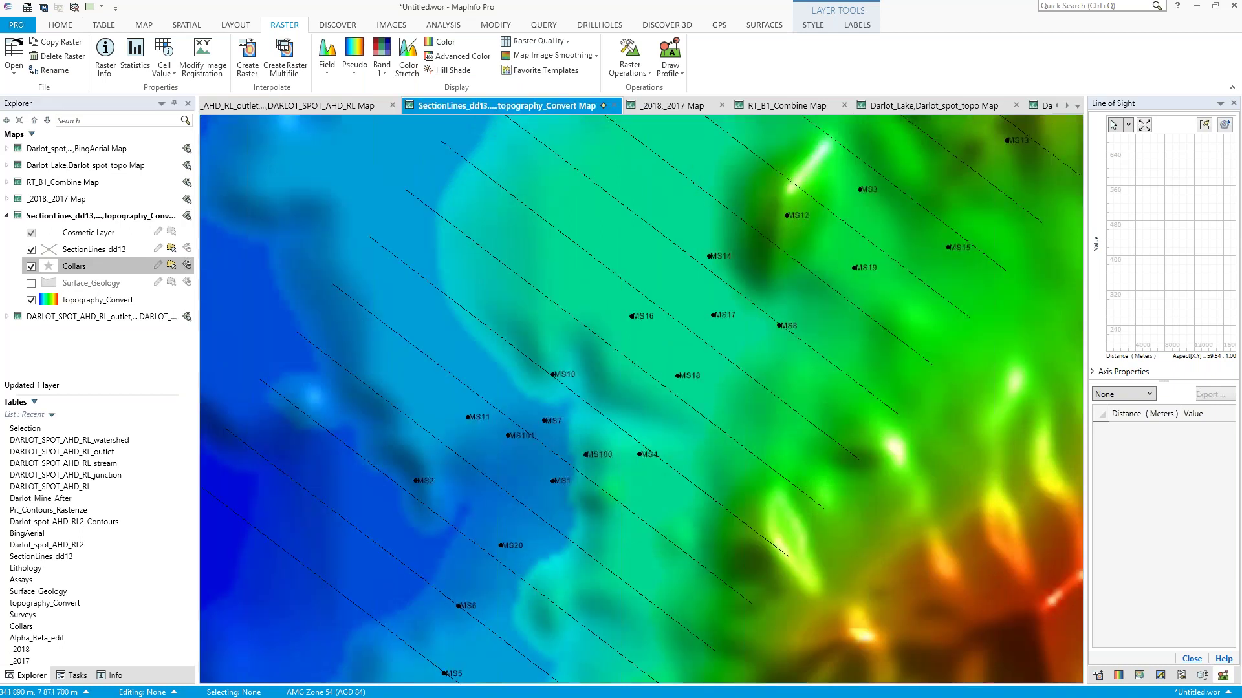
- Select the section line passing by collars MS101 and MS100, and start Generate Sections with its dialog moved clear of the line
click(446, 372)
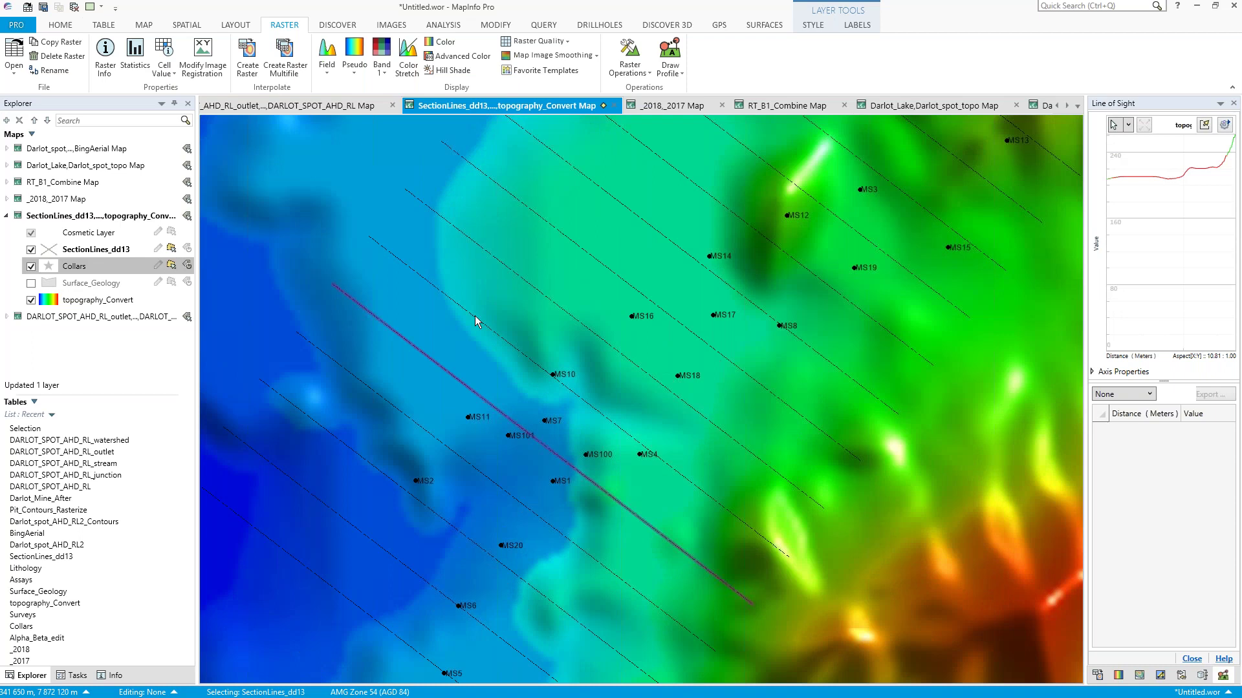
click(599, 25)
click(172, 55)
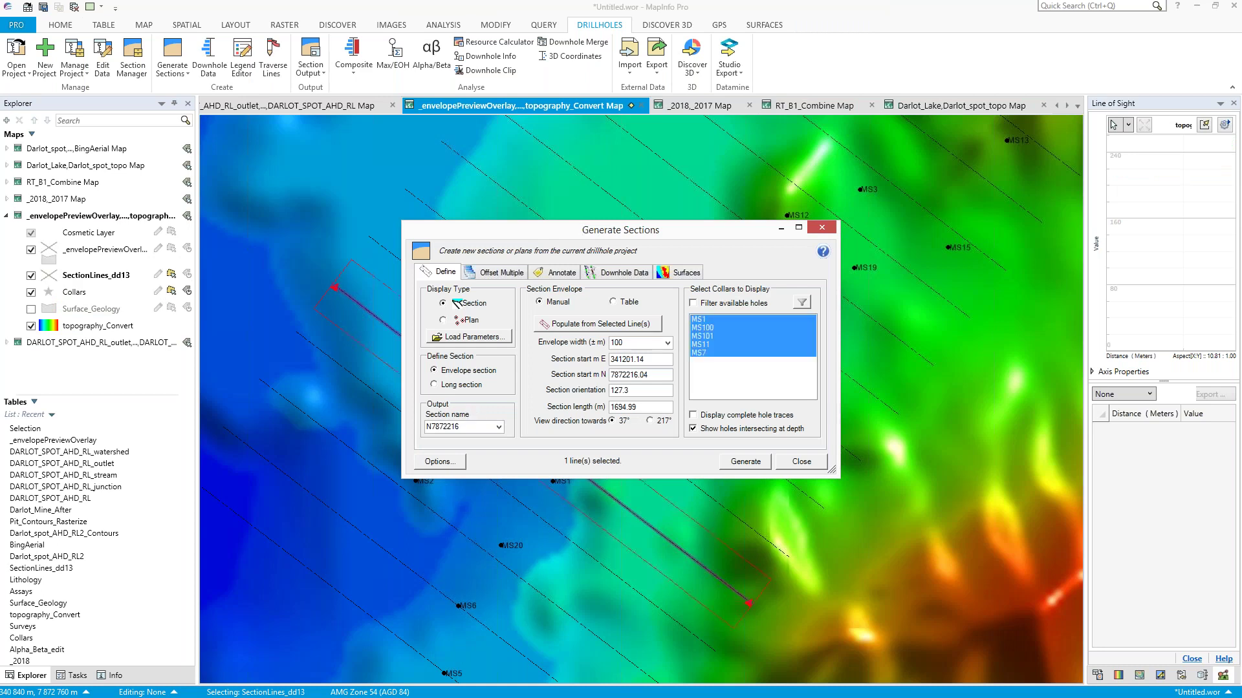
drag(596, 226, 734, 103)
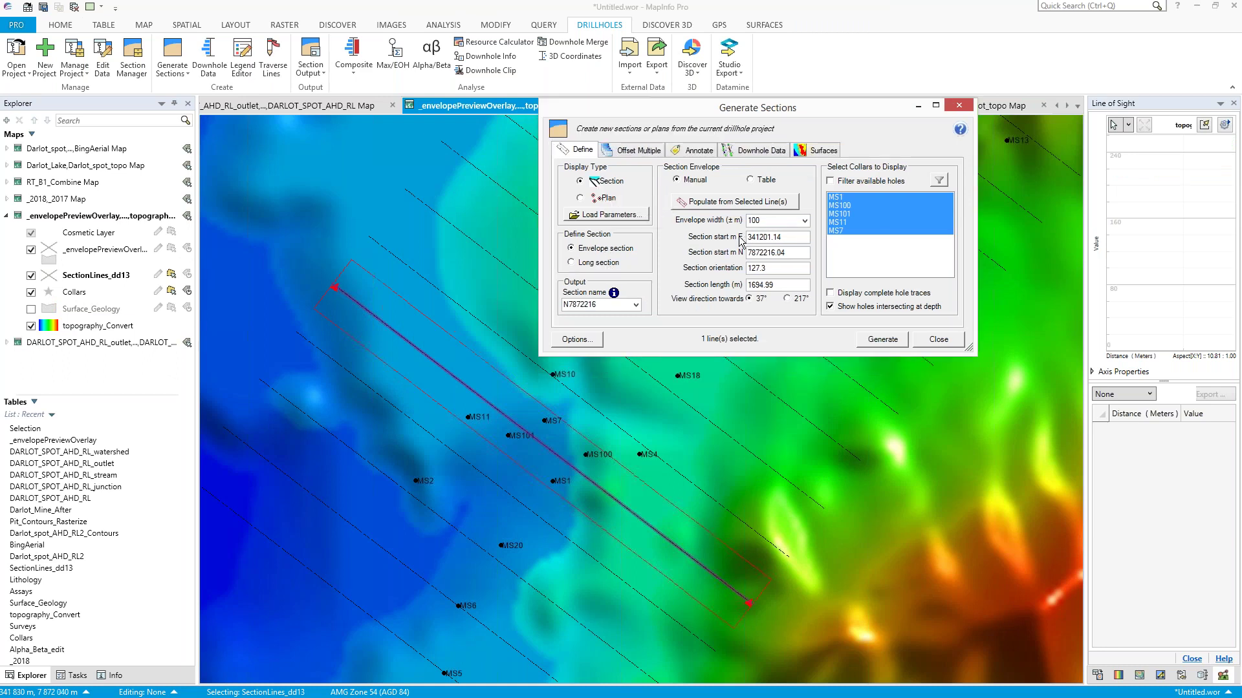
- Review the offset and annotation settings, generate drillhole section N7872216, and inspect its hole traces near the collars
click(637, 151)
click(692, 154)
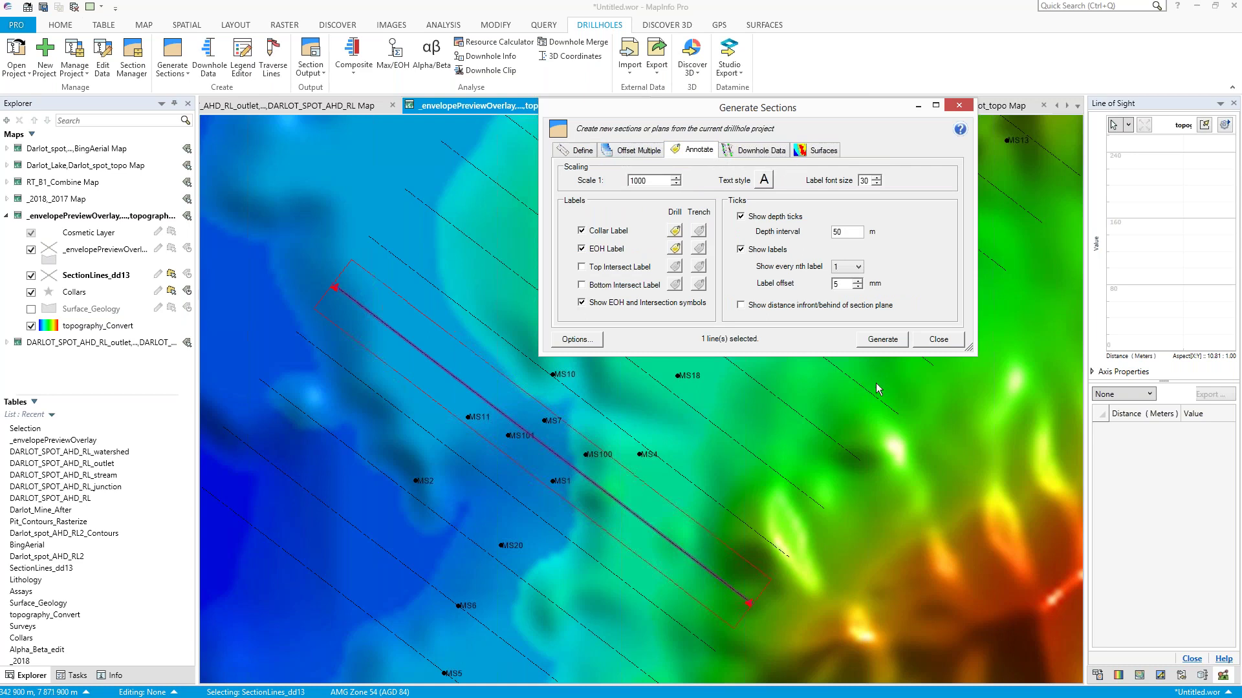
click(879, 344)
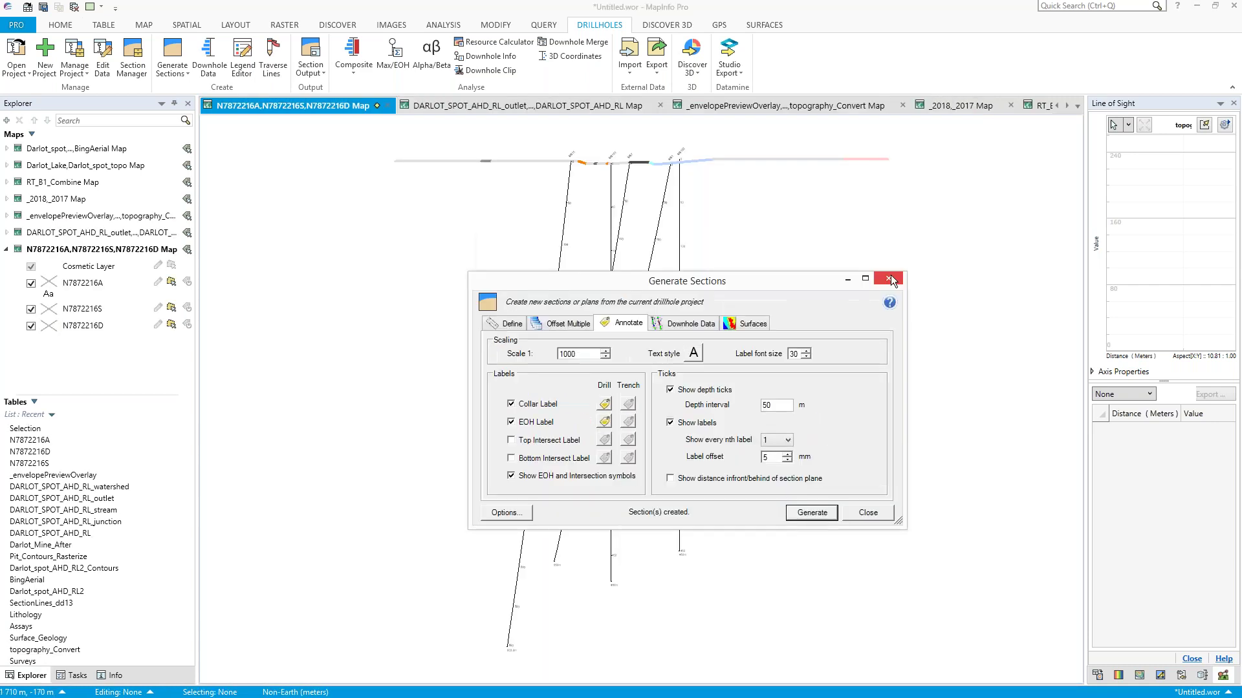
drag(721, 202, 735, 216)
scroll(648, 206, up, 2)
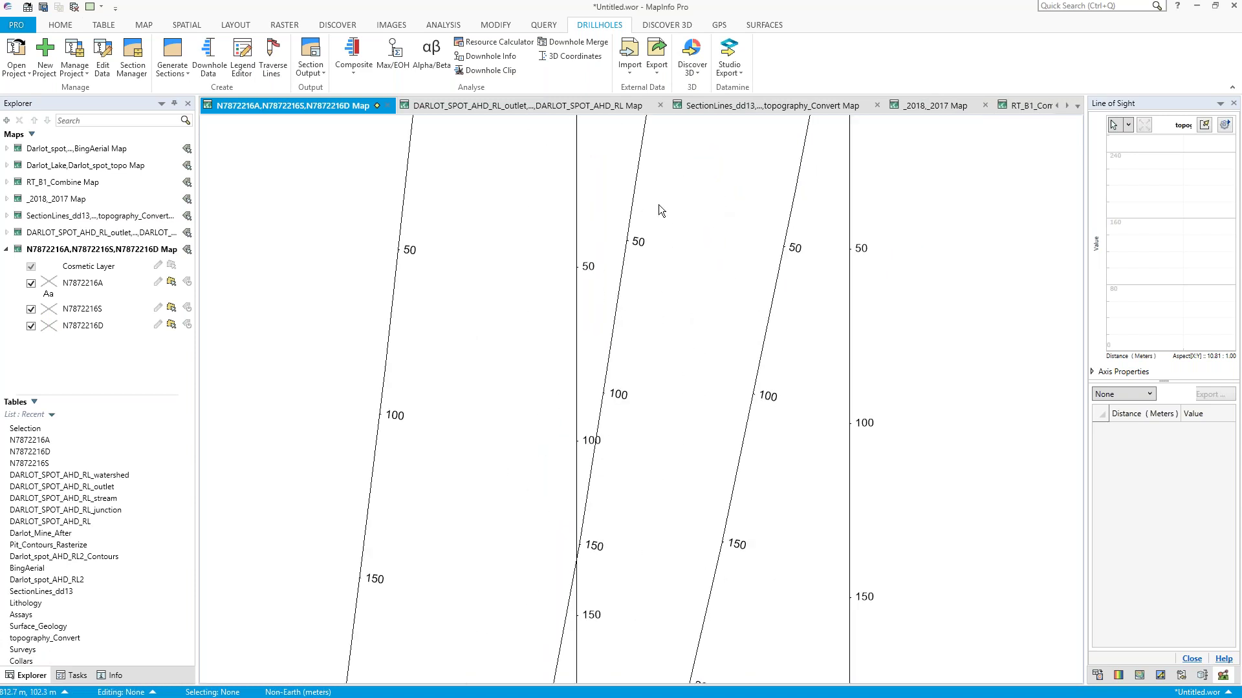
drag(665, 214, 735, 321)
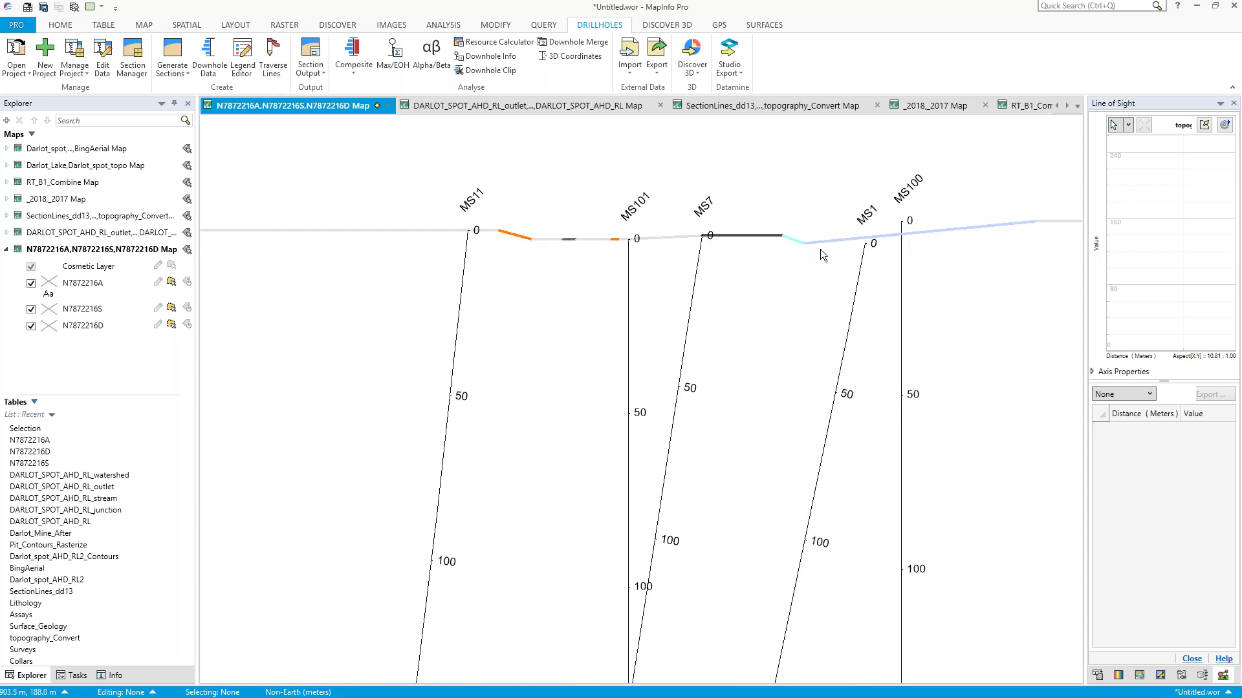
- Add a Trace Shade to section N7872216 from the Lithology table's geolcode field with the Lithology_geolcode legend, and apply it
drag(804, 322, 816, 286)
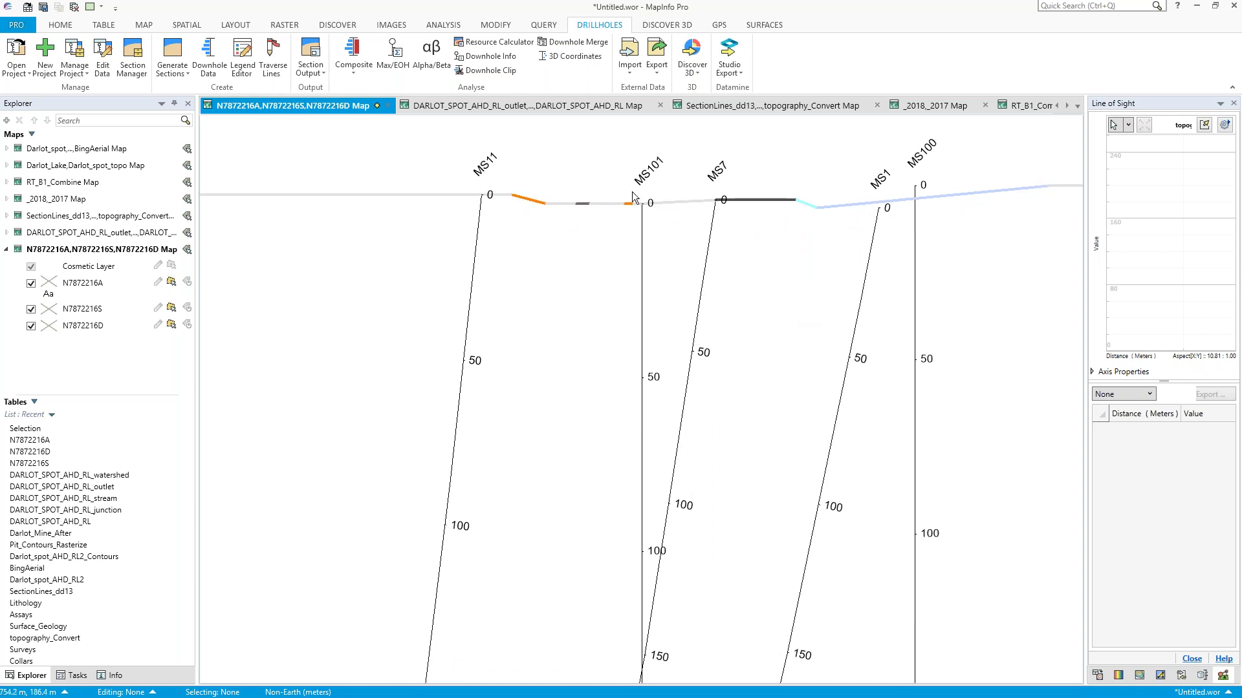
click(215, 73)
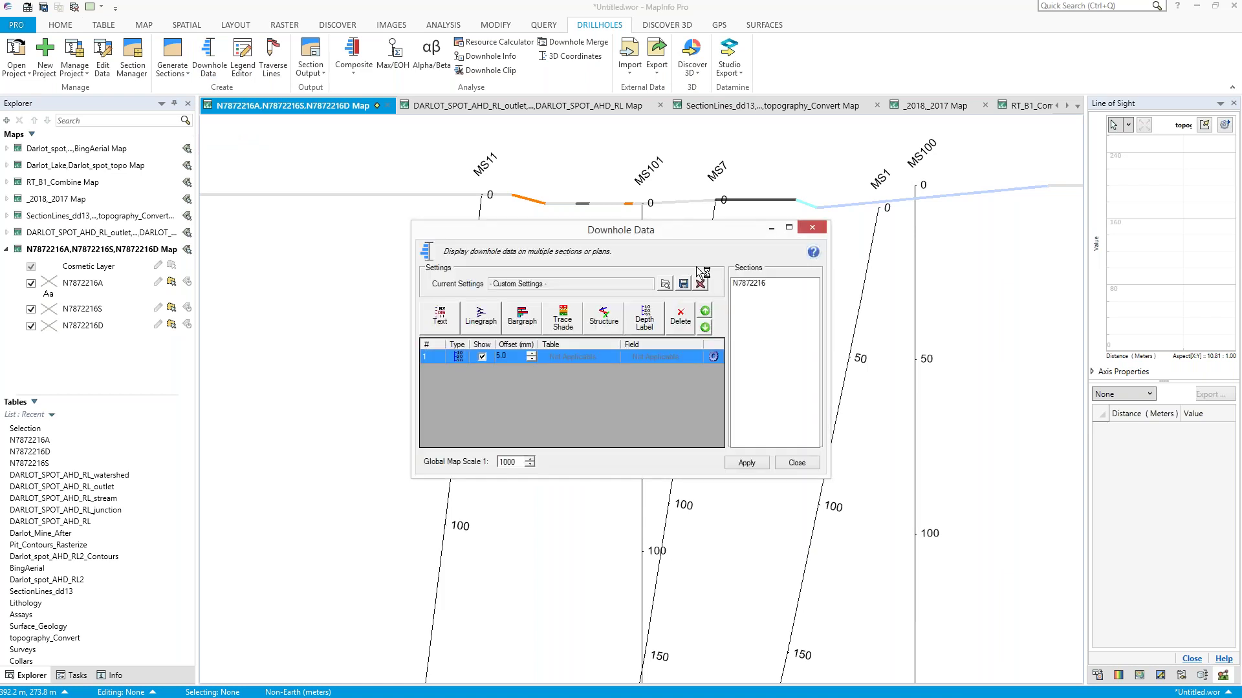
drag(611, 229, 212, 139)
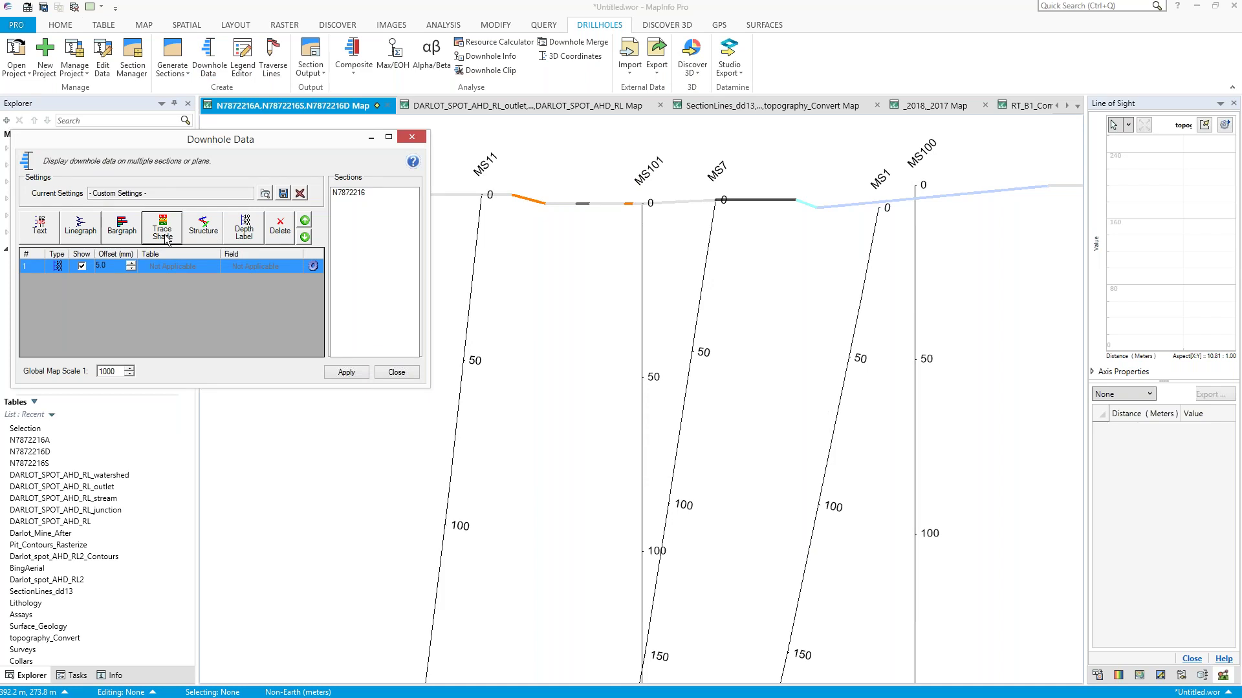
click(165, 238)
click(240, 200)
click(227, 229)
click(239, 272)
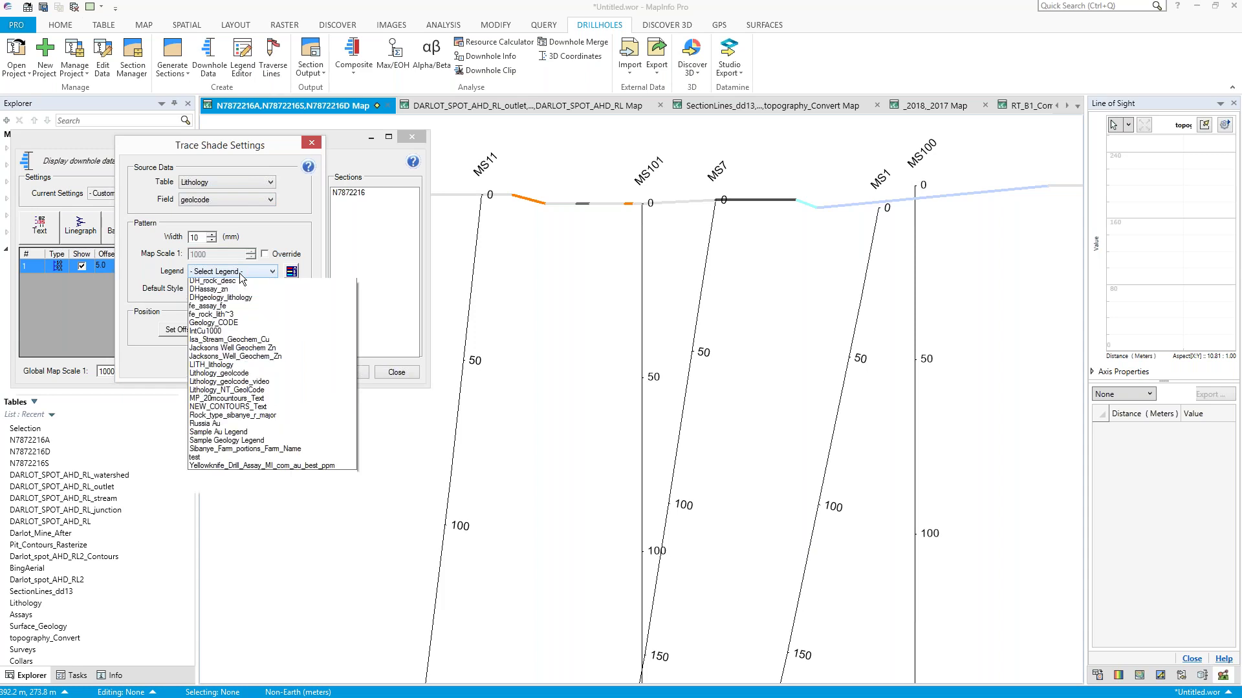
click(223, 373)
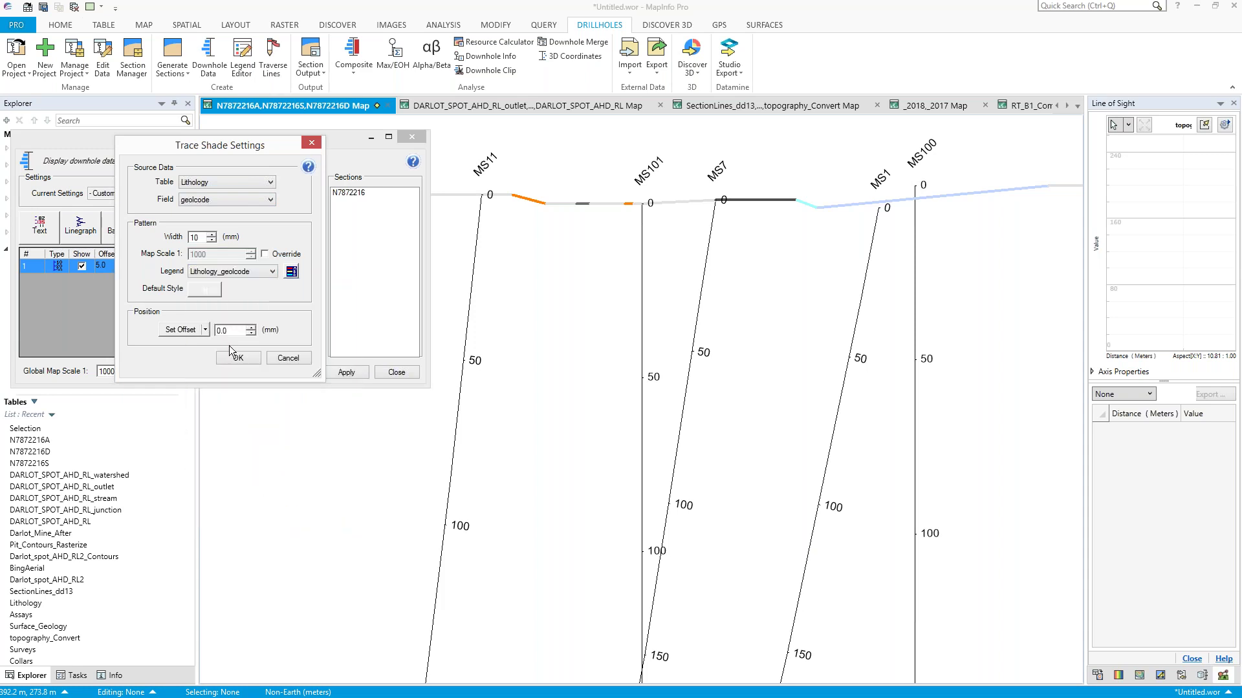
click(239, 359)
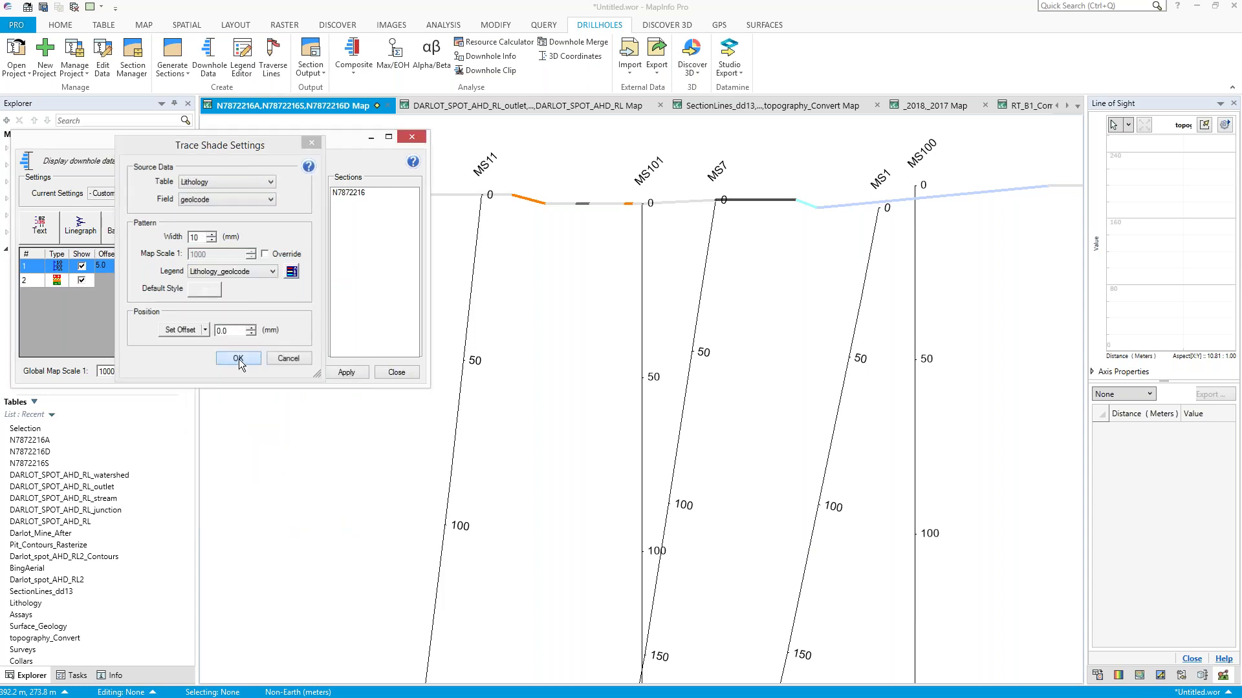
click(353, 375)
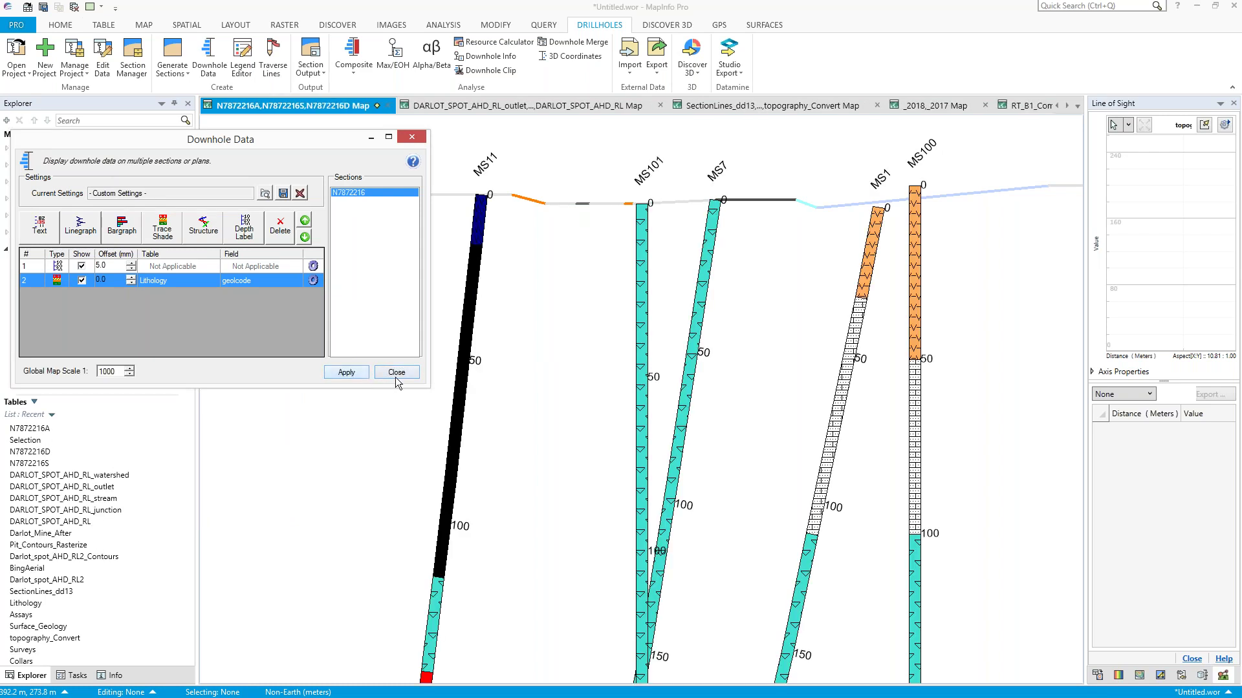
- Add a Bargraph of Assays zn_ppm with 90 mm maximum display width, the ASSAY_ZINC legend and a 5 mm offset, and apply it
click(127, 234)
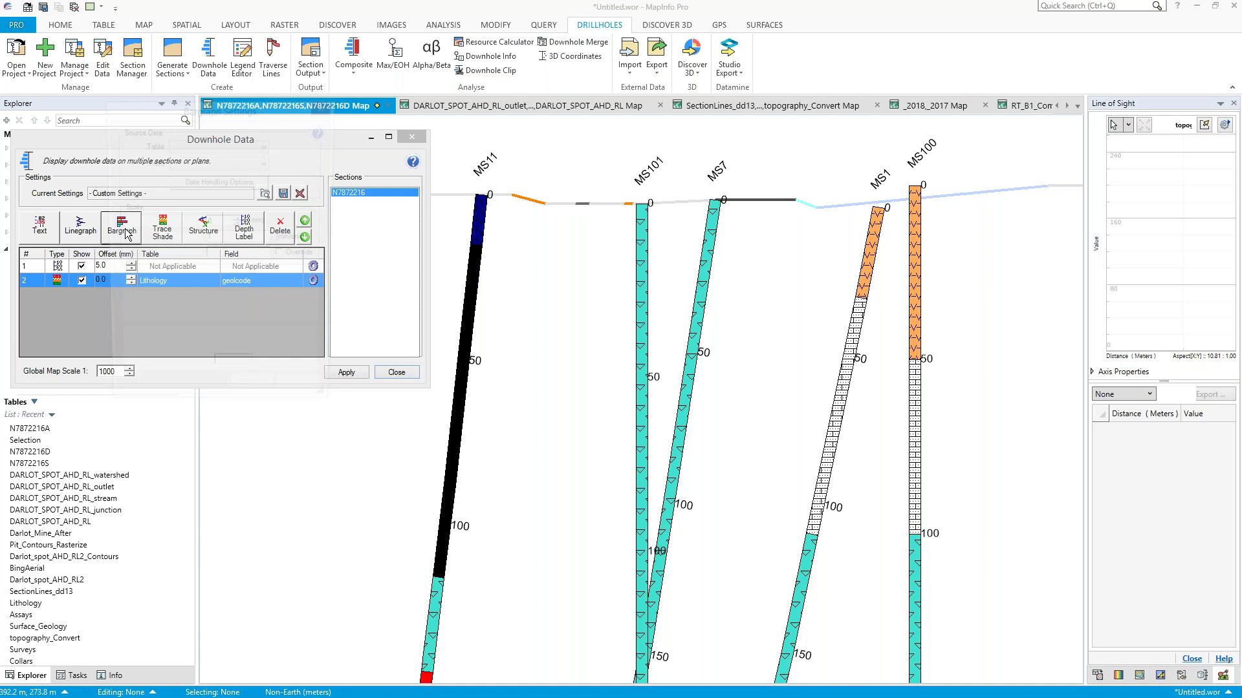
click(218, 145)
click(194, 156)
click(216, 162)
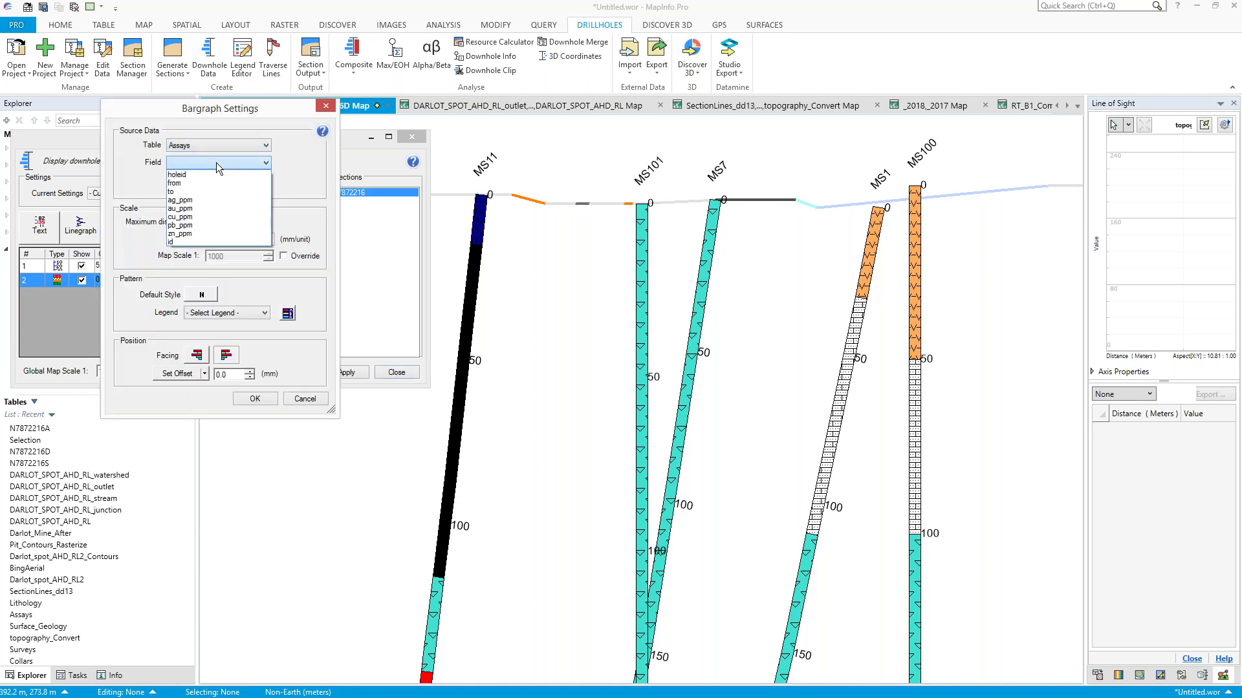
click(208, 221)
text(90)
click(232, 313)
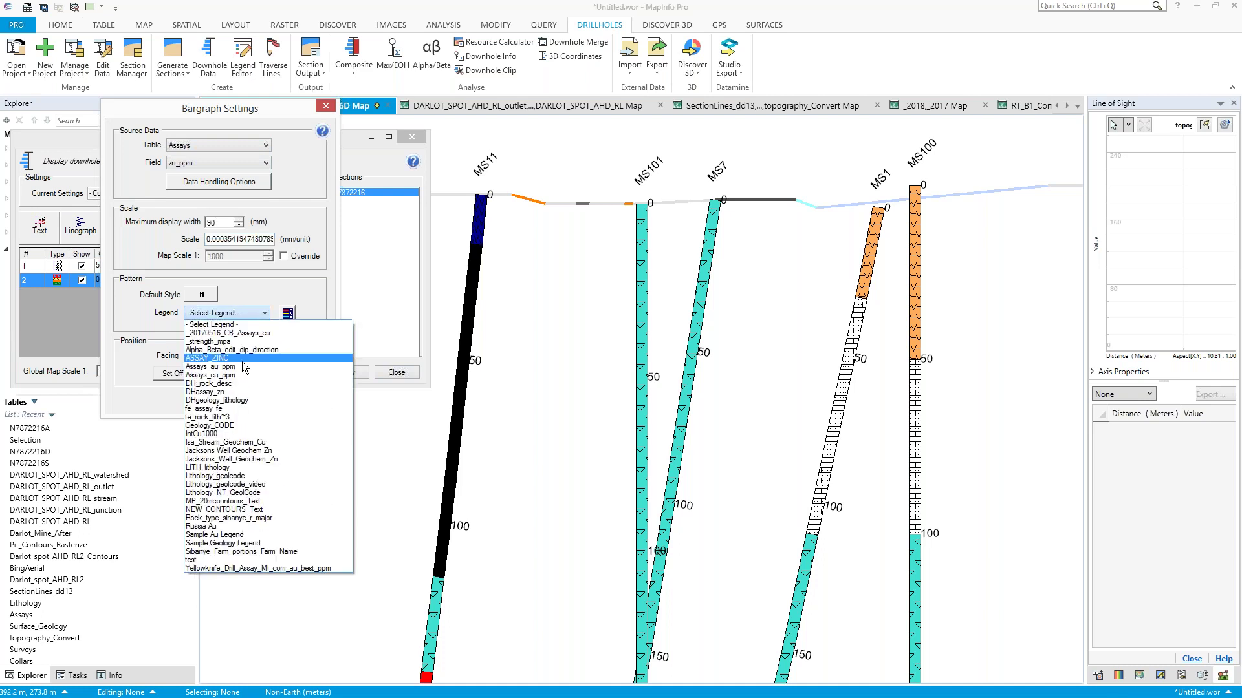
click(243, 360)
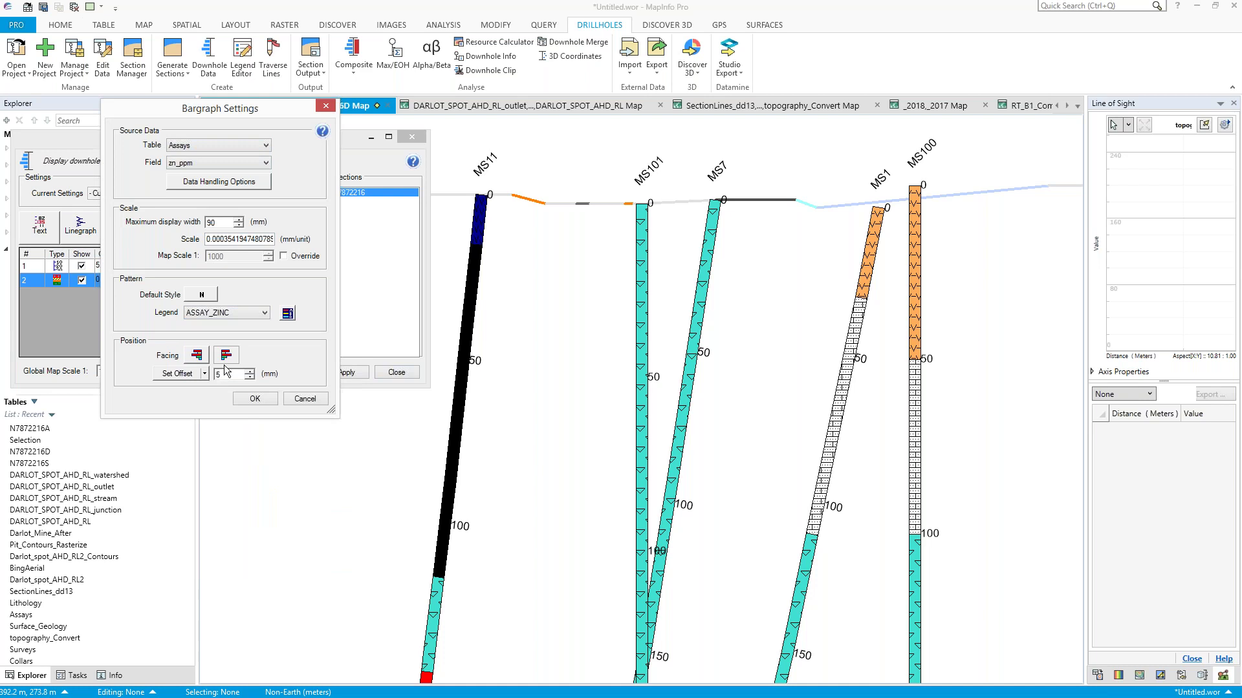
click(258, 398)
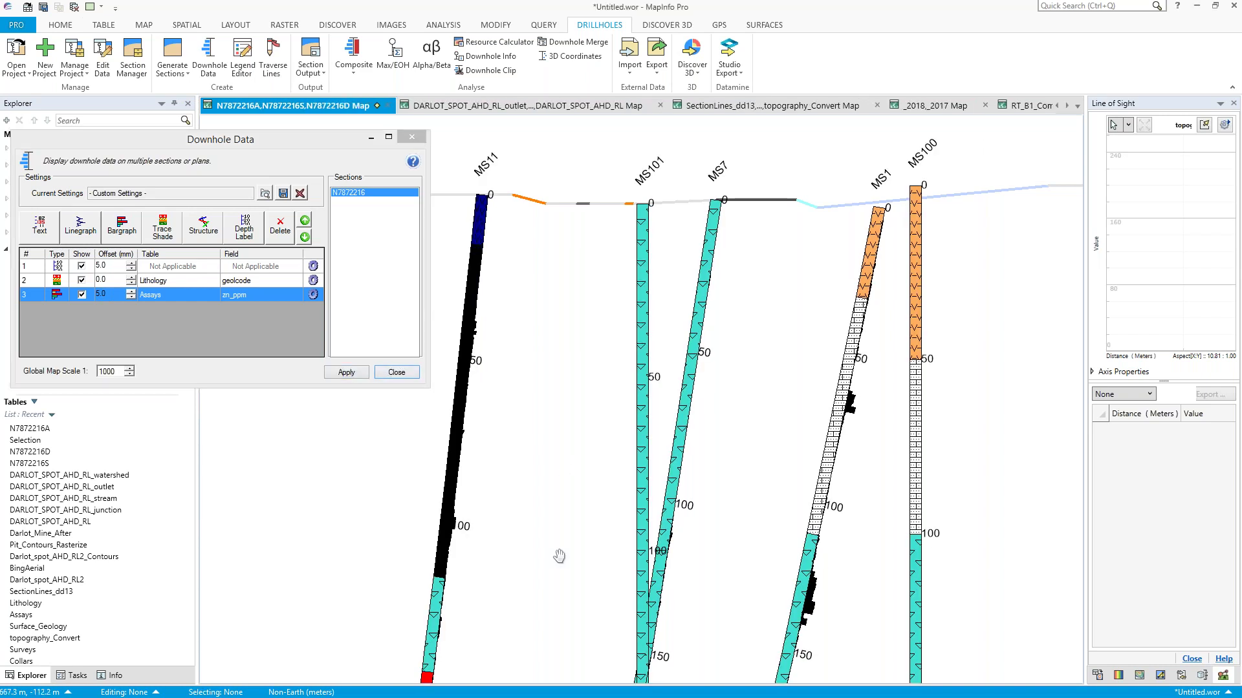
- Inspect the lithology shading and zinc bargraphs down the hole traces, and close the Downhole Data dialog
drag(559, 556, 645, 363)
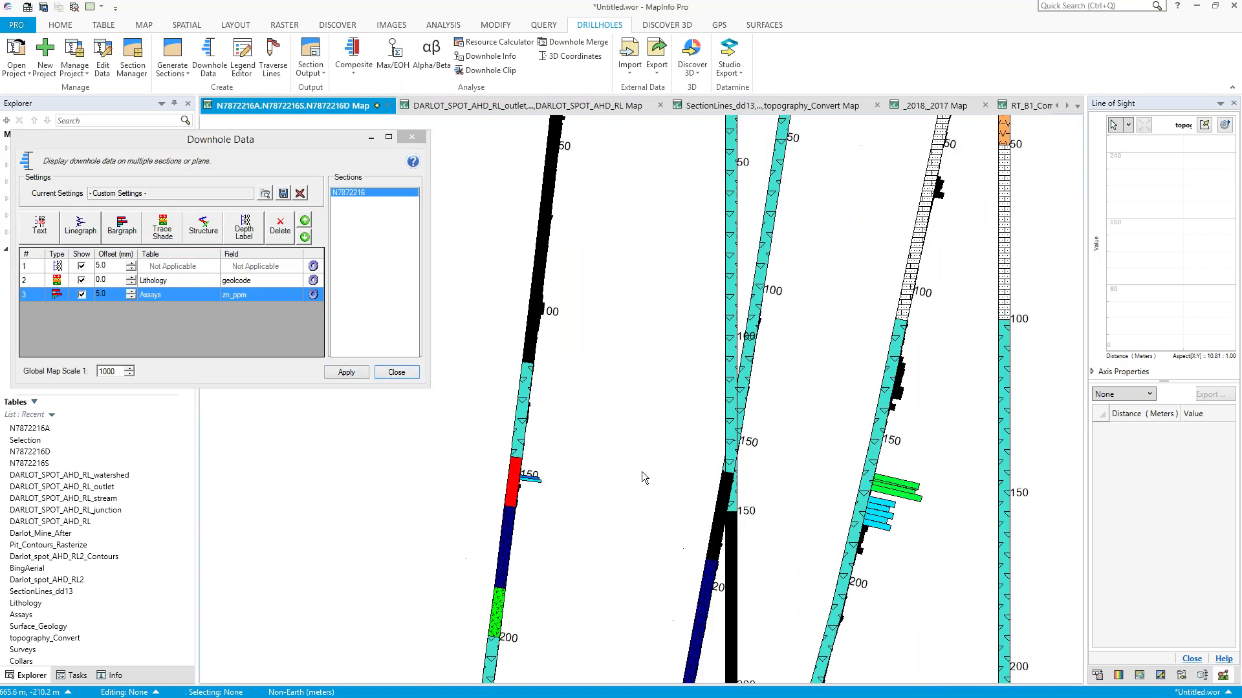
drag(642, 471, 647, 377)
drag(787, 592, 920, 169)
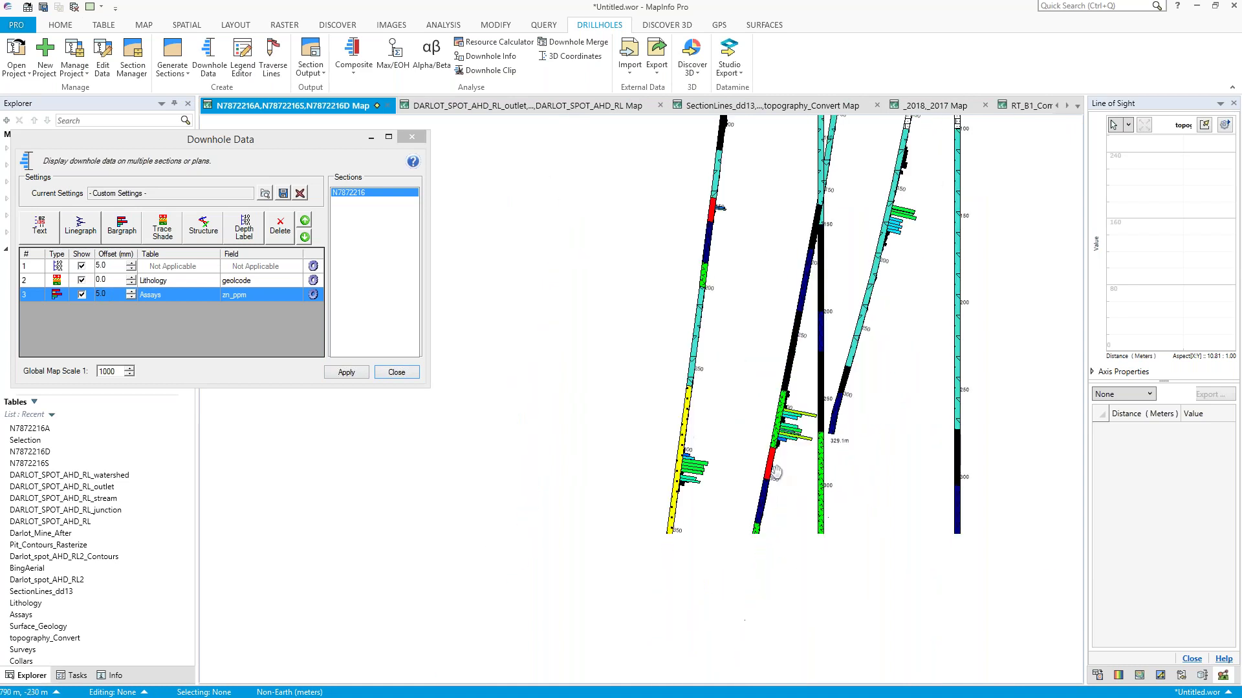
drag(798, 491, 790, 354)
scroll(788, 356, up, 1)
scroll(783, 373, down, 1)
click(396, 373)
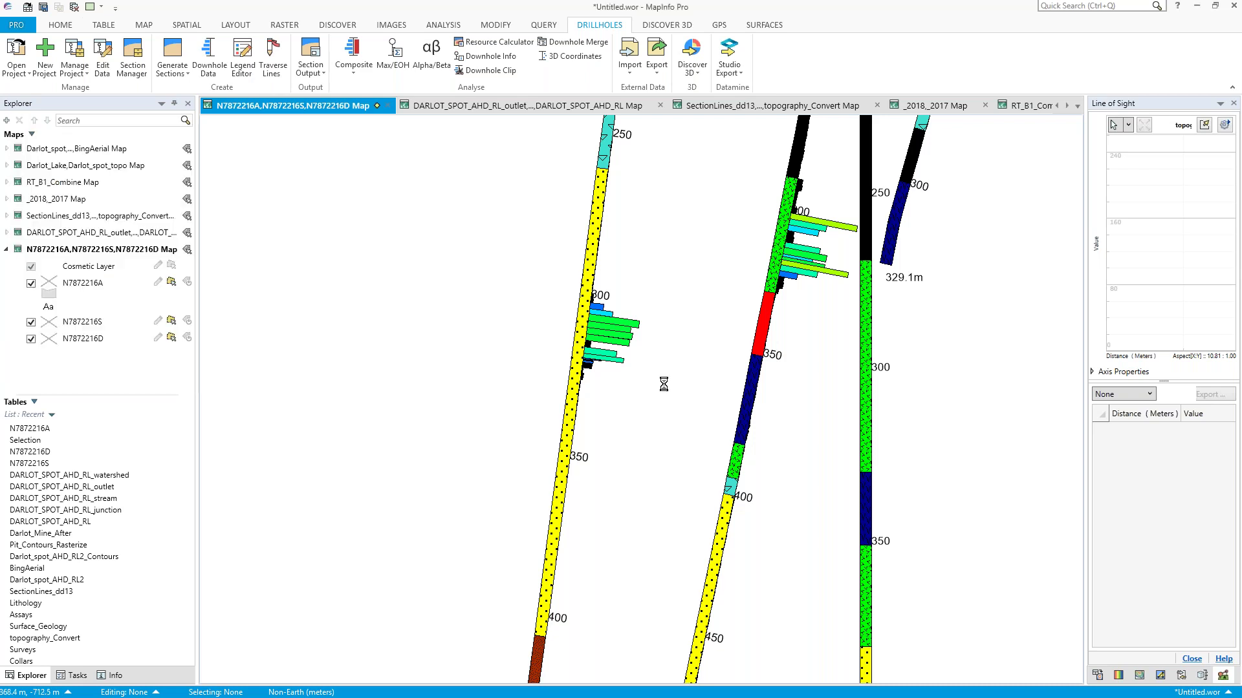
- Select the yellow lithology intervals on the three neighbouring hole traces one after another to compare them
click(629, 393)
click(697, 462)
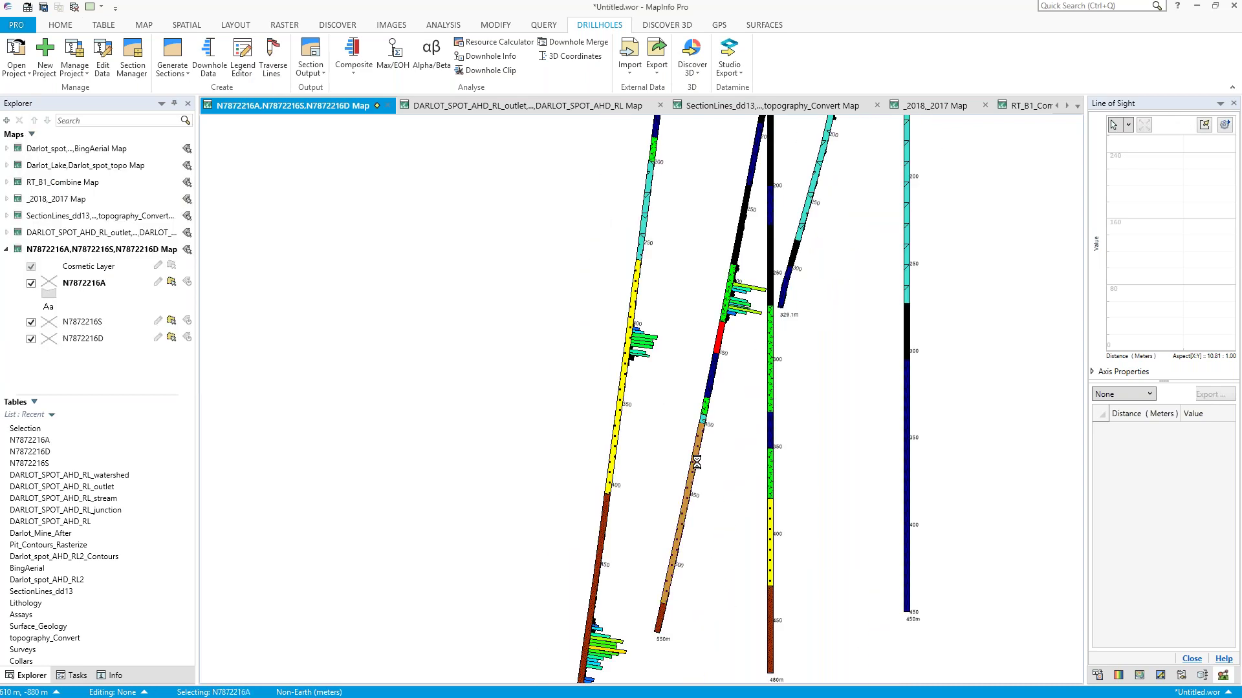
click(763, 512)
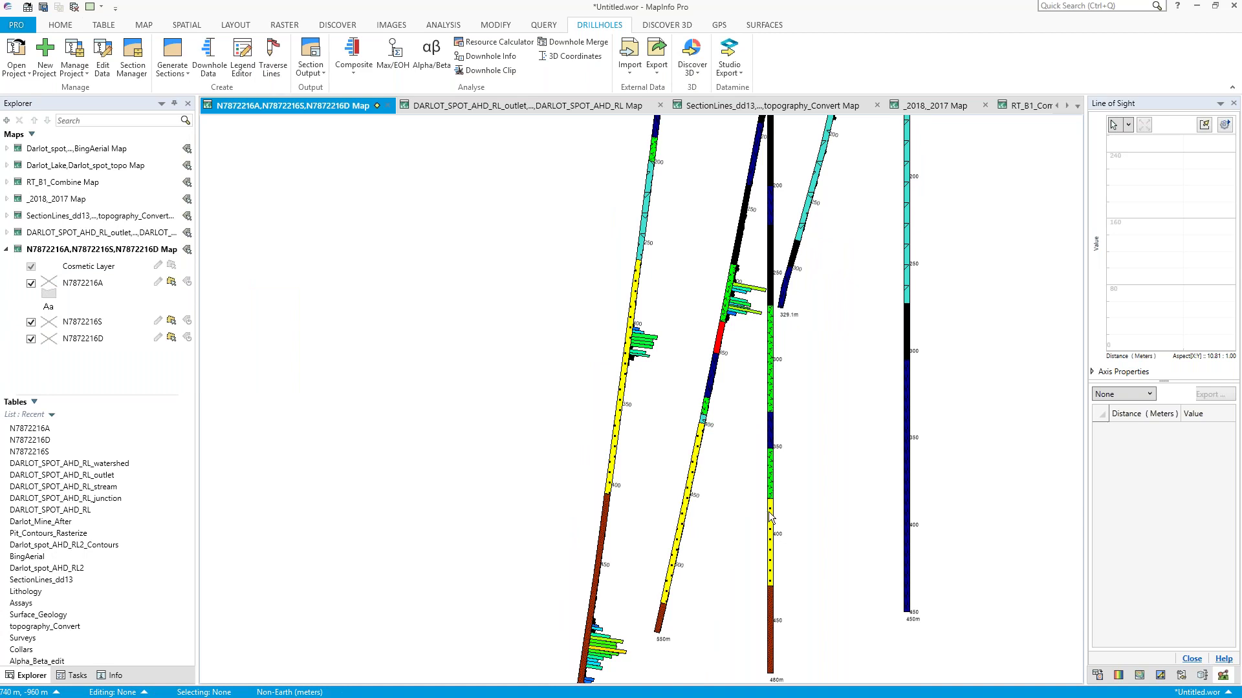
click(770, 518)
click(691, 480)
click(621, 419)
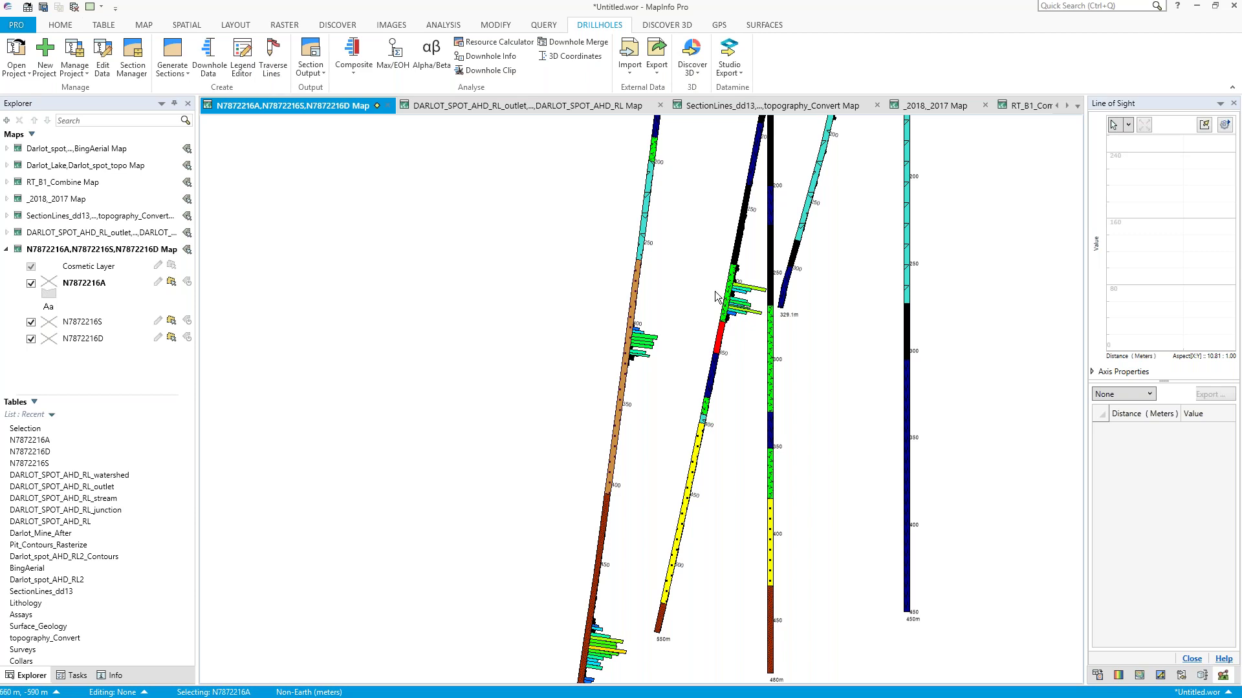
drag(574, 274, 568, 285)
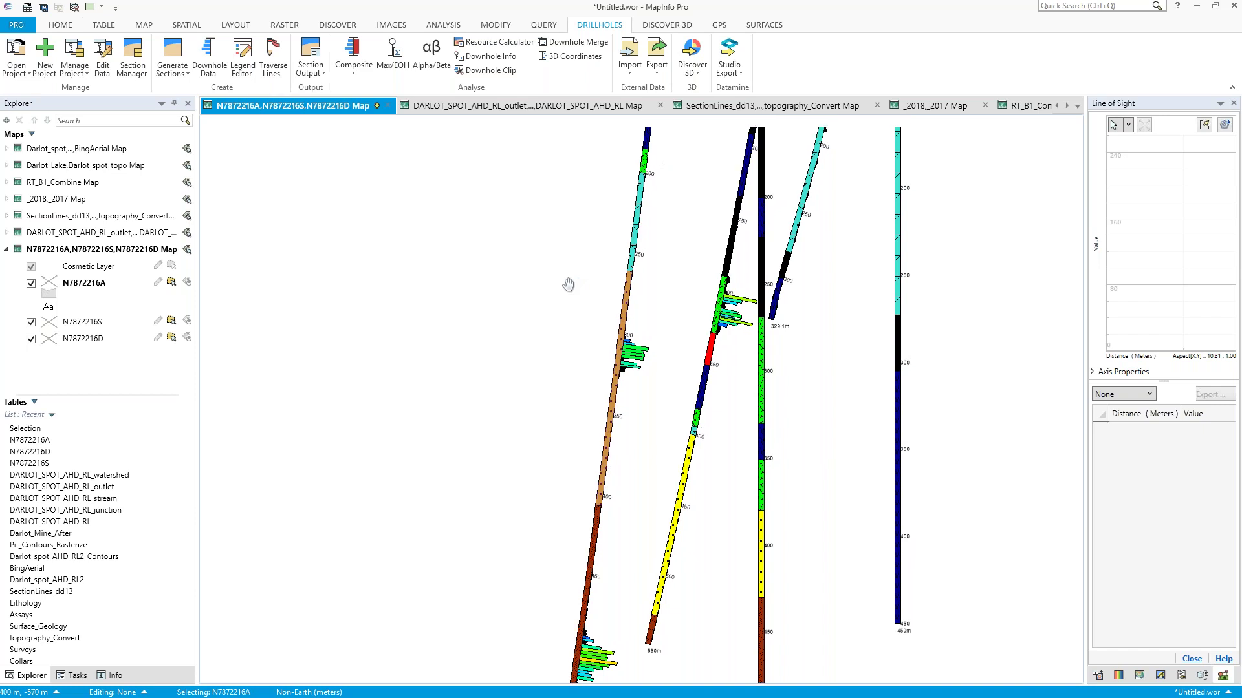
- Add a section layer named watertable to section N7872216 in the Section Manager
click(133, 62)
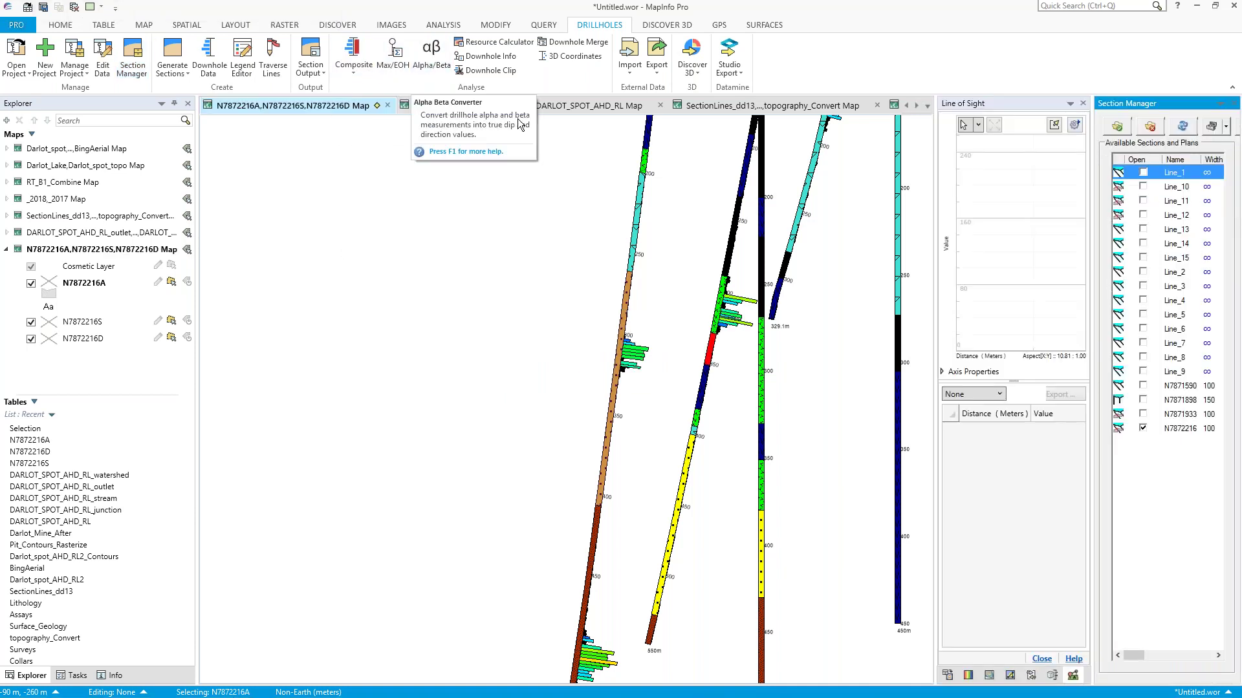
drag(1093, 208, 1084, 207)
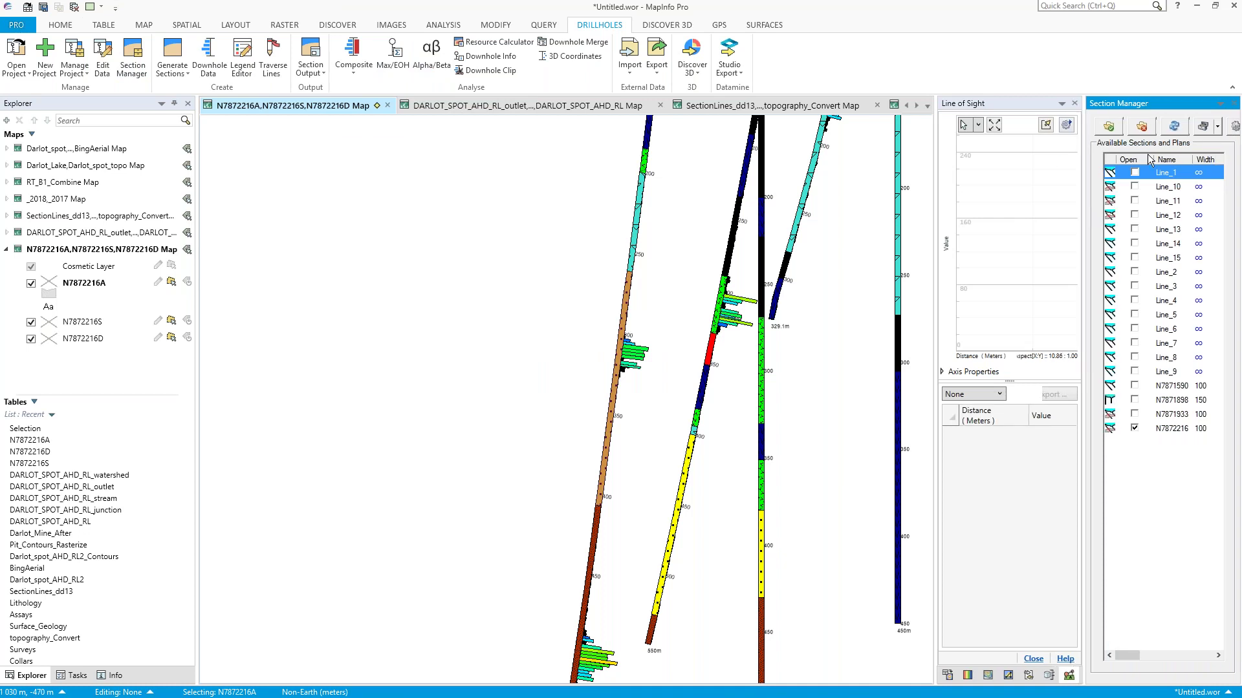
click(1164, 429)
right_click(1164, 438)
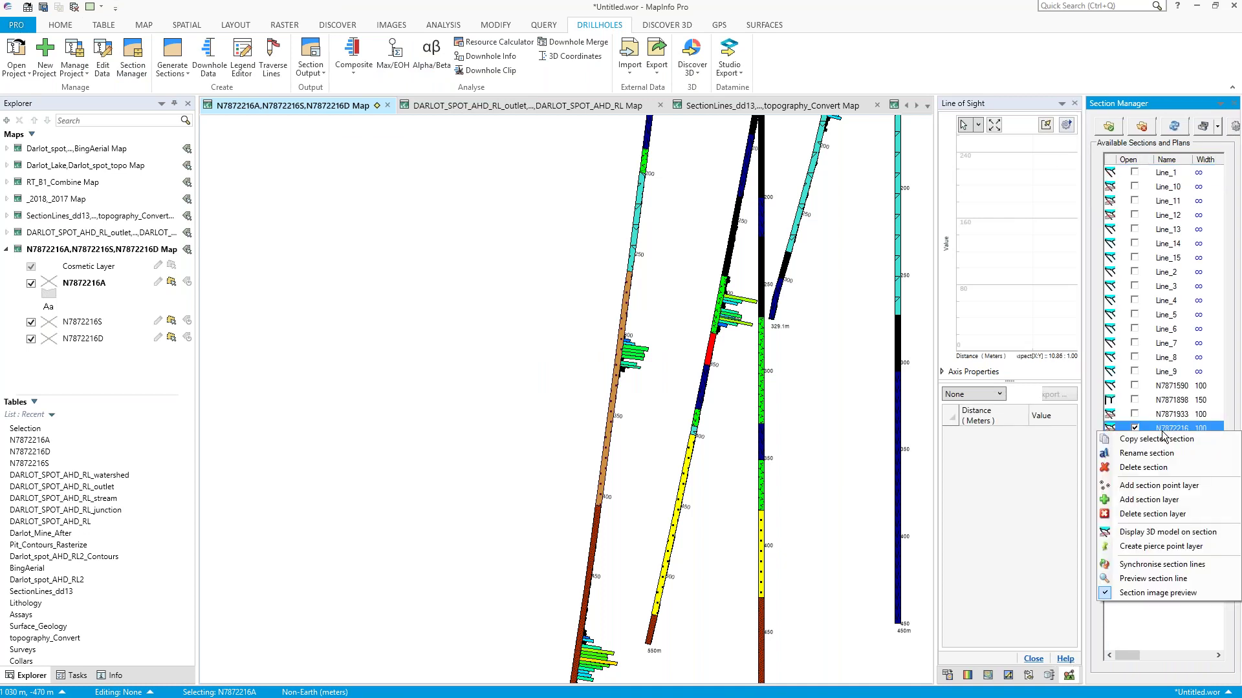
click(1157, 500)
text(watertable)
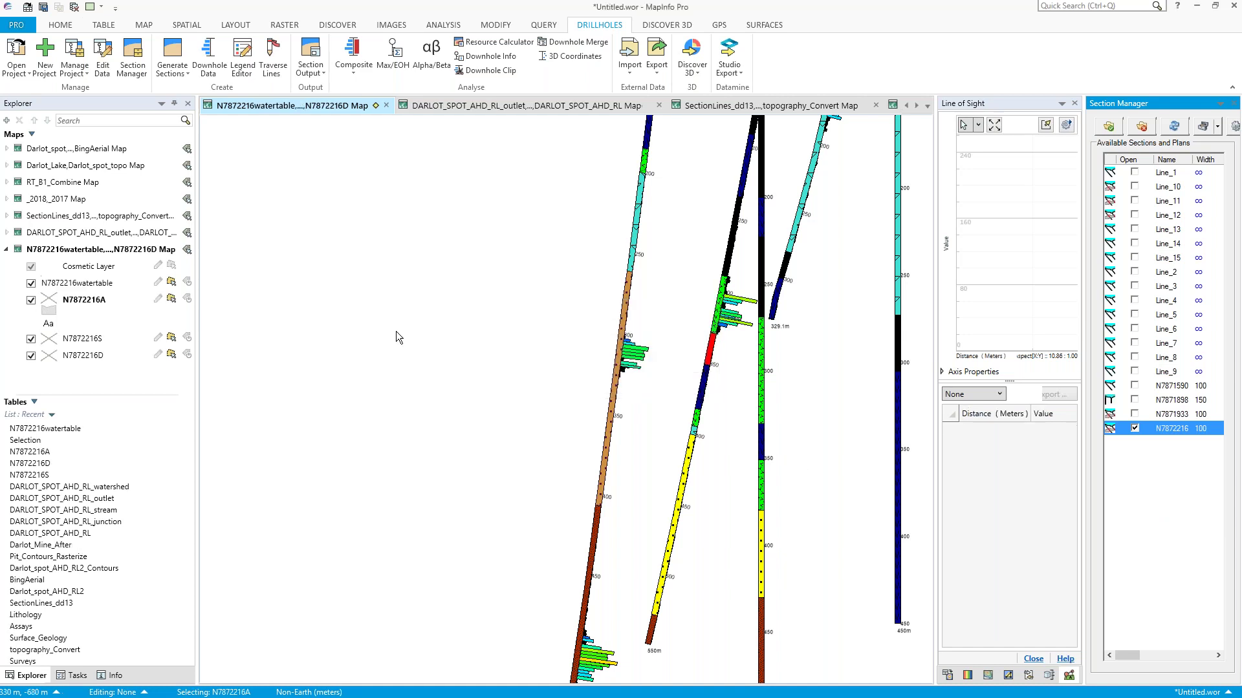
- Make the N7872216watertable layer editable and start a polygon on it, outlining the yellow lithology's upper, outer and lower limits with straight segments
click(78, 283)
click(157, 282)
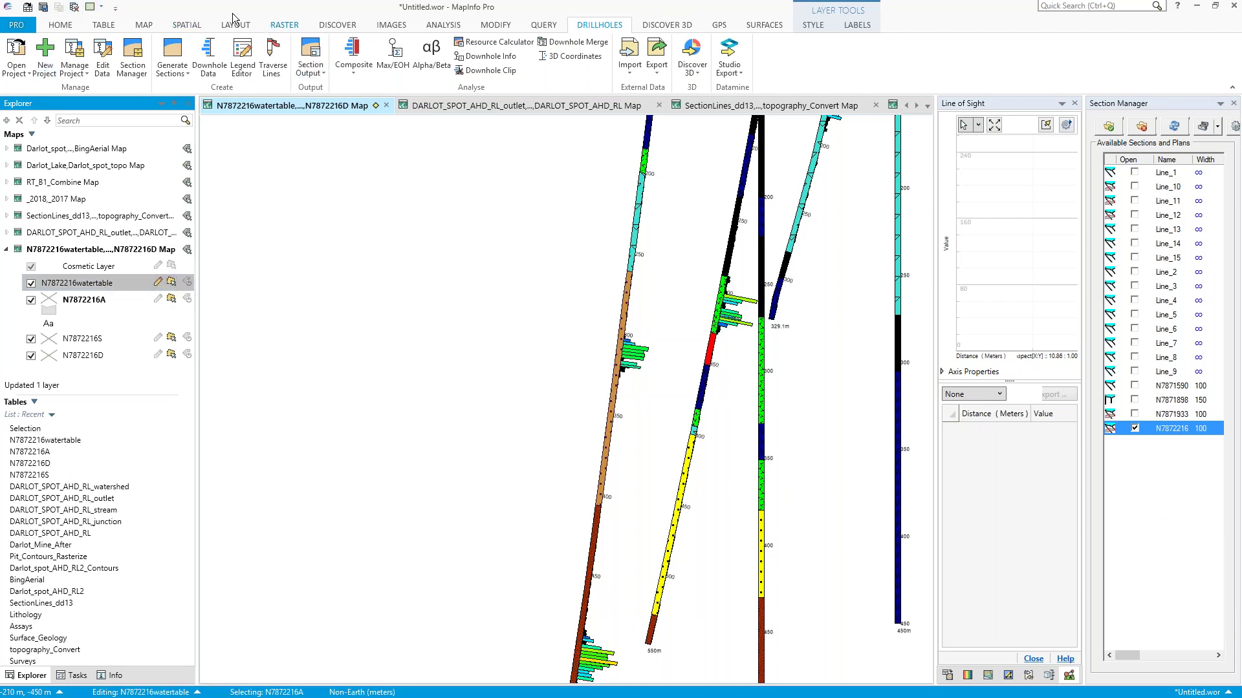
click(101, 11)
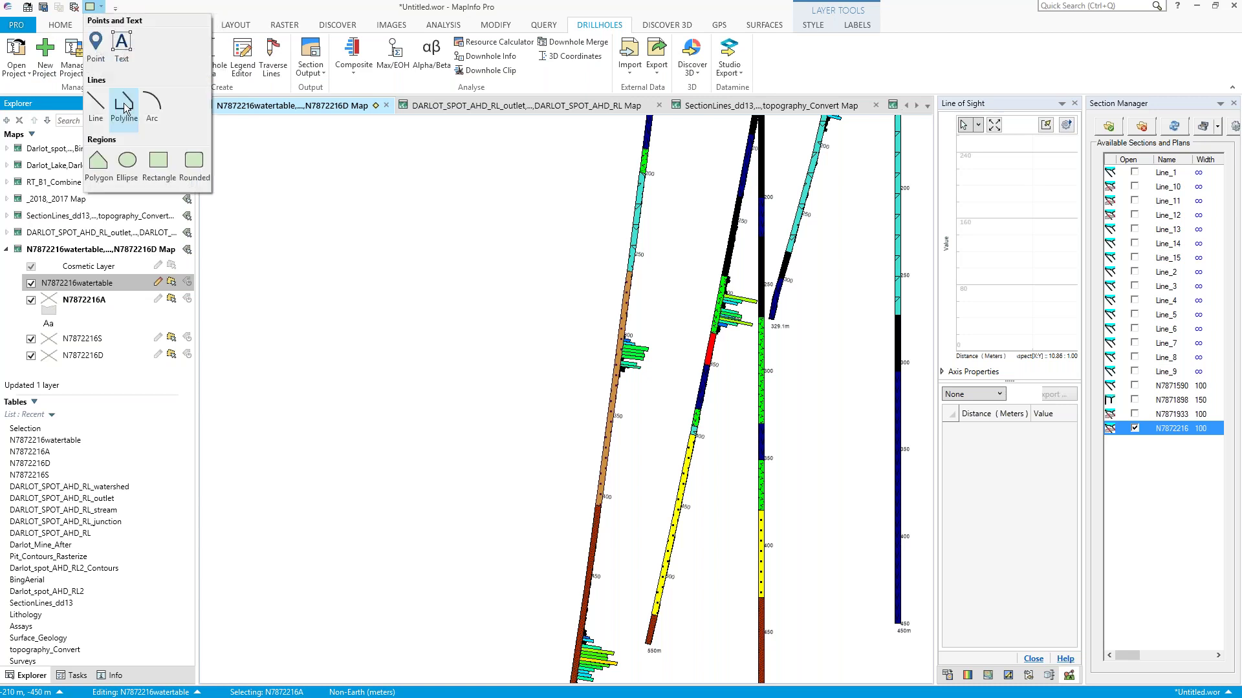
click(98, 161)
drag(435, 564, 445, 533)
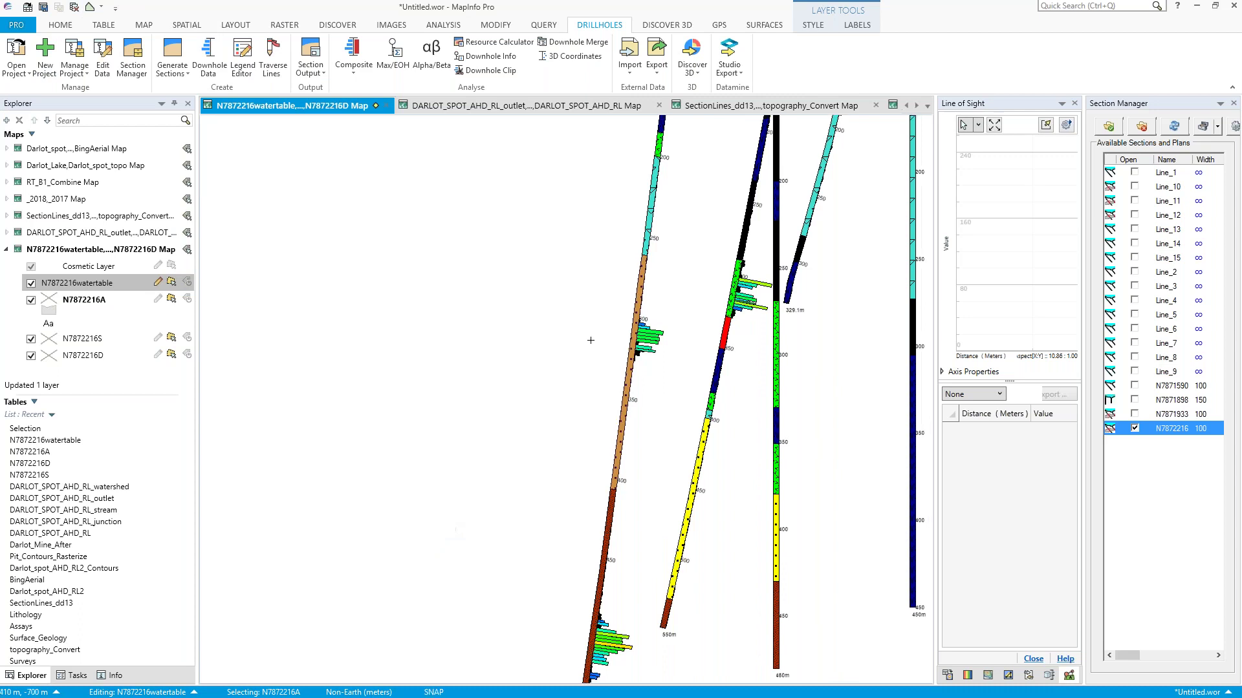
click(646, 255)
click(582, 251)
click(490, 266)
click(418, 330)
click(558, 463)
click(613, 489)
click(668, 597)
click(881, 565)
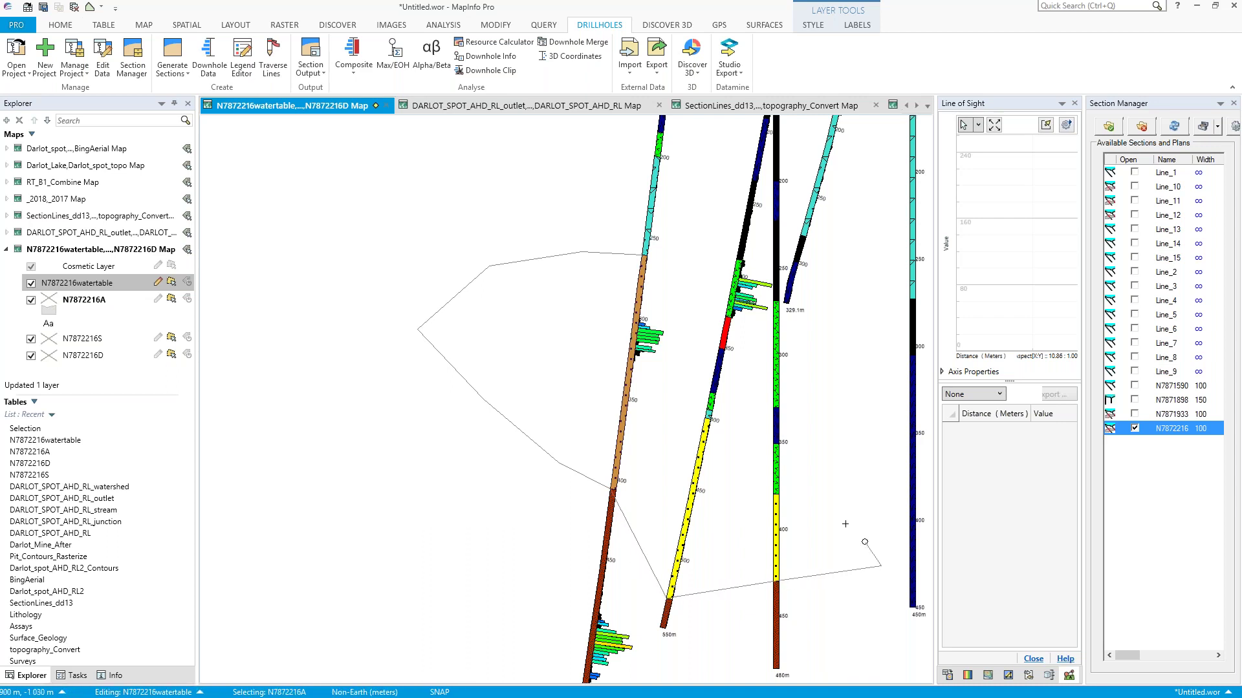
- Turn on Autonode, trace the polygon's irregular remaining edge back up toward its starting point, and close the shape
key(n)
click(726, 472)
click(727, 439)
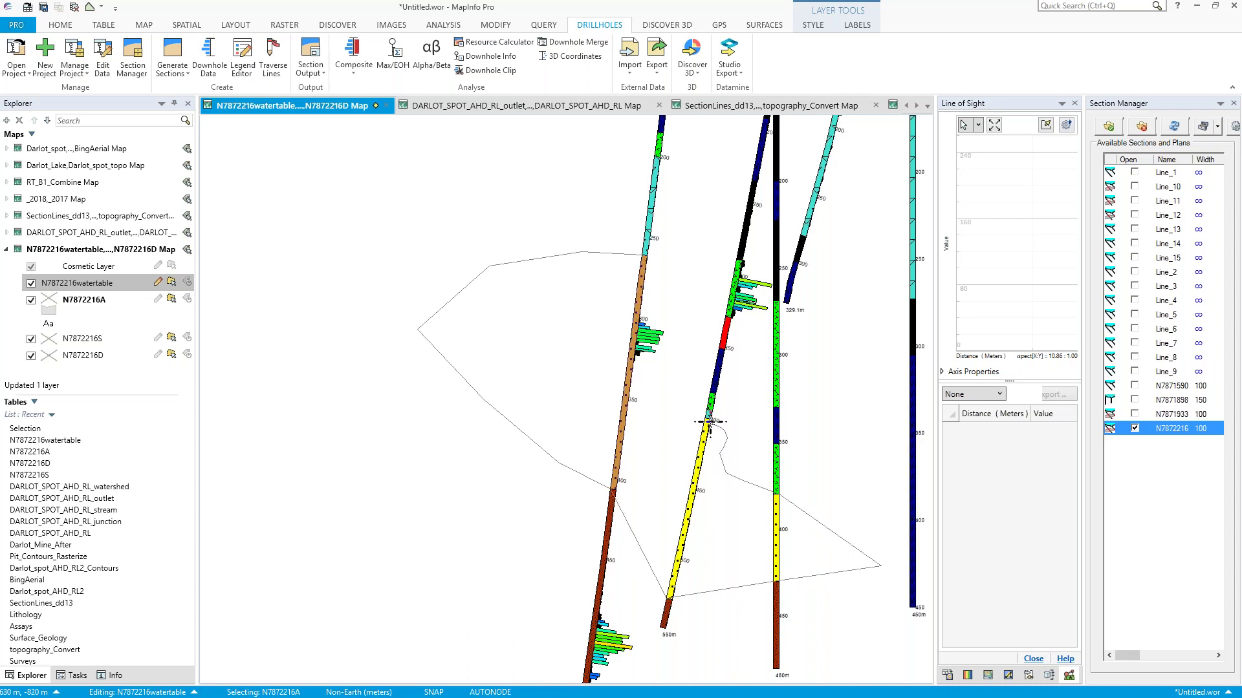
mouse_move(698, 412)
mouse_down()
mouse_move(679, 370)
mouse_move(697, 315)
mouse_move(681, 298)
mouse_move(700, 277)
mouse_move(687, 265)
mouse_up()
double_click(679, 259)
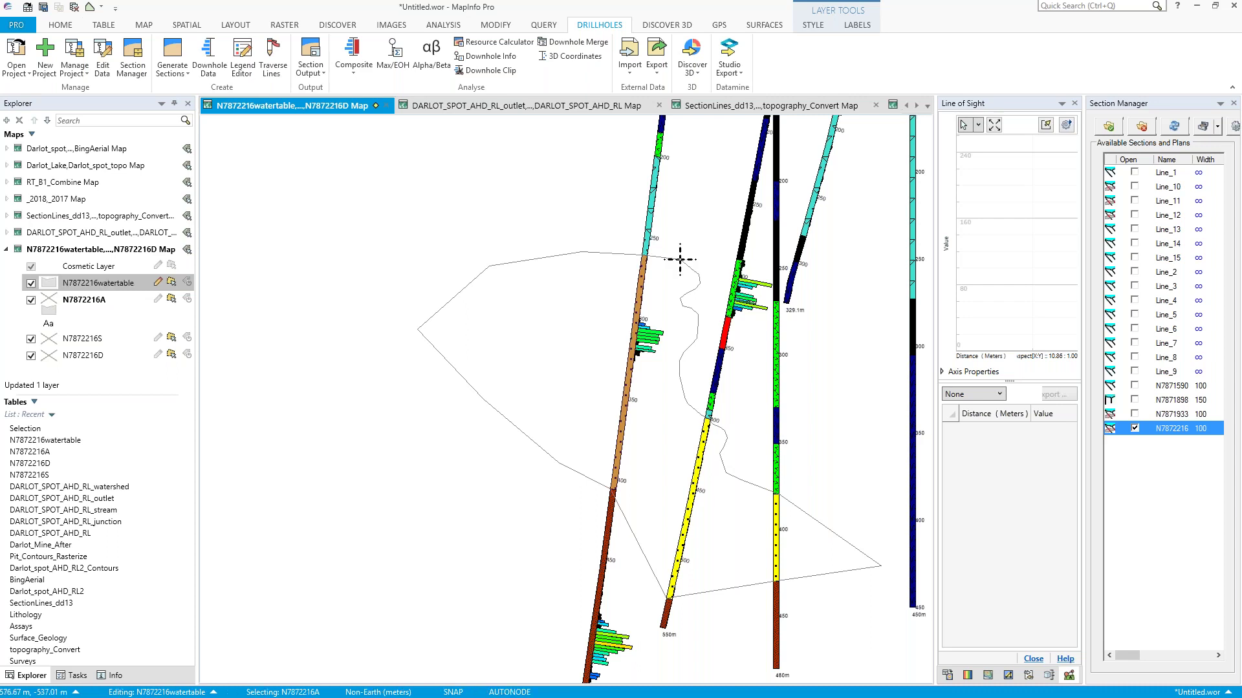
- Style the N7872216watertable layer's regions with a dense black diagonal hatch on a yellow background
right_click(690, 280)
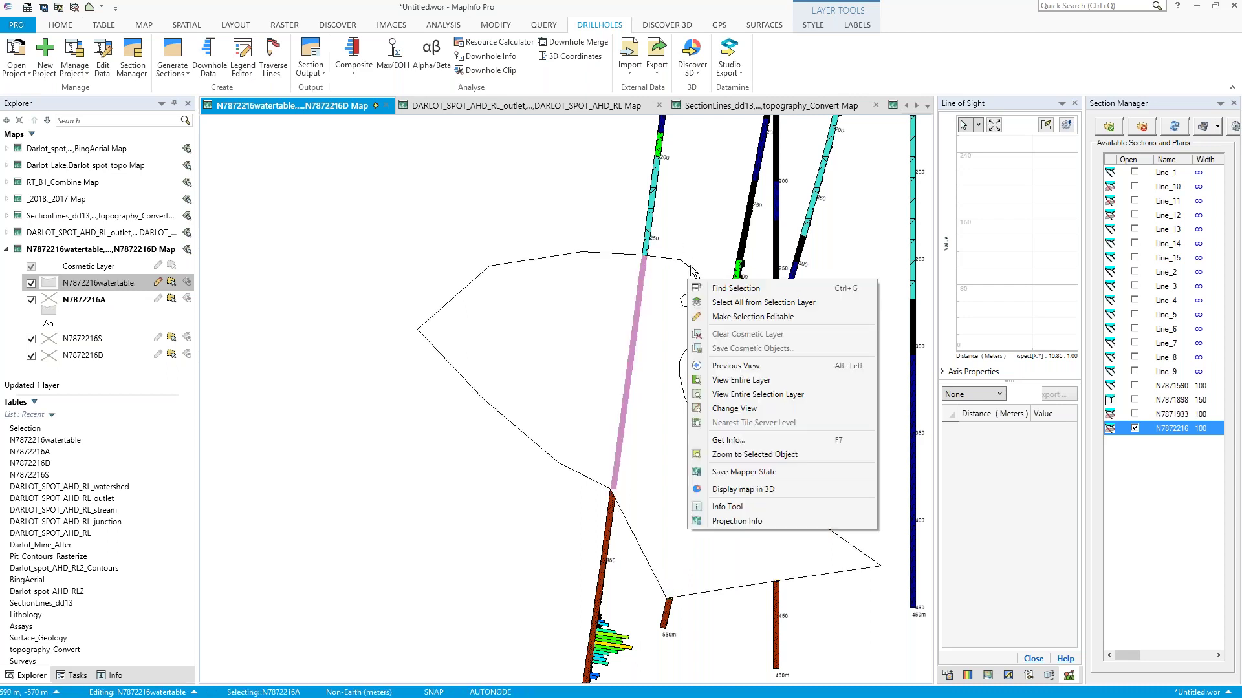
click(48, 282)
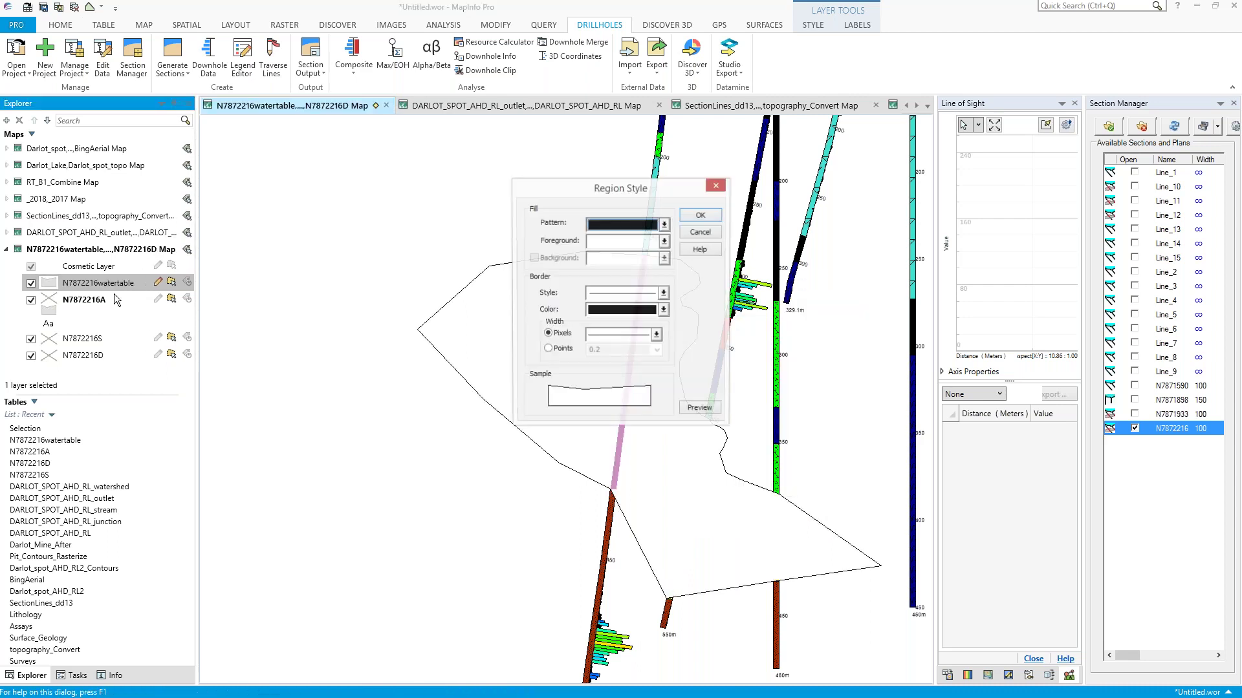
click(629, 228)
click(729, 338)
click(648, 260)
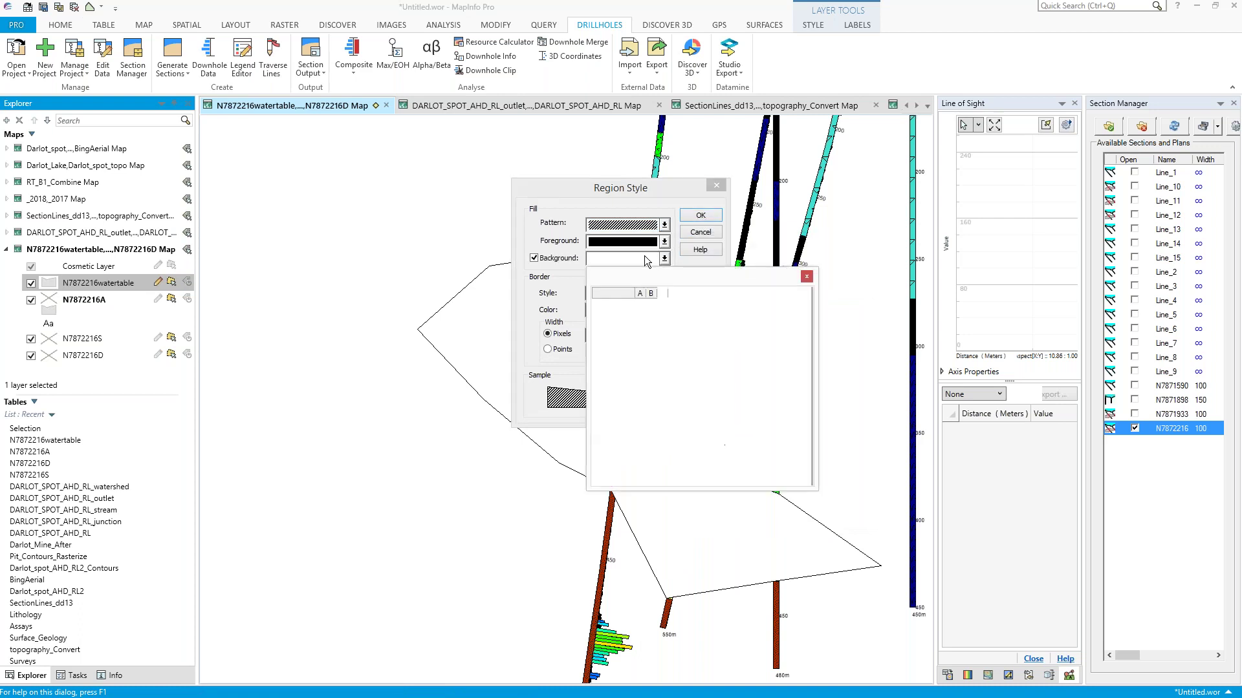
click(695, 303)
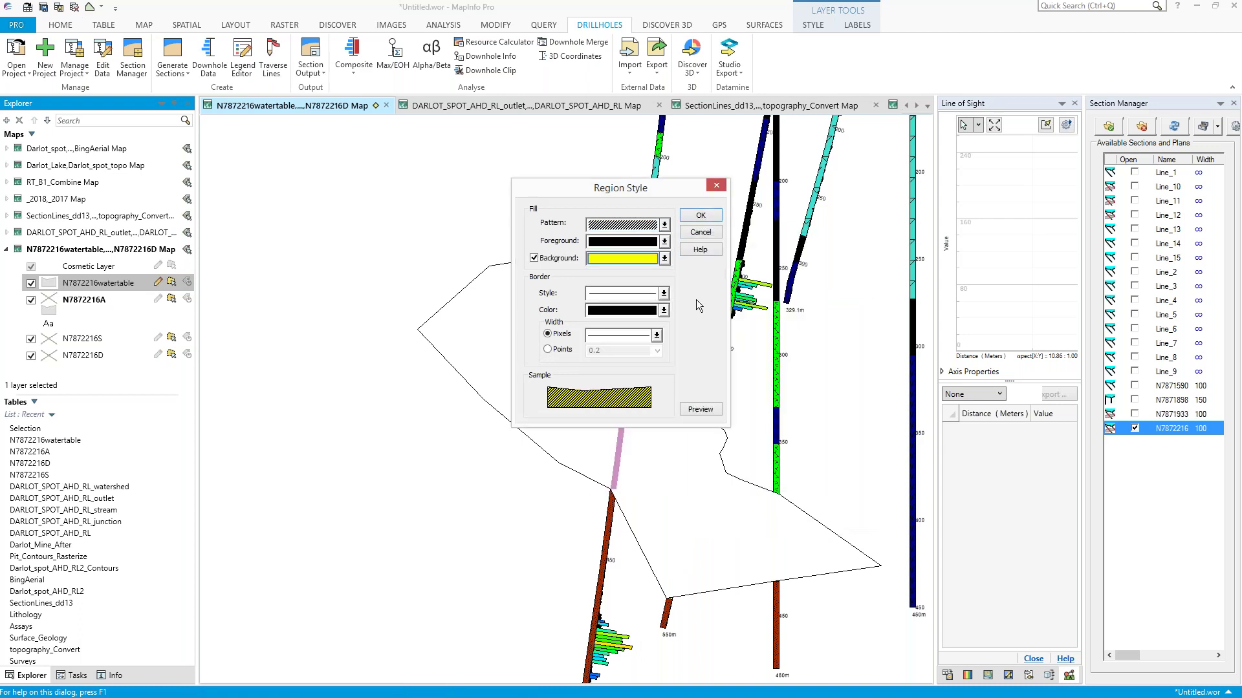
click(702, 215)
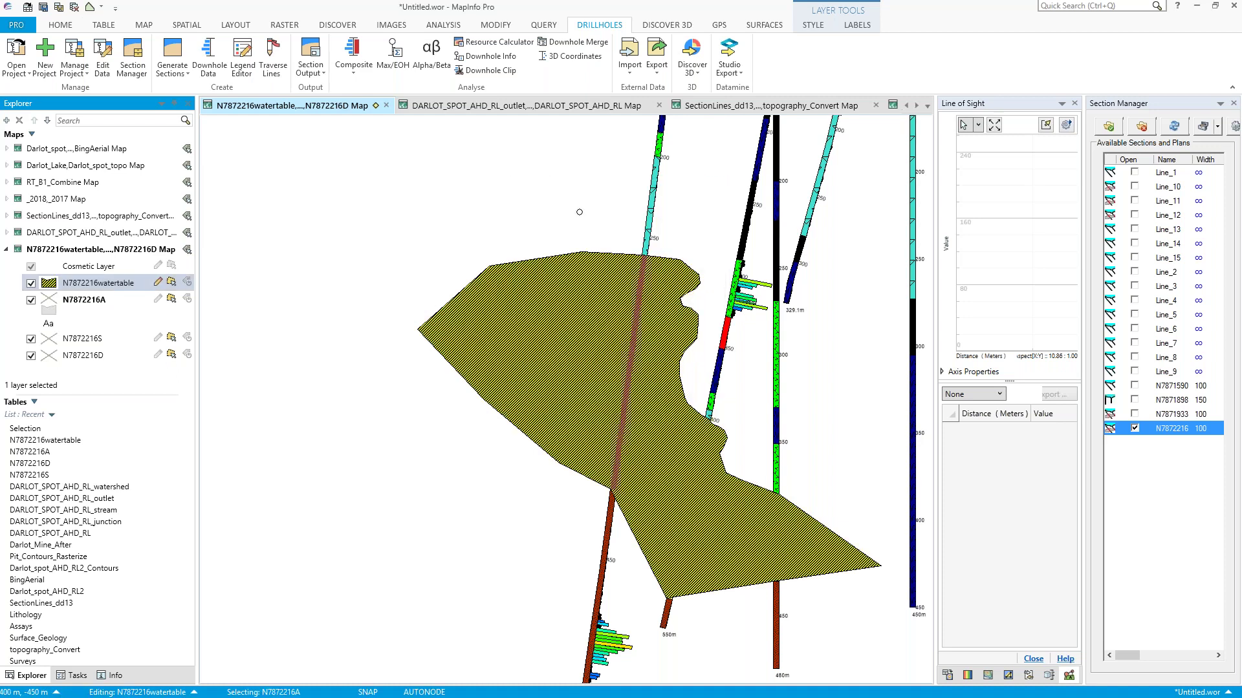
- Save the edits to the N7872216watertable table and bring the whole upper part of the section into view
scroll(580, 212, down, 1)
click(110, 27)
click(80, 42)
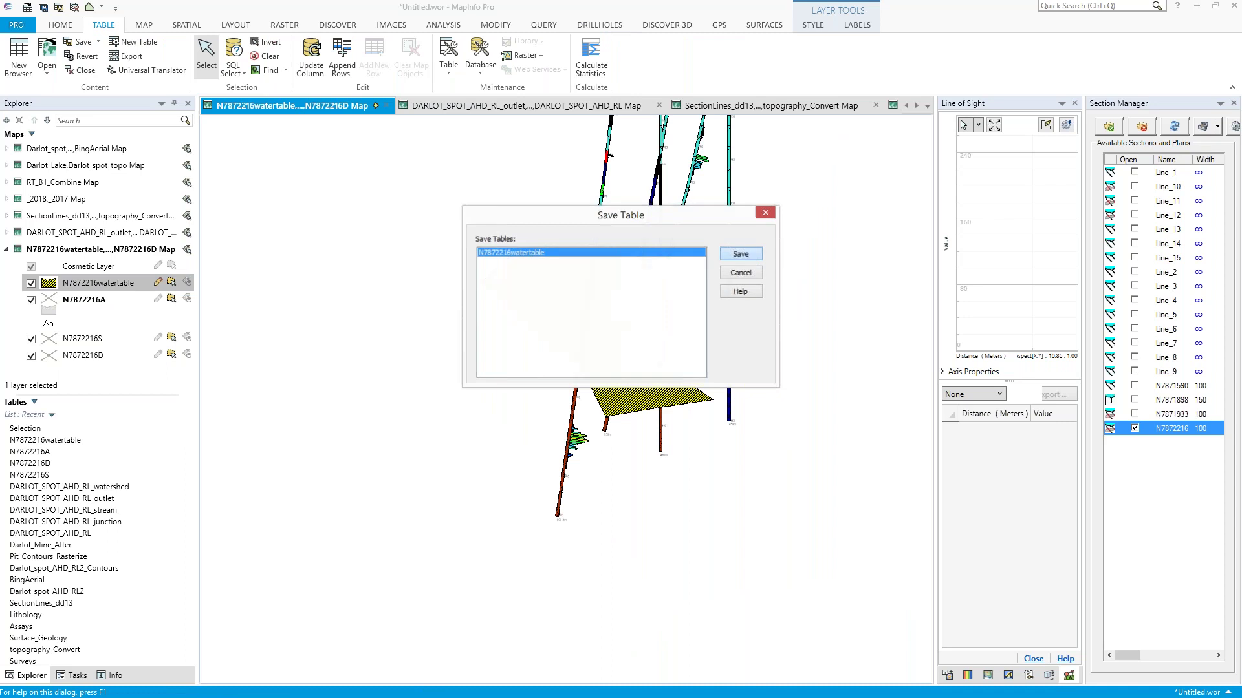
click(740, 254)
scroll(771, 362, up, 3)
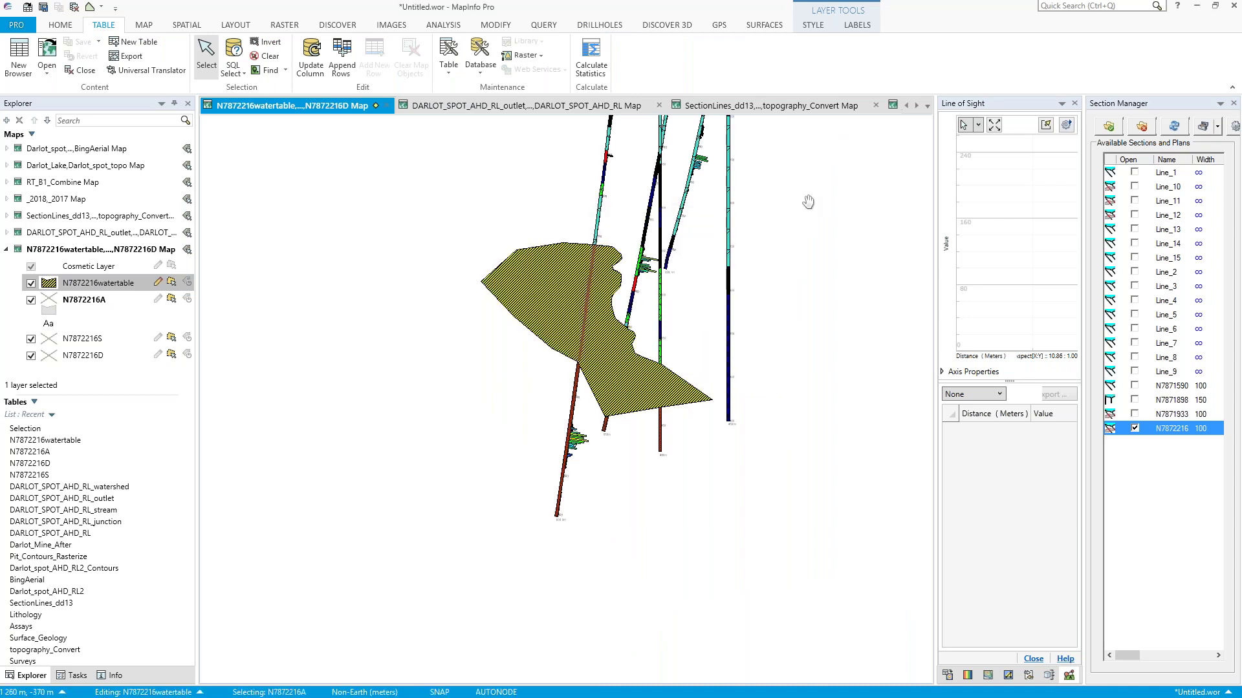
right_click(760, 378)
click(798, 355)
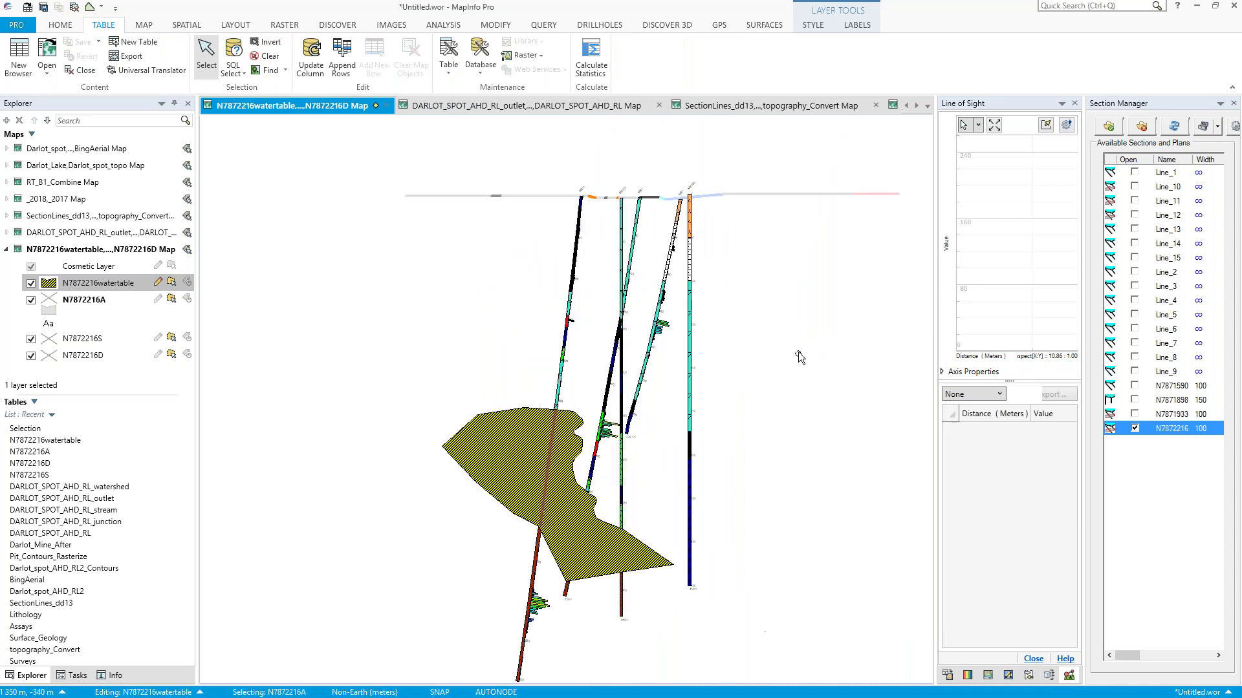
- Send the traces of all drillholes to Discover 3D, loading the entire dataset
click(599, 25)
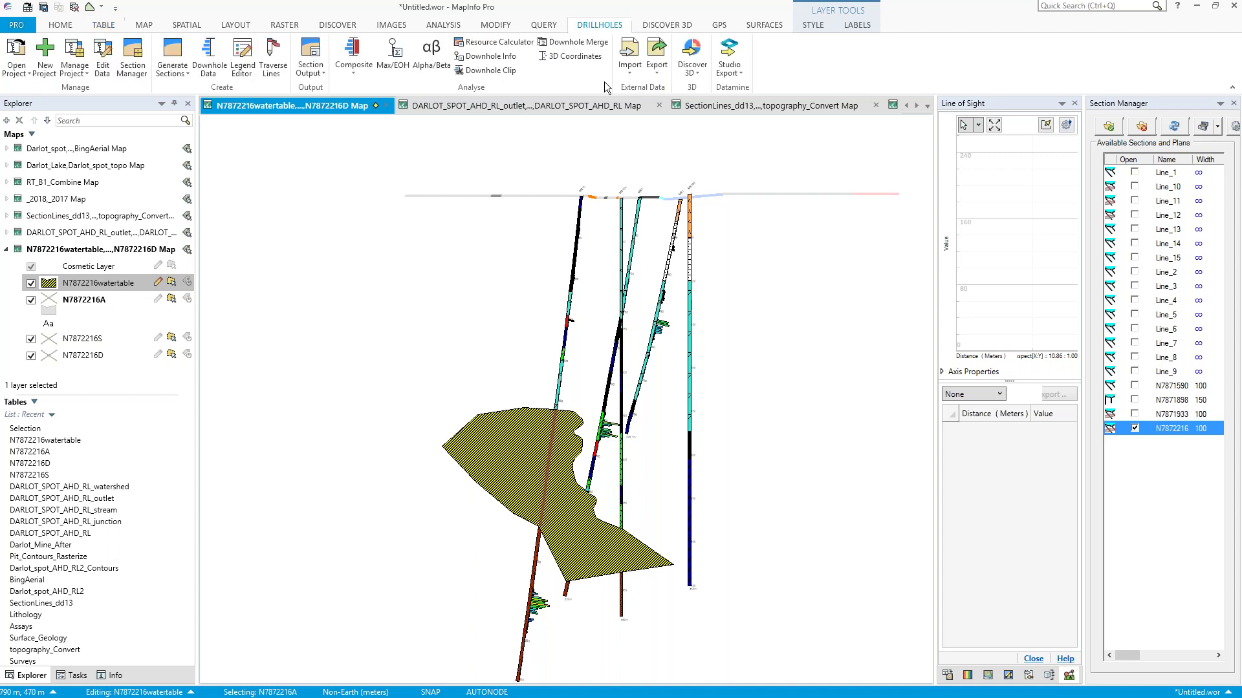
click(697, 76)
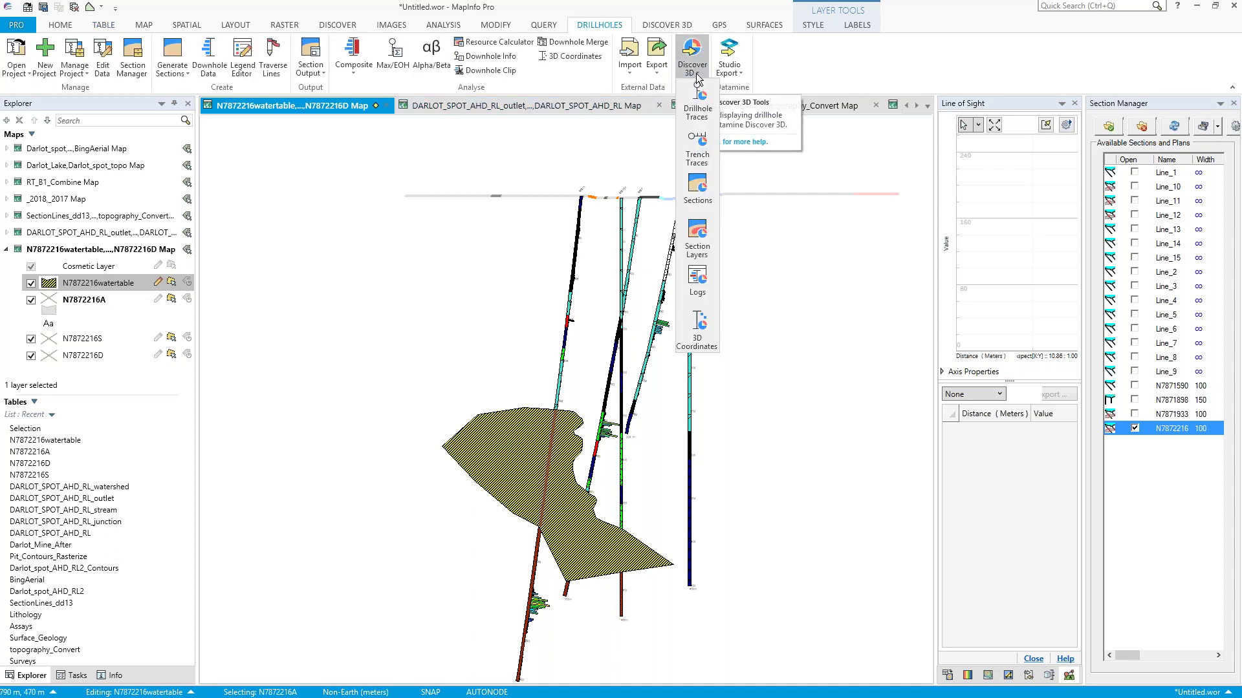
click(705, 113)
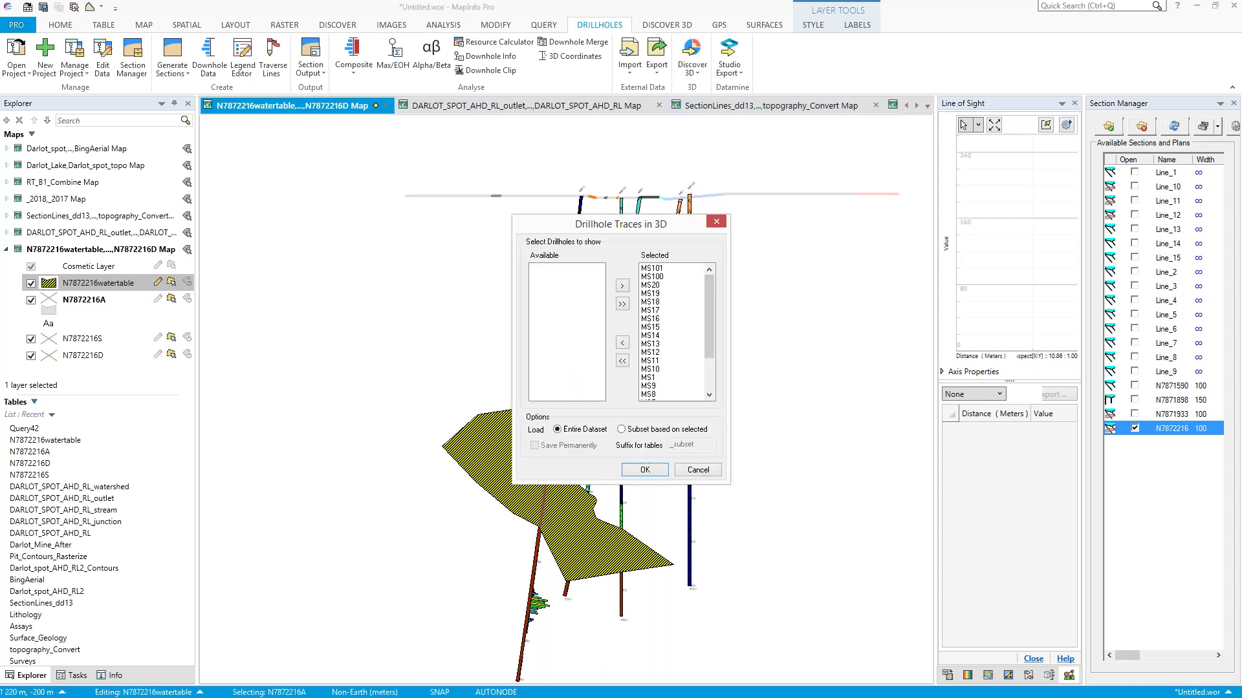
key(Return)
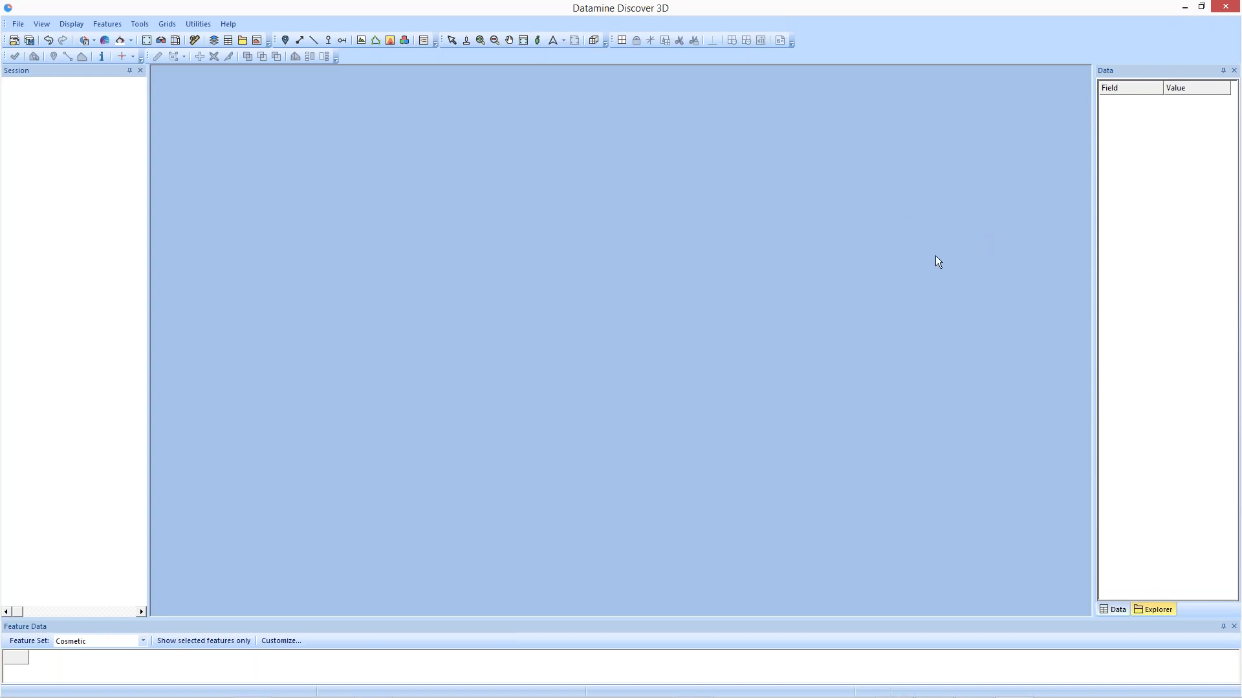
mouse_move(602, 697)
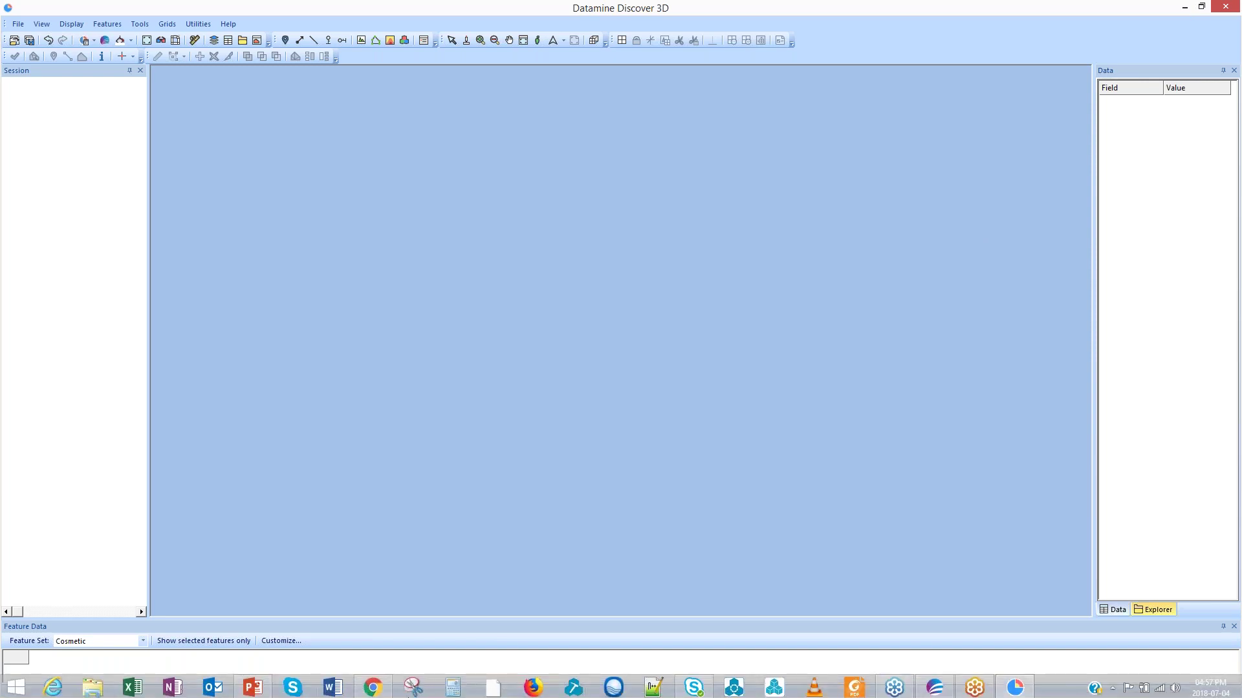
mouse_move(927, 690)
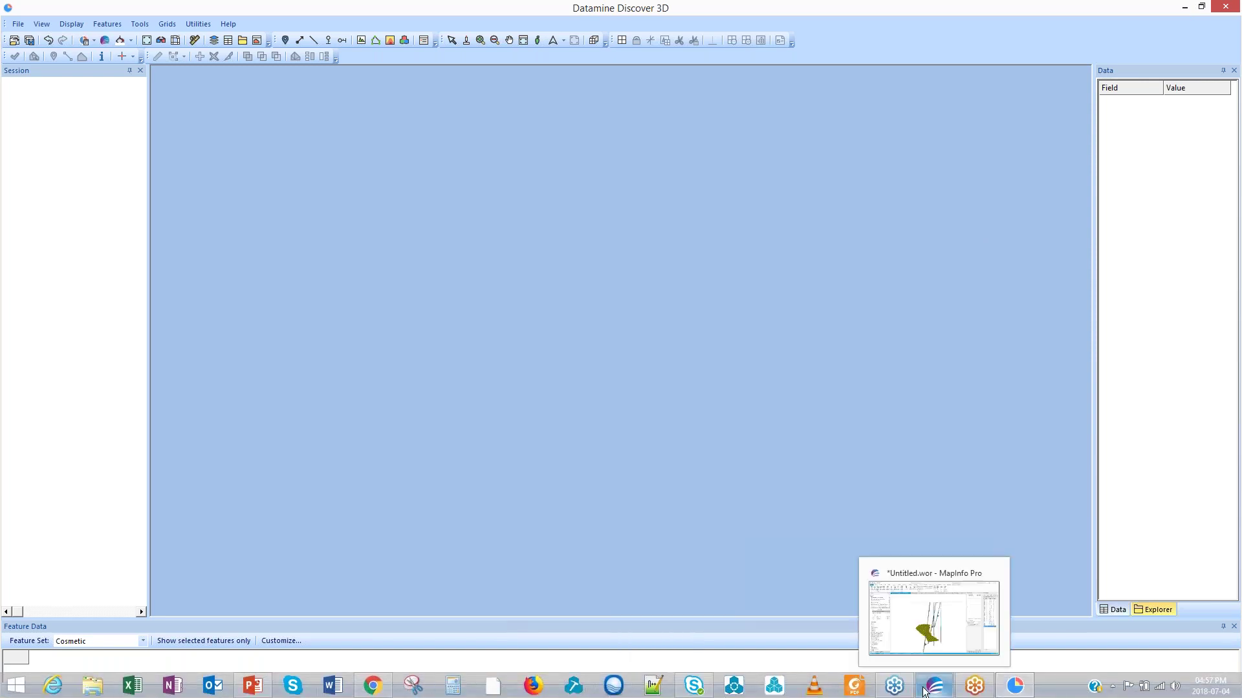
click(1185, 6)
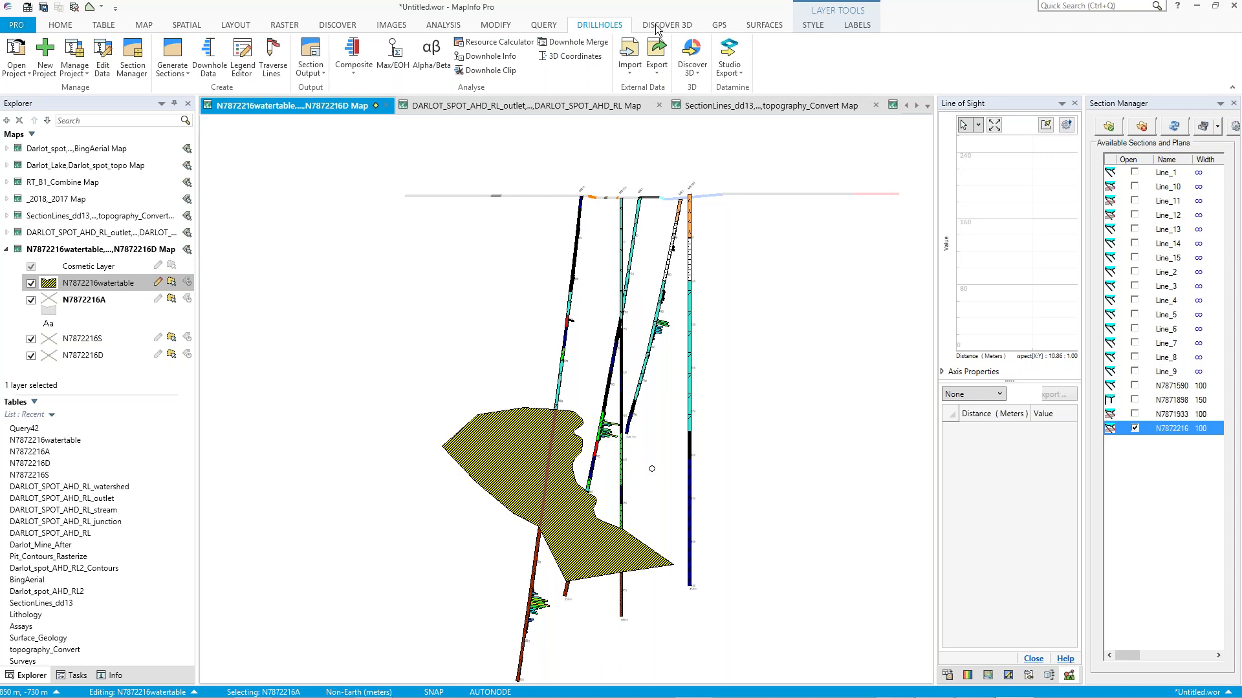
mouse_move(690, 697)
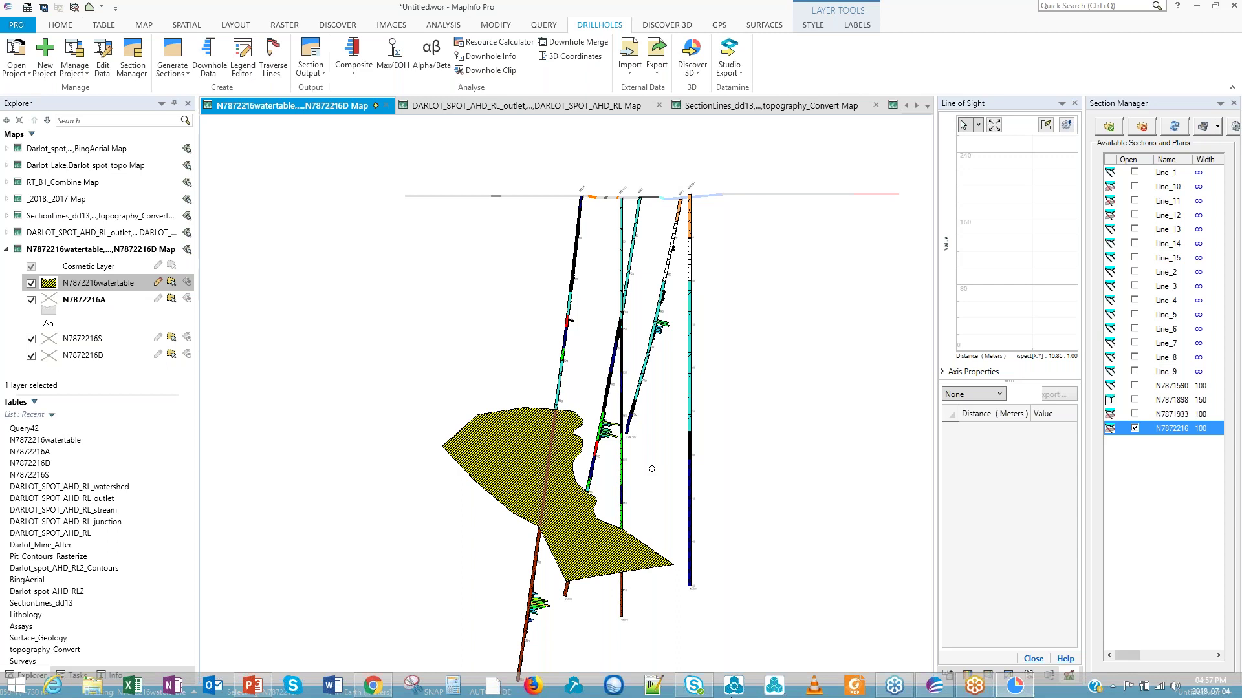
mouse_move(1007, 693)
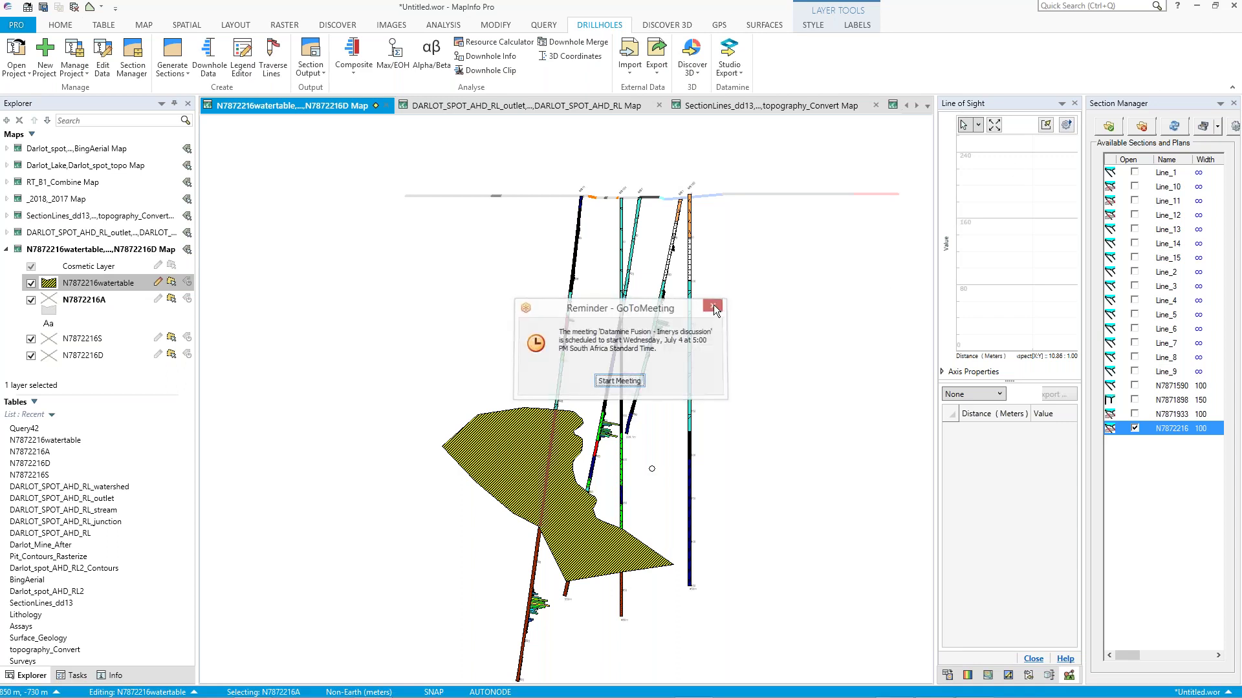
click(714, 306)
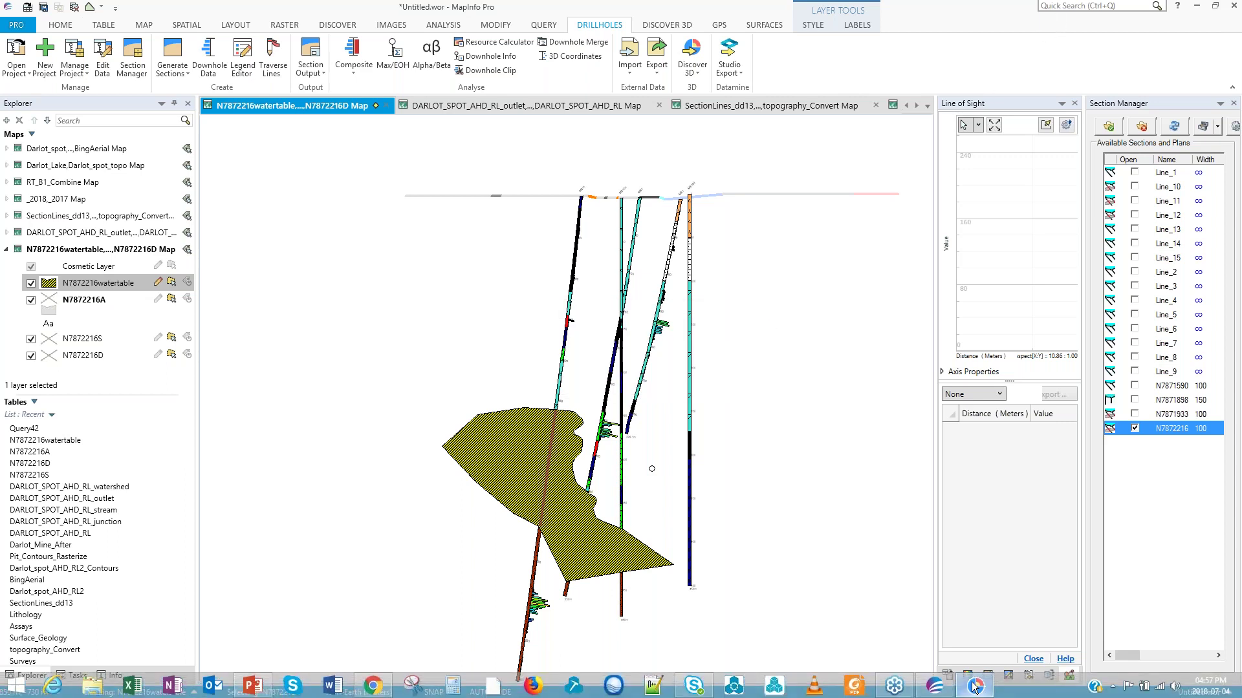
click(975, 687)
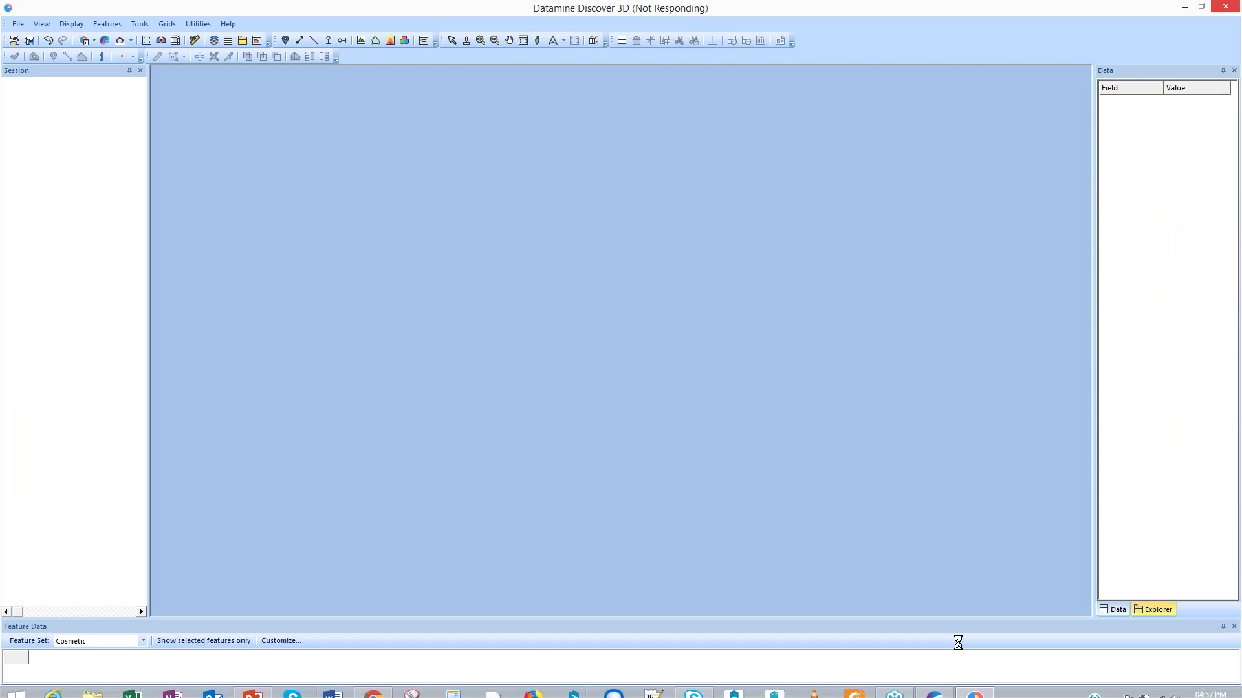
mouse_move(943, 691)
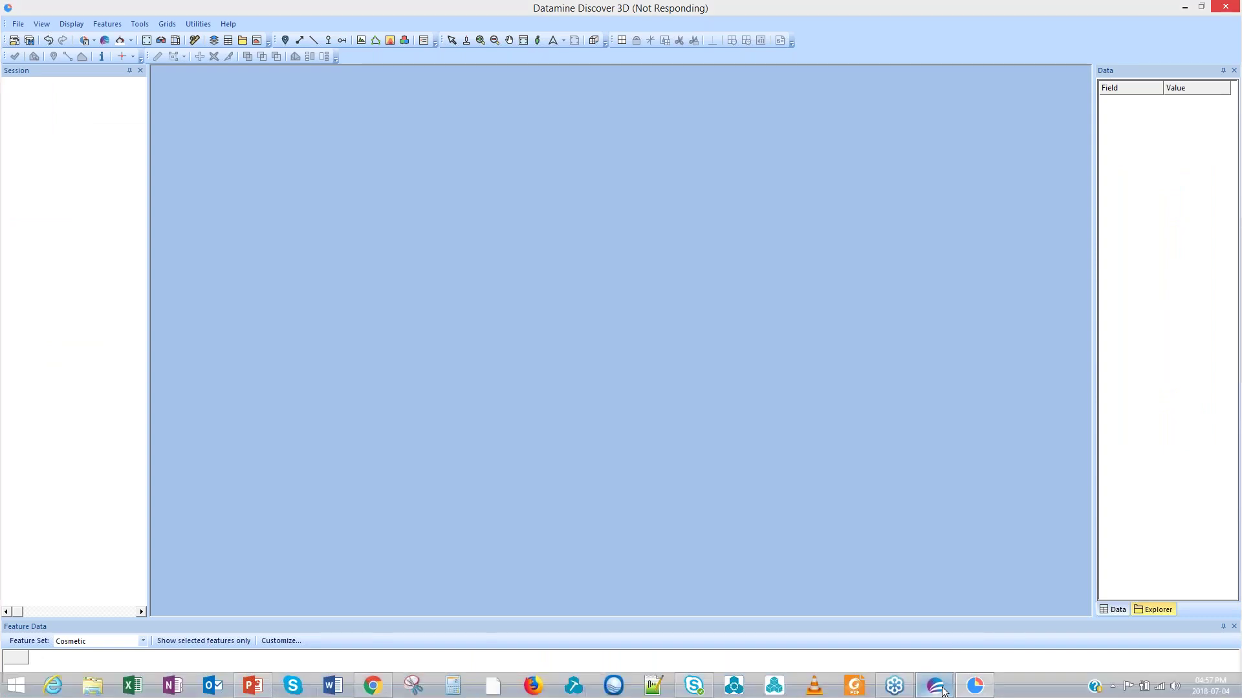
click(1184, 7)
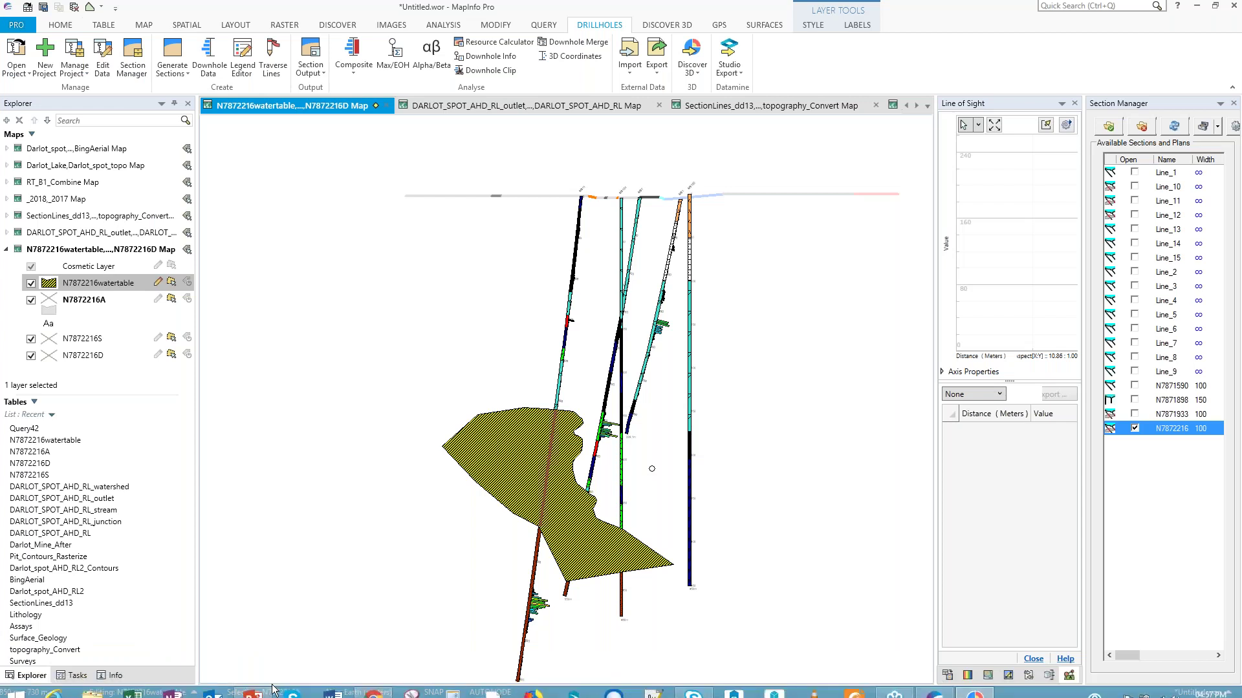
- Switch to the Datamine_Discover_Webinar presentation in PowerPoint, show the Compute Area Change slide full screen, and end the show
click(253, 689)
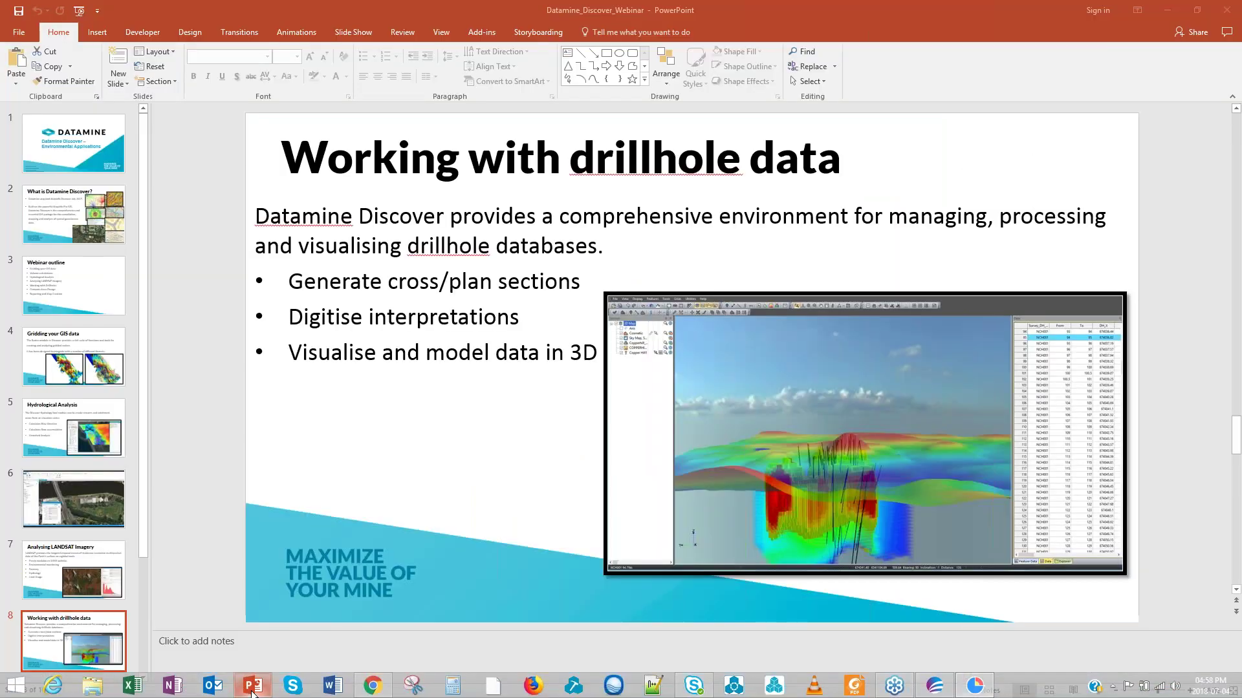
scroll(110, 612, down, 2)
click(109, 612)
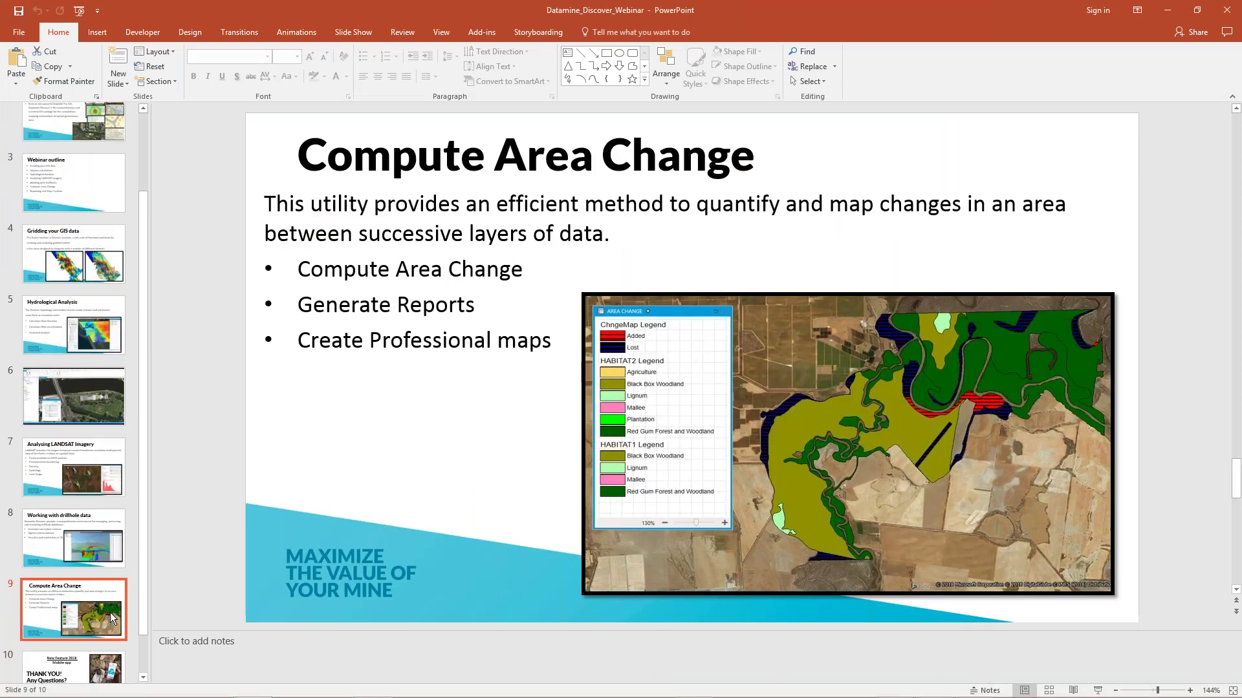
key(shift+F5)
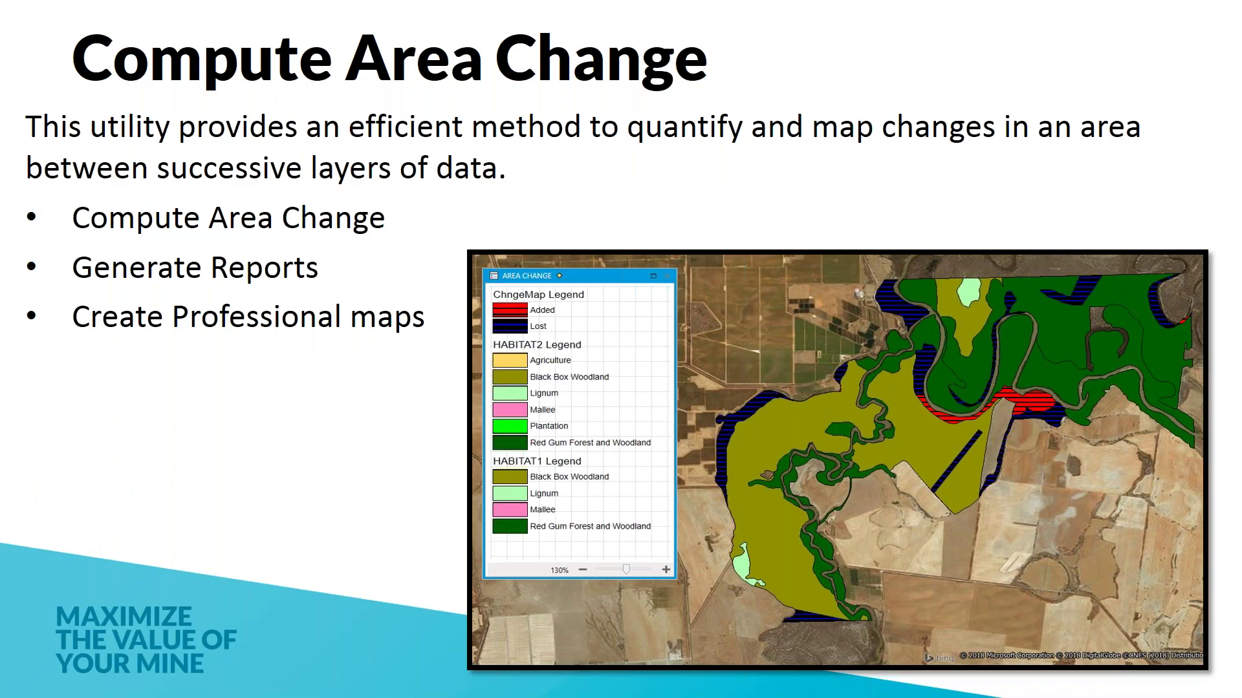
key(Escape)
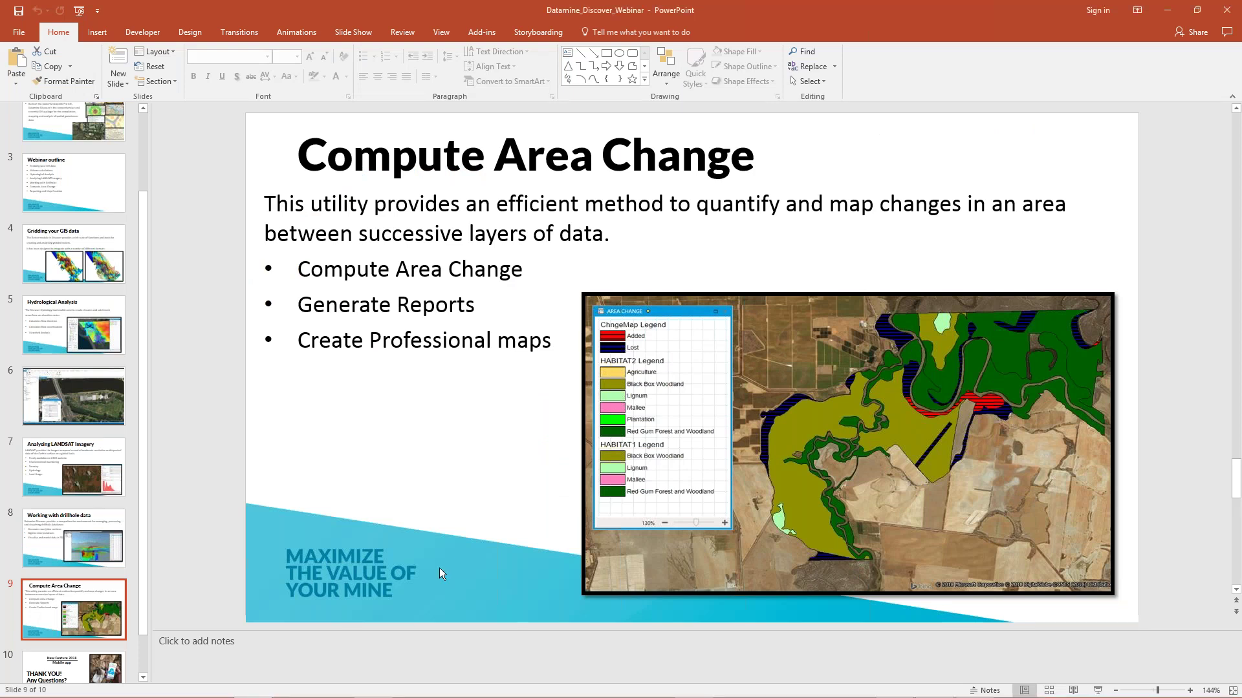
- Switch to MapInfo Pro, bring up the map holding the _2018 and _2017 layers, and select its _2018 layer
mouse_move(259, 697)
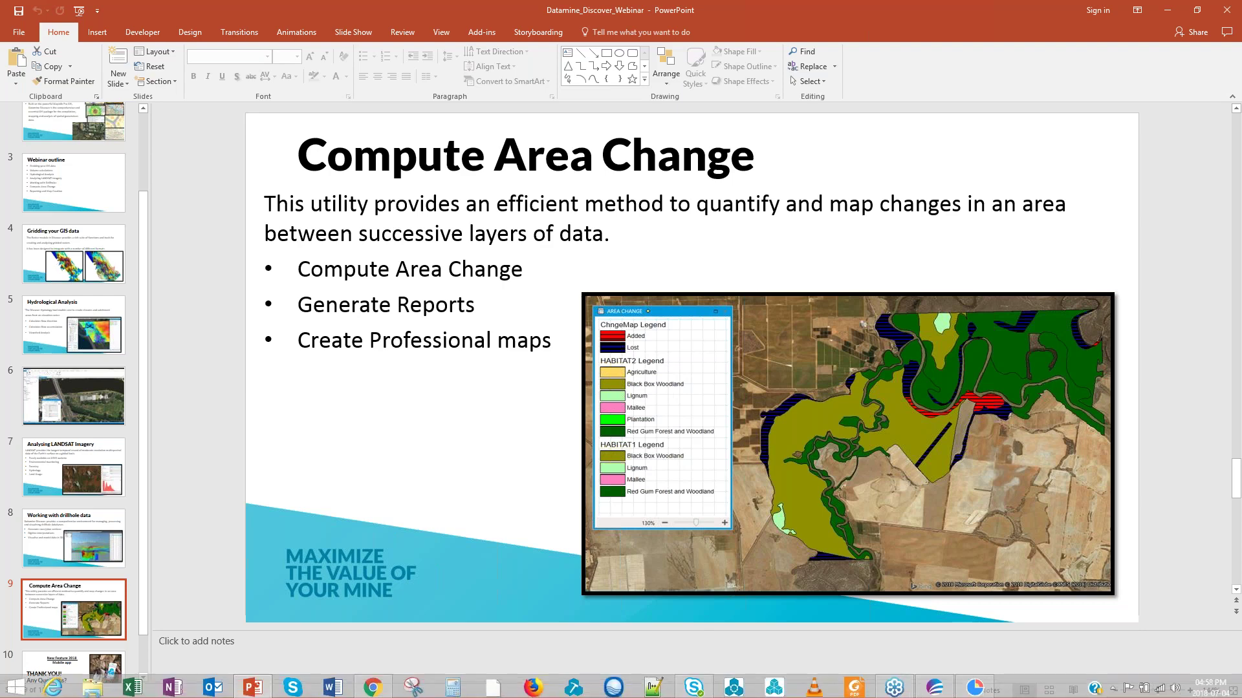
click(934, 686)
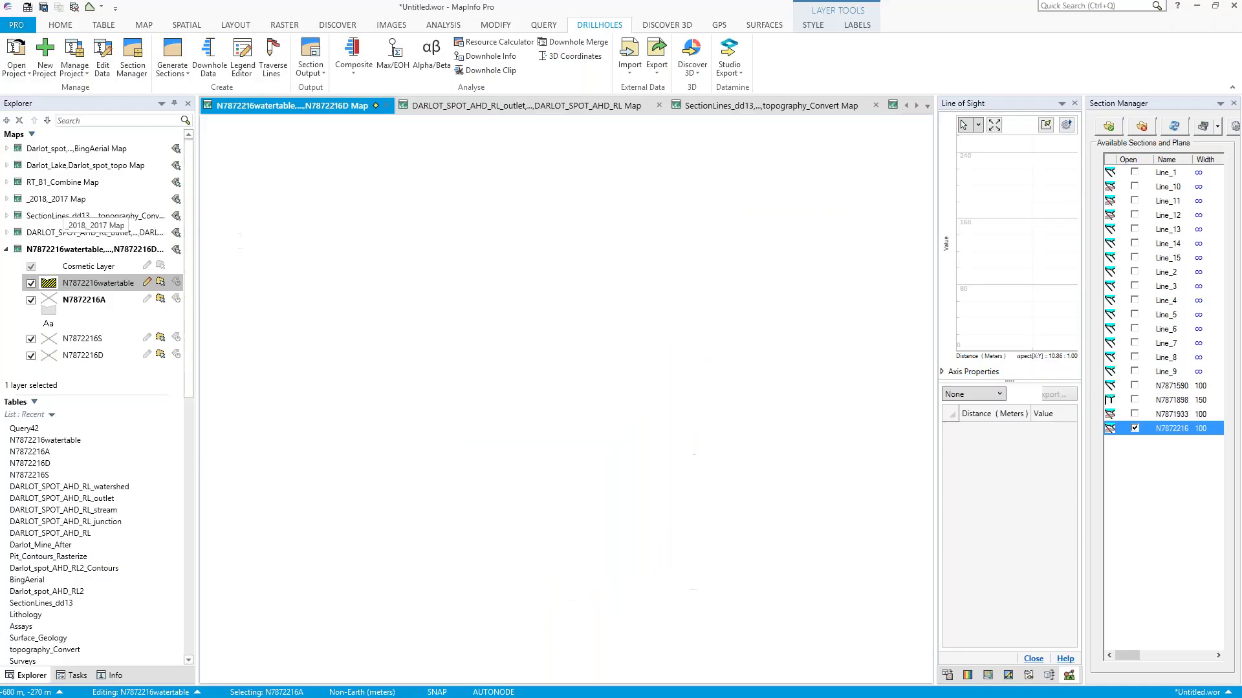
double_click(63, 201)
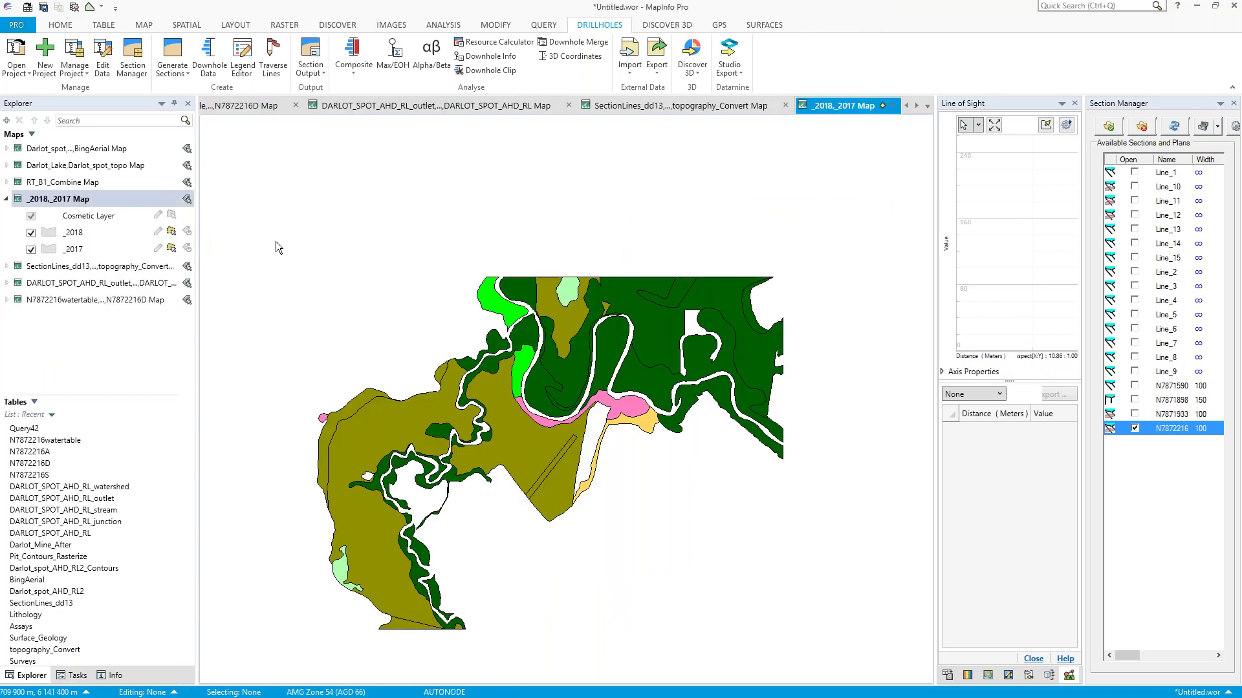
click(82, 234)
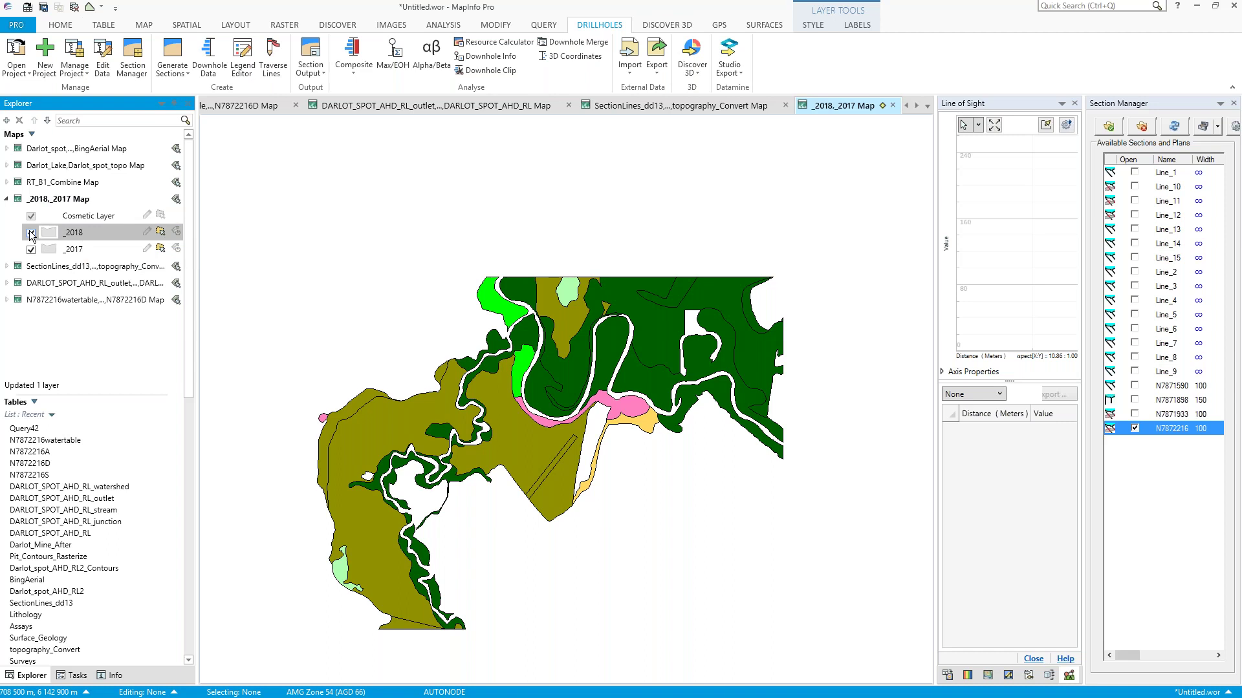
drag(420, 321, 444, 305)
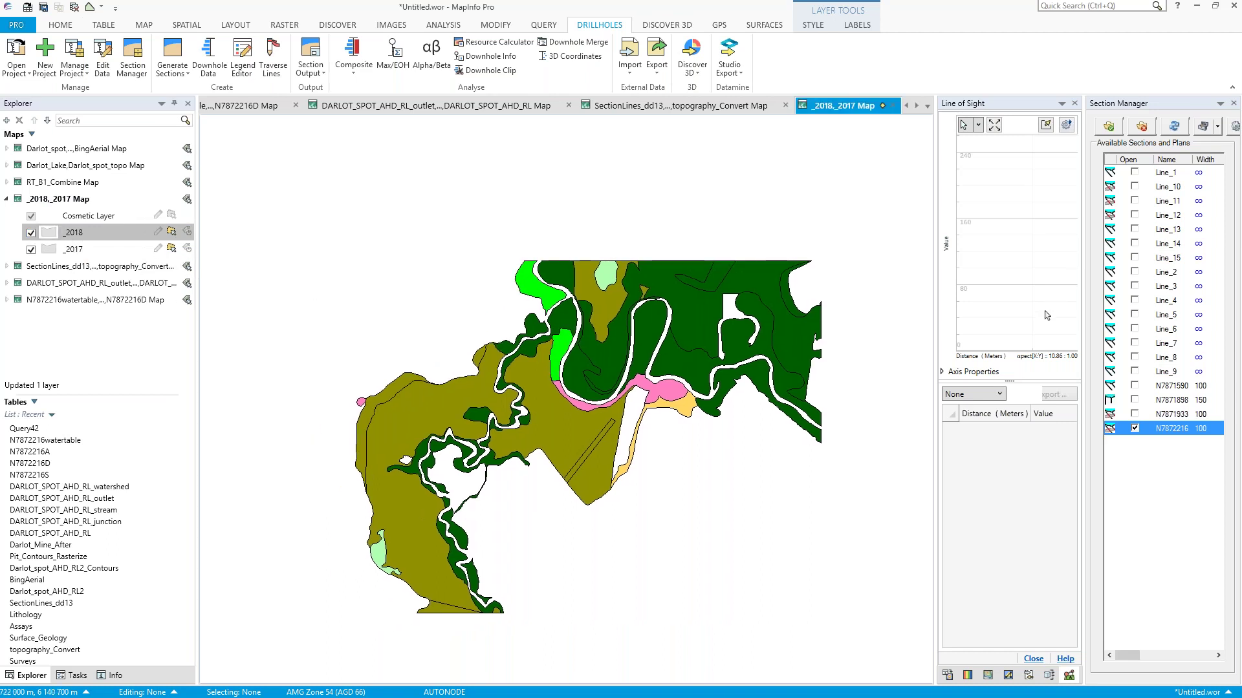
mouse_move(715, 429)
mouse_down()
mouse_move(740, 419)
mouse_move(718, 417)
mouse_up()
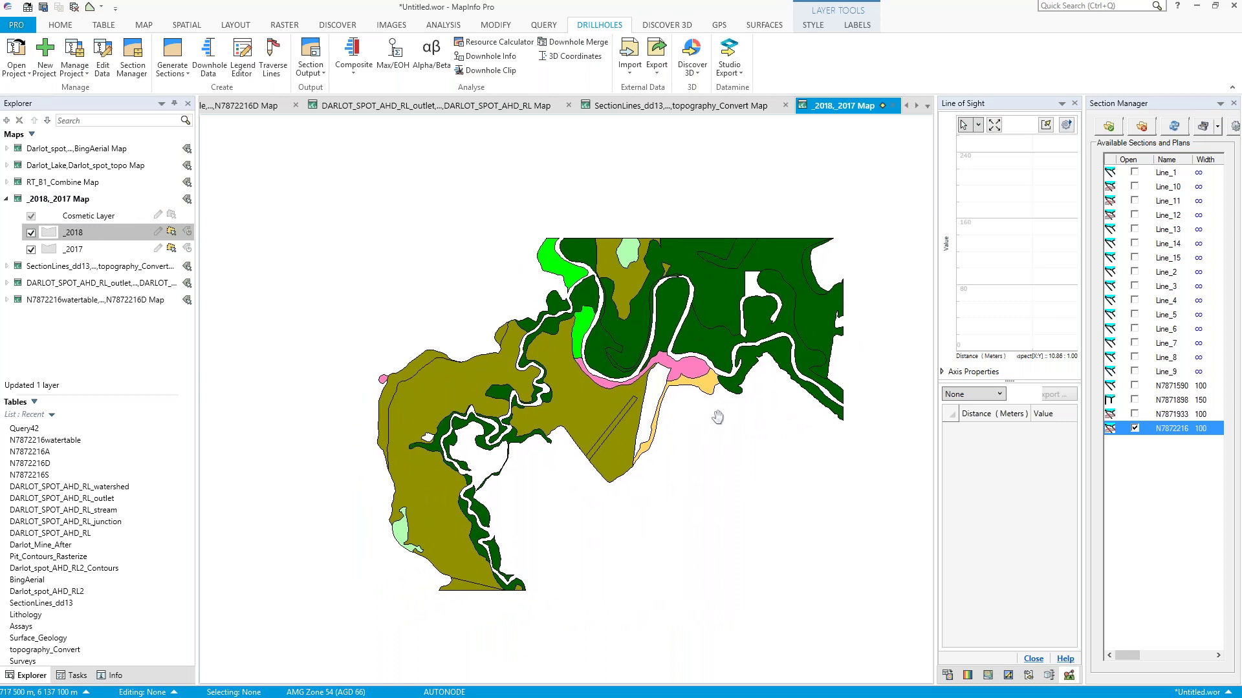
- Run Area Change between tables _2017 and _2018 on their TYPE columns, showing changes in new colour, new pattern
click(544, 24)
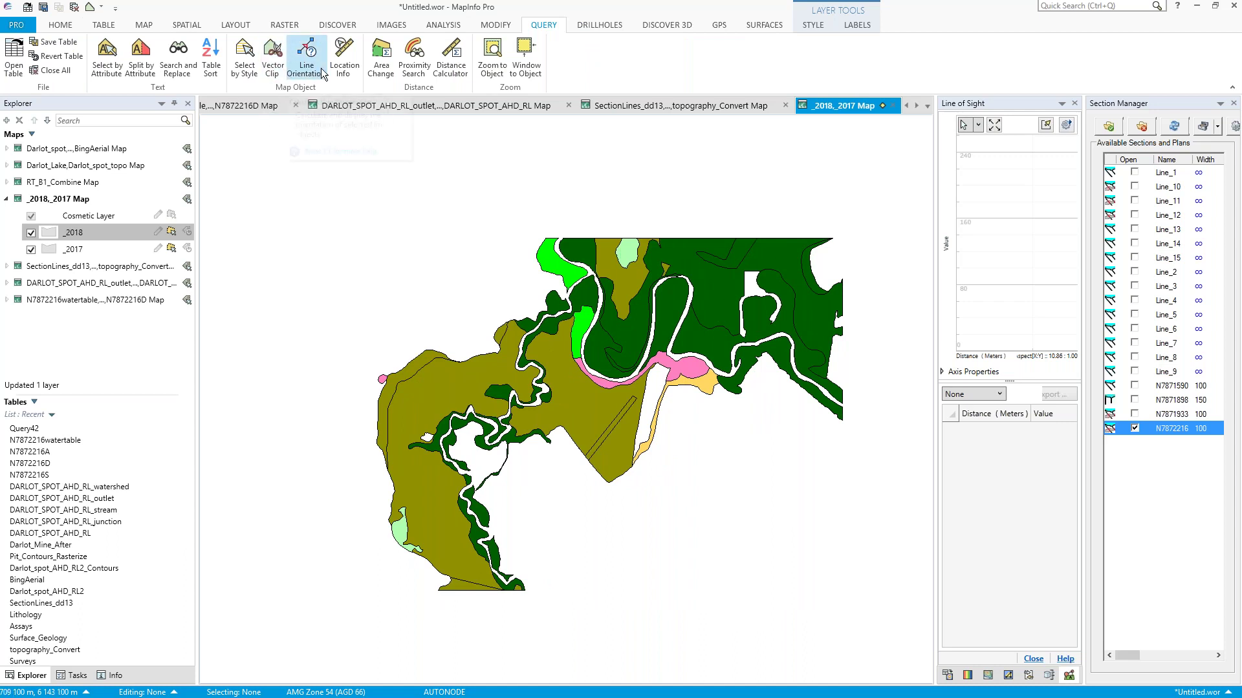
click(375, 69)
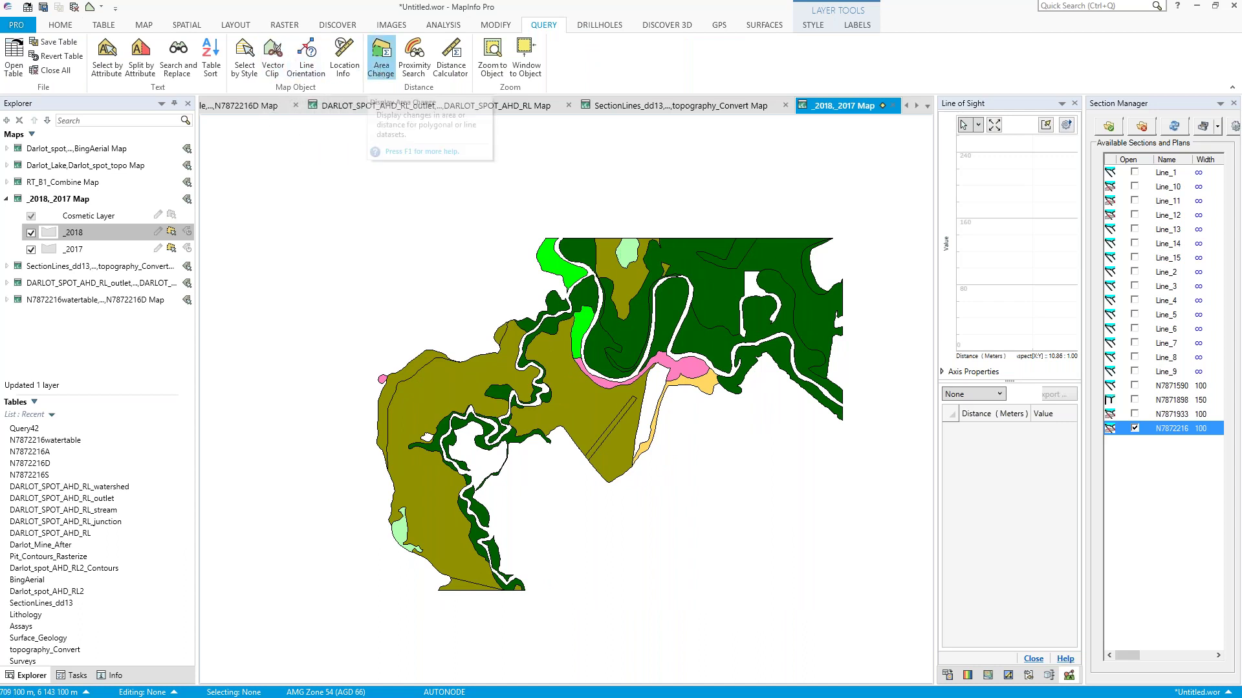
click(557, 218)
click(525, 278)
click(561, 233)
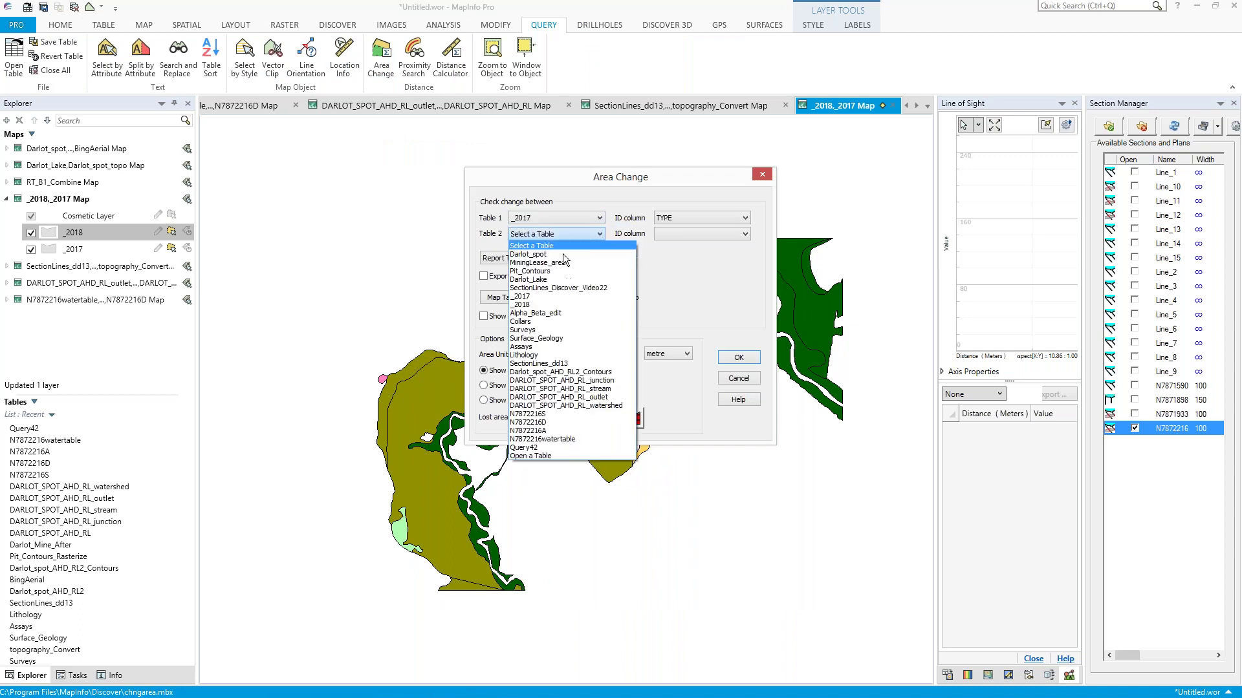
click(529, 304)
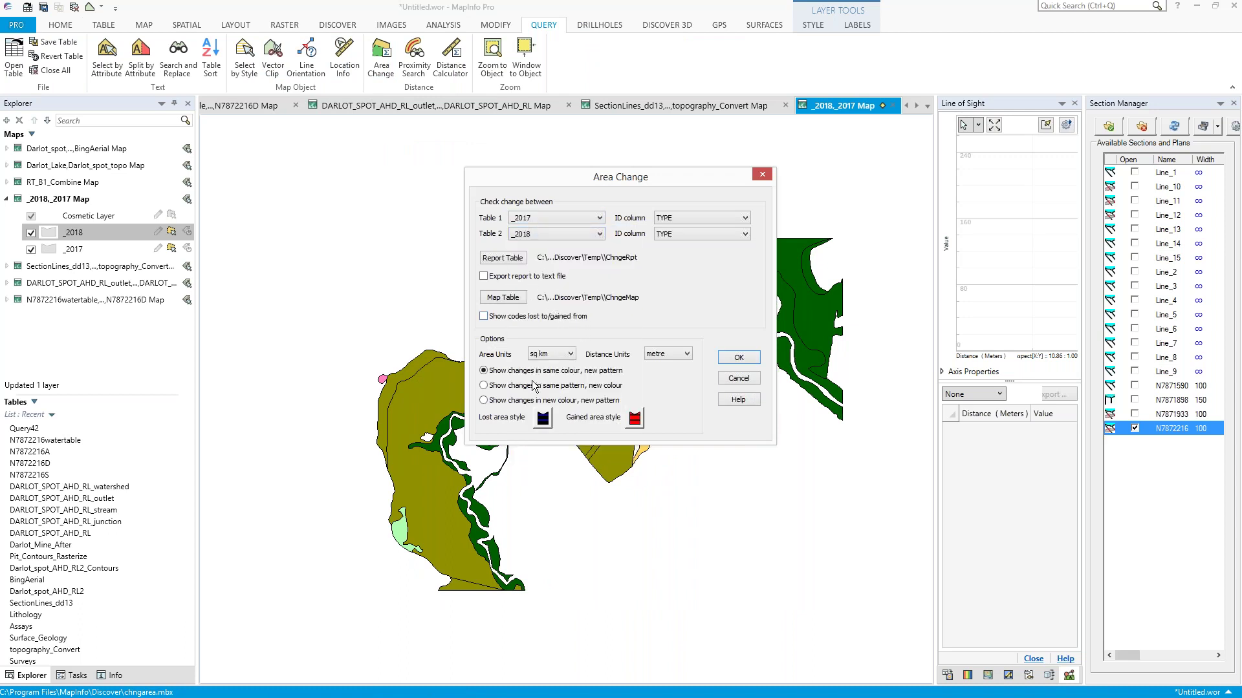
click(485, 400)
click(741, 359)
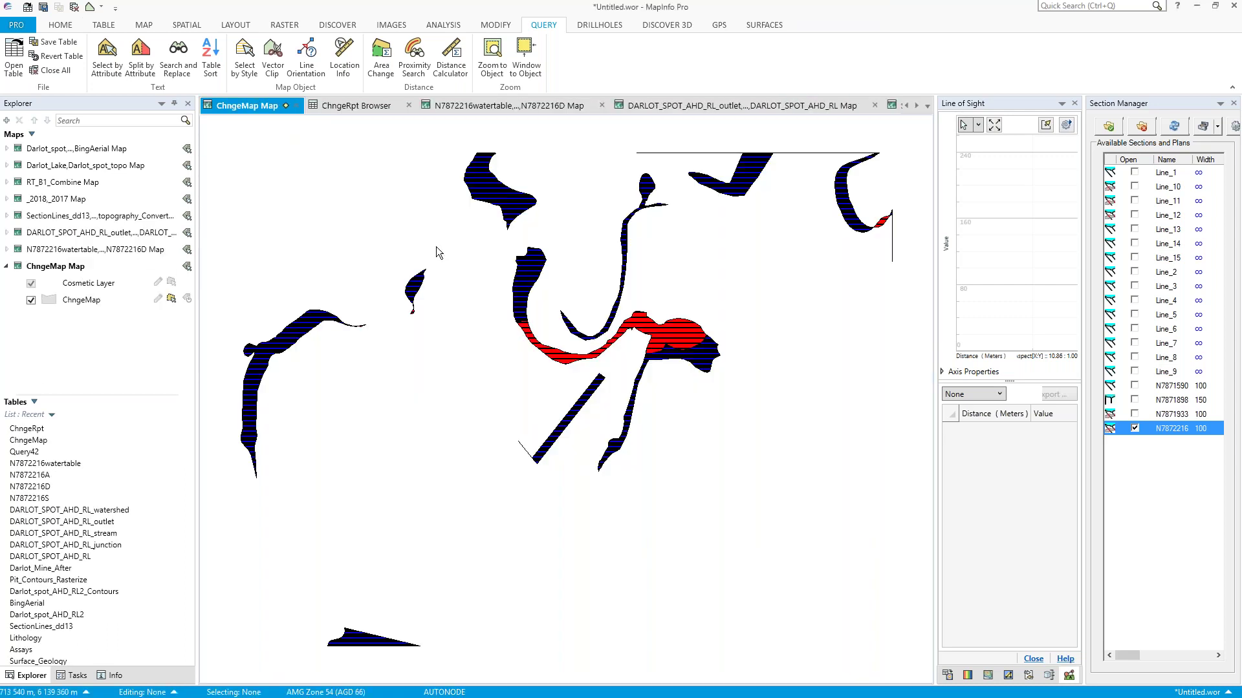
- Add the ChngeMap layer to the map with the _2018 and _2017 layers, placing it above _2018
click(87, 301)
drag(86, 301, 74, 224)
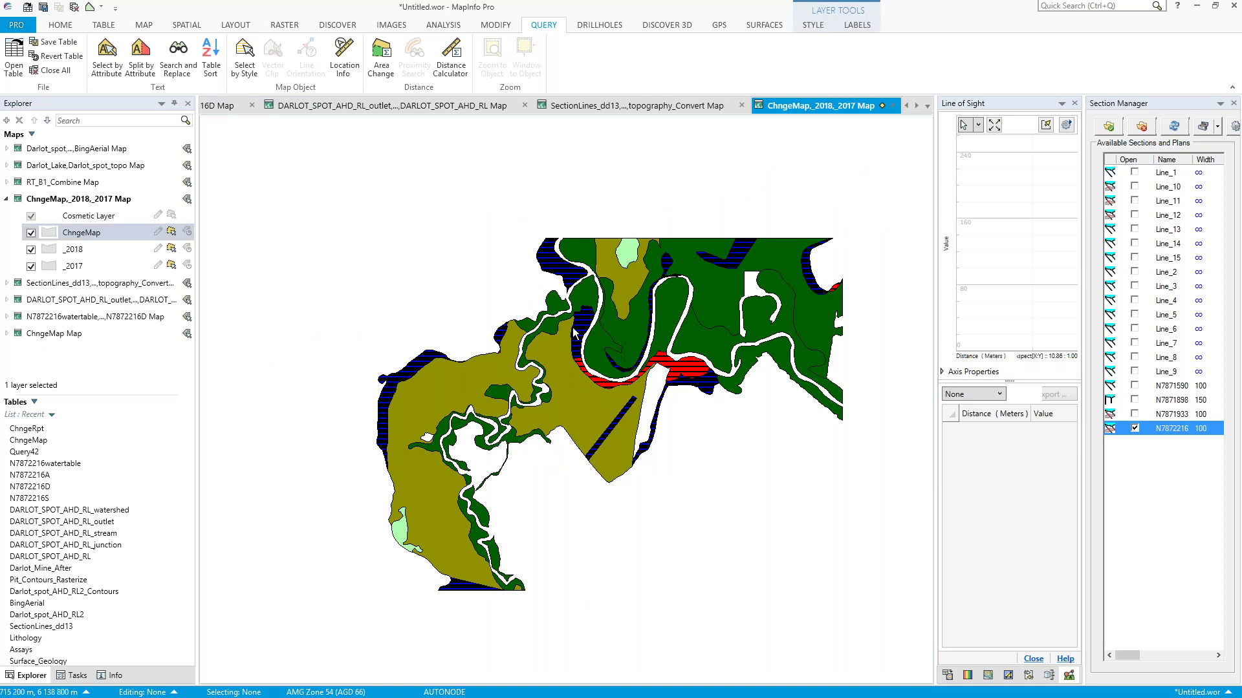
drag(490, 317, 484, 318)
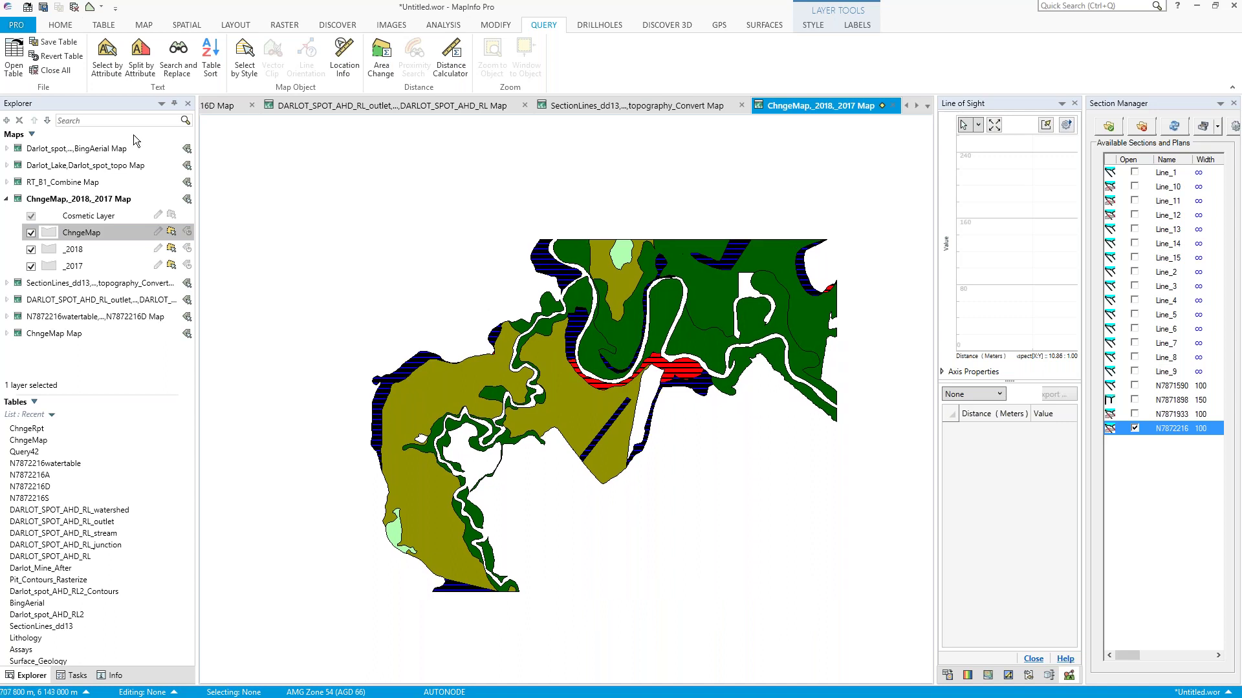
- Open the ChngeRpt browser to review the area and perimeter changes per habitat type
click(927, 106)
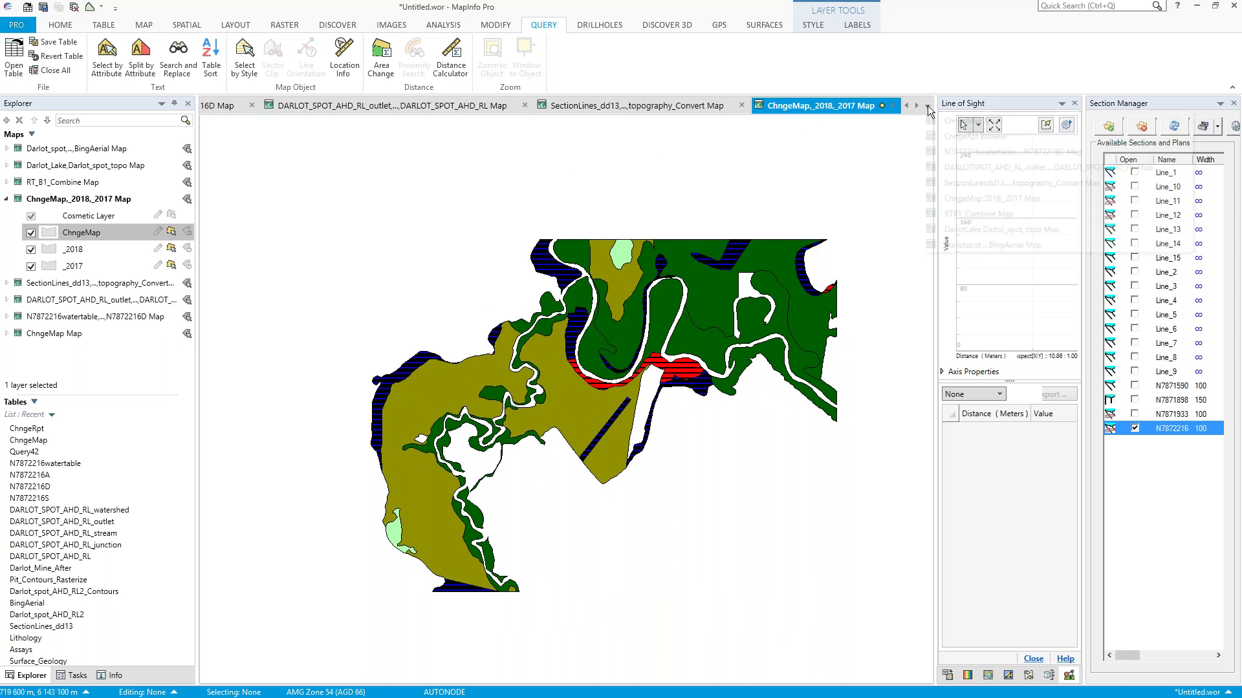
click(954, 135)
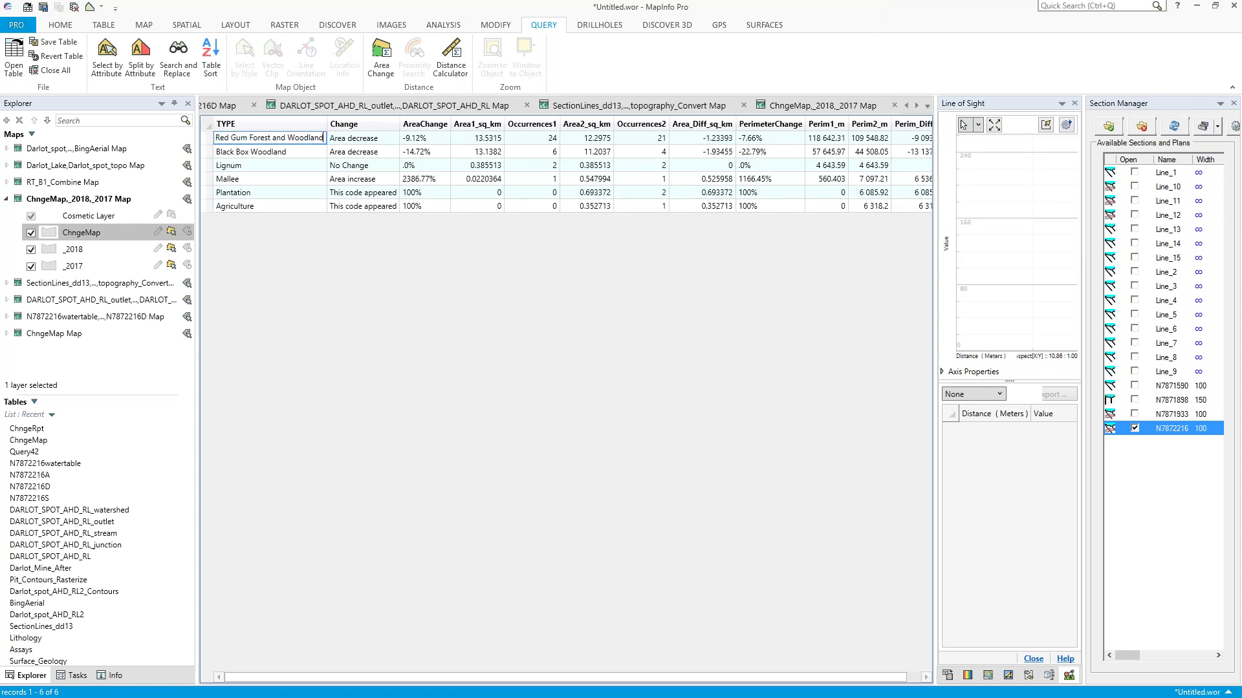
- Review the change type, area change percentage and first-period area of the Red Gum Forest and Woodland, Black Box Woodland and Lignum rows
click(304, 151)
click(391, 142)
click(391, 154)
click(390, 166)
click(441, 141)
click(446, 152)
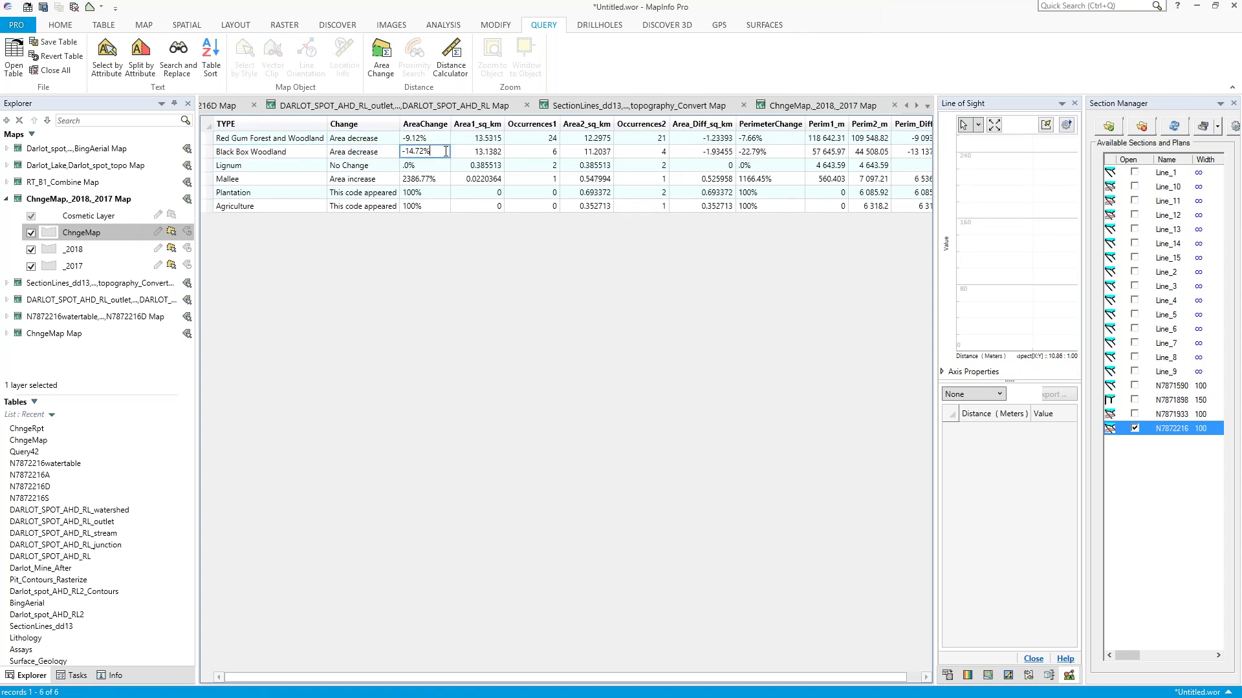
click(476, 139)
click(476, 151)
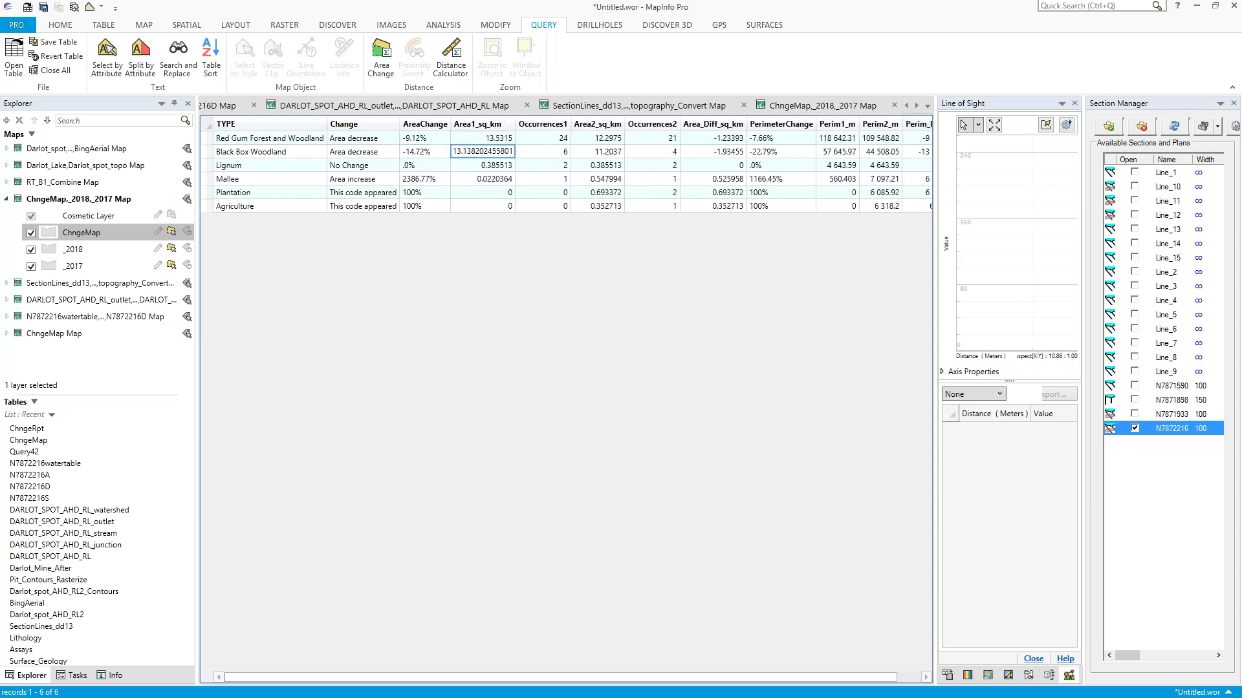
- Set up a Scaled Output of the ChngeMap,_2018,_2017 map at 1:50000 on A4 Landscape with grid, Titleblk, frame border and ScaleBar 1
double_click(97, 200)
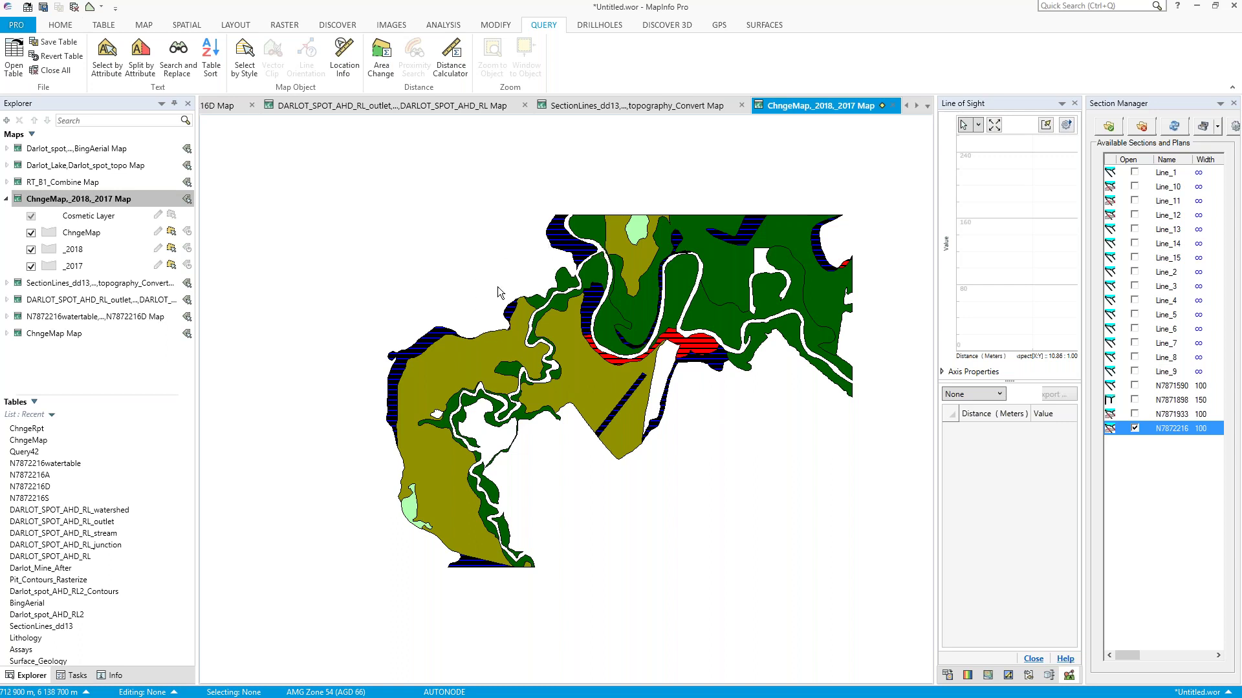
click(336, 26)
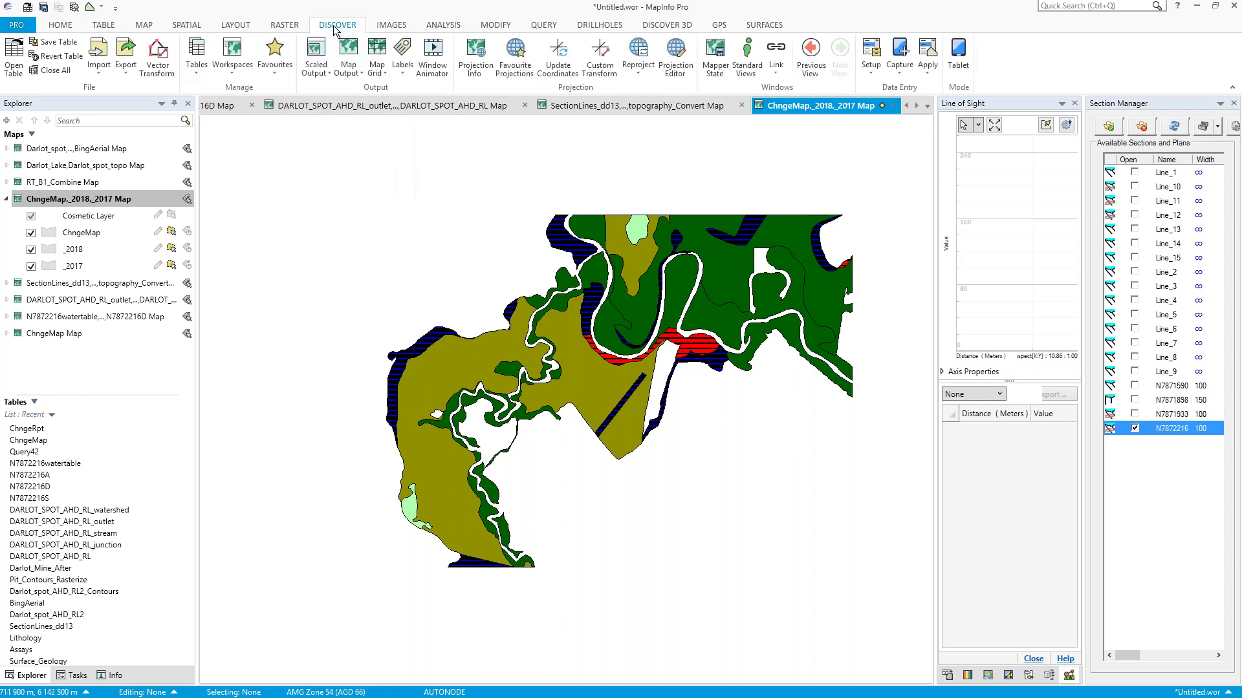
click(322, 73)
click(321, 102)
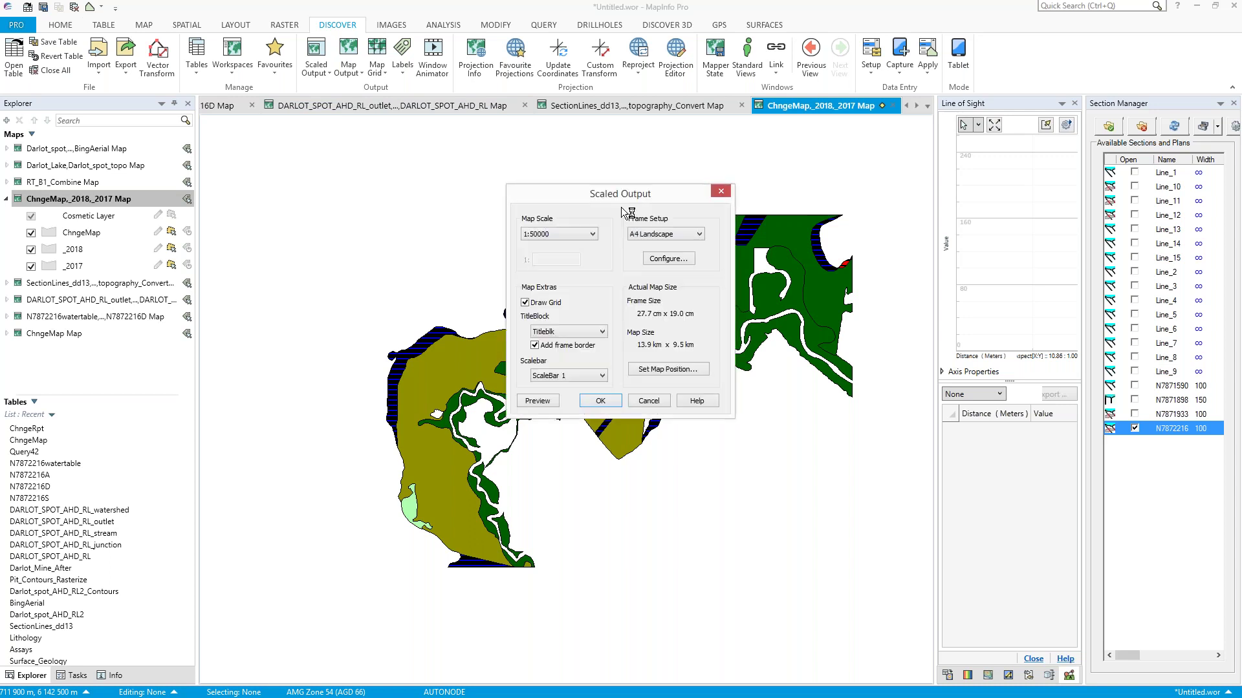
drag(595, 198, 215, 143)
click(158, 346)
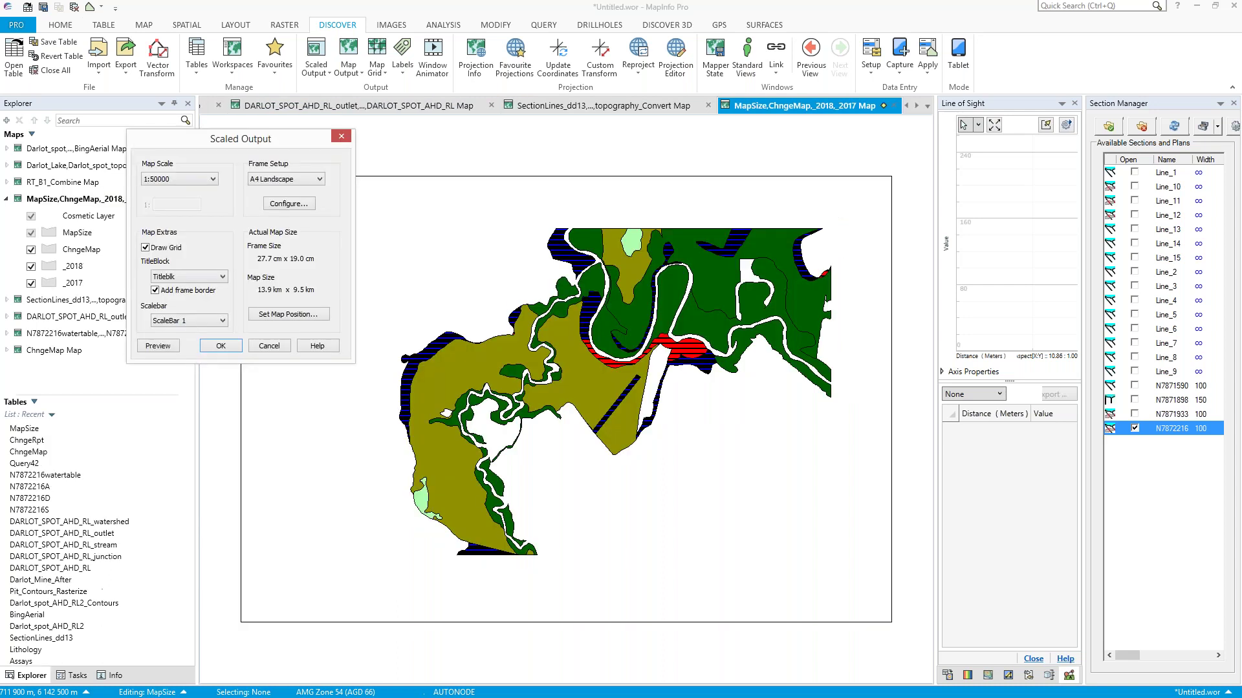
click(221, 347)
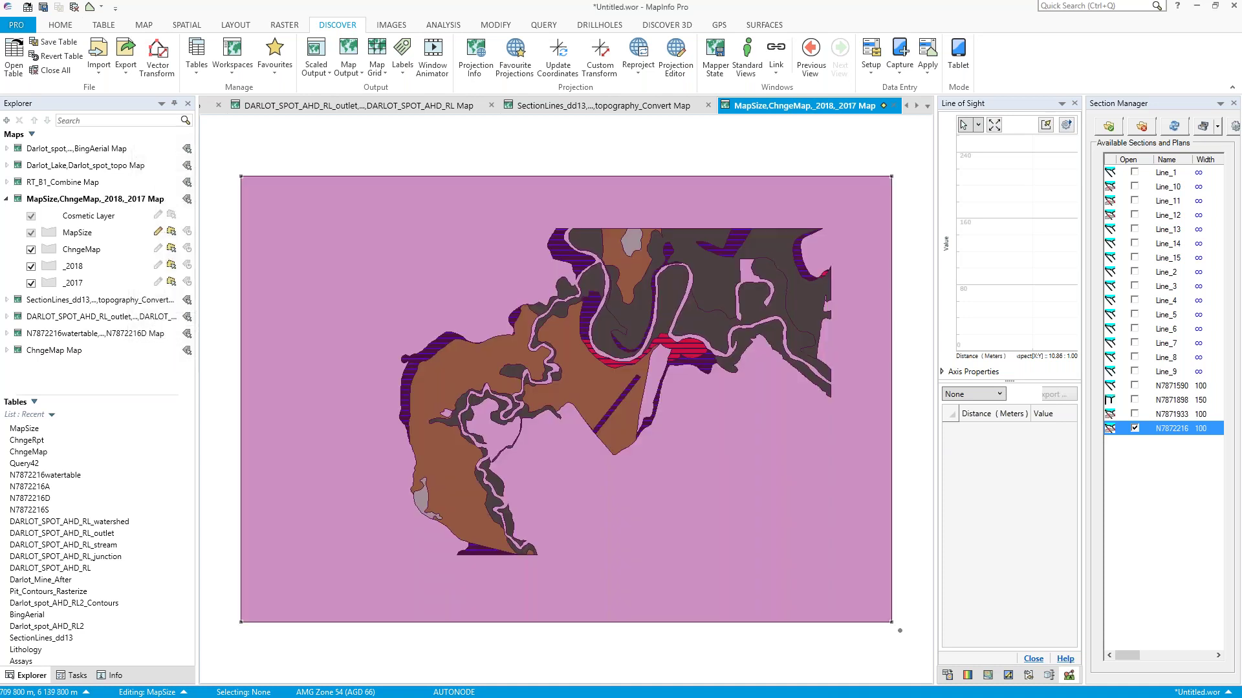
- Shift the map size frame to fit around the habitat polygons and accept the scaled output parameters
drag(359, 270, 434, 291)
click(316, 69)
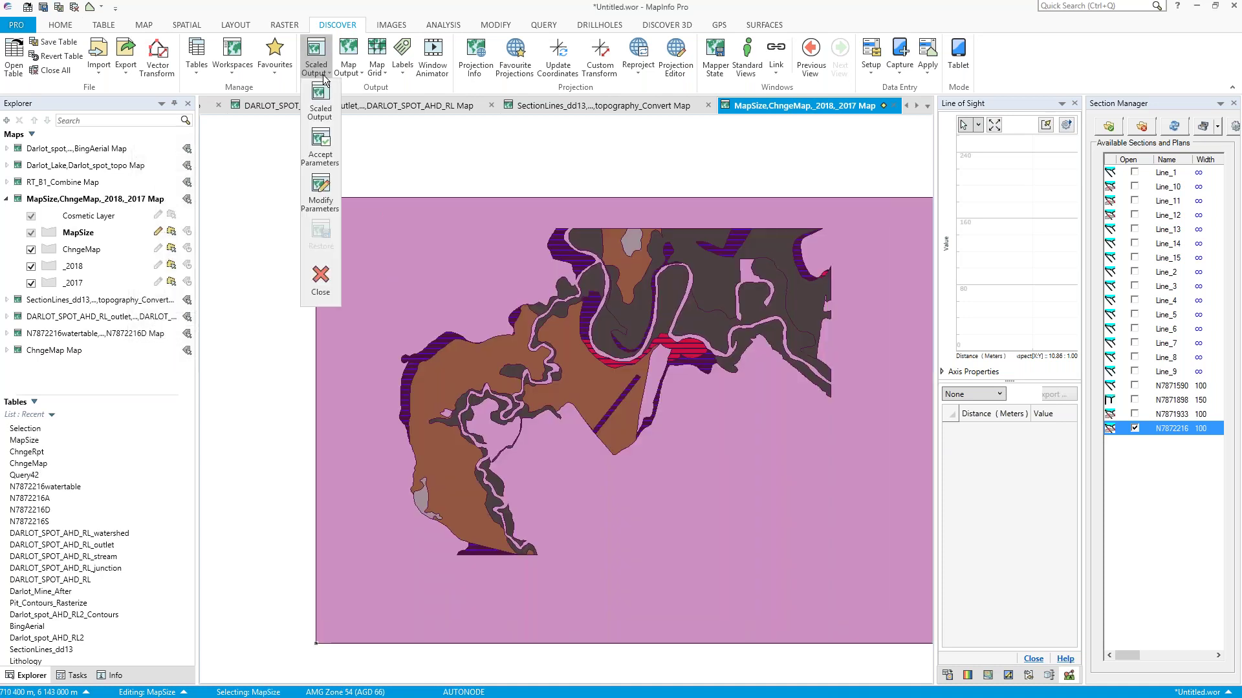
click(329, 146)
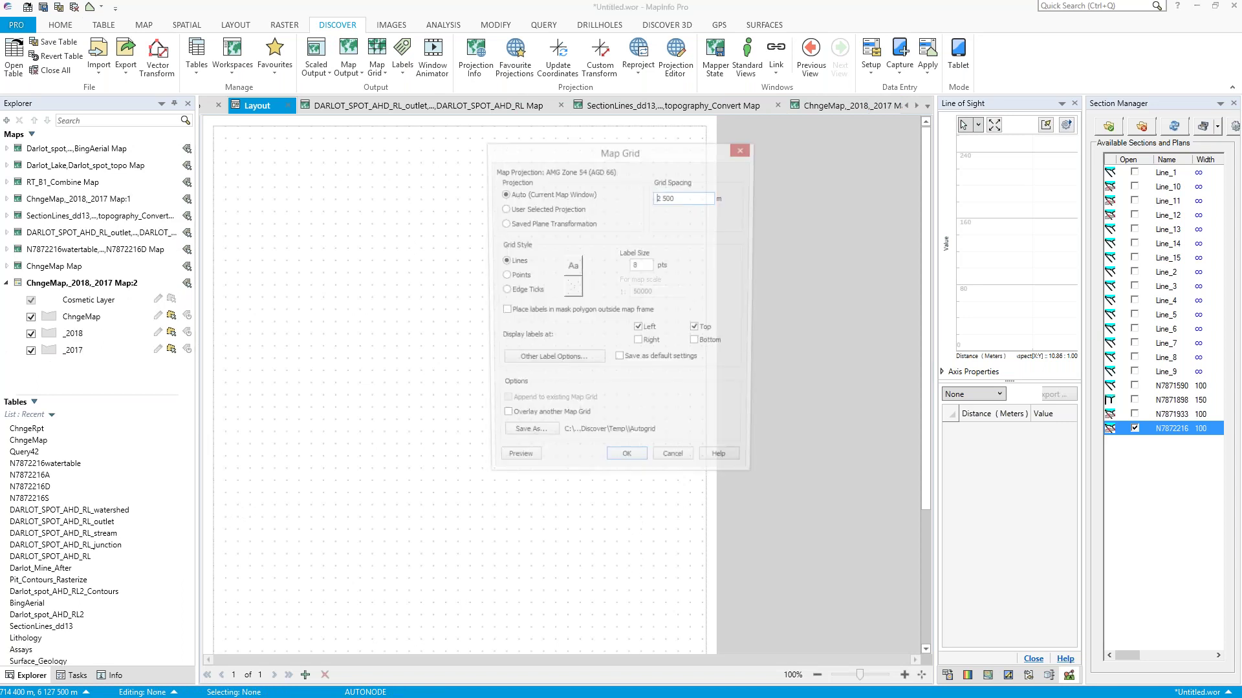
- Give the map grid a long dash-dot line style and generate it with 2 500 m spacing
click(571, 289)
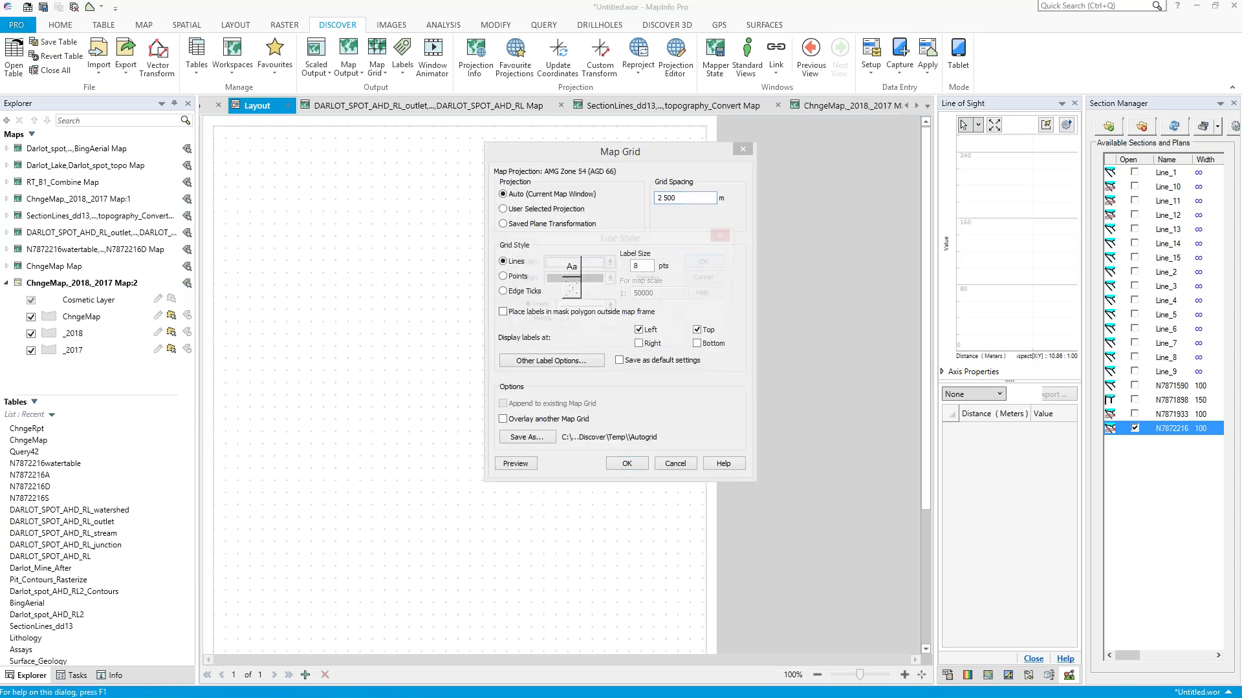
click(609, 261)
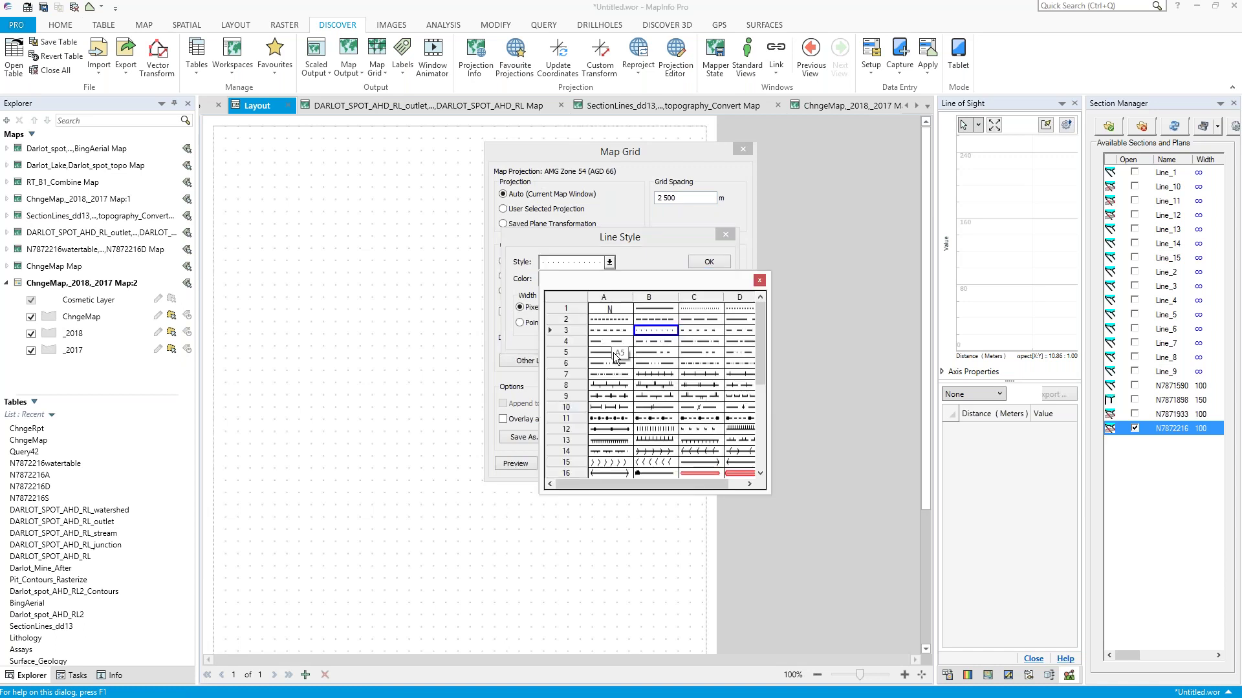
click(626, 358)
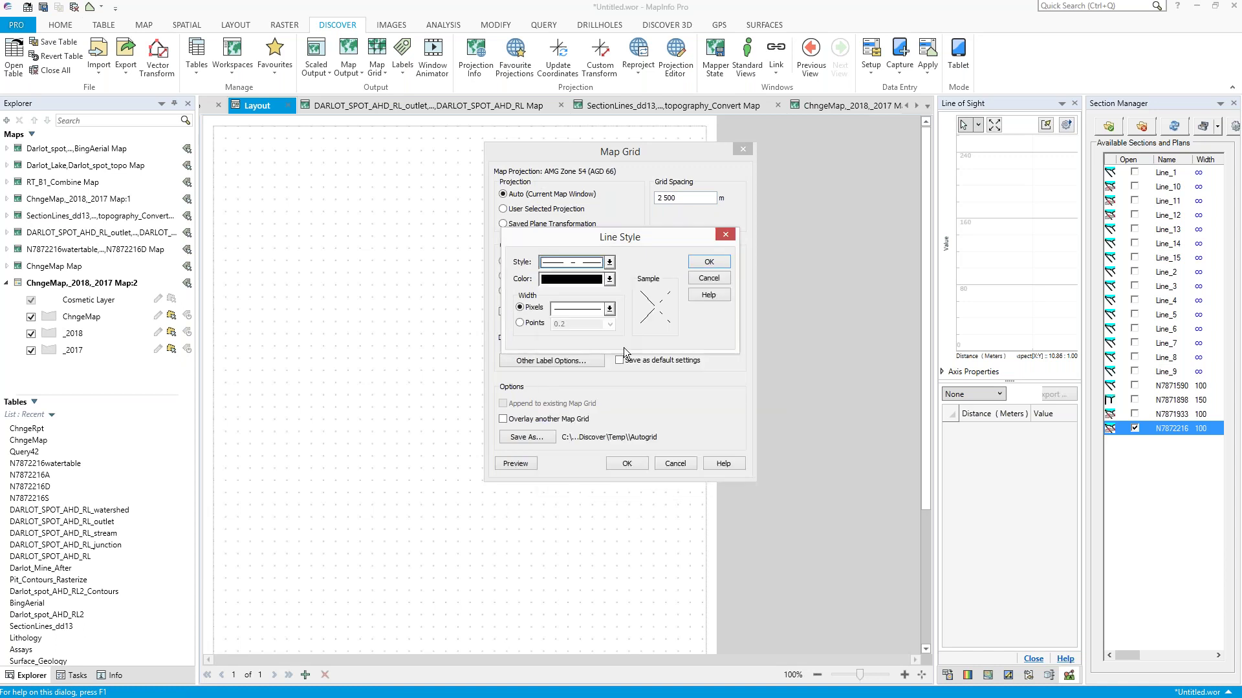
click(712, 262)
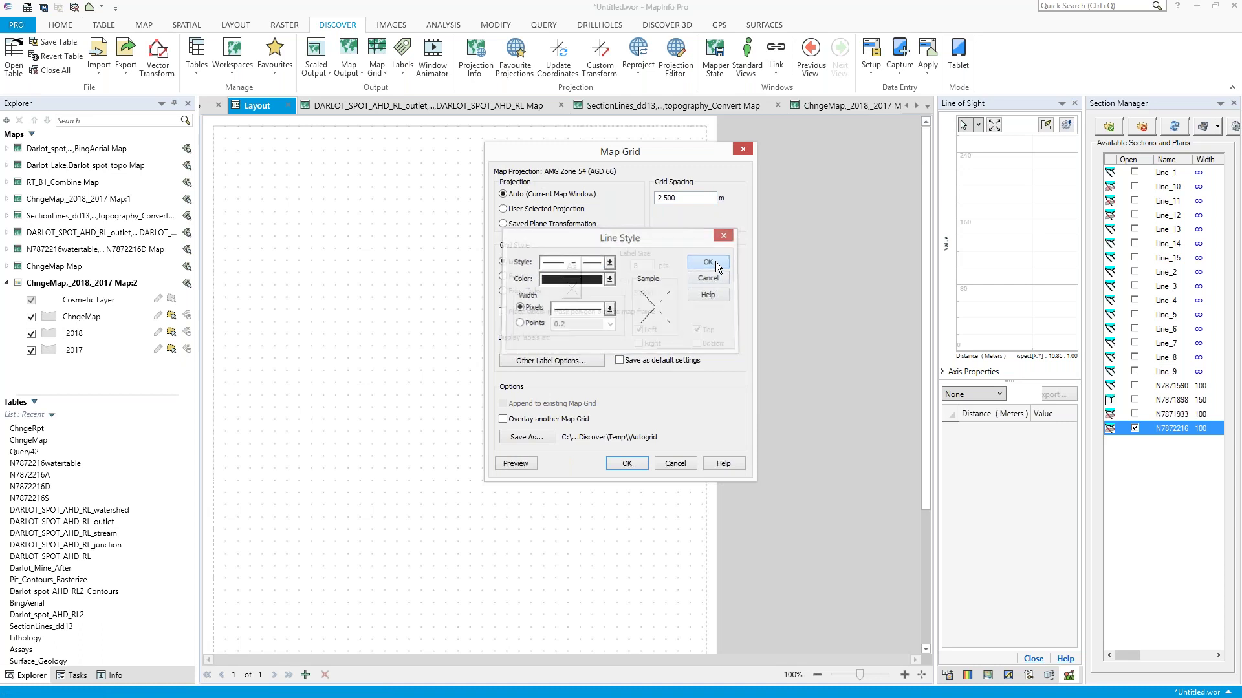
click(626, 463)
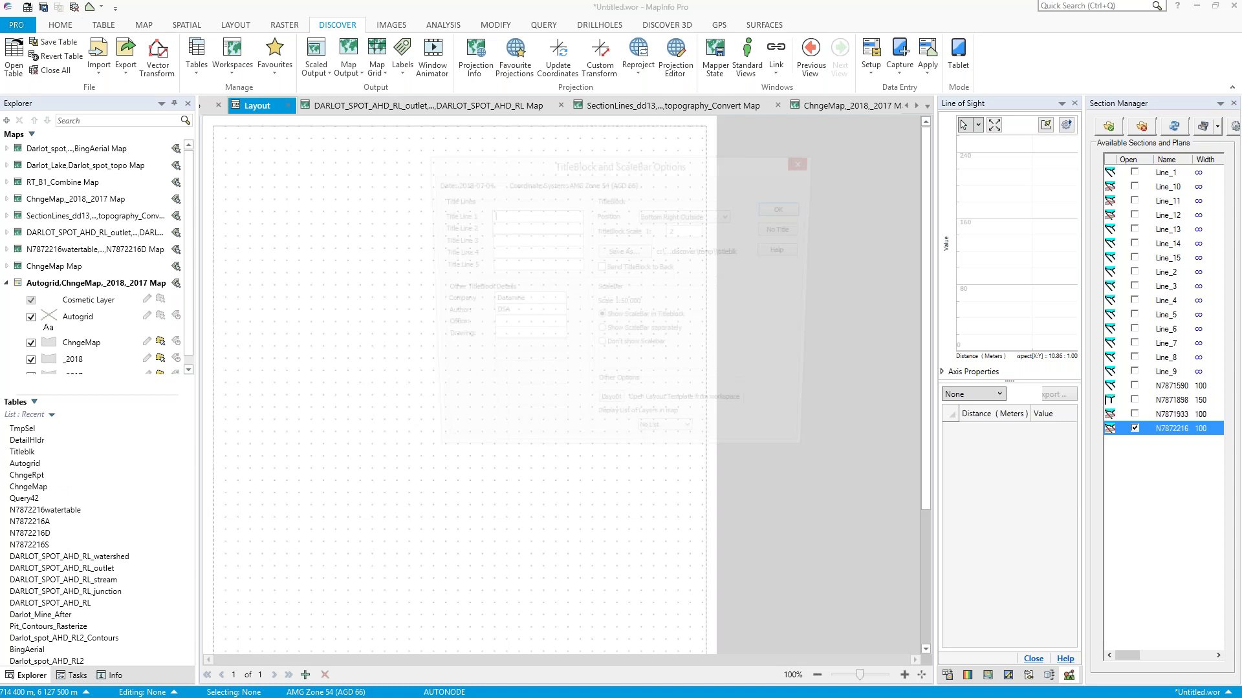
- Fill in the titleblock with title line "Area Change", office "JHB" and drawing "Plan", and generate it in the layout
text(Area Change)
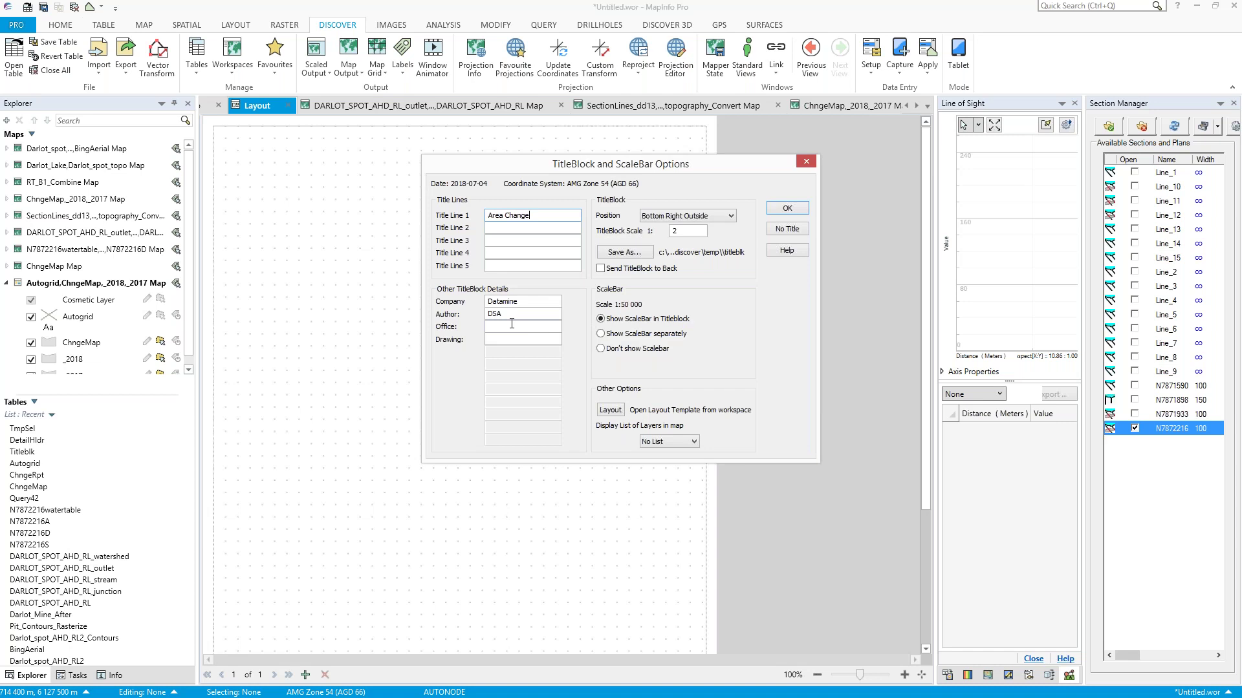
text(JHB)
click(547, 336)
text(Plan)
click(786, 209)
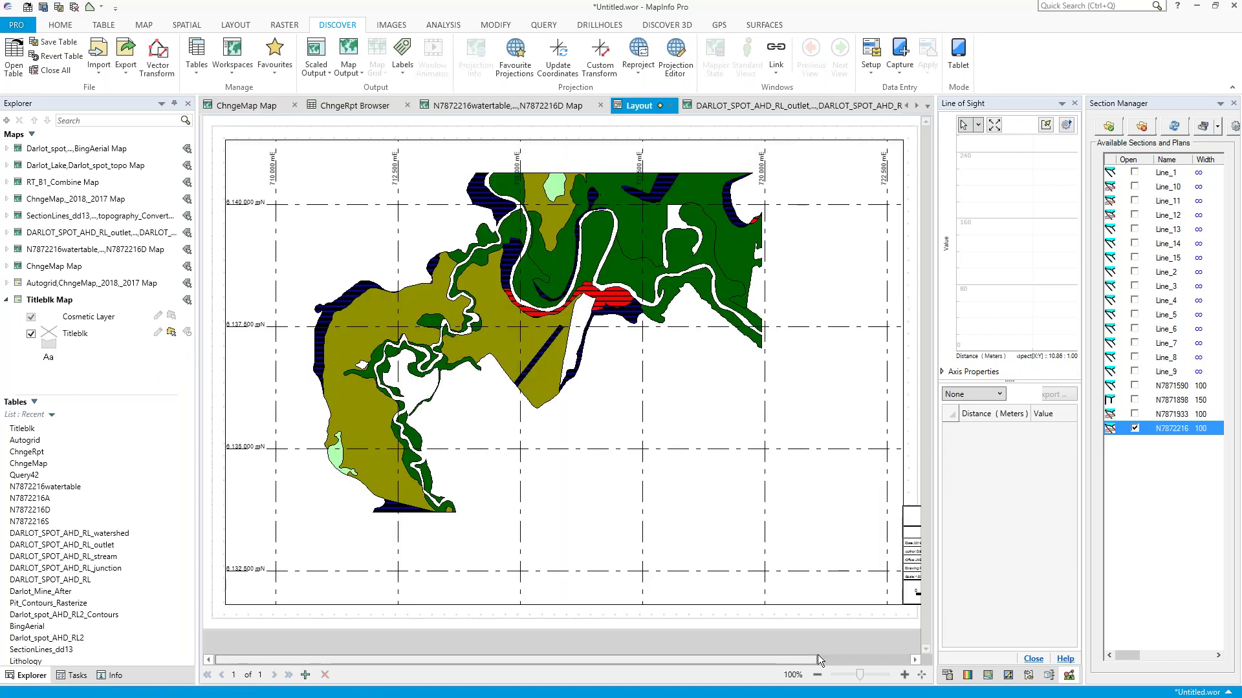
- Shrink the map frame from its lower-right corner and place the titleblock just outside that corner within the page
scroll(818, 654, right, 1)
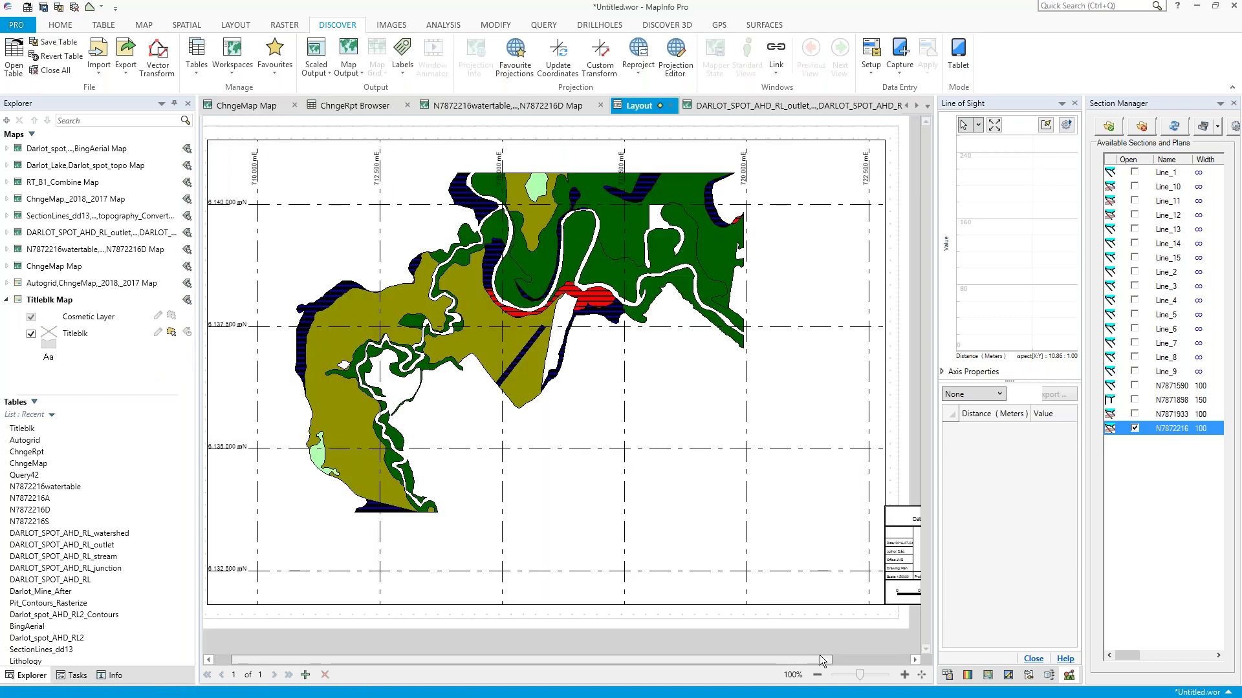
scroll(820, 654, right, 5)
drag(800, 604, 682, 553)
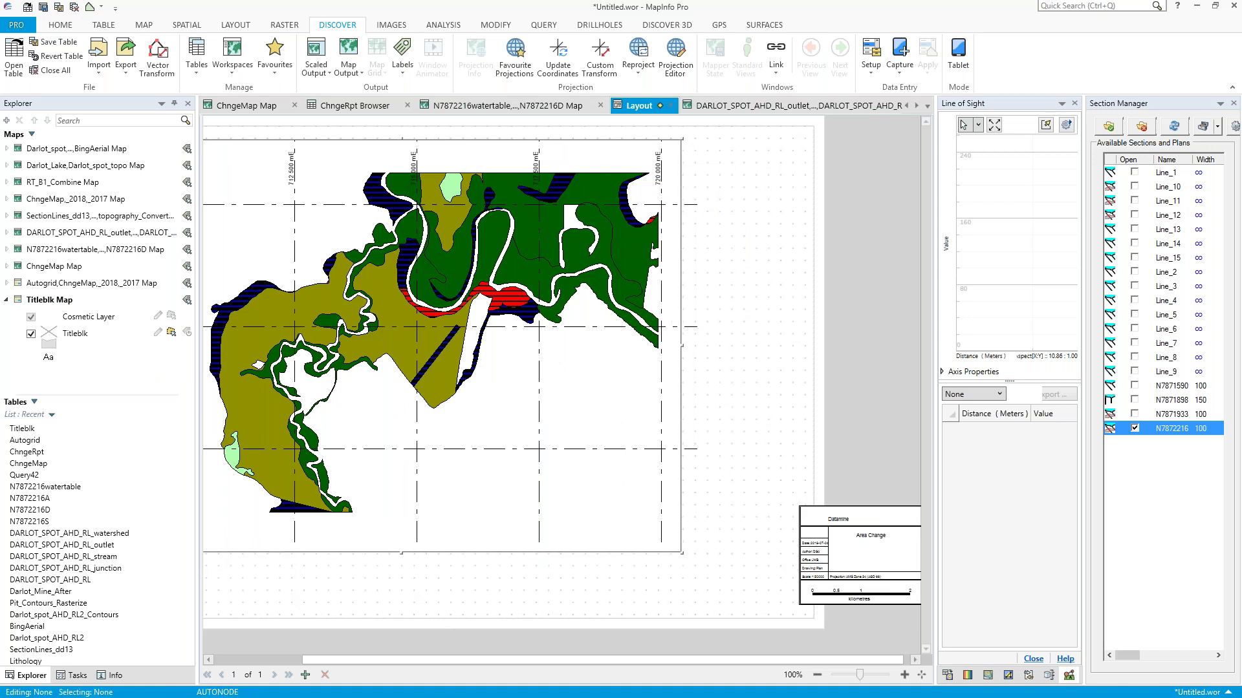
drag(861, 554, 727, 550)
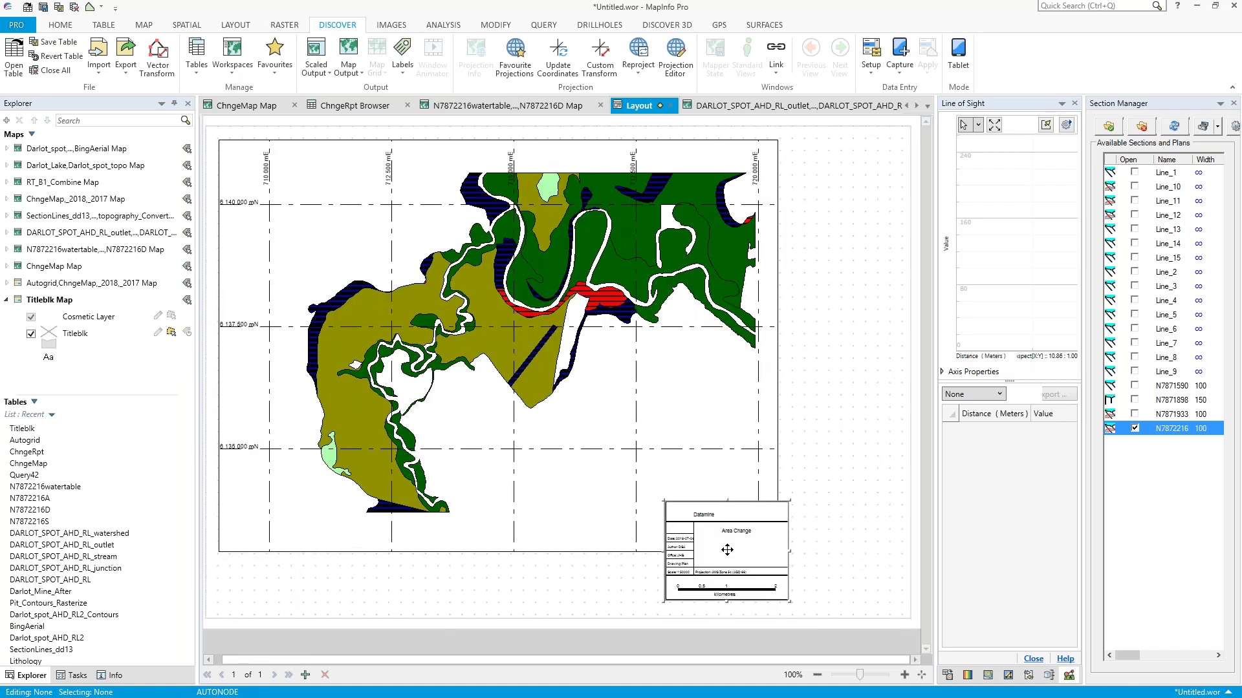
click(587, 455)
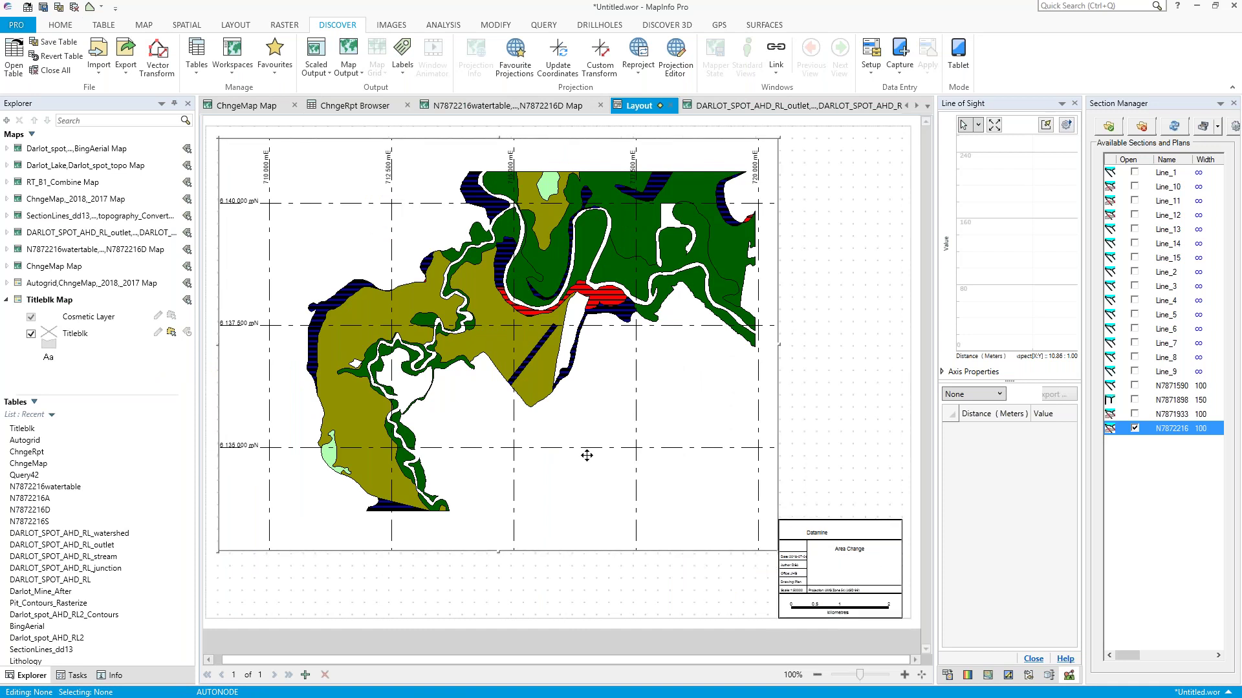
drag(587, 455, 588, 453)
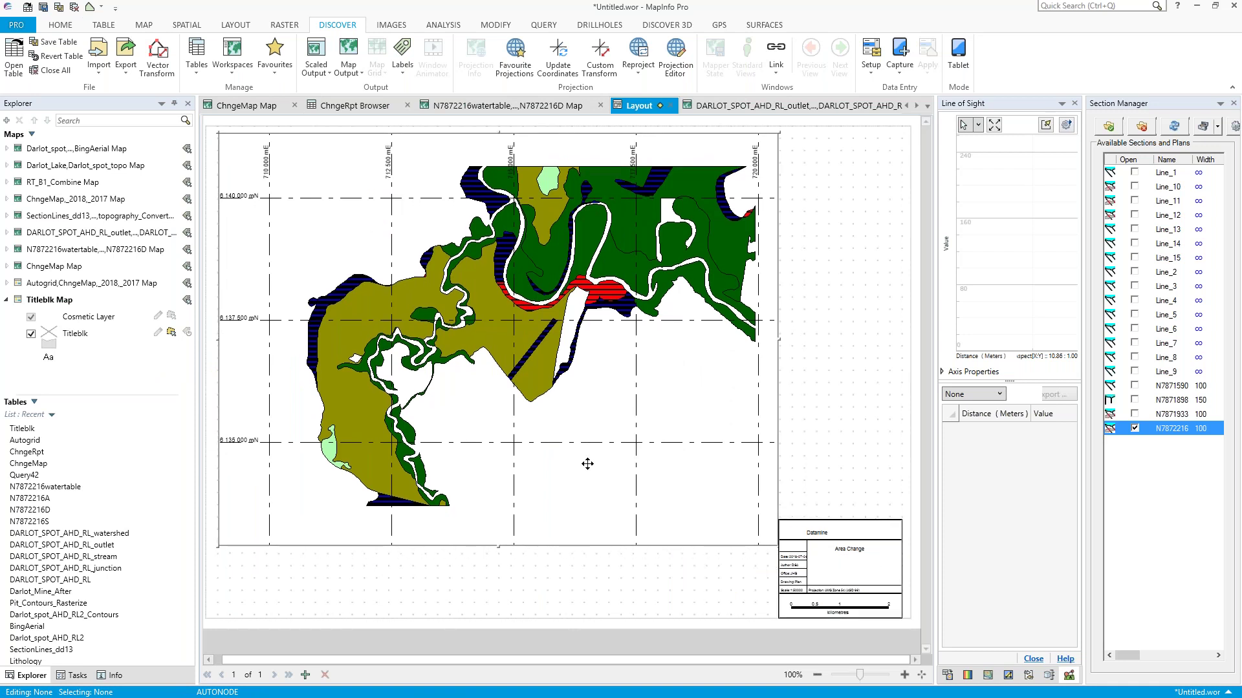
- Start a legend for the layout's map frame containing ChngeMap, _2018 and _2017, leaving out Autogrid
click(236, 25)
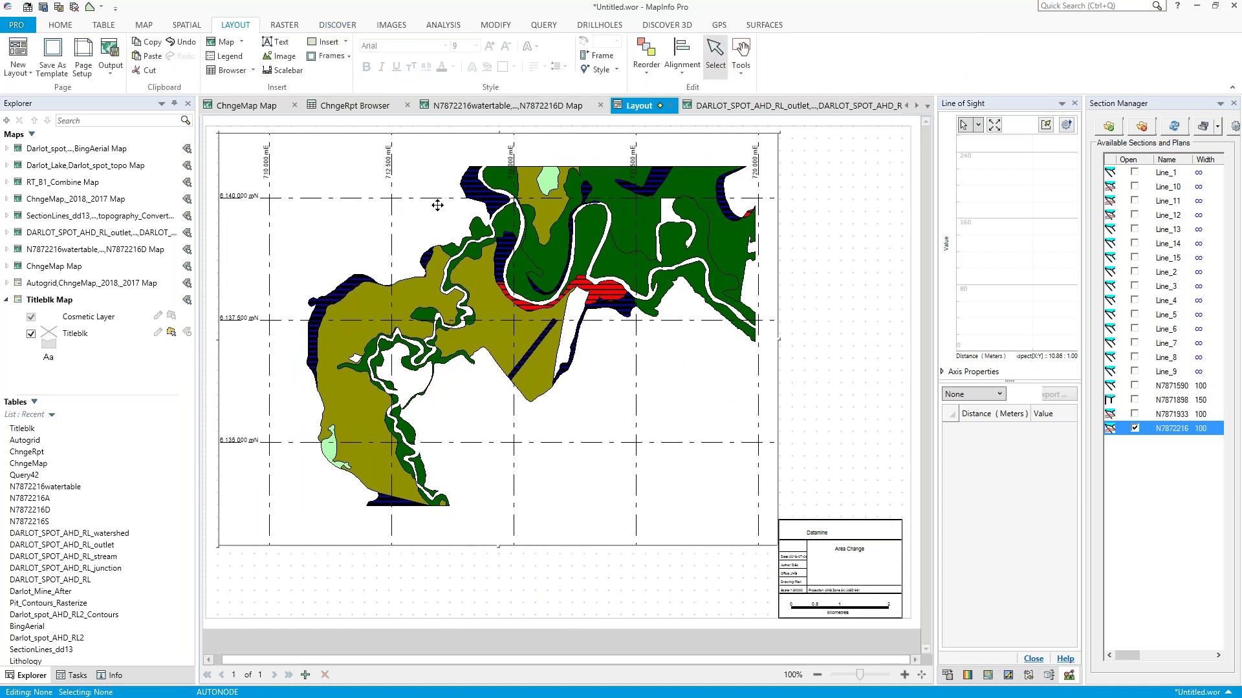
click(240, 61)
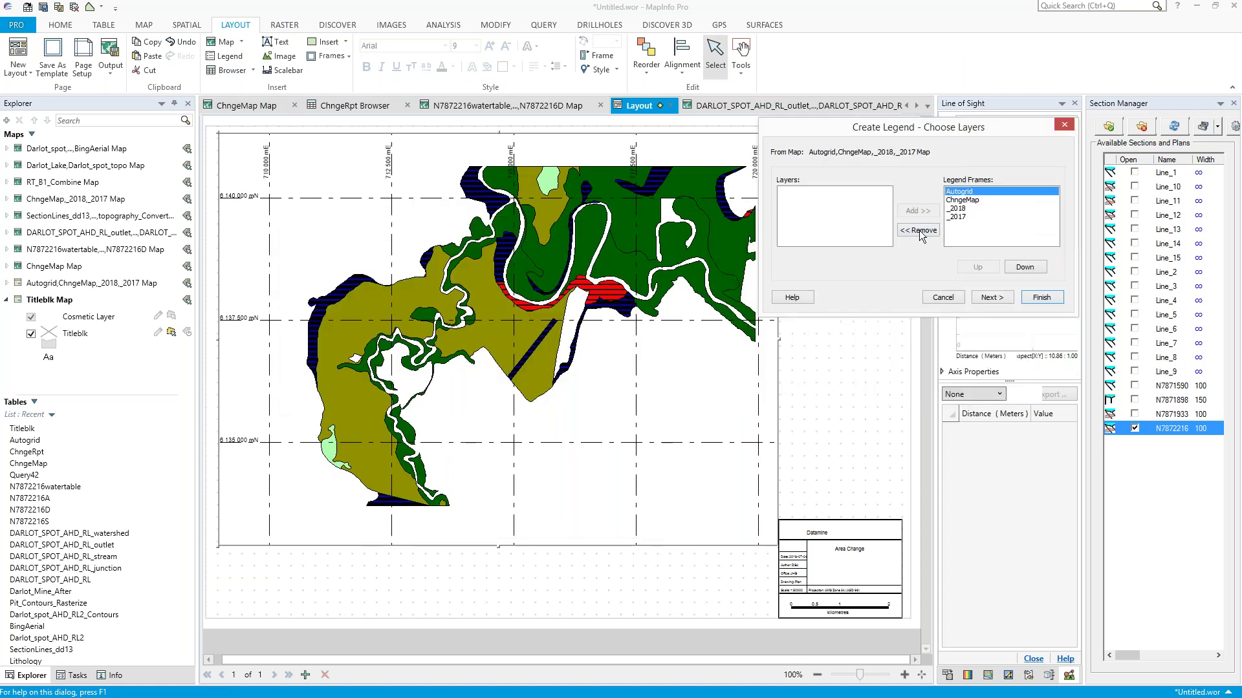
click(917, 230)
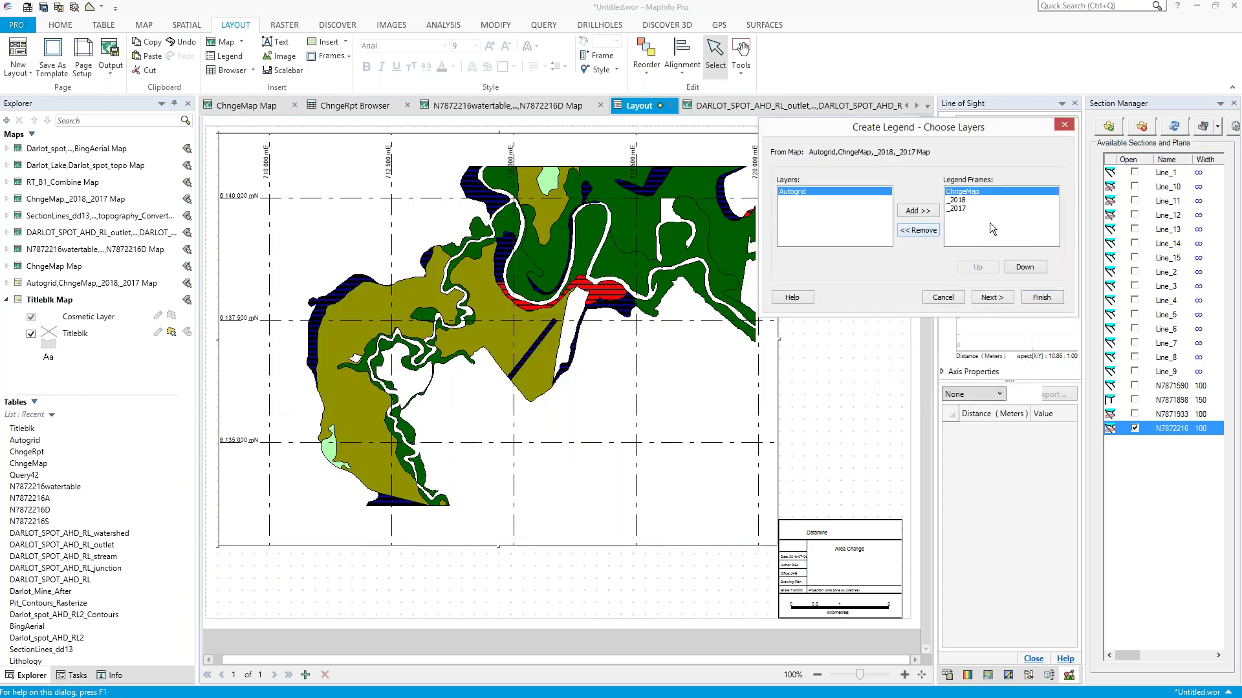
click(992, 298)
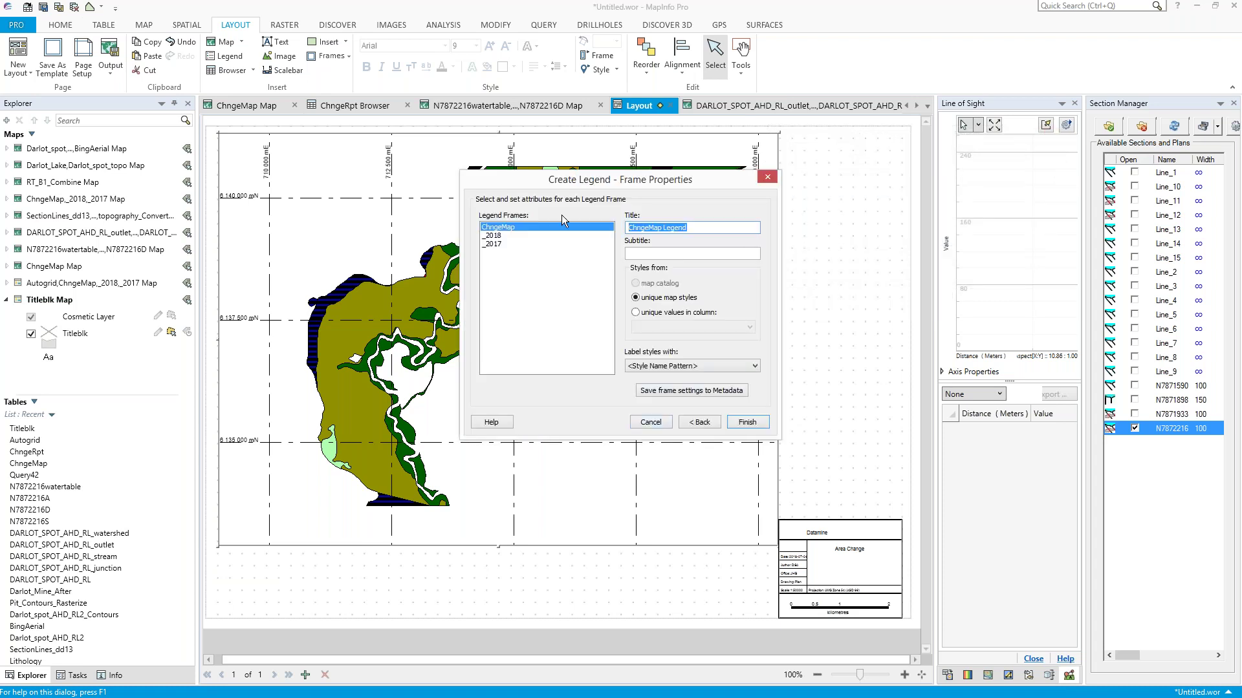
- Title the ChngeMap legend frame "Added or Lost" and use the Added_Or_Lost column for both its unique styles and its labels
text(Added or Lost)
click(669, 315)
click(673, 327)
click(677, 350)
click(677, 366)
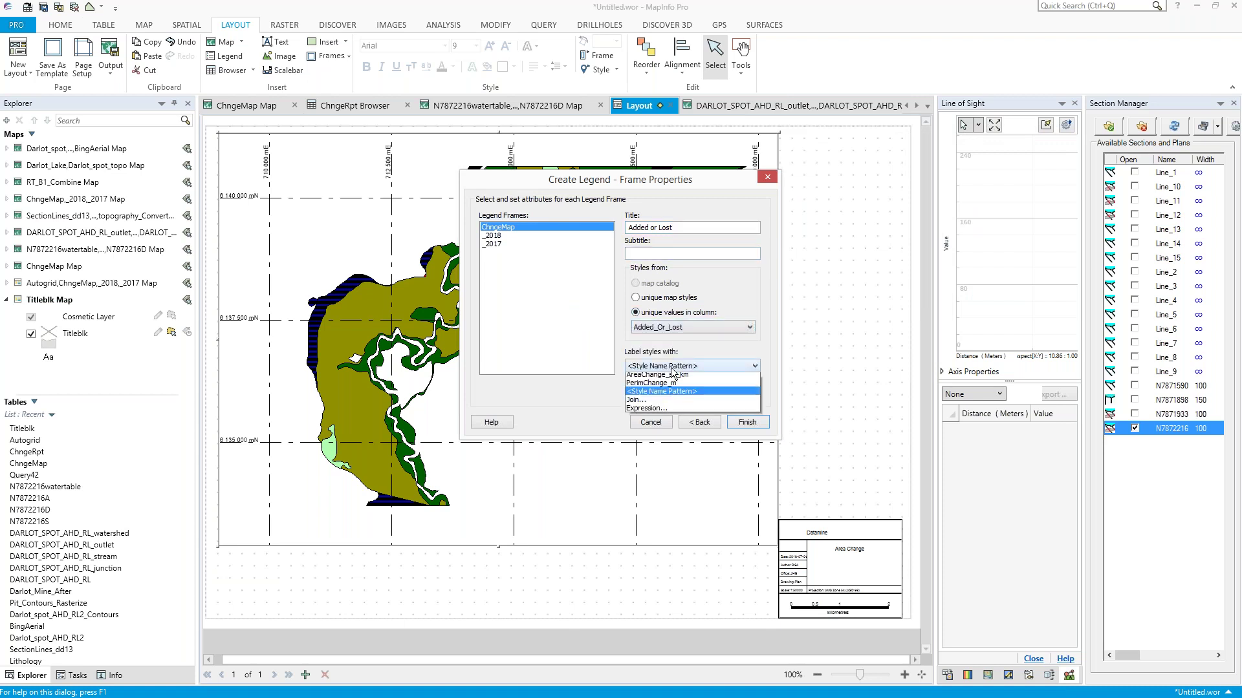
click(673, 386)
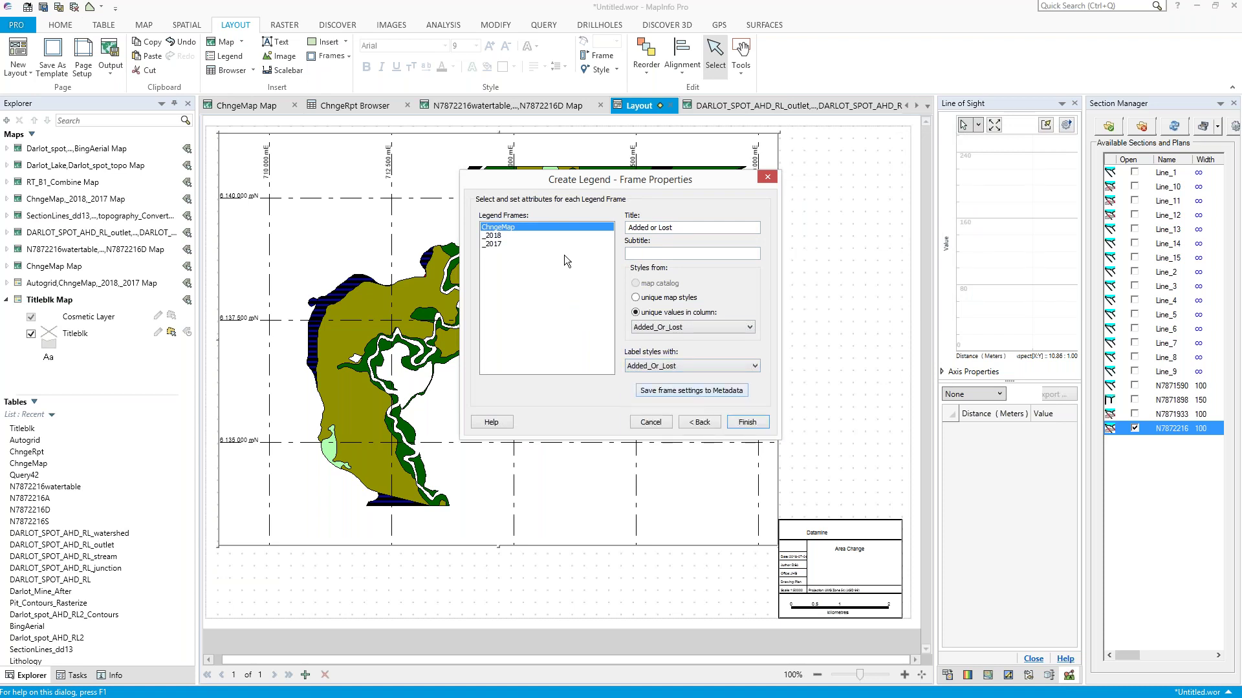
- Label the _2018 and _2017 legend frames by TYPE and place the finished legend beside the map, above the titleblock
click(528, 237)
click(675, 365)
scroll(670, 379, up, 1)
click(670, 379)
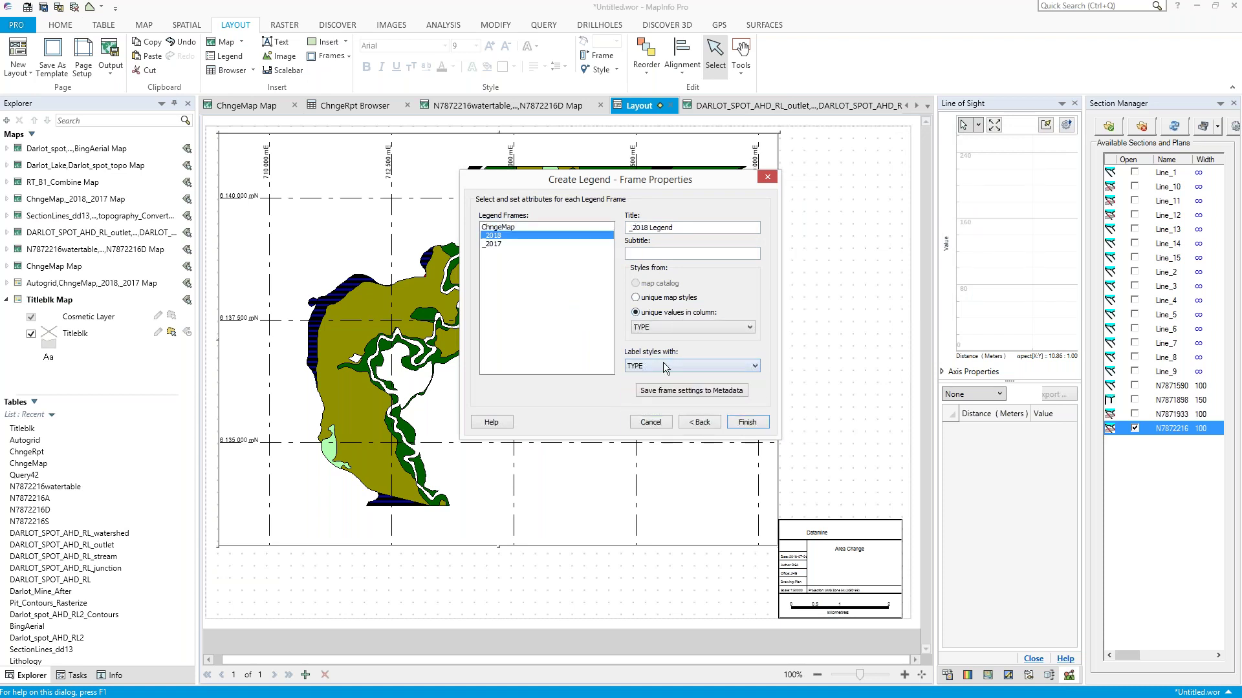
click(540, 247)
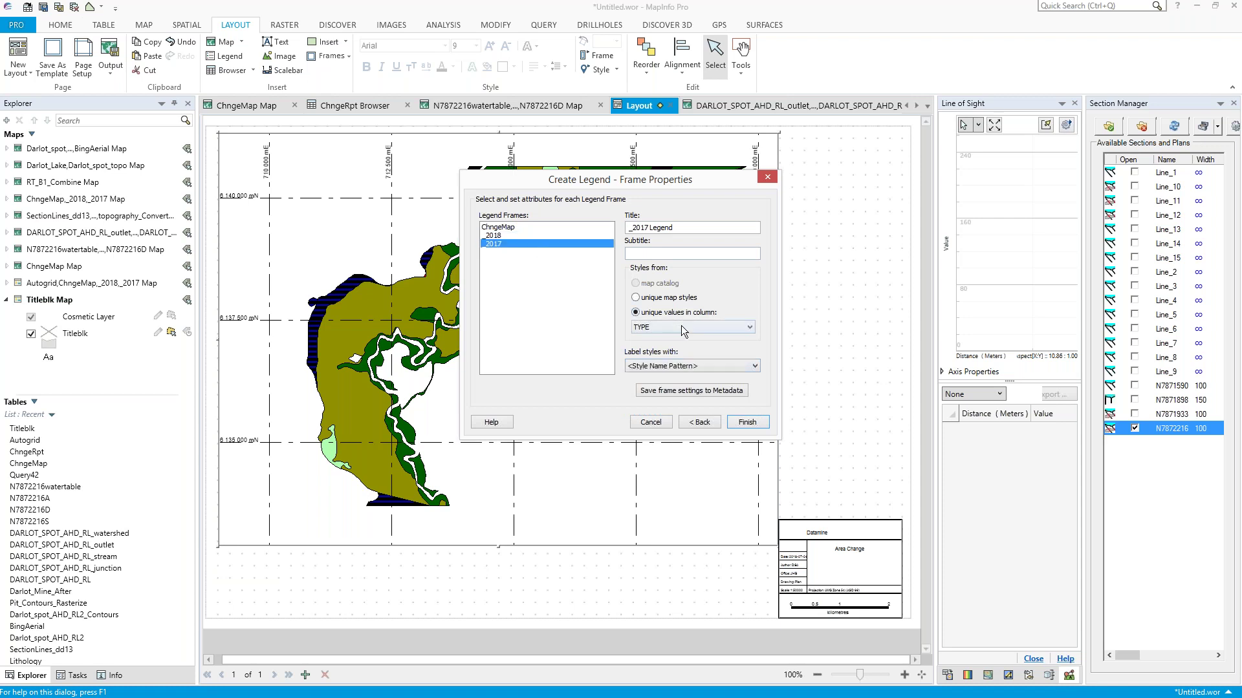
click(669, 360)
click(708, 413)
click(745, 422)
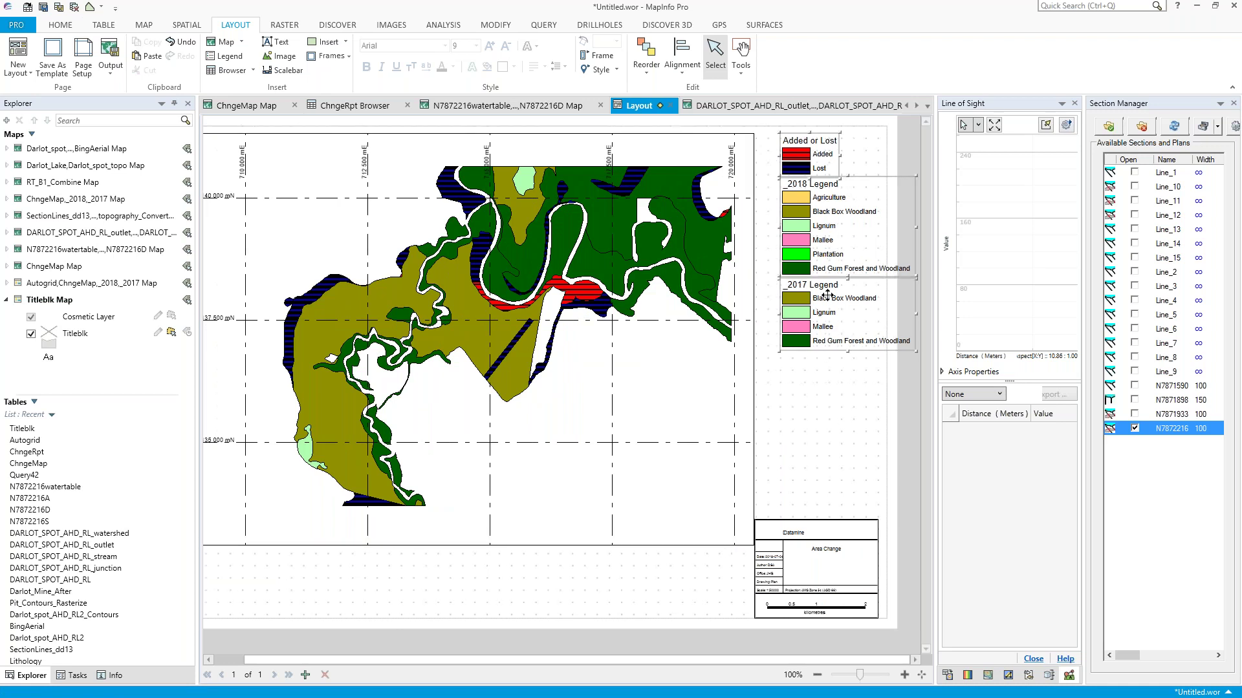
click(836, 398)
- Look over the ChngeRpt browser and return to the Layout, checking its Autogrid,ChngeMap,_2018,_2017 map frame
click(368, 107)
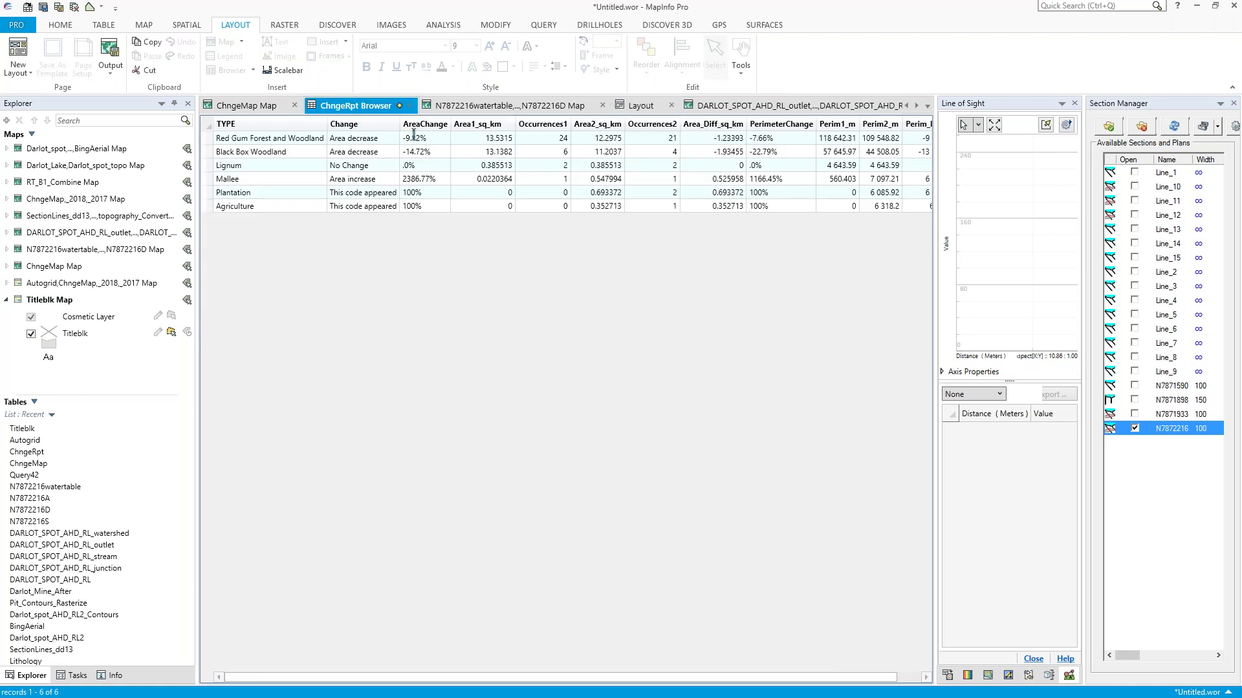
click(648, 108)
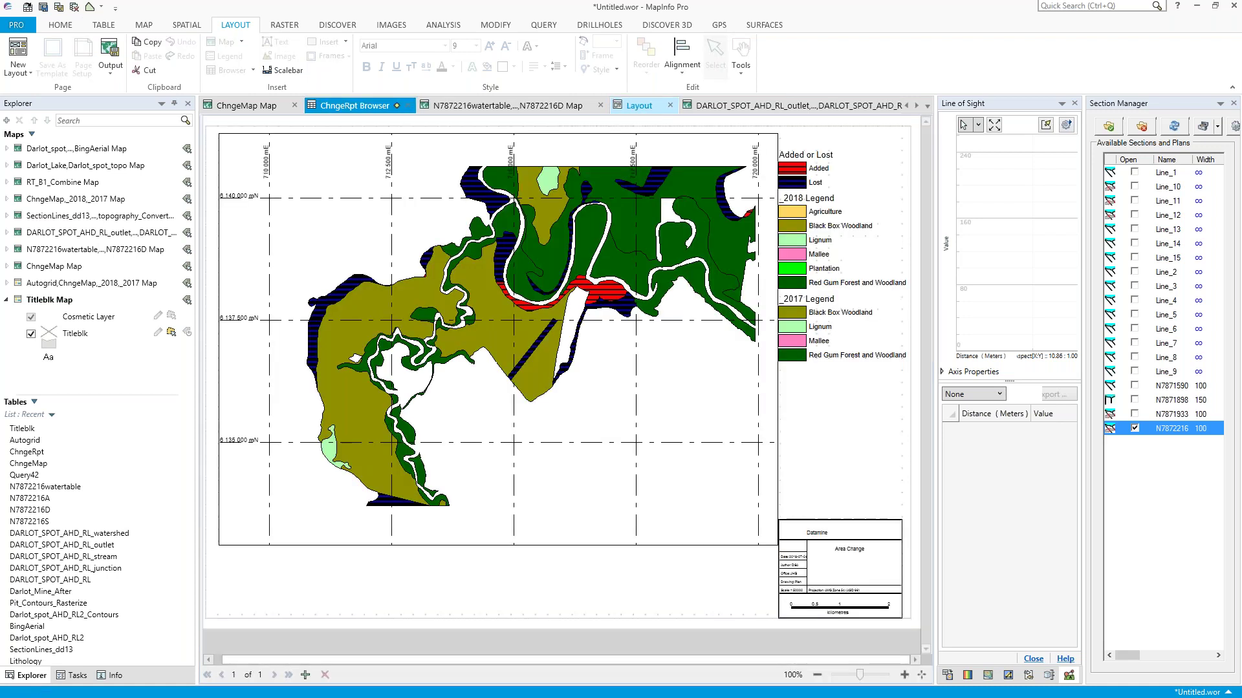
click(525, 105)
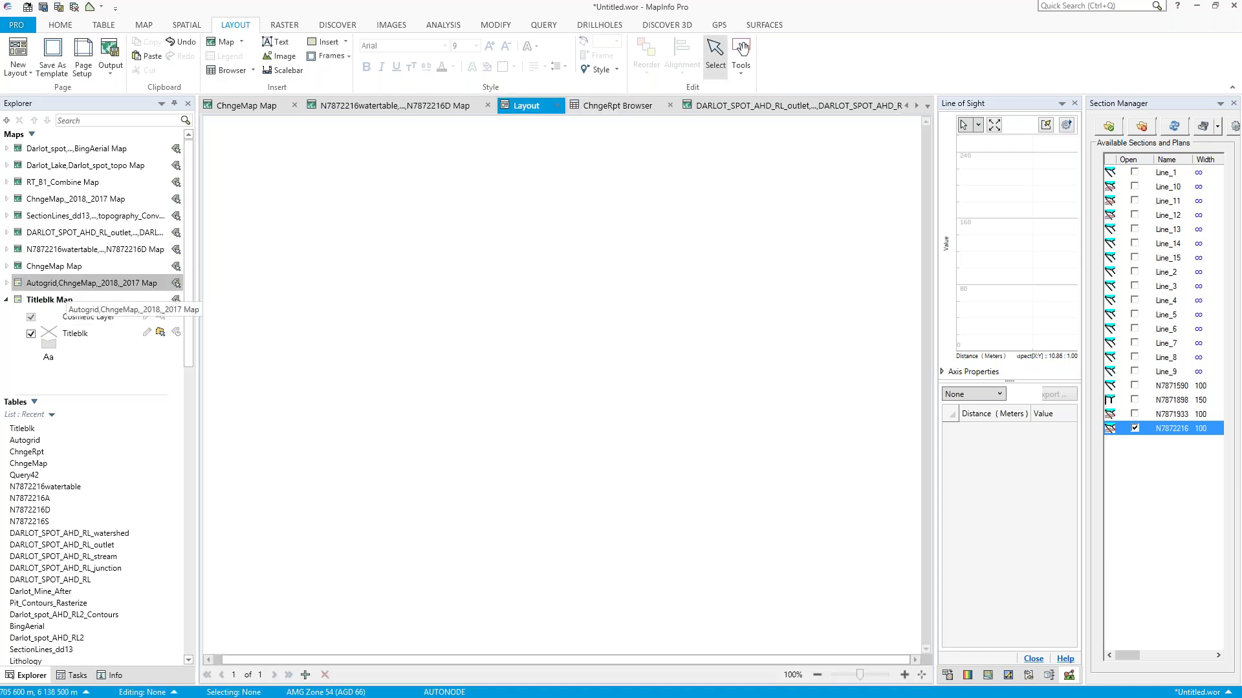
click(71, 286)
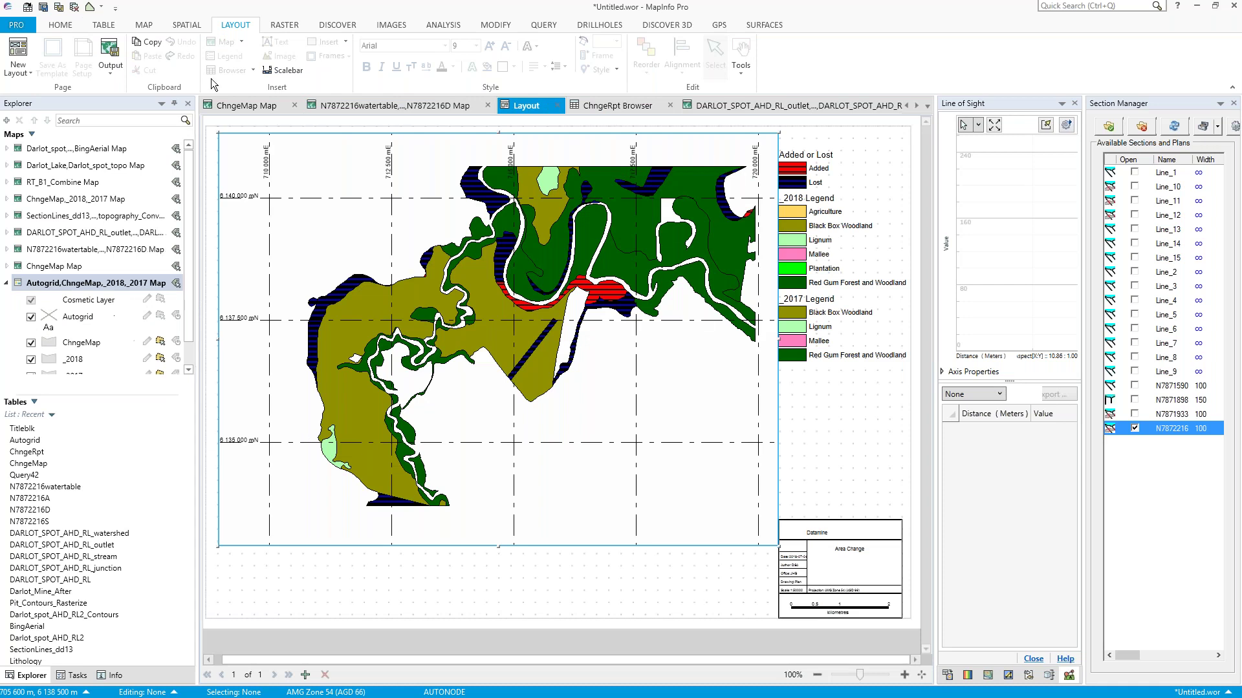
click(408, 537)
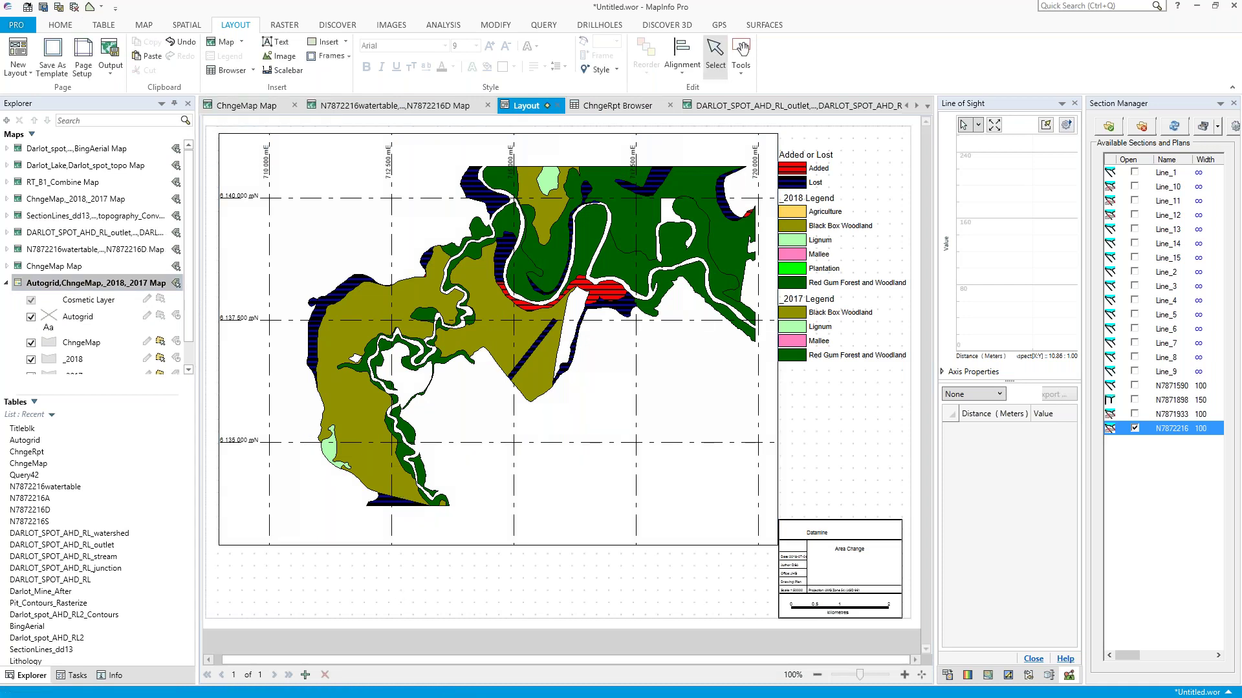
- Insert the ChngeRpt browser into the layout and shrink its frame to the TYPE, Change, AreaChange and Area1_sq_km columns
click(254, 71)
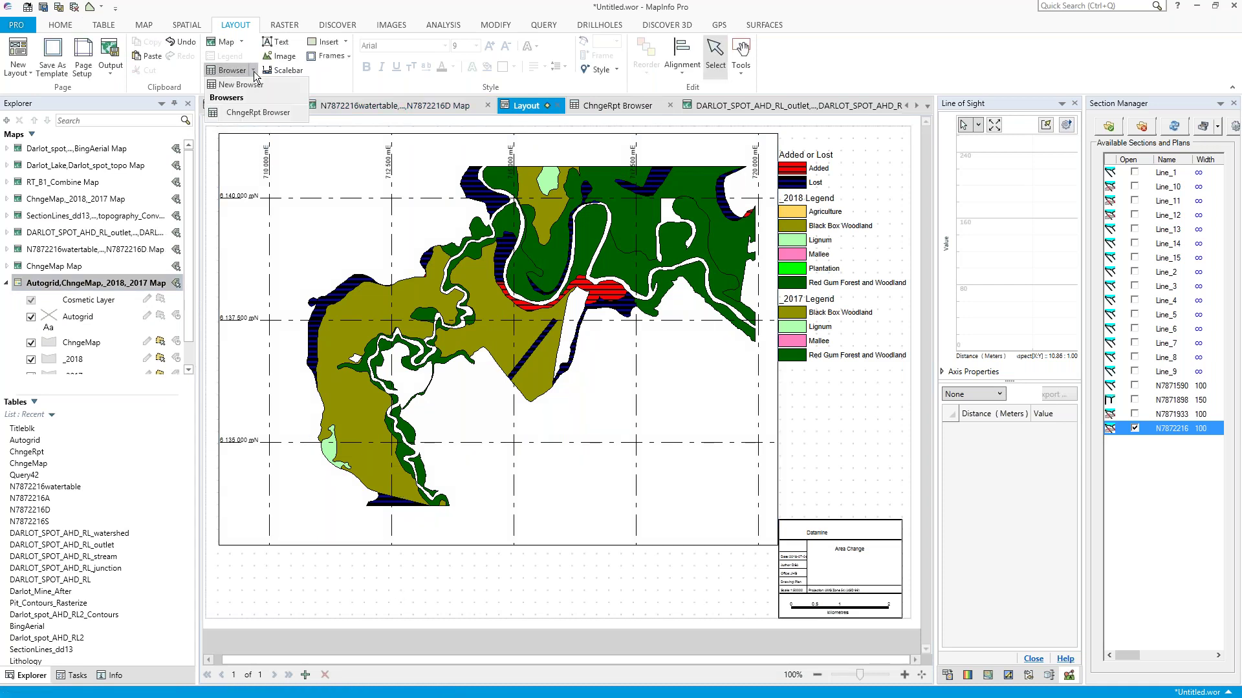
click(269, 116)
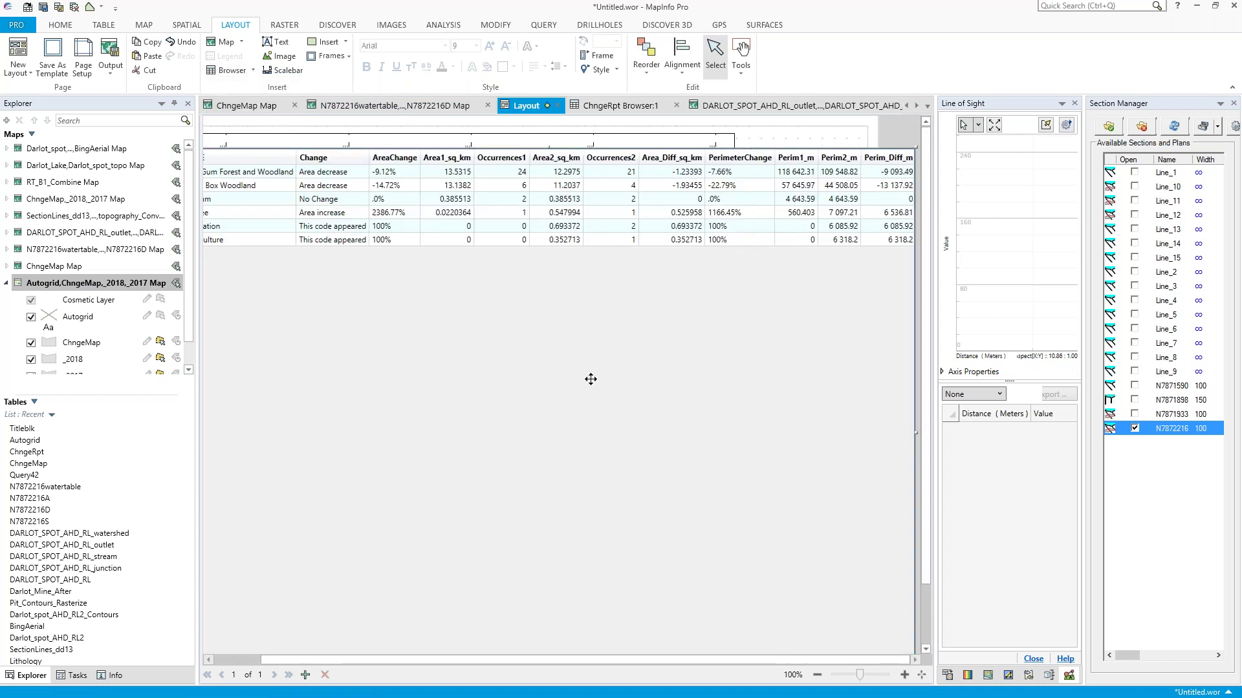
drag(590, 379, 602, 324)
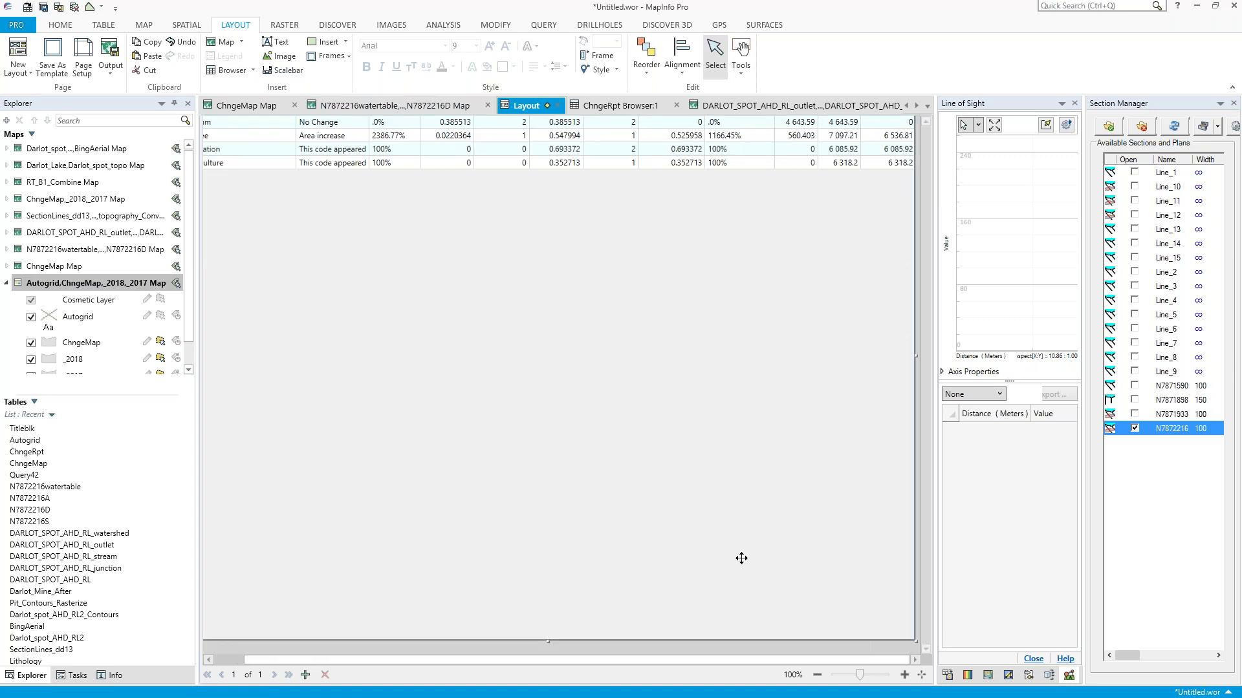
drag(912, 639, 497, 205)
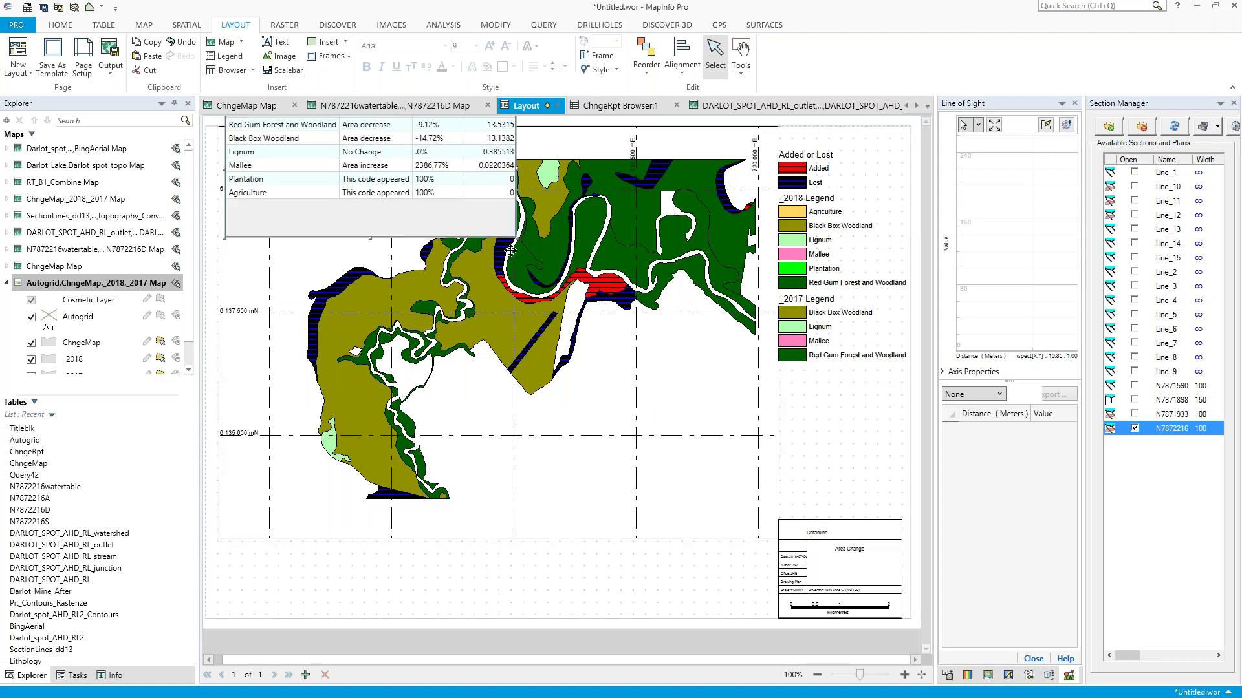
- Trim the ChngeRpt table frame to its rows and place it along the page's lower edge, beside the titleblock
drag(510, 249, 625, 510)
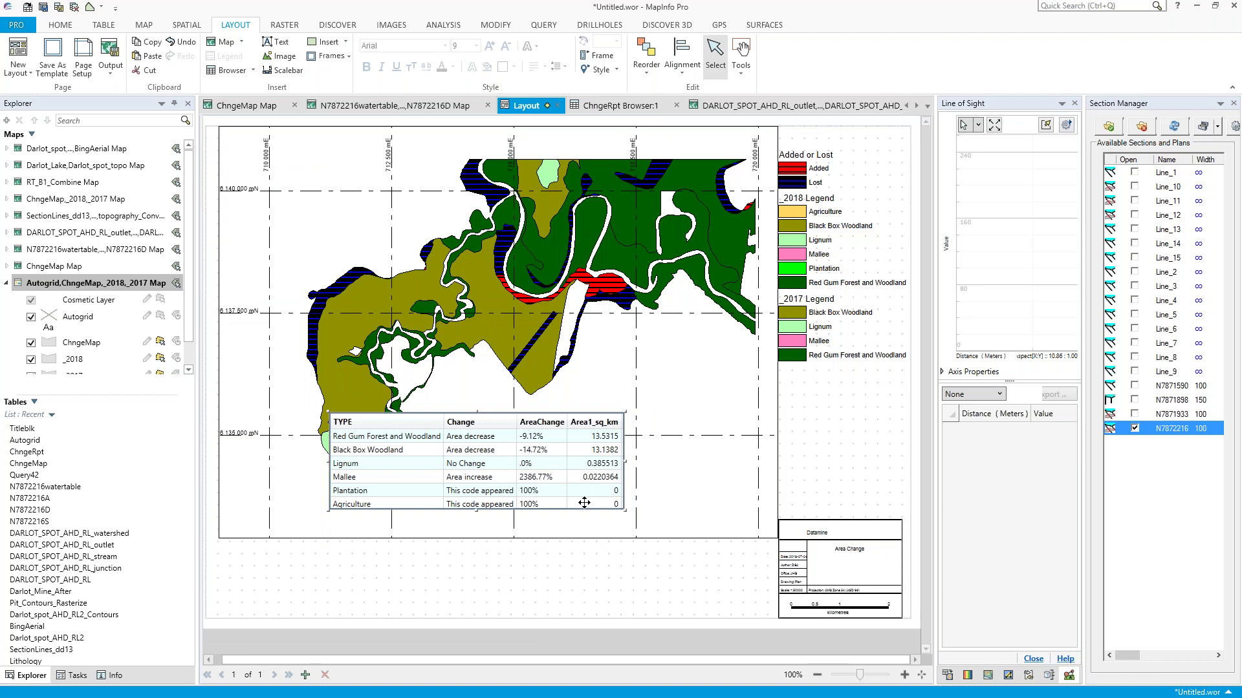
drag(590, 525, 683, 611)
drag(543, 586, 539, 584)
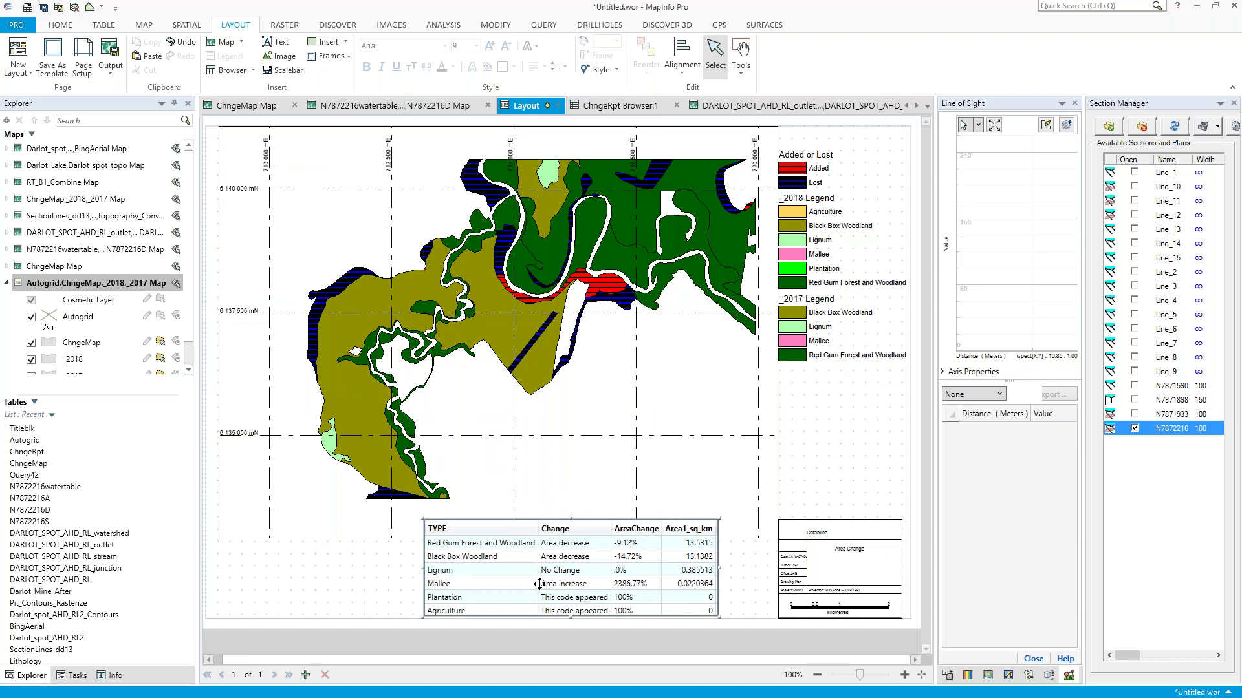
- Switch to the Datamine_Discover_Webinar presentation in PowerPoint and show its closing "THANK YOU!" slide full screen
click(1194, 6)
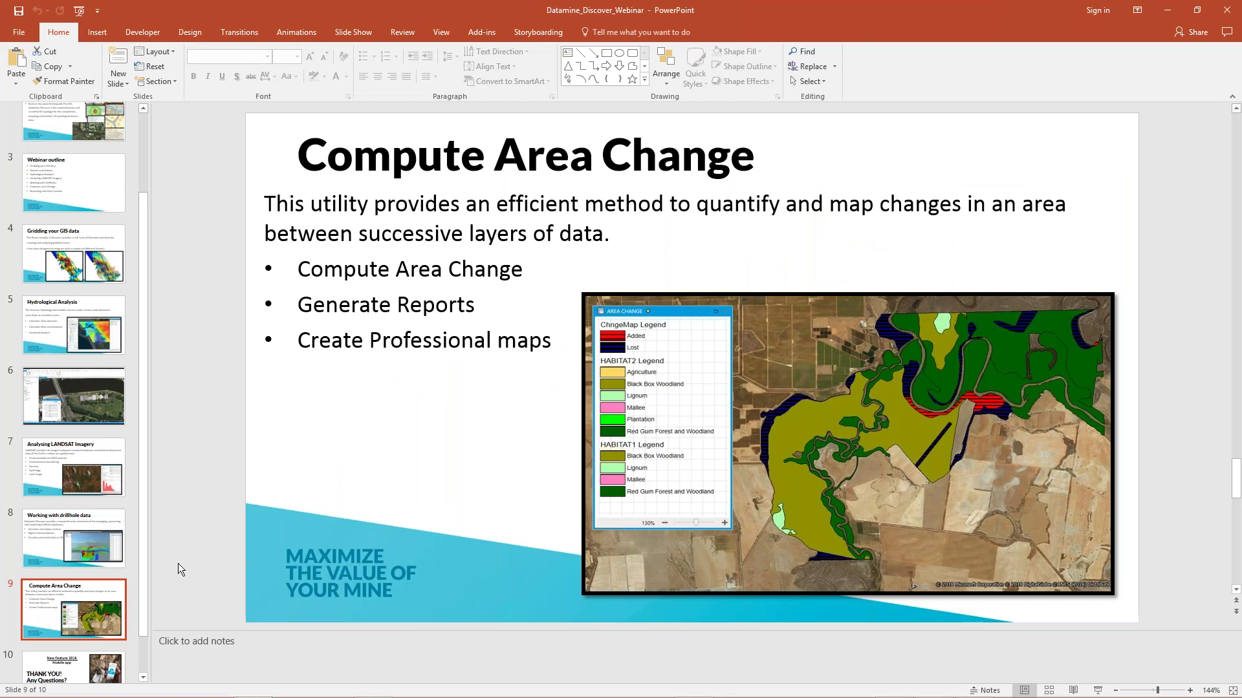
key(Down)
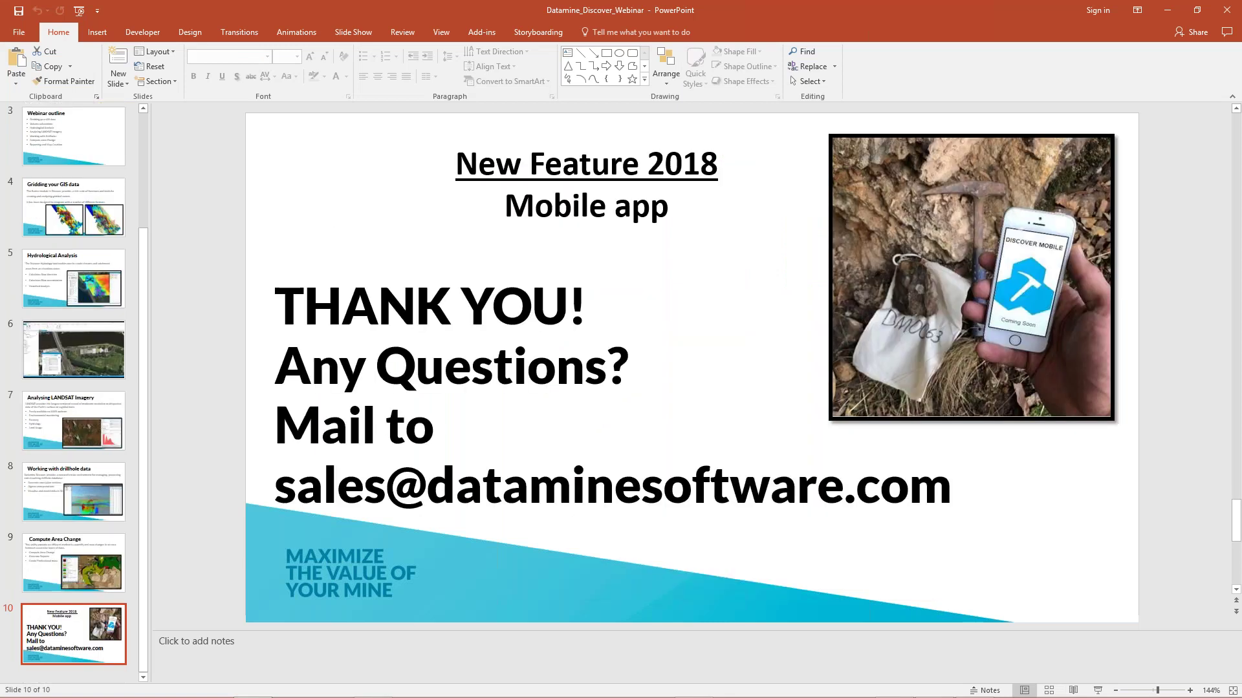
key(shift+F5)
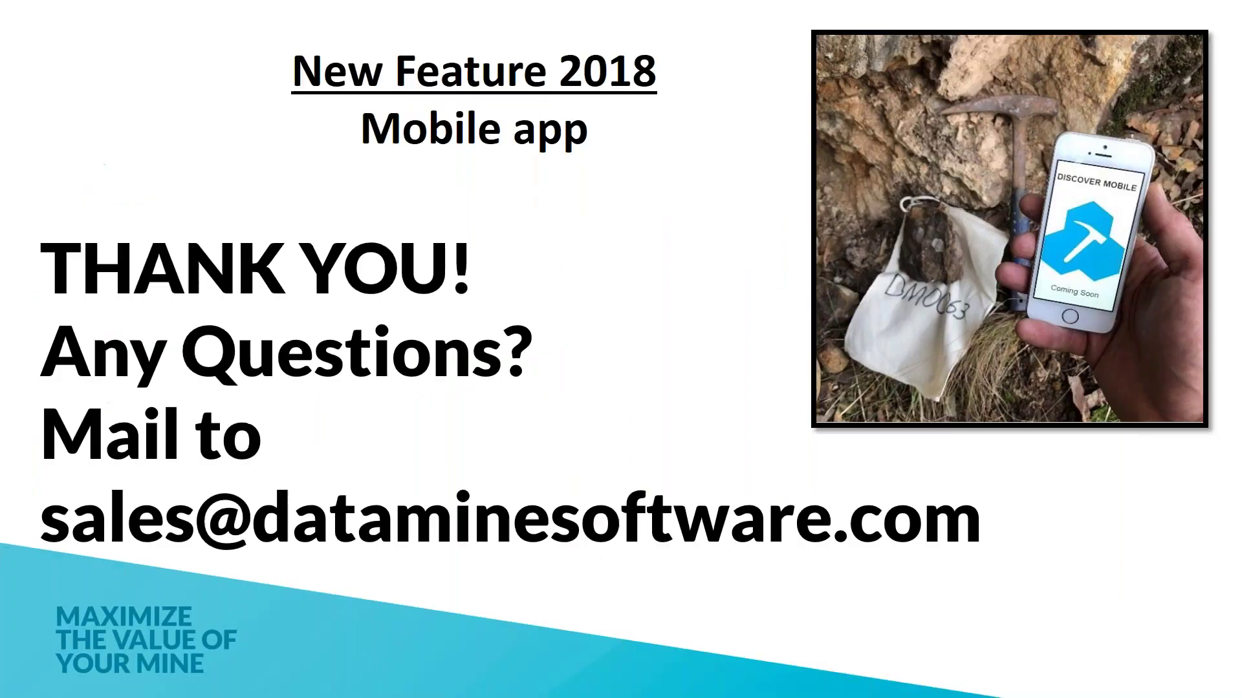